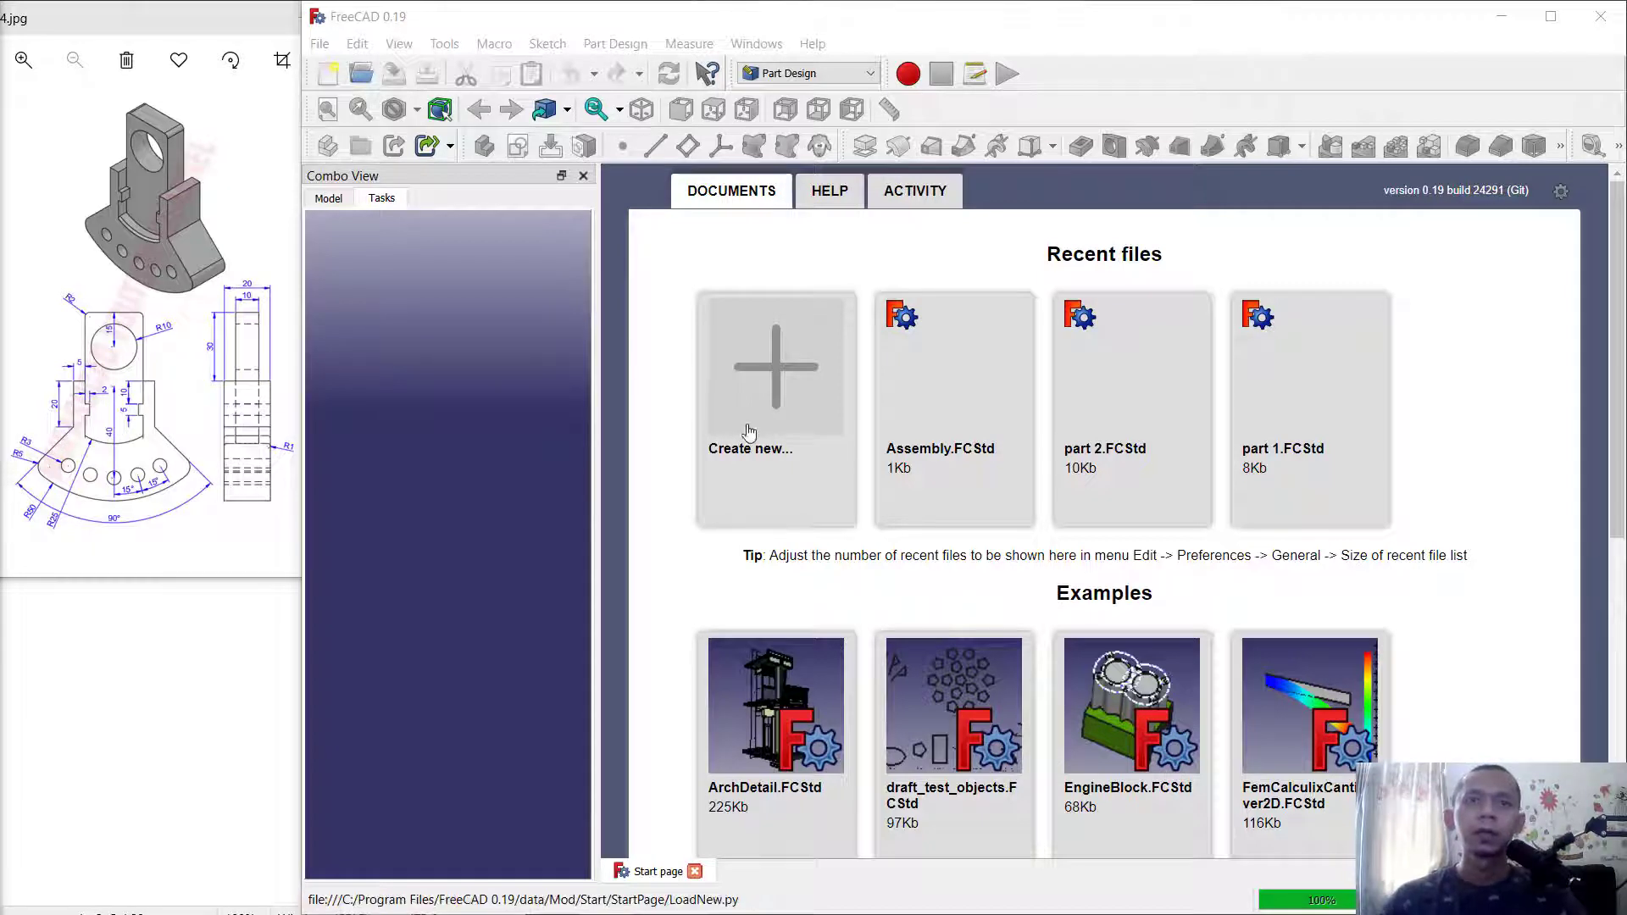
Create a new document and switch to the Part Design workbench.
click(796, 387)
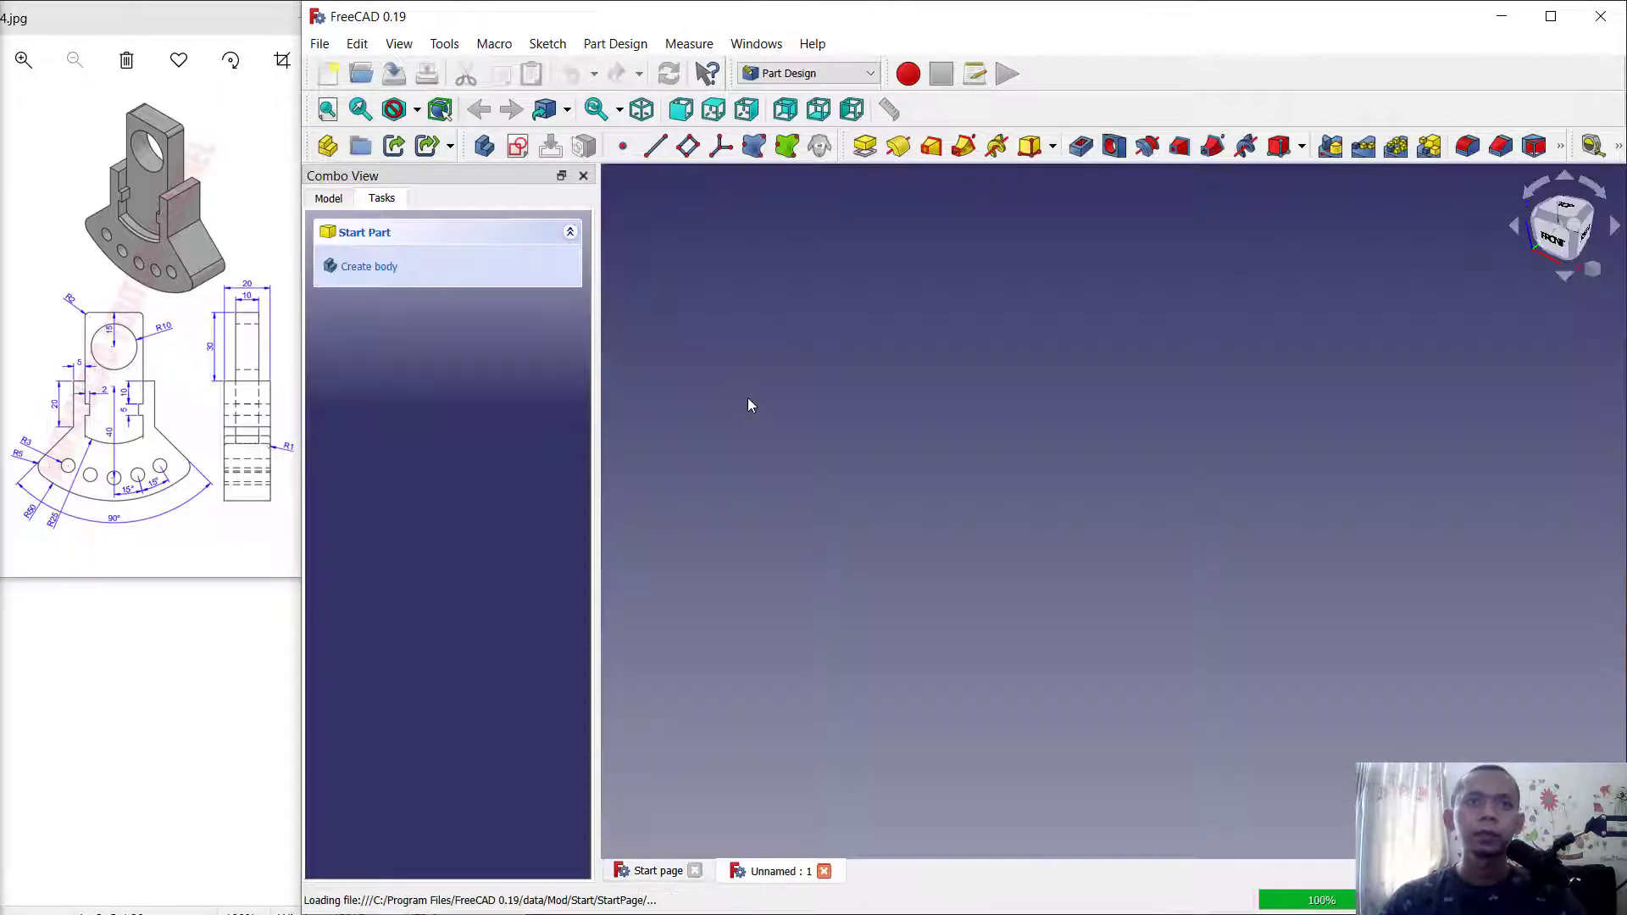
click(839, 73)
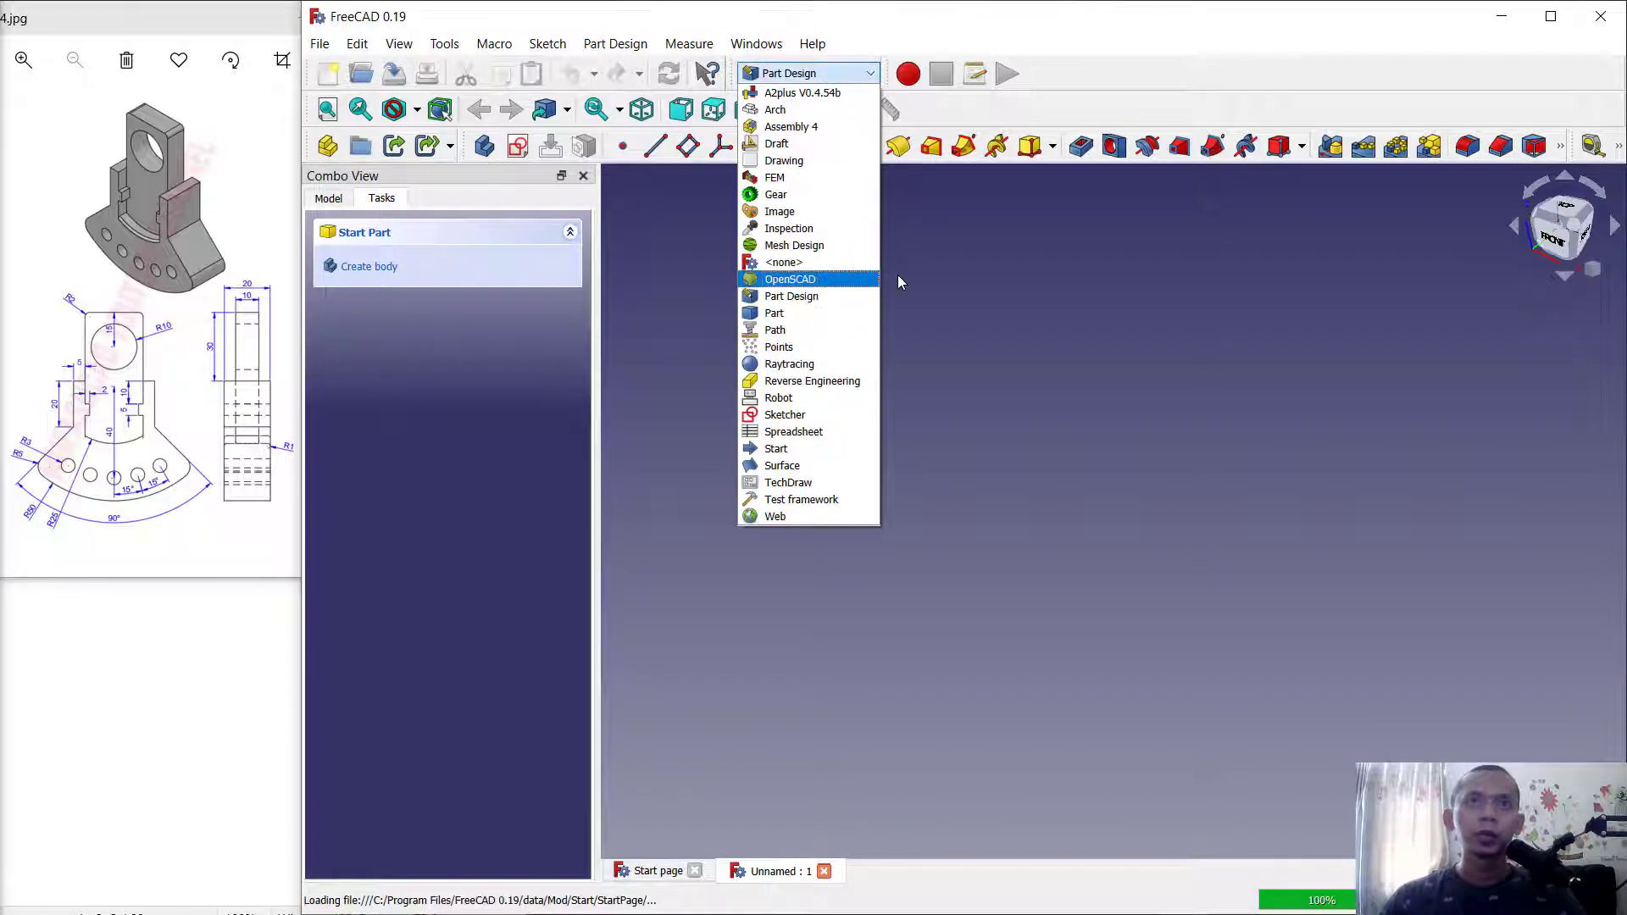
click(814, 296)
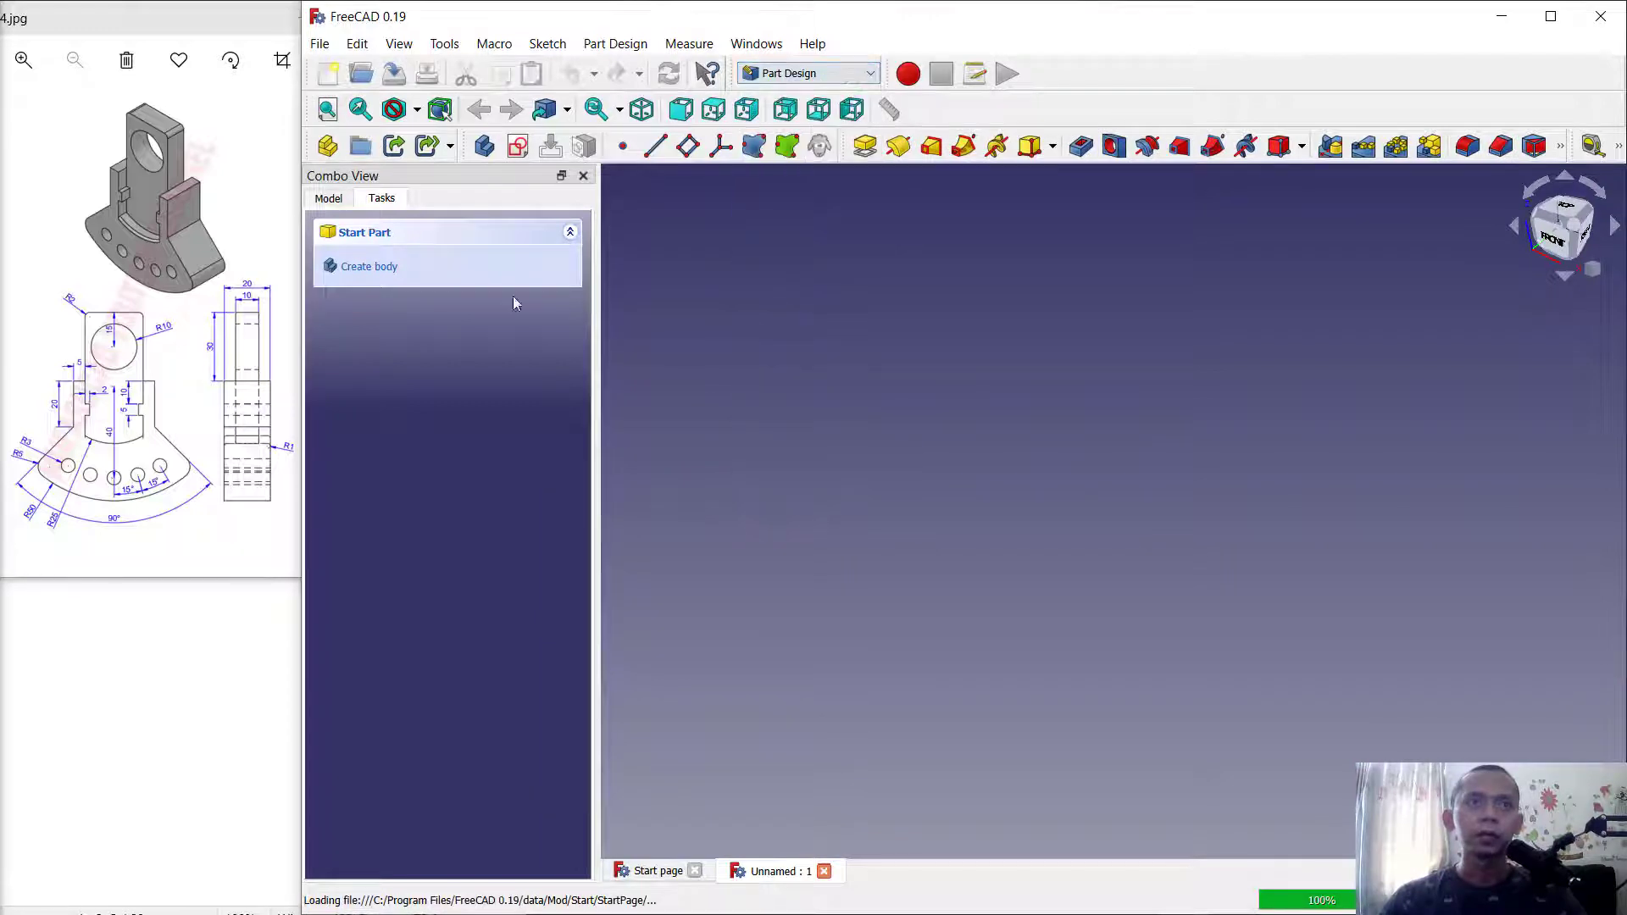
Create a body and start a sketch on its XZ plane.
click(382, 268)
click(389, 268)
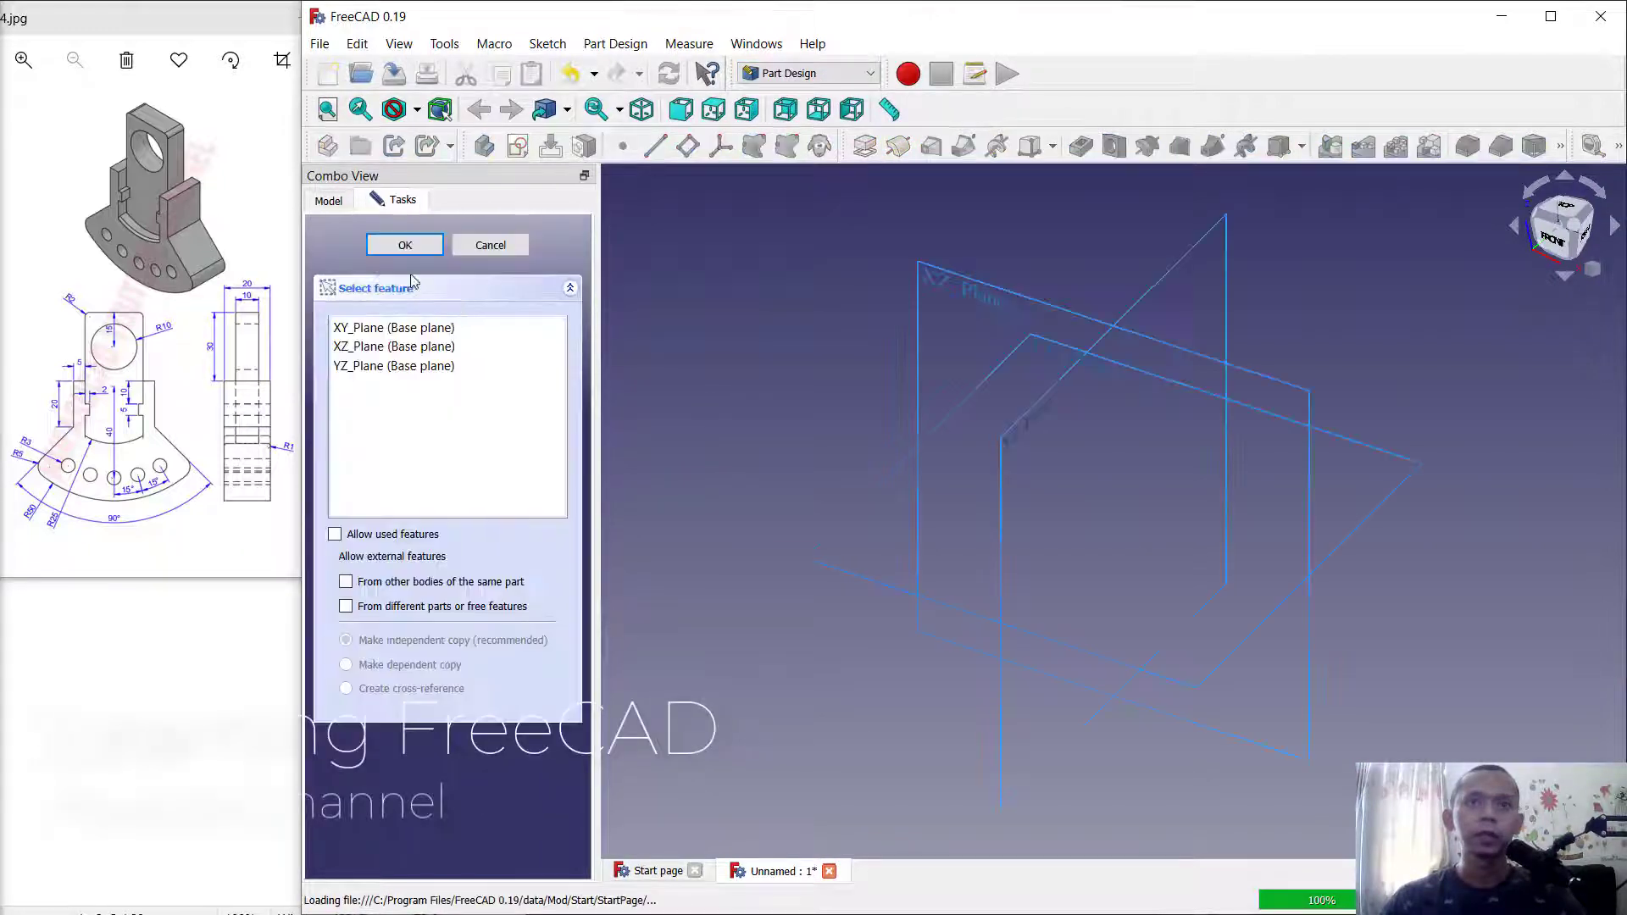
click(989, 294)
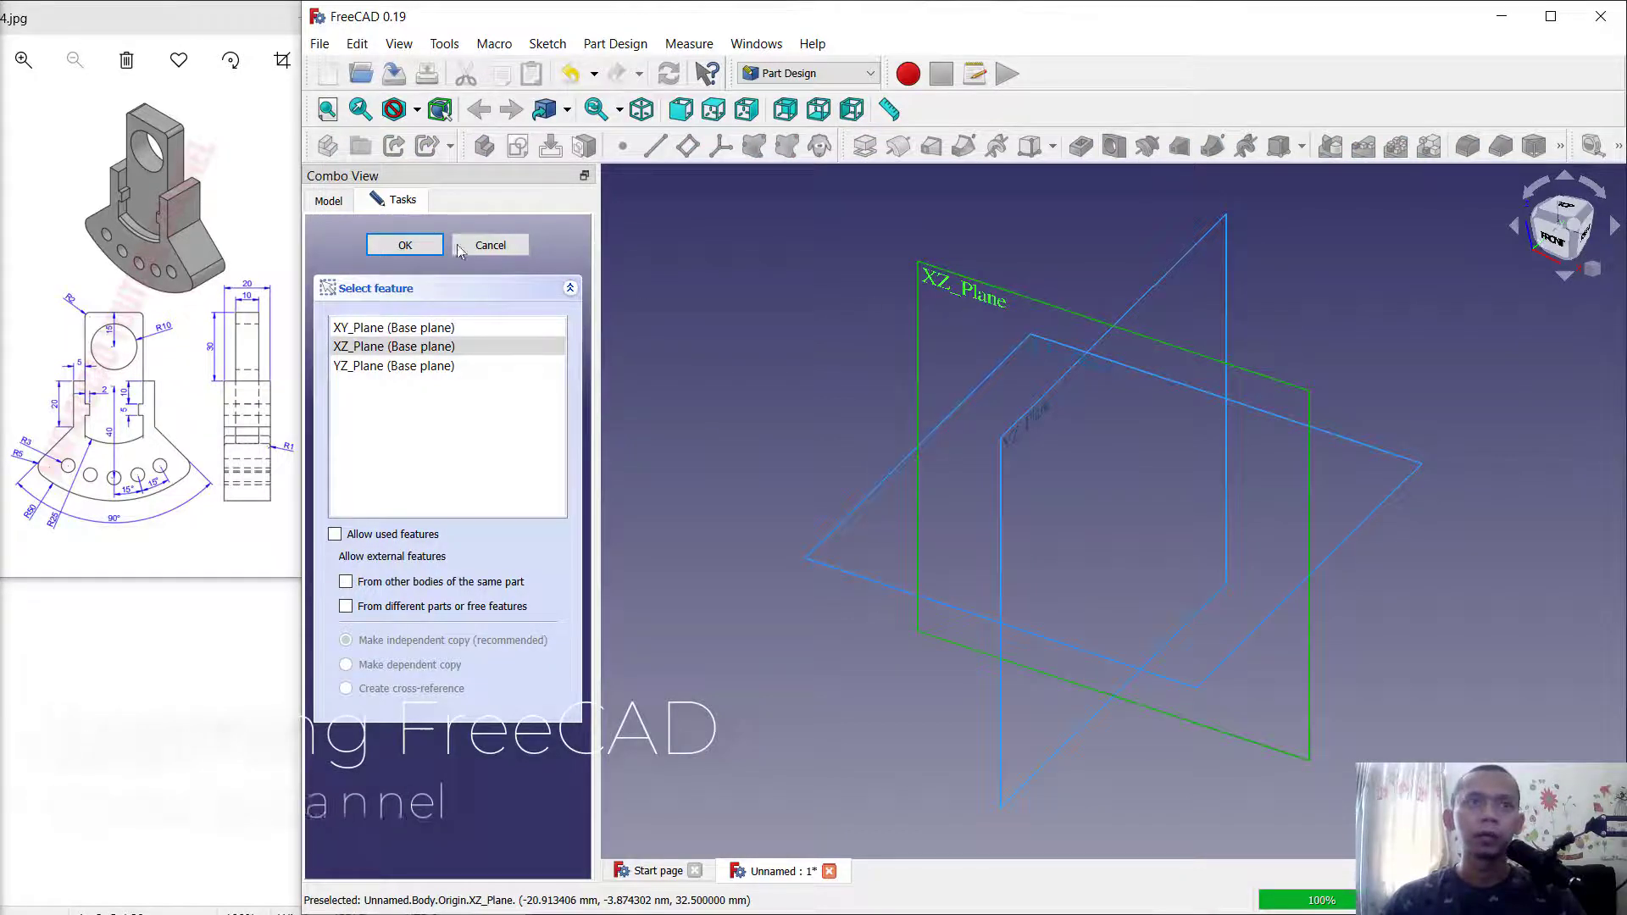
click(408, 247)
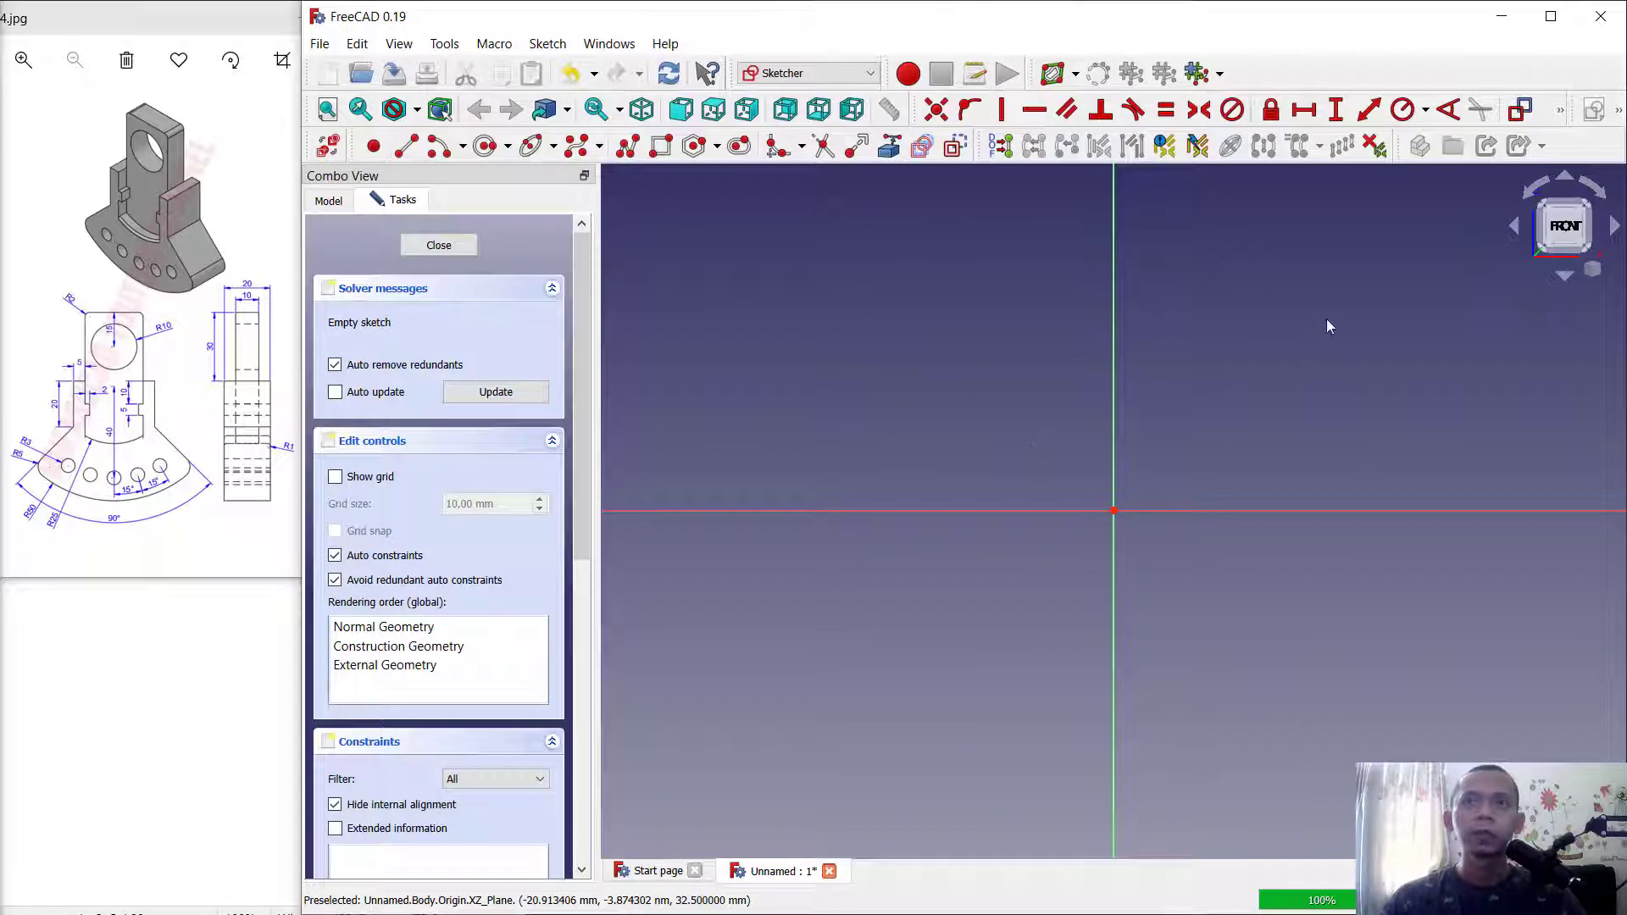
Draw a circle centred on the sketch origin and constrain its radius to 50 mm.
click(488, 147)
click(1114, 511)
click(1246, 672)
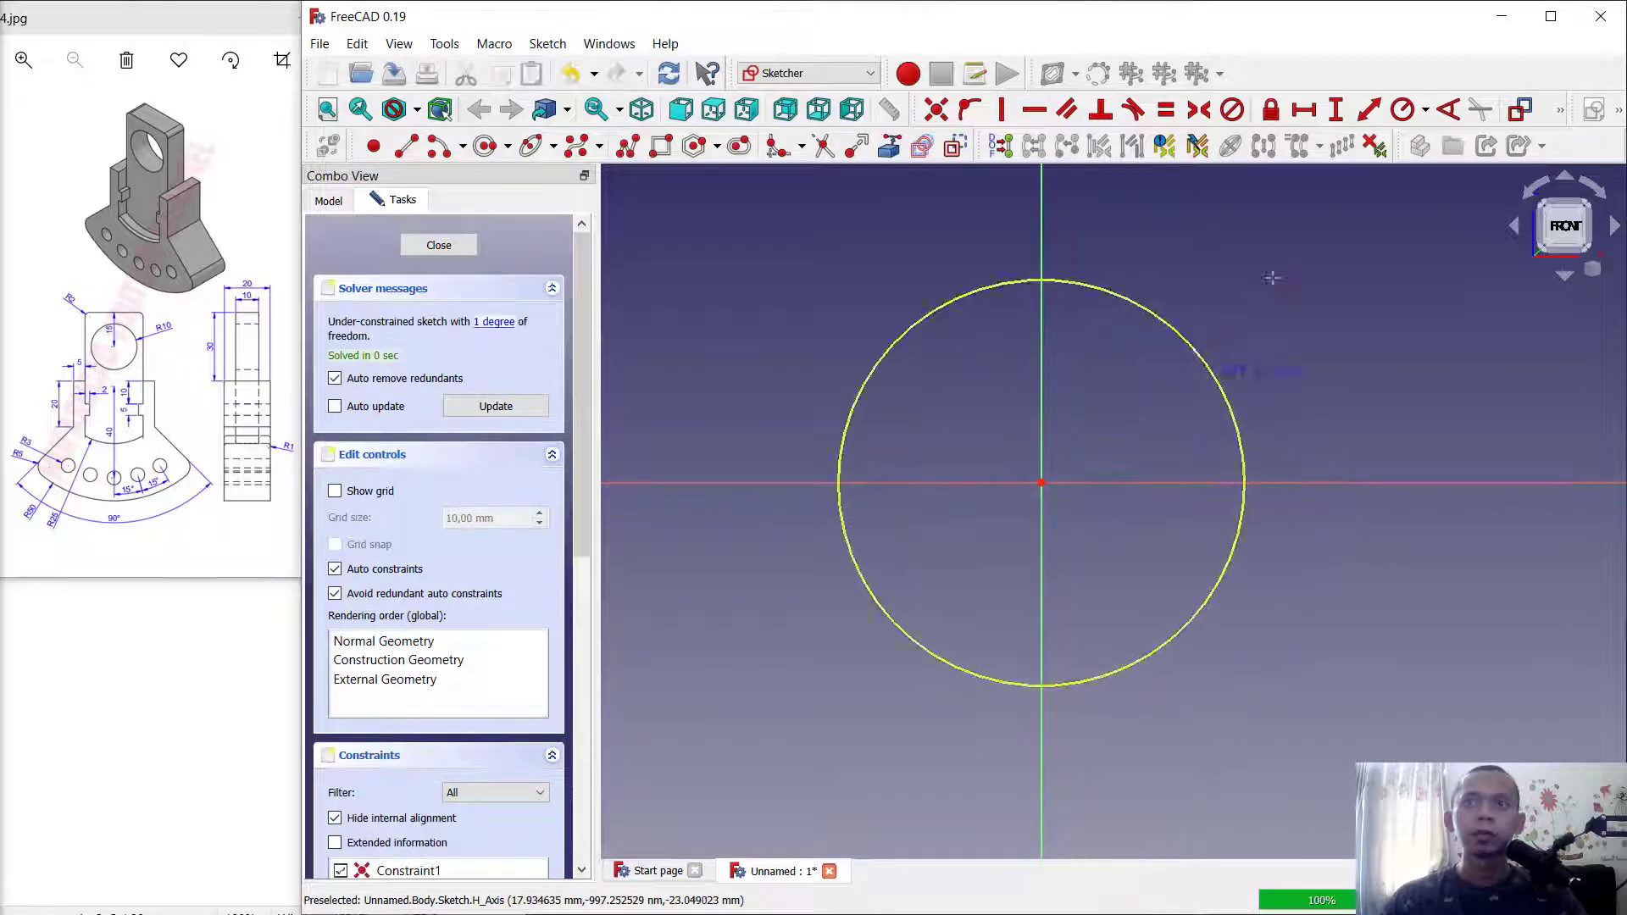
click(1447, 109)
click(1172, 328)
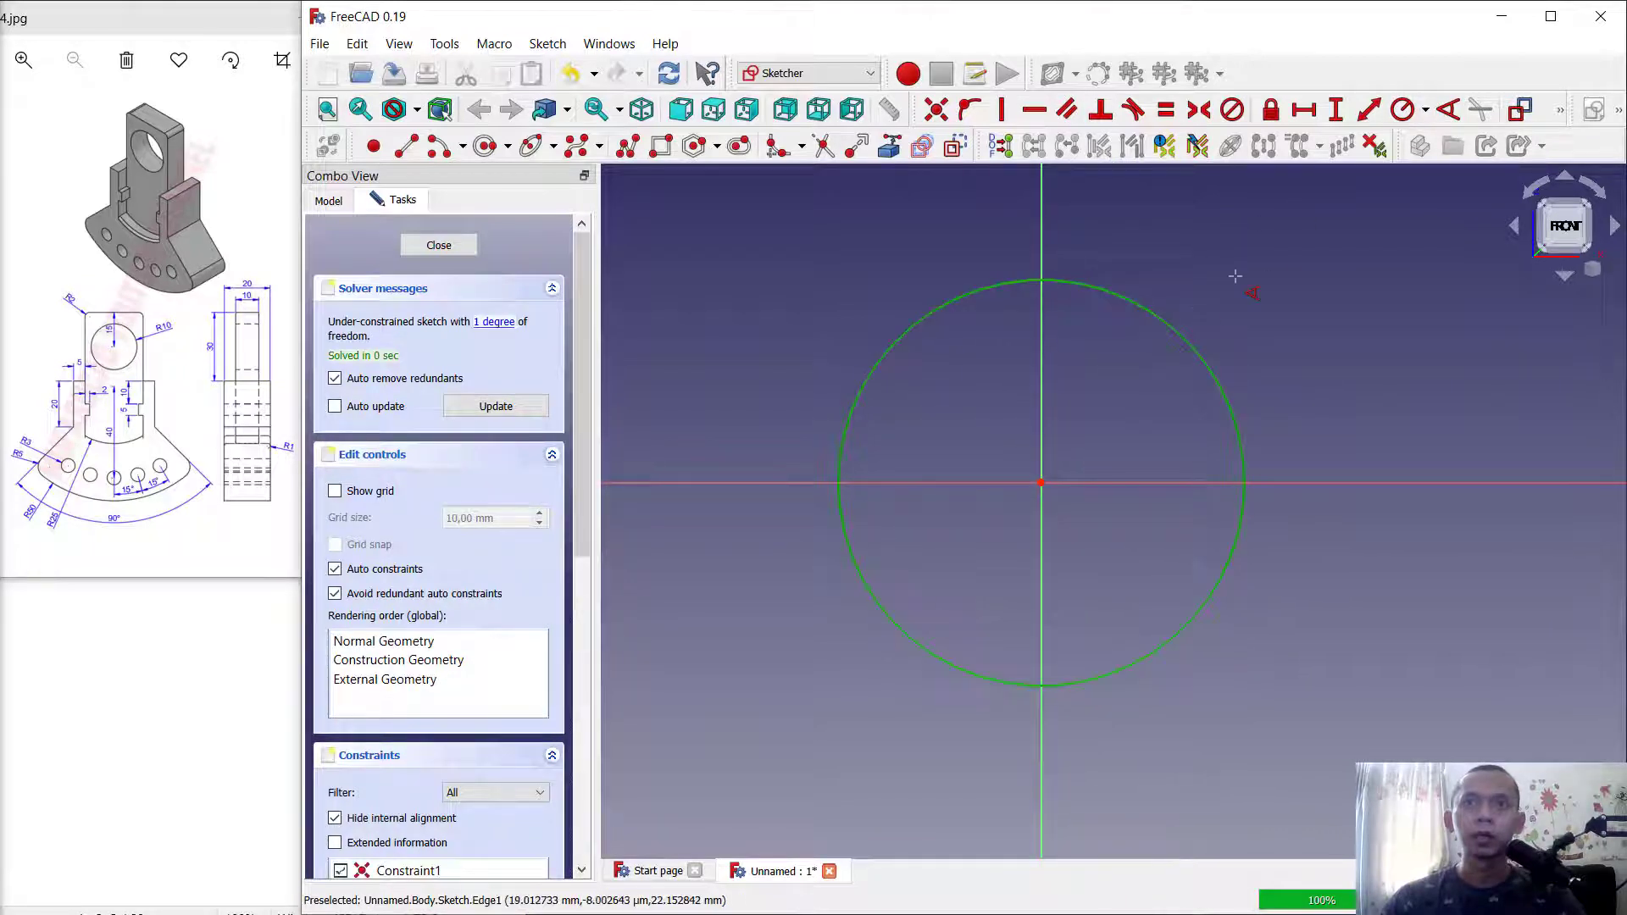
click(1403, 109)
text(50)
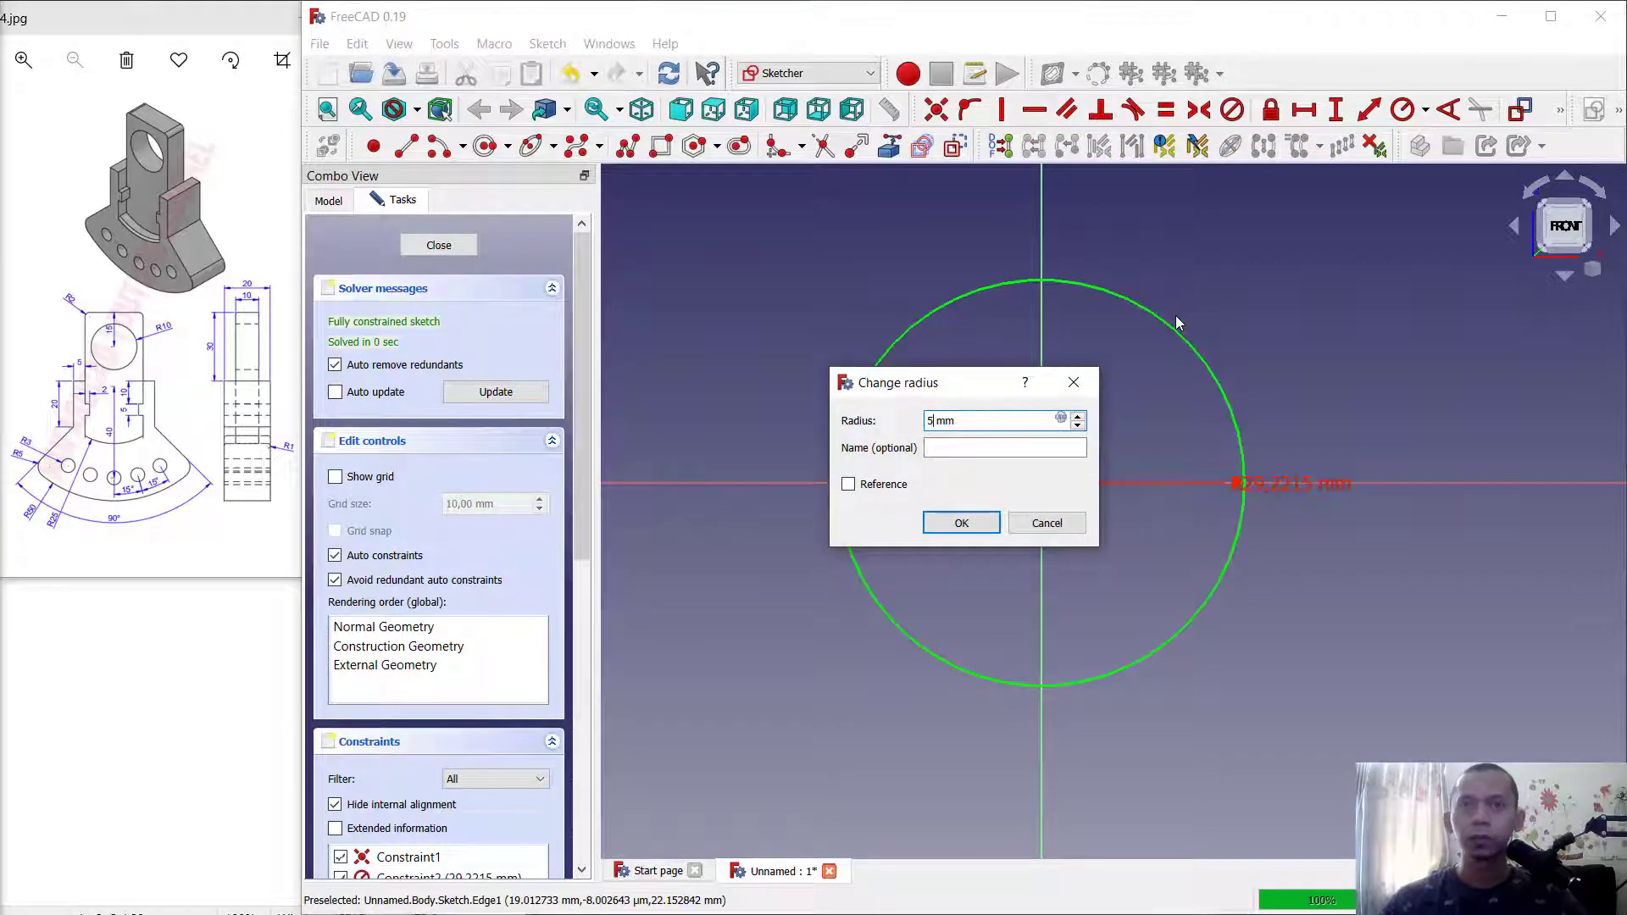
key(Return)
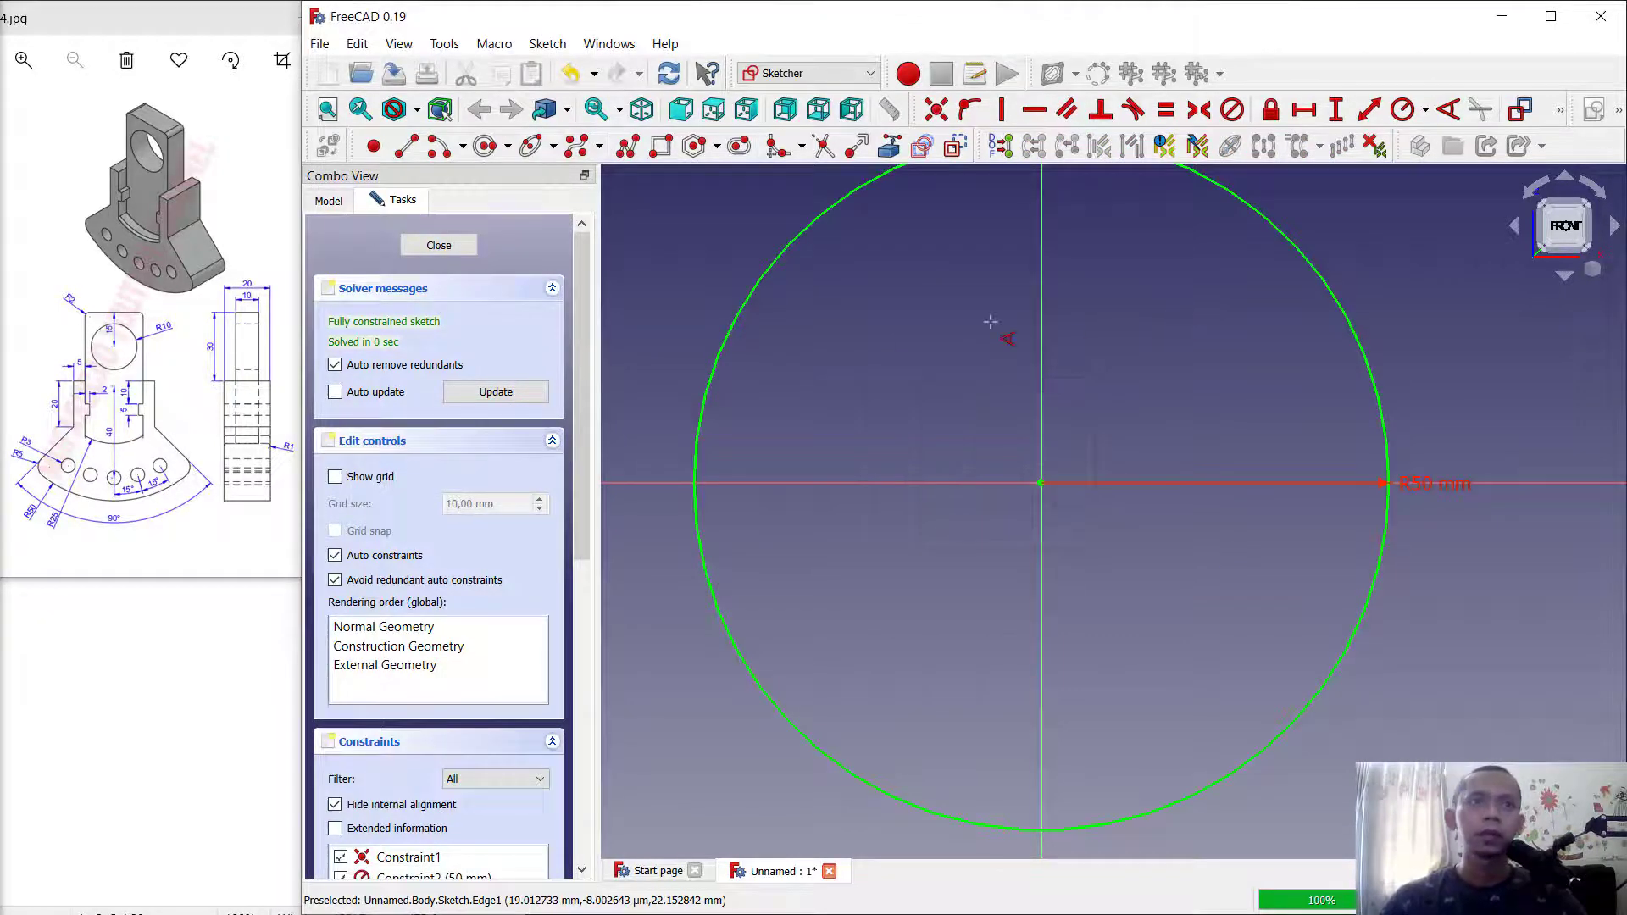
Draw two slanted lines from the origin down past the circle on either side, plus a vertical line between them converted to construction geometry.
click(406, 146)
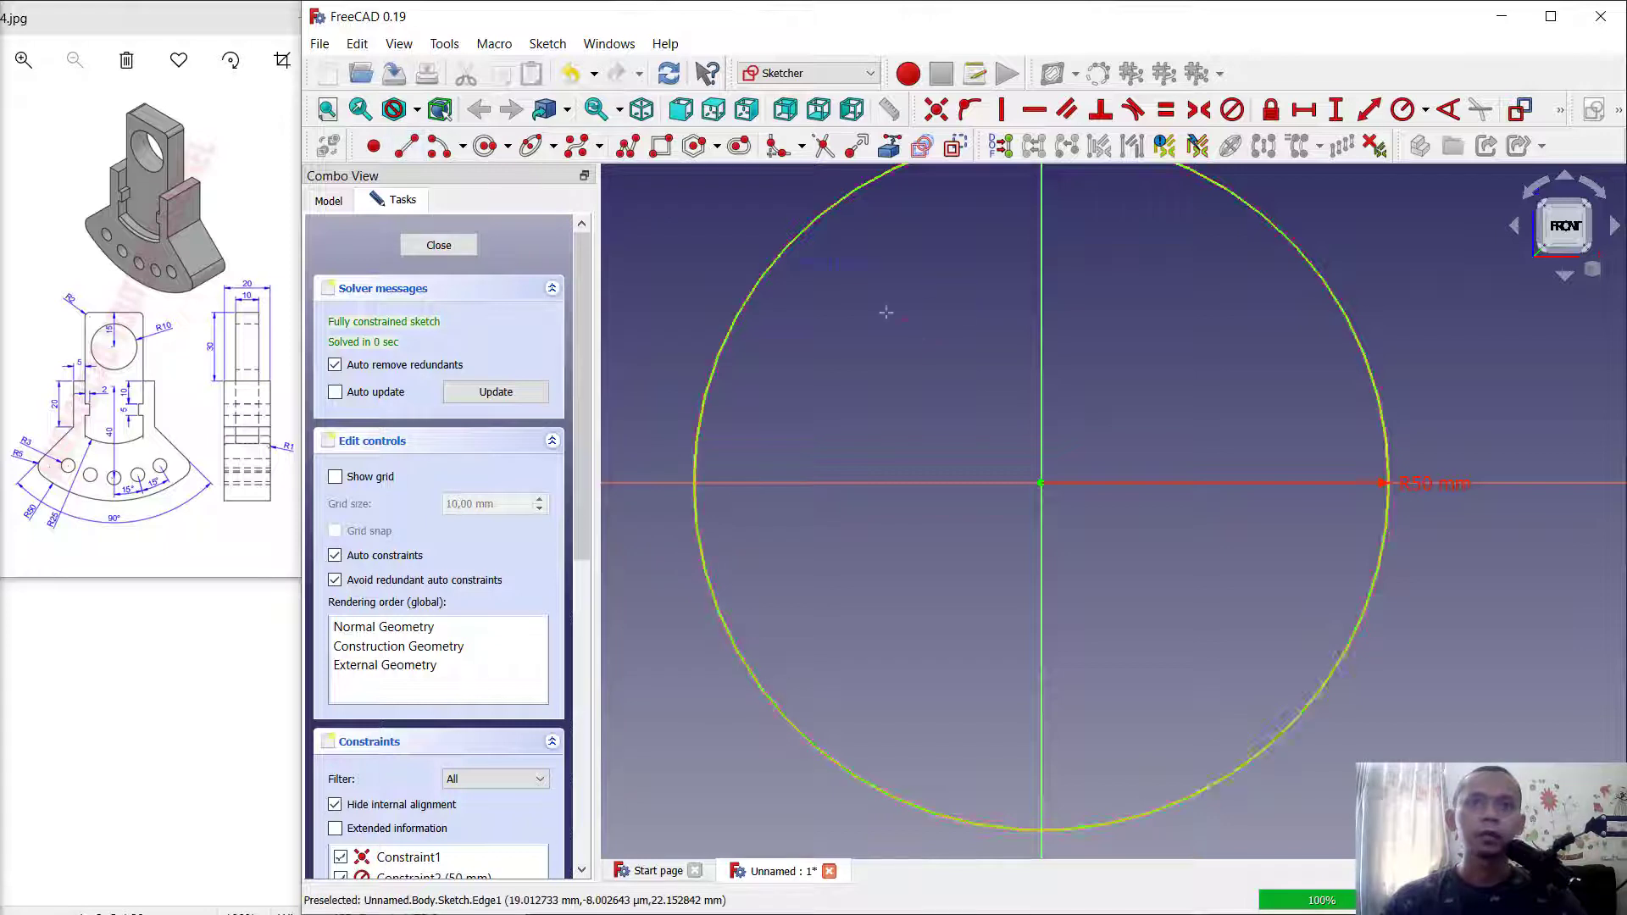
click(1042, 482)
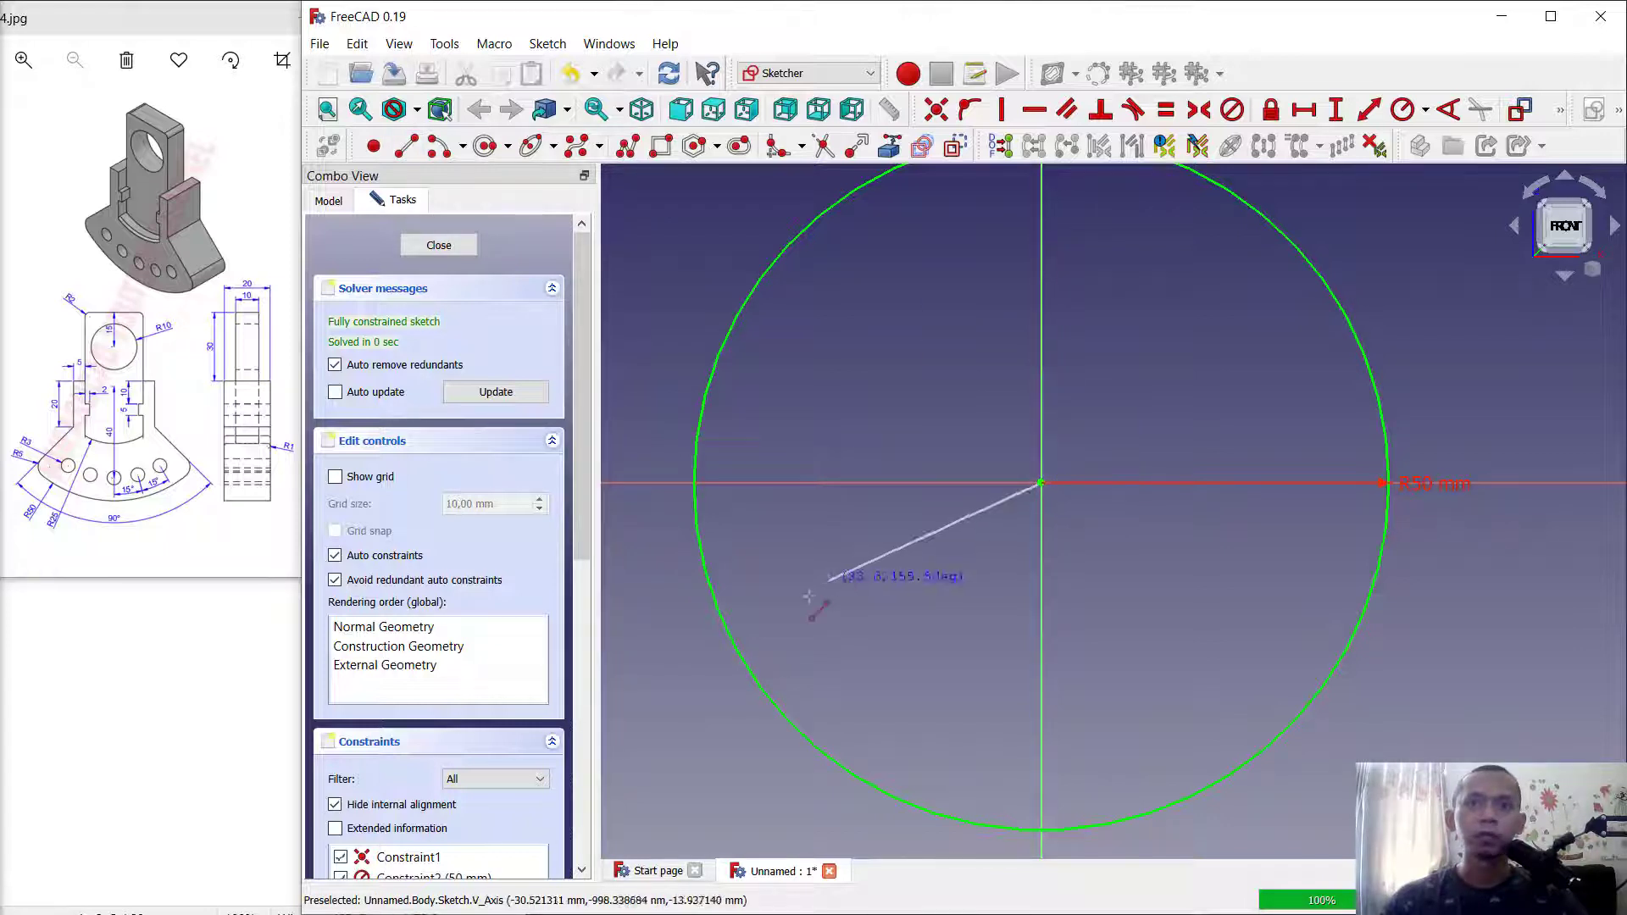
click(699, 733)
click(1041, 482)
click(1364, 746)
click(1042, 482)
click(1041, 698)
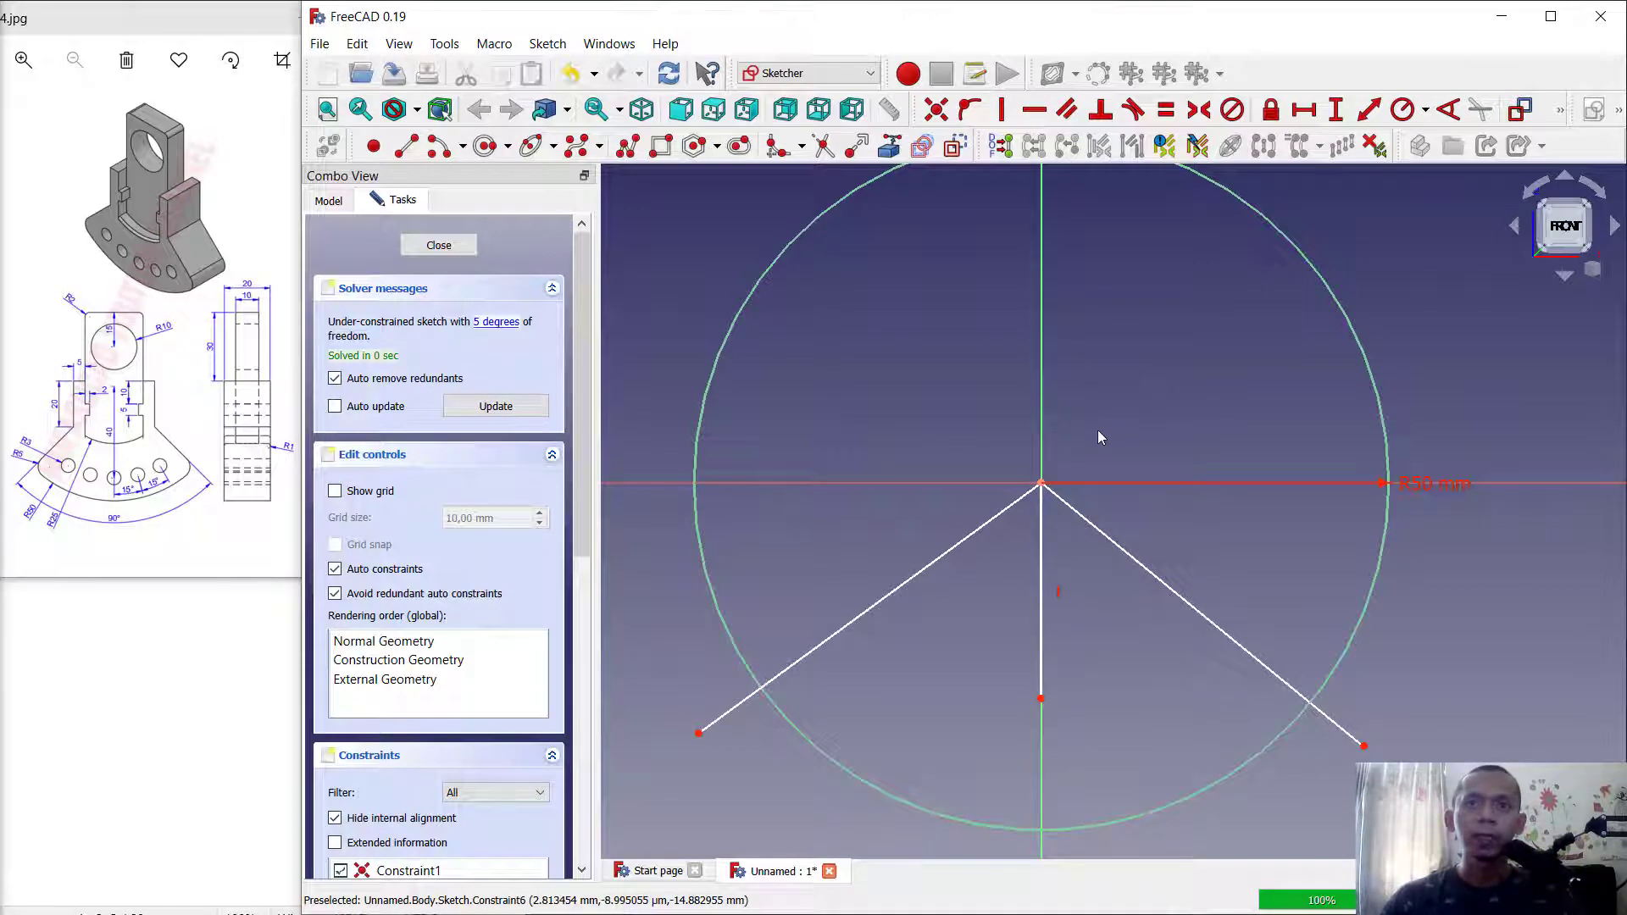
click(1043, 582)
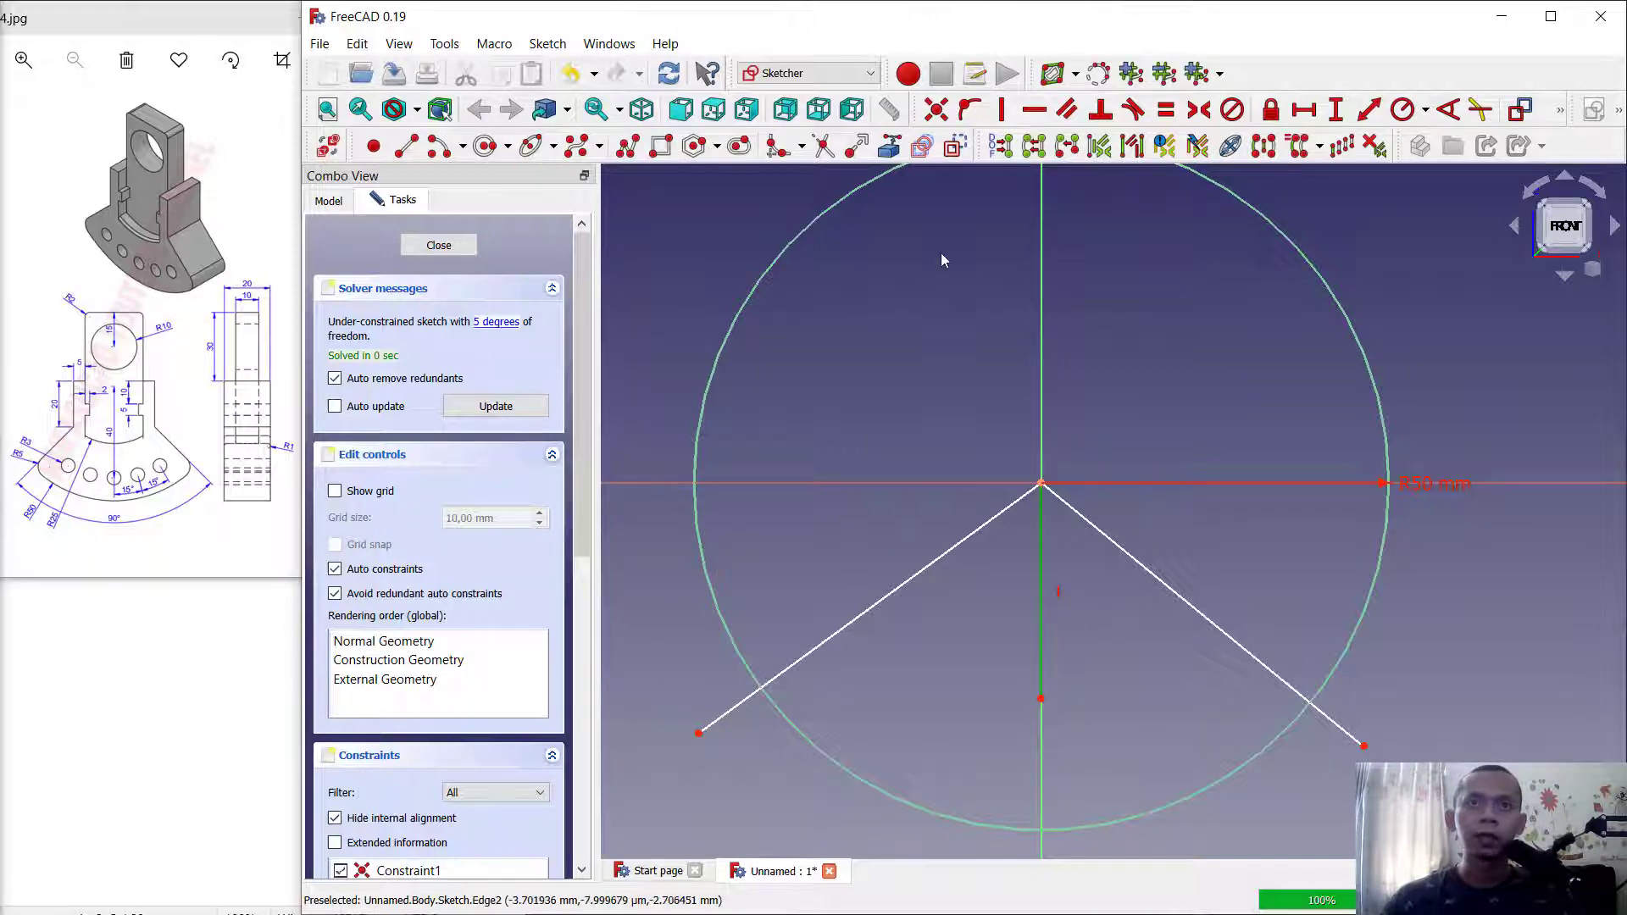
click(956, 148)
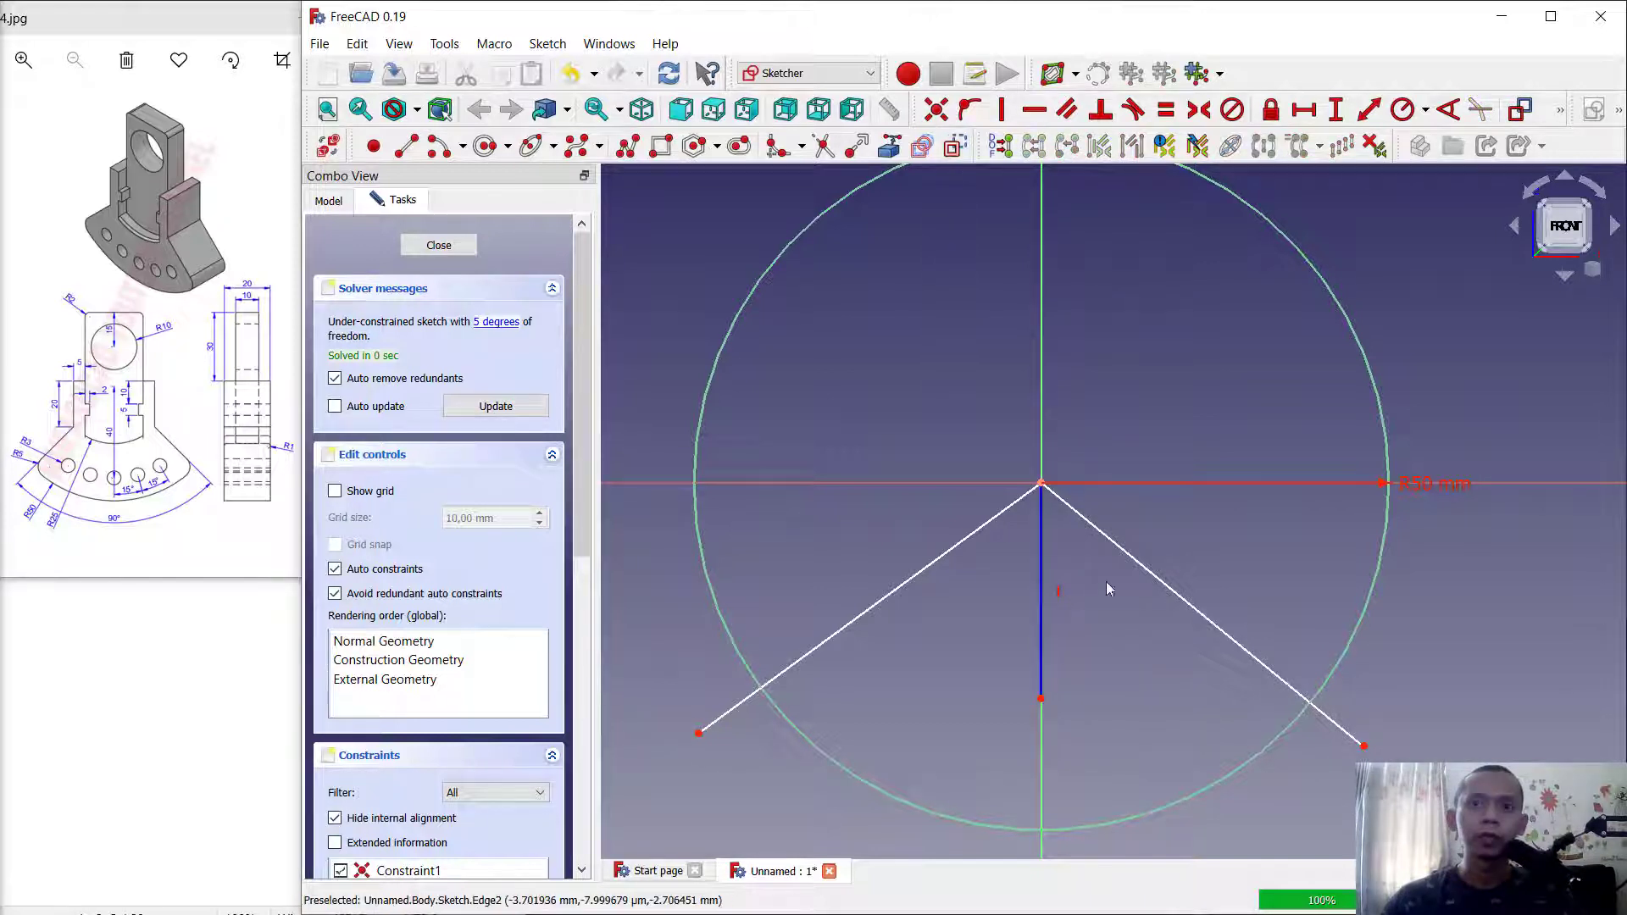
Constrain each slanted line to an angle of 45° from the vertical construction line.
click(1452, 114)
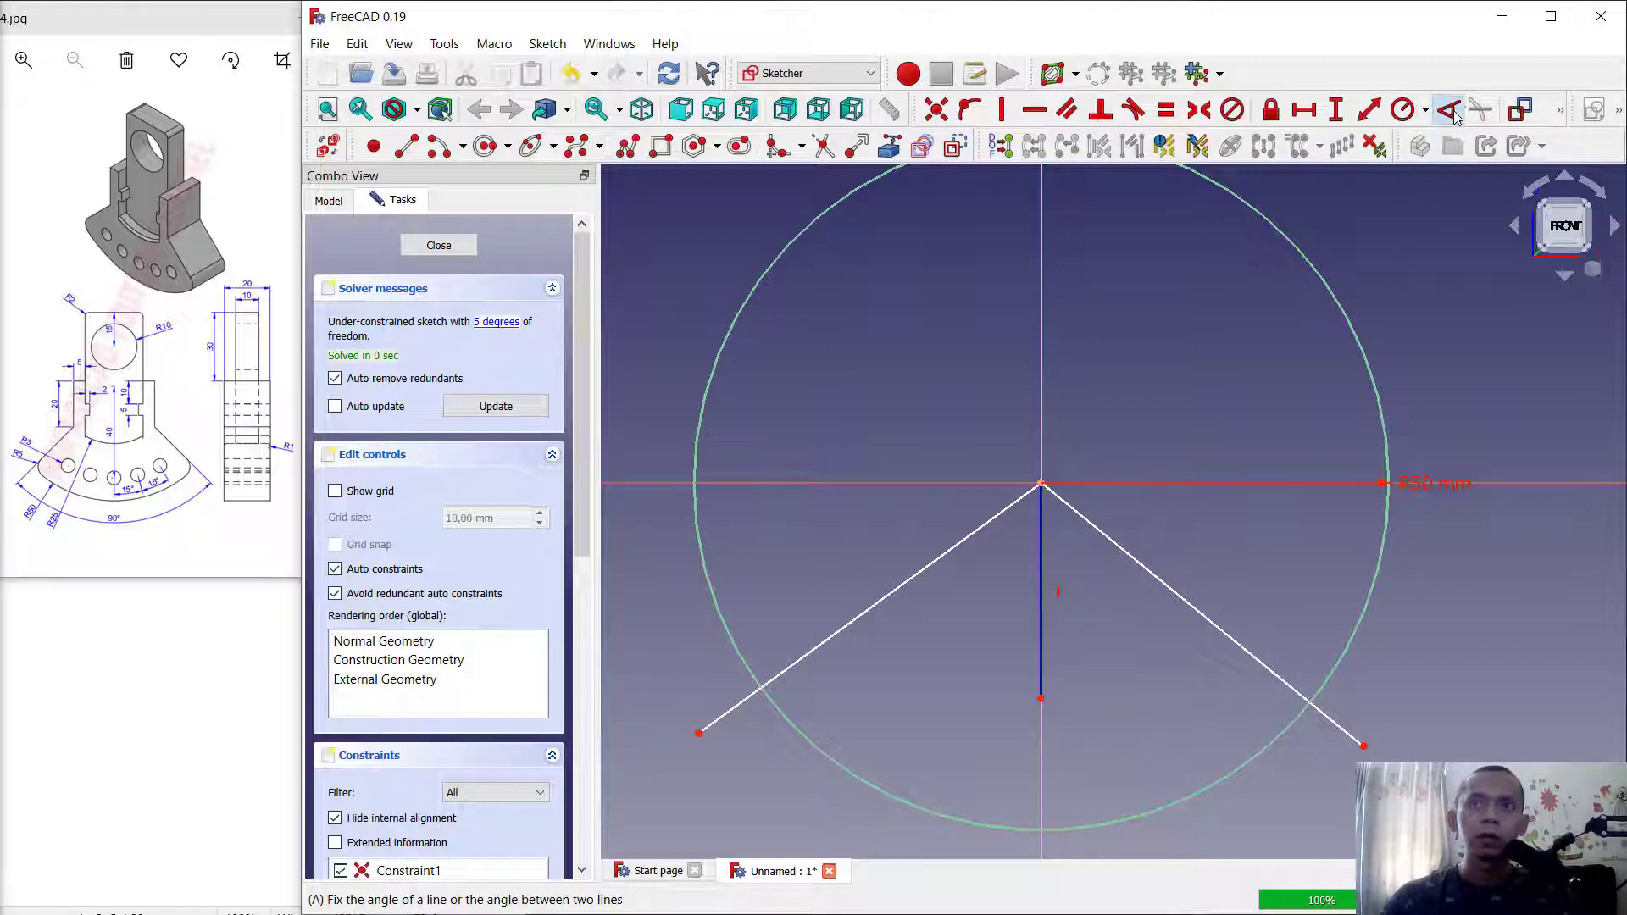
click(1009, 509)
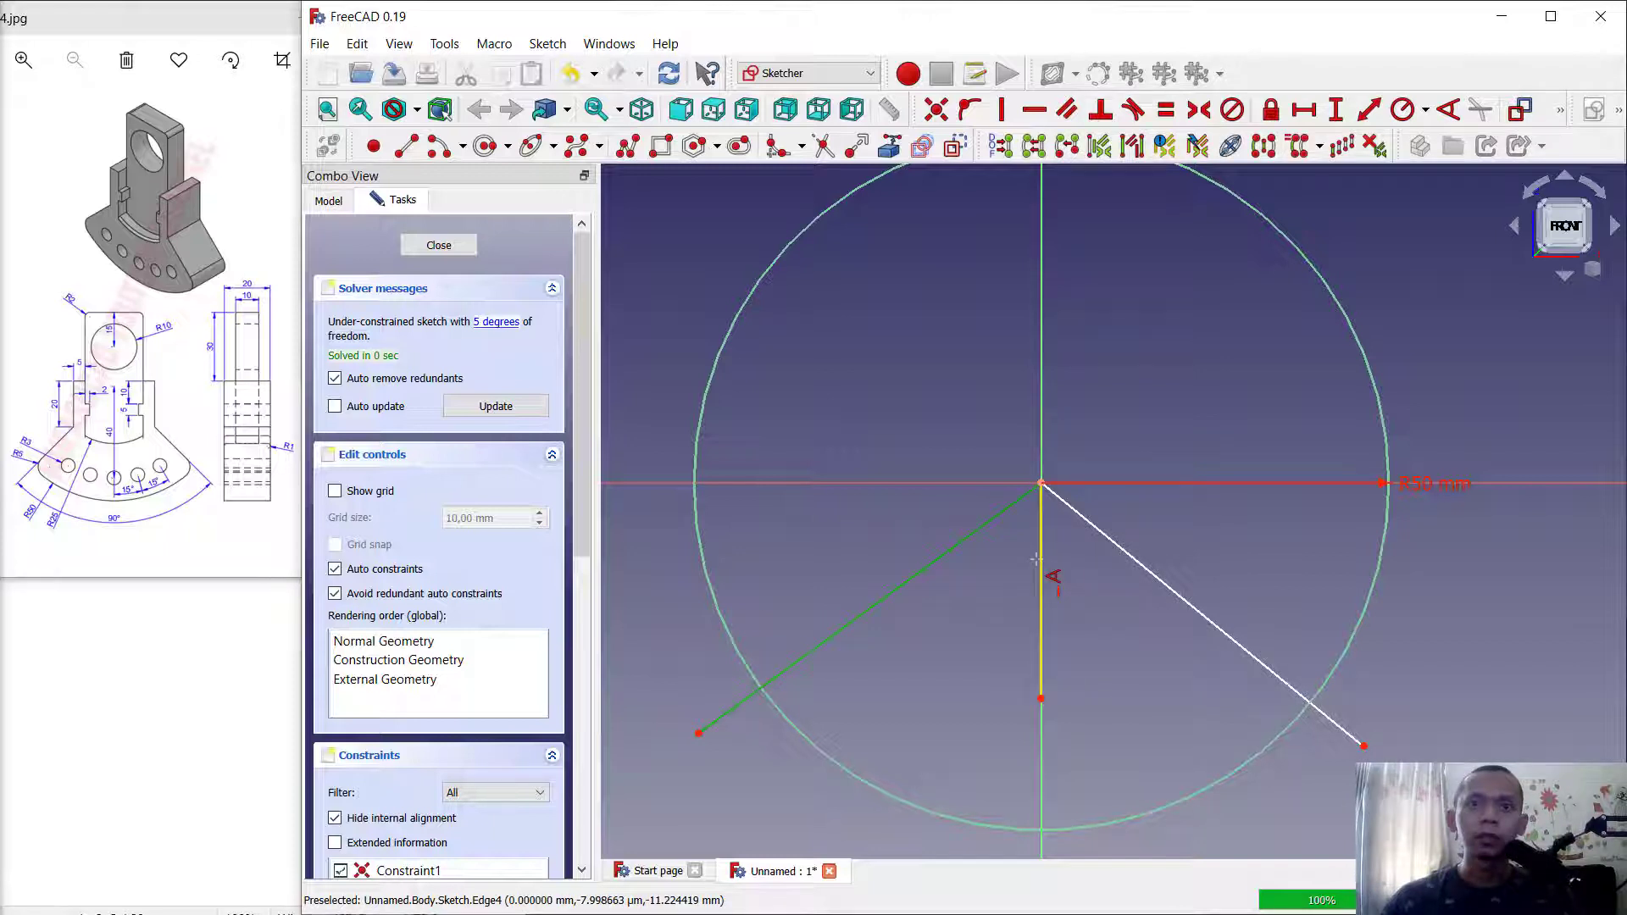
click(1035, 559)
text(45)
key(Return)
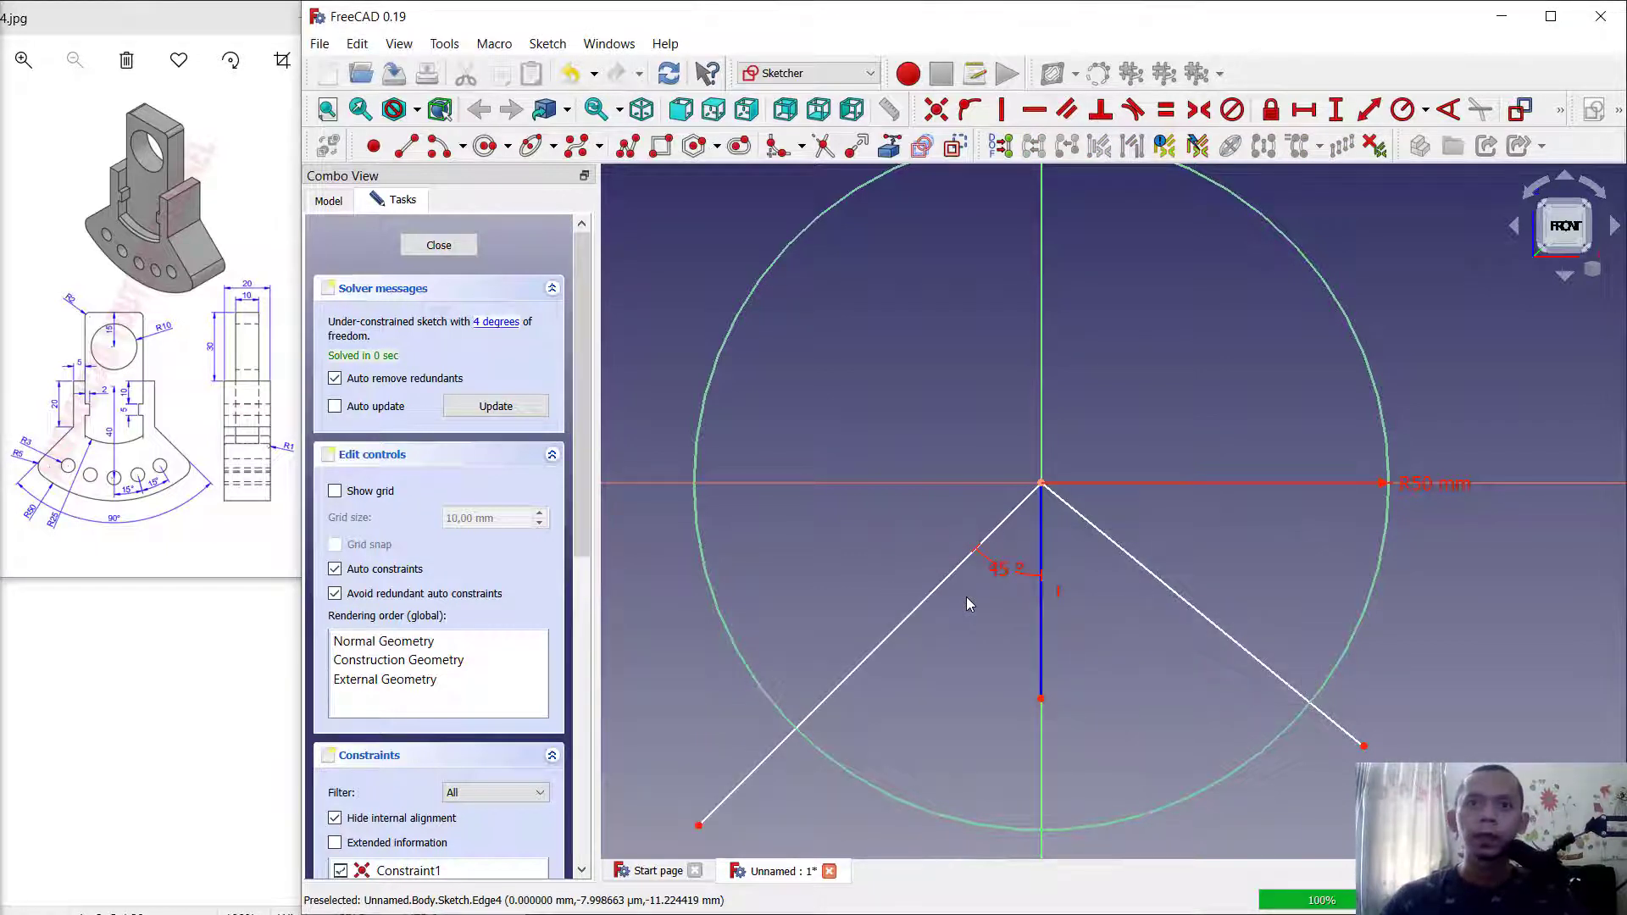
click(1132, 551)
click(1042, 634)
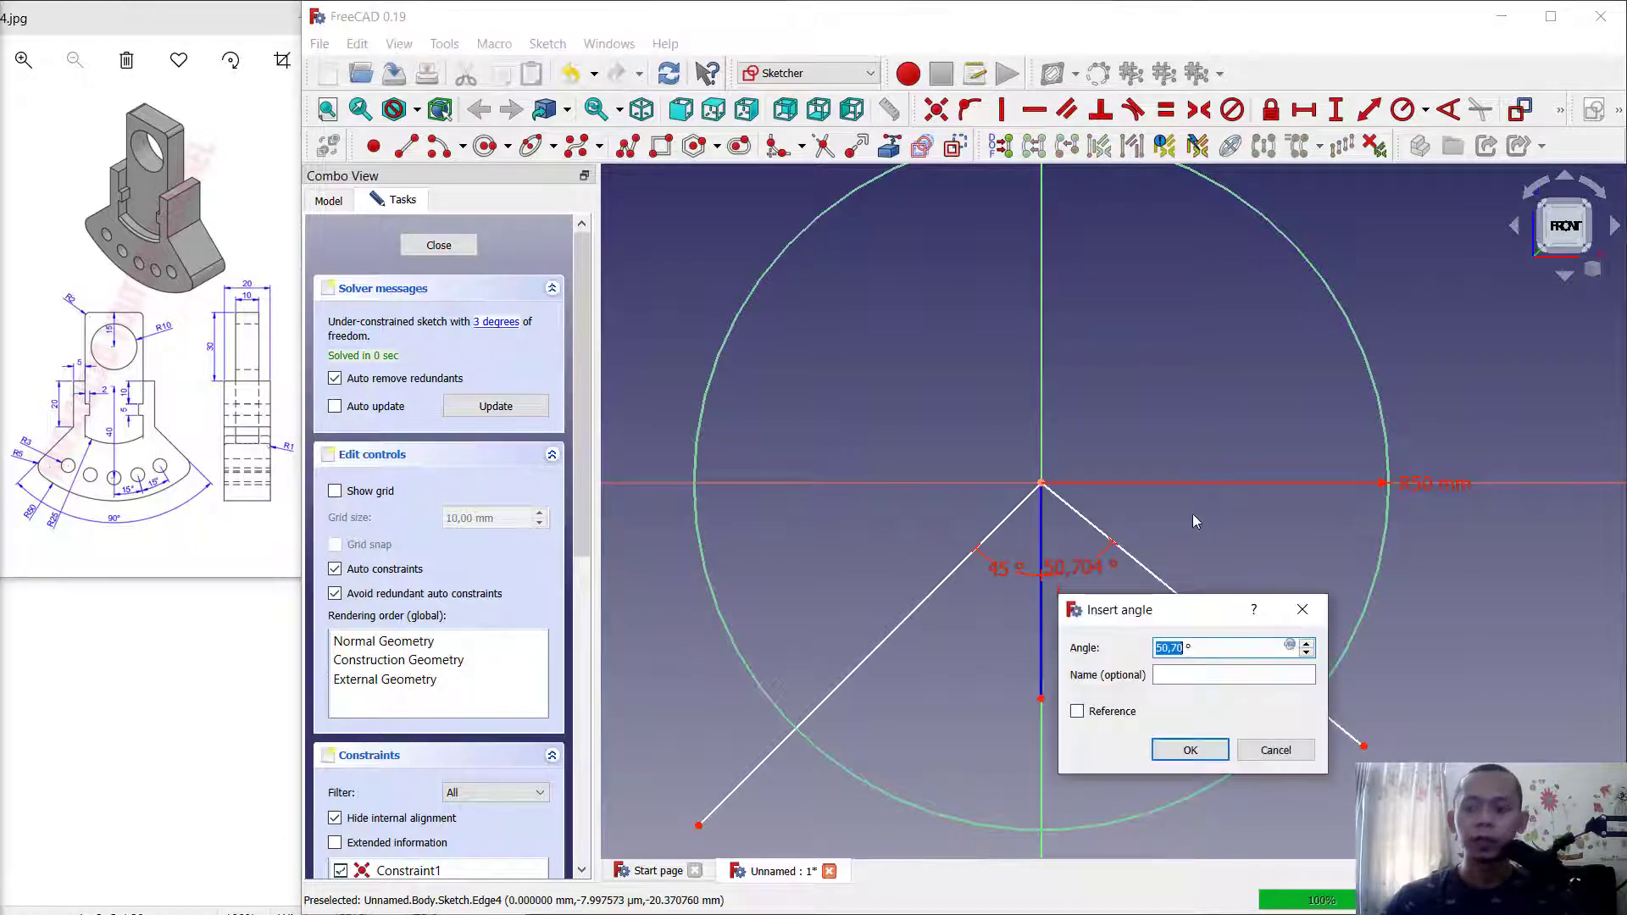
text(45)
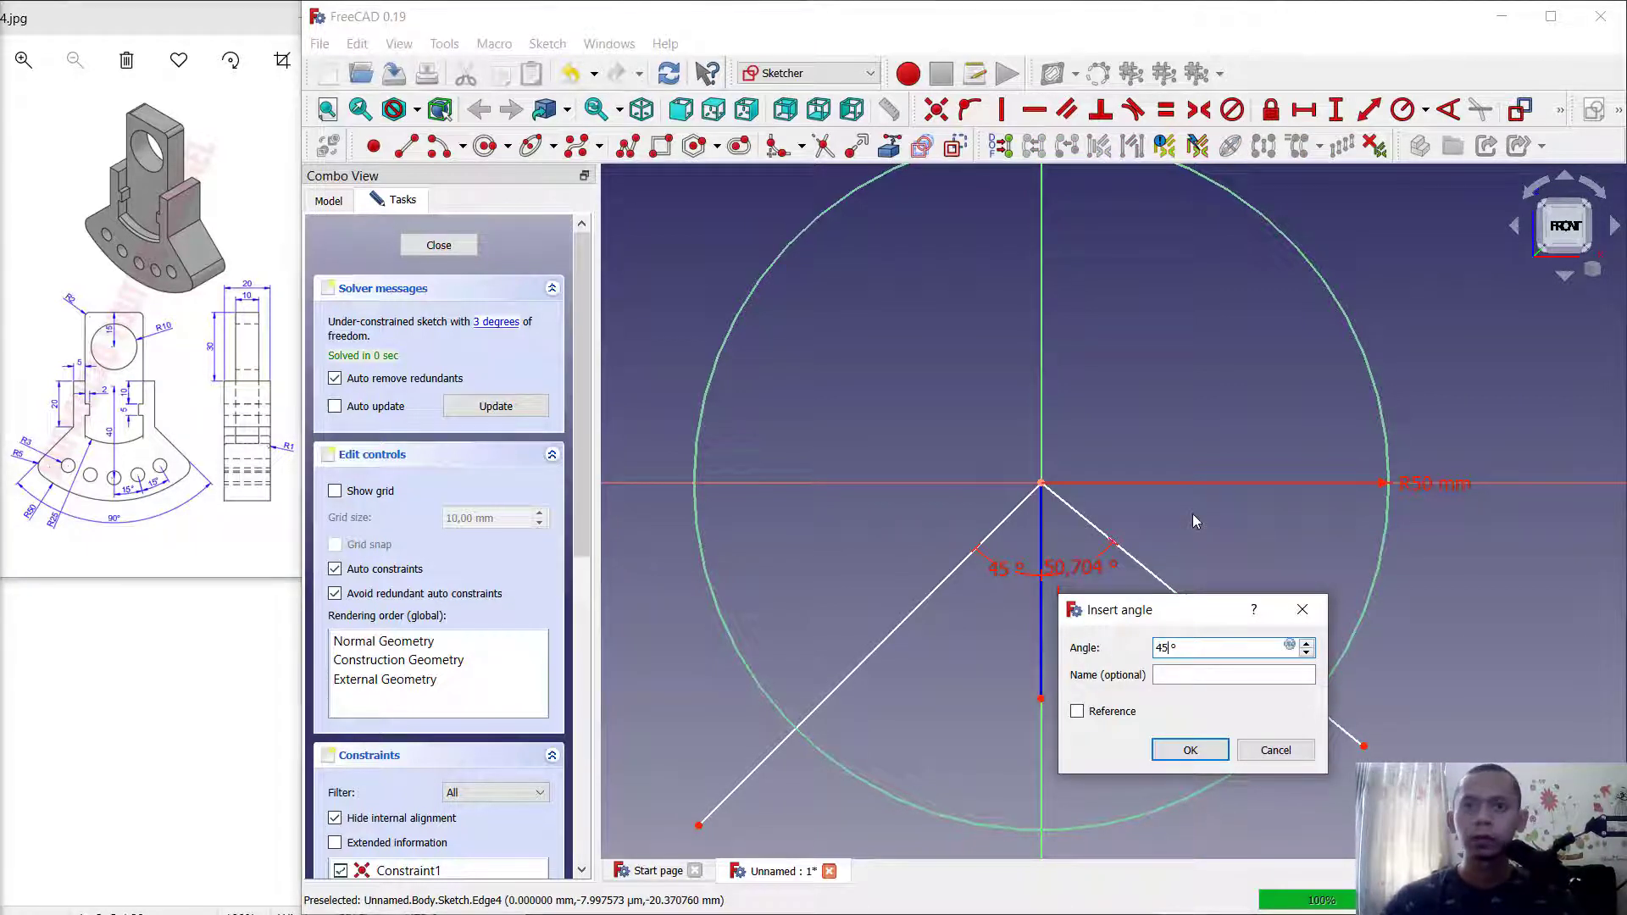
key(Return)
Draw an arc centred on the origin that crosses both slanted lines below it, and constrain its radius to 25 mm.
mouse_move(1143, 611)
middle_down()
mouse_move(1122, 578)
mouse_move(1102, 602)
middle_up()
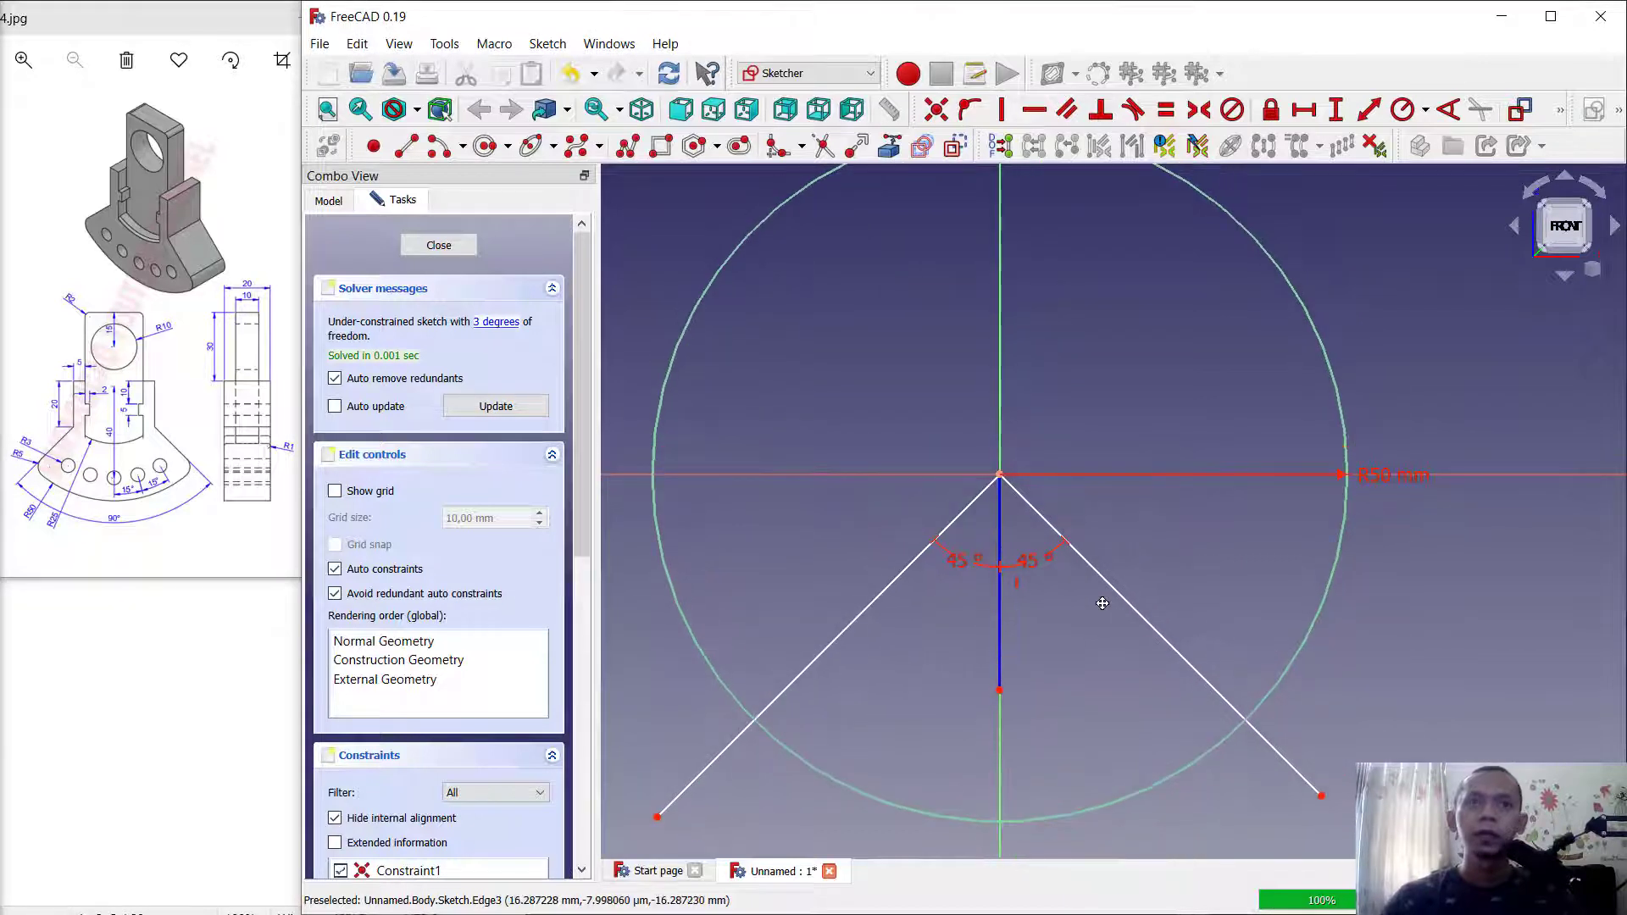
click(436, 151)
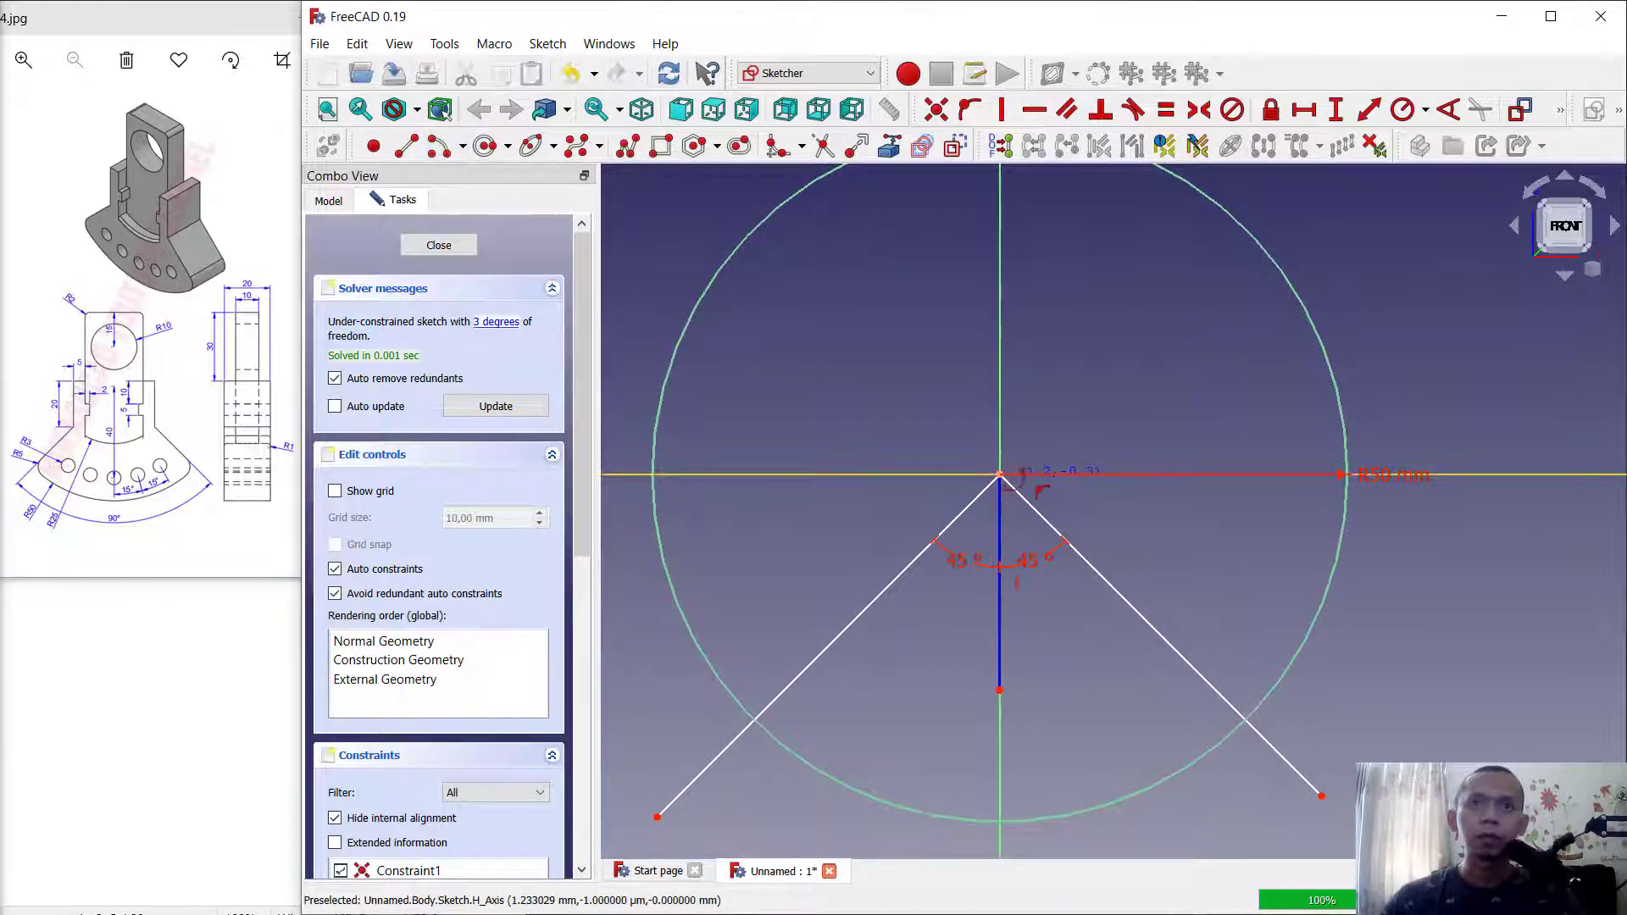
click(1000, 476)
click(831, 549)
click(1172, 535)
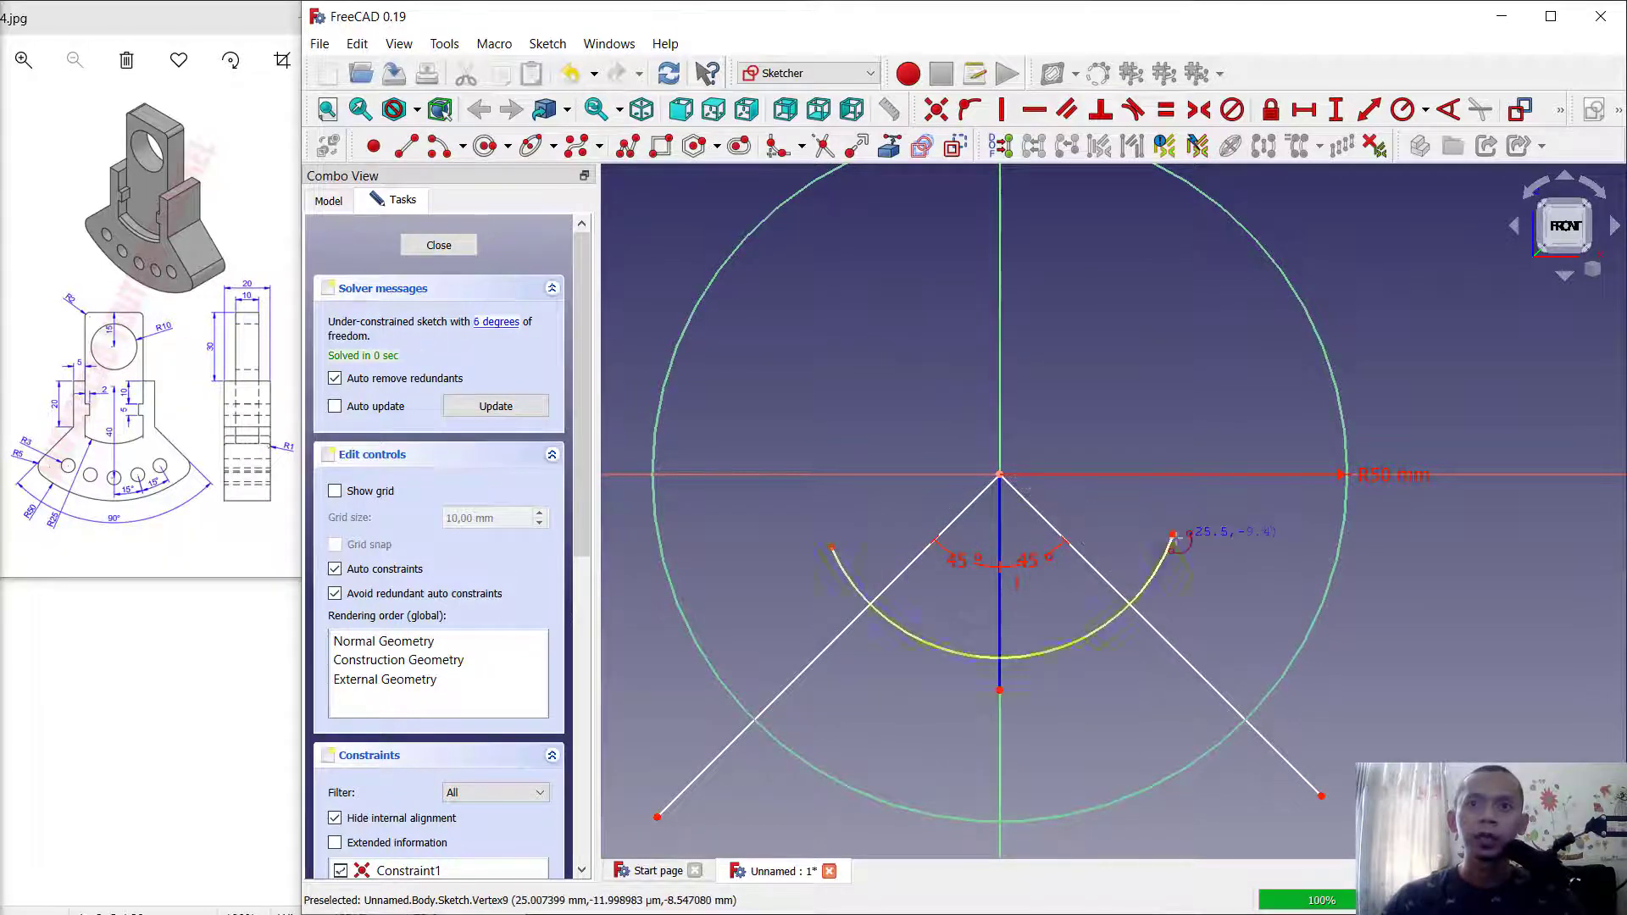
click(1118, 615)
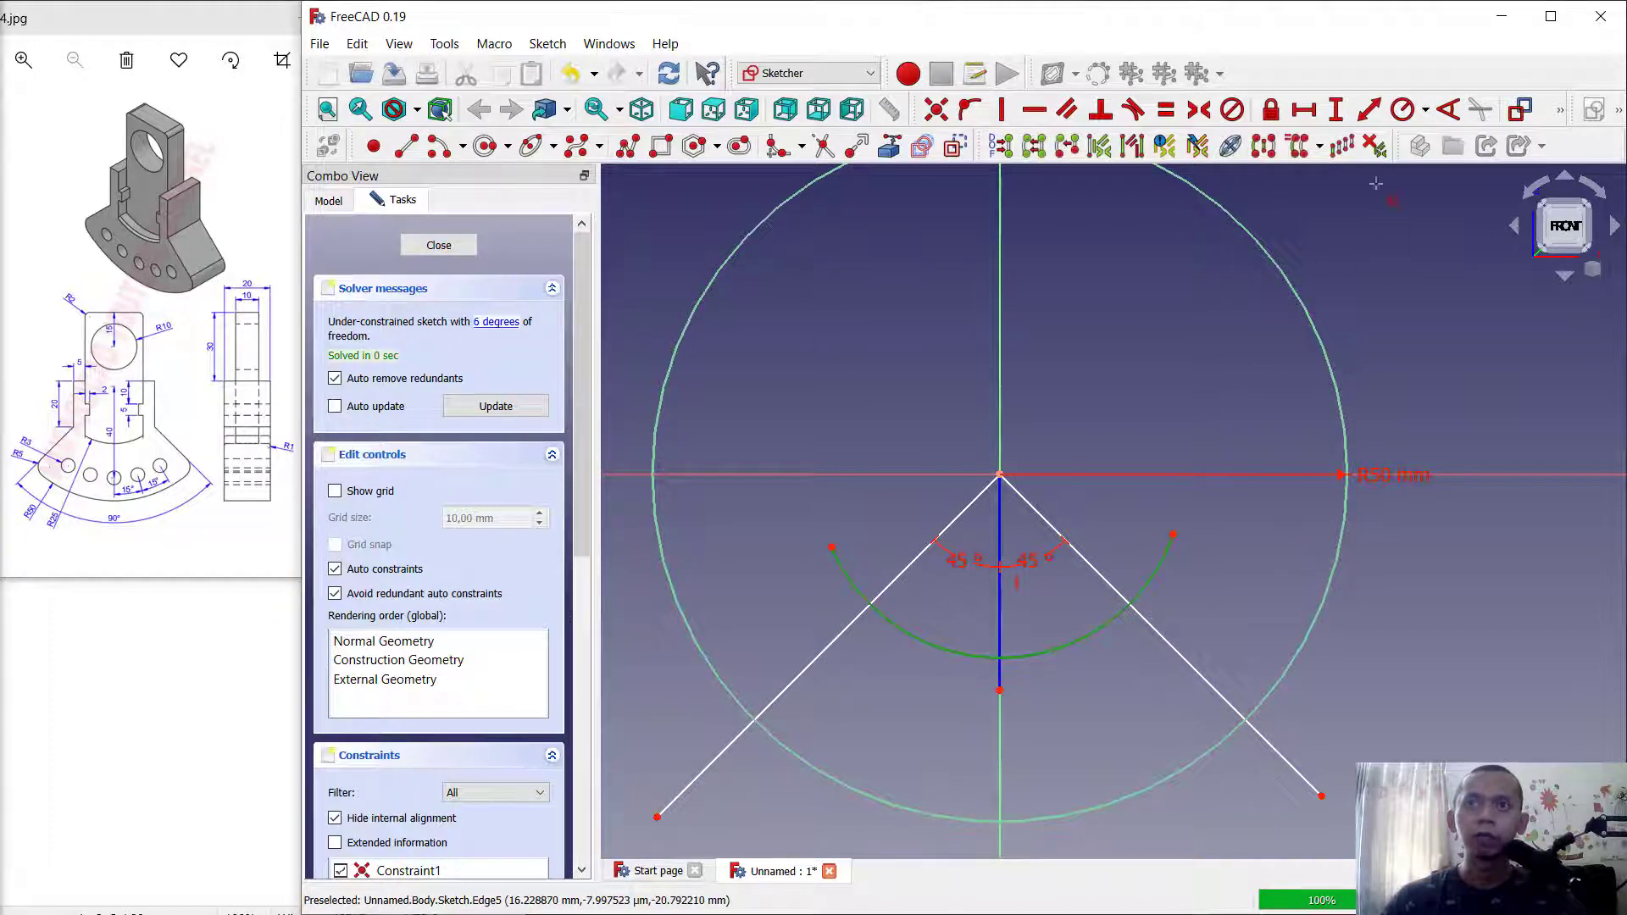
click(1404, 109)
text(25)
key(Return)
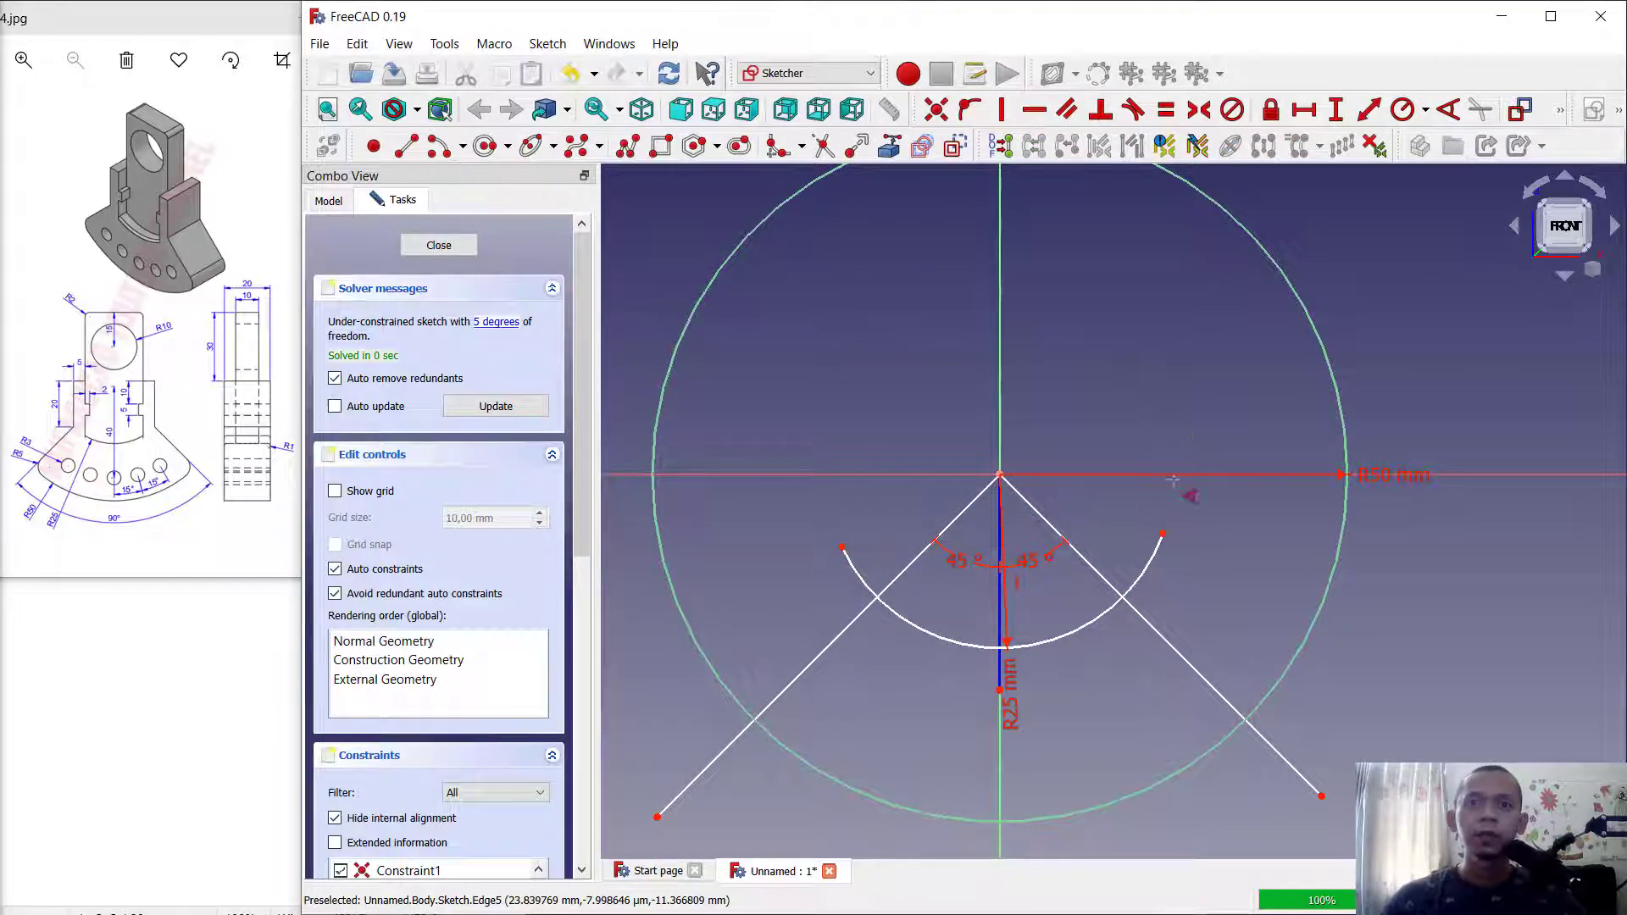
Trim the arc, the circle and both slanted lines so that only the closed ring sector between the 25 mm and 50 mm radii remains.
middle_drag(1128, 475, 1142, 442)
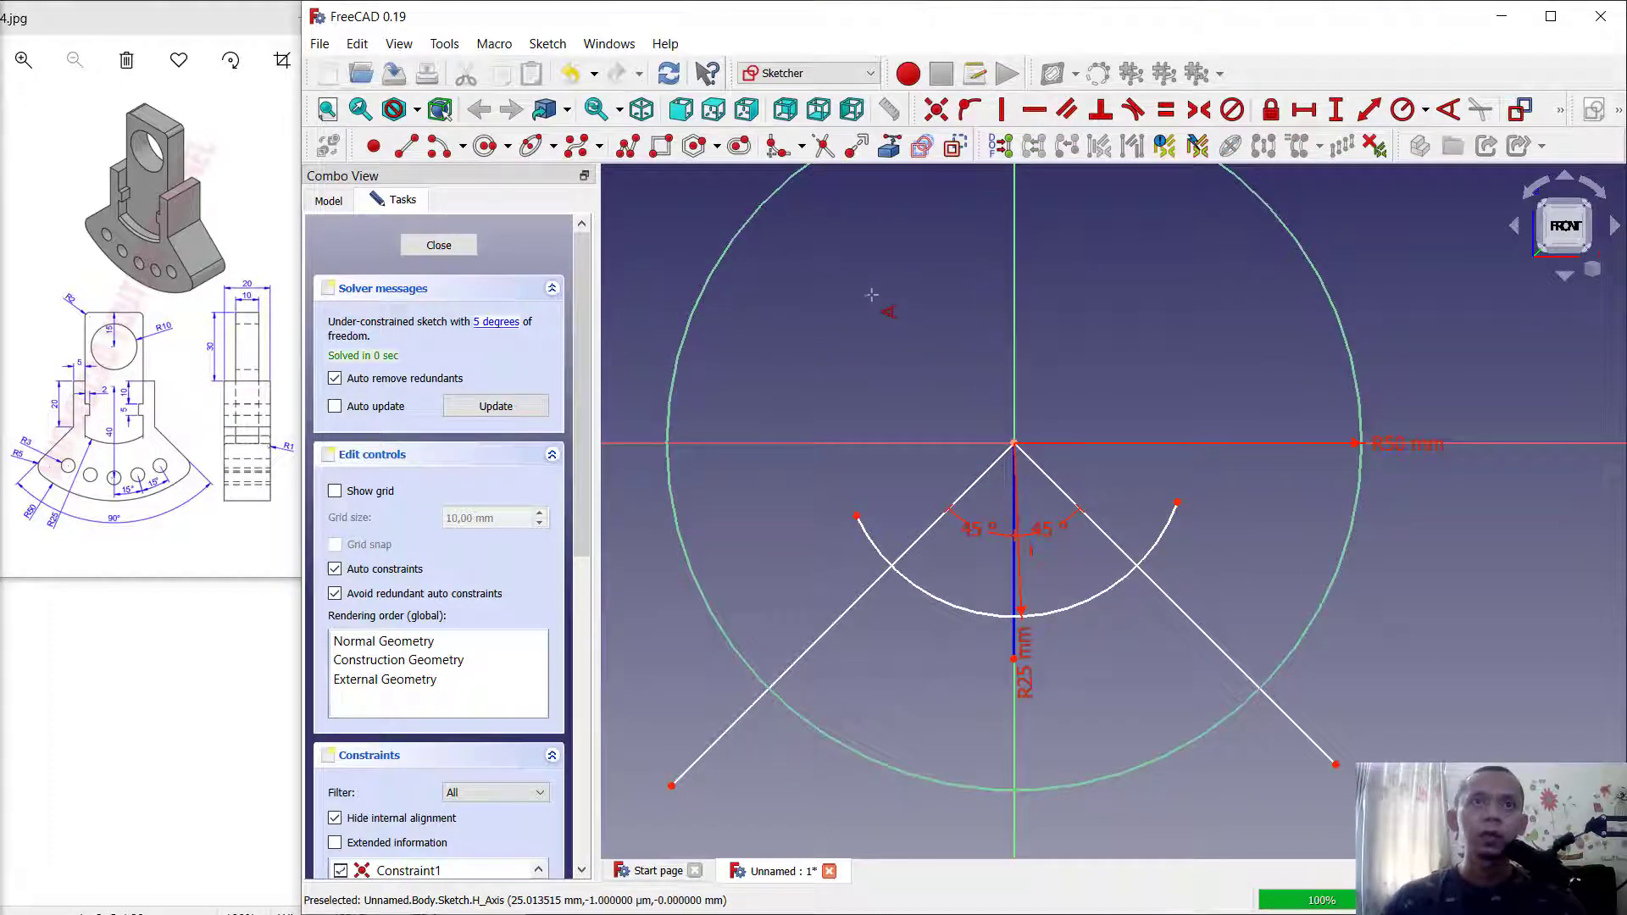
click(830, 154)
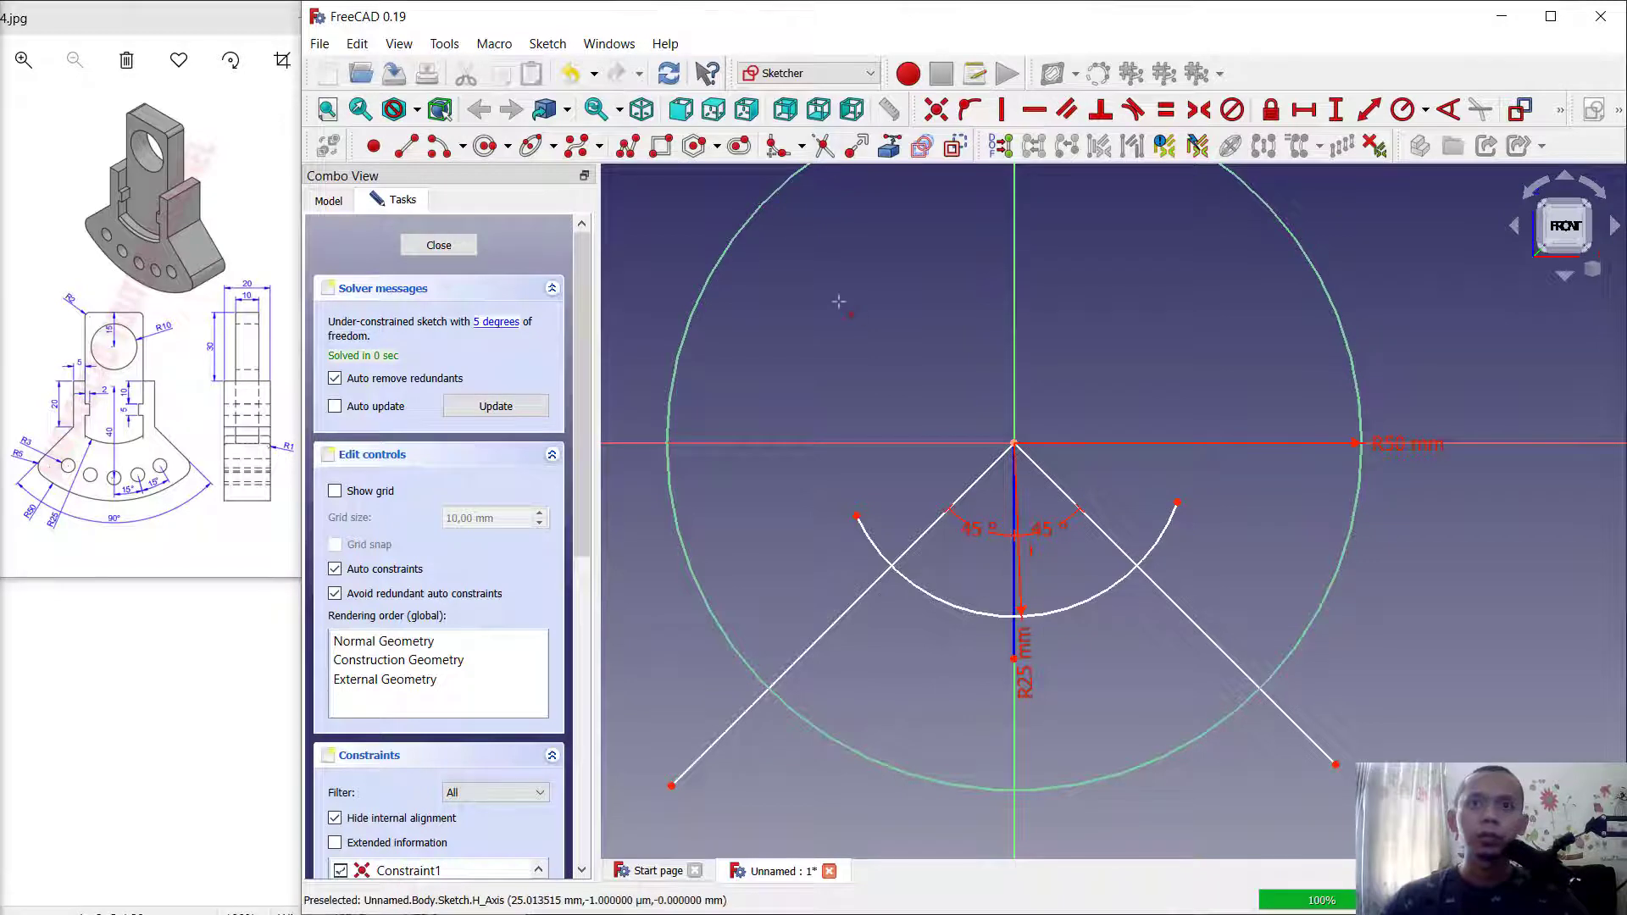
click(871, 543)
click(1173, 549)
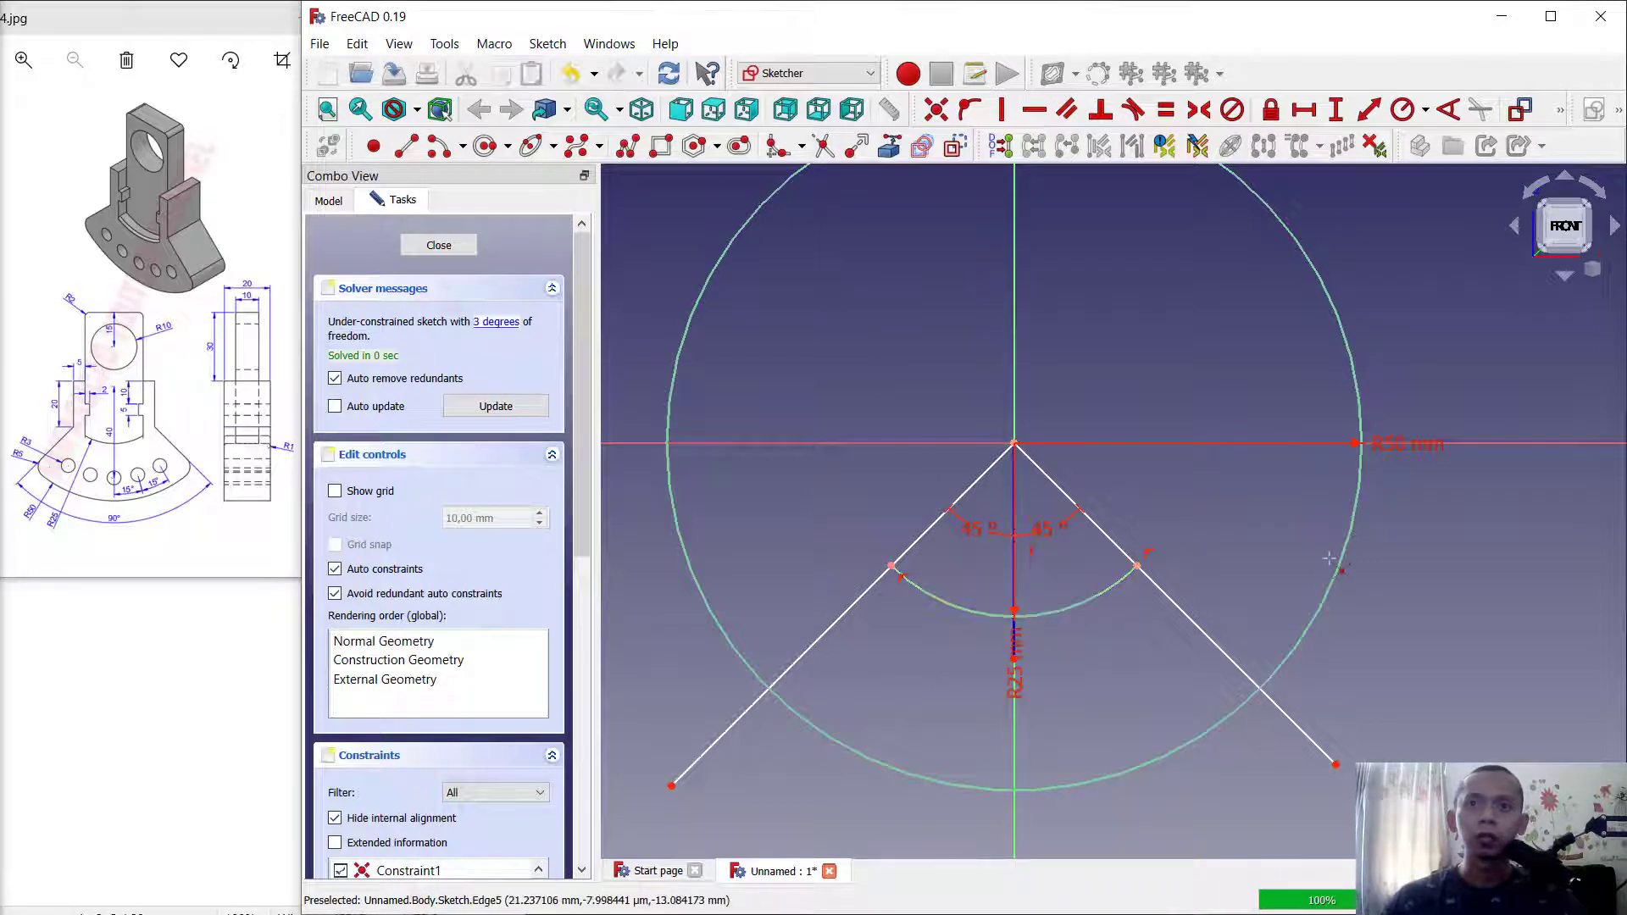
click(1328, 566)
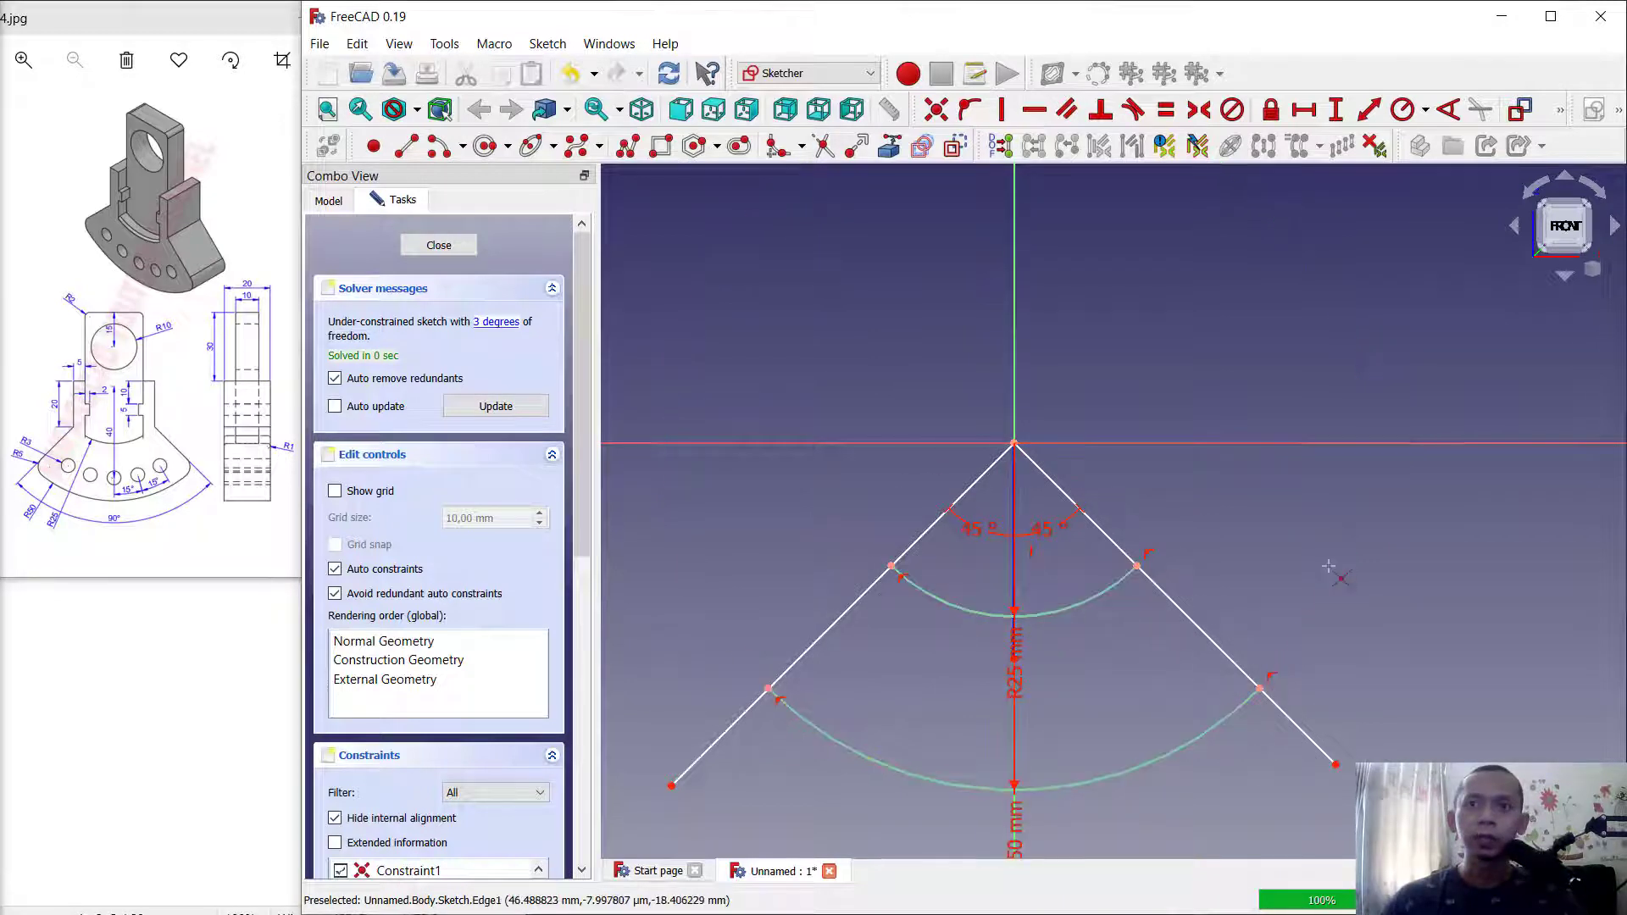
click(730, 740)
click(1314, 742)
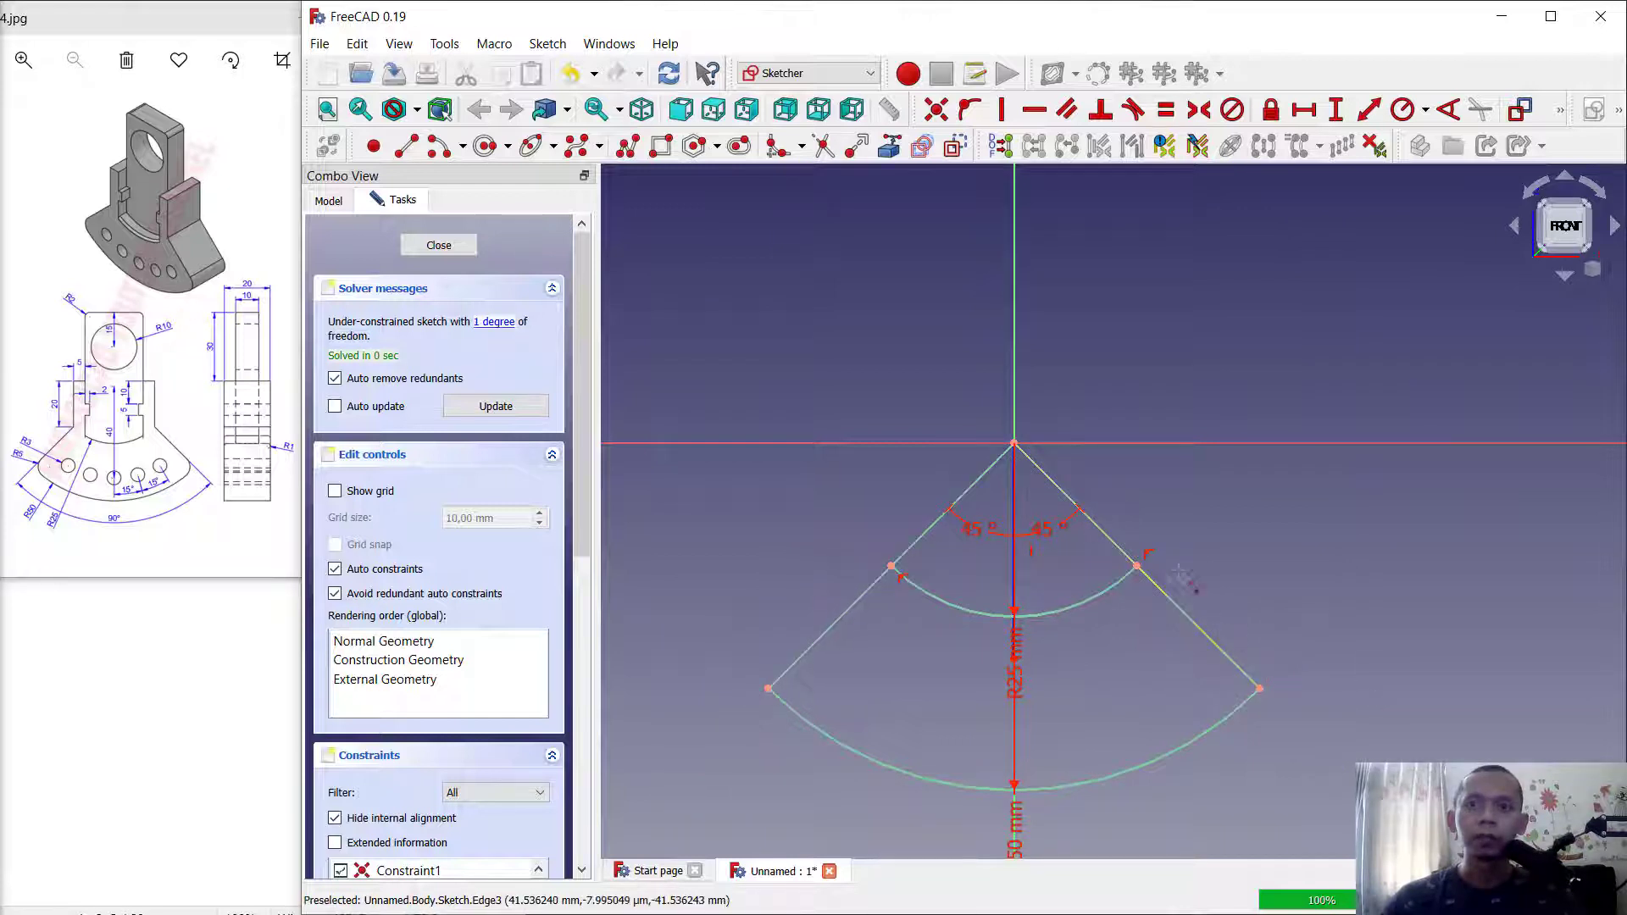
click(1111, 538)
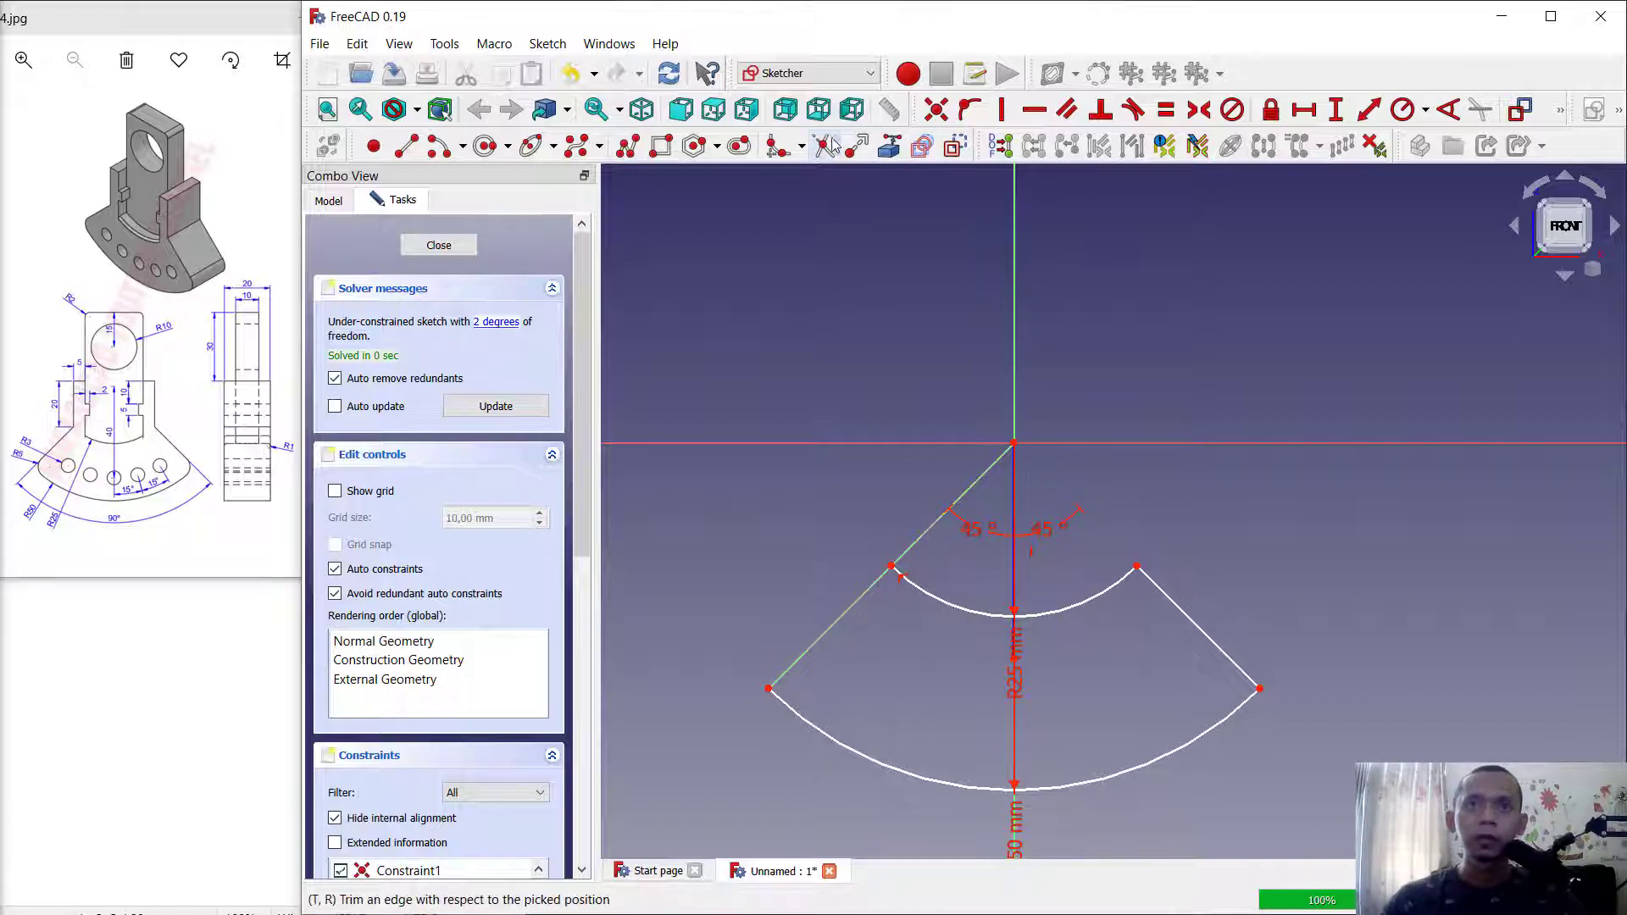
click(913, 553)
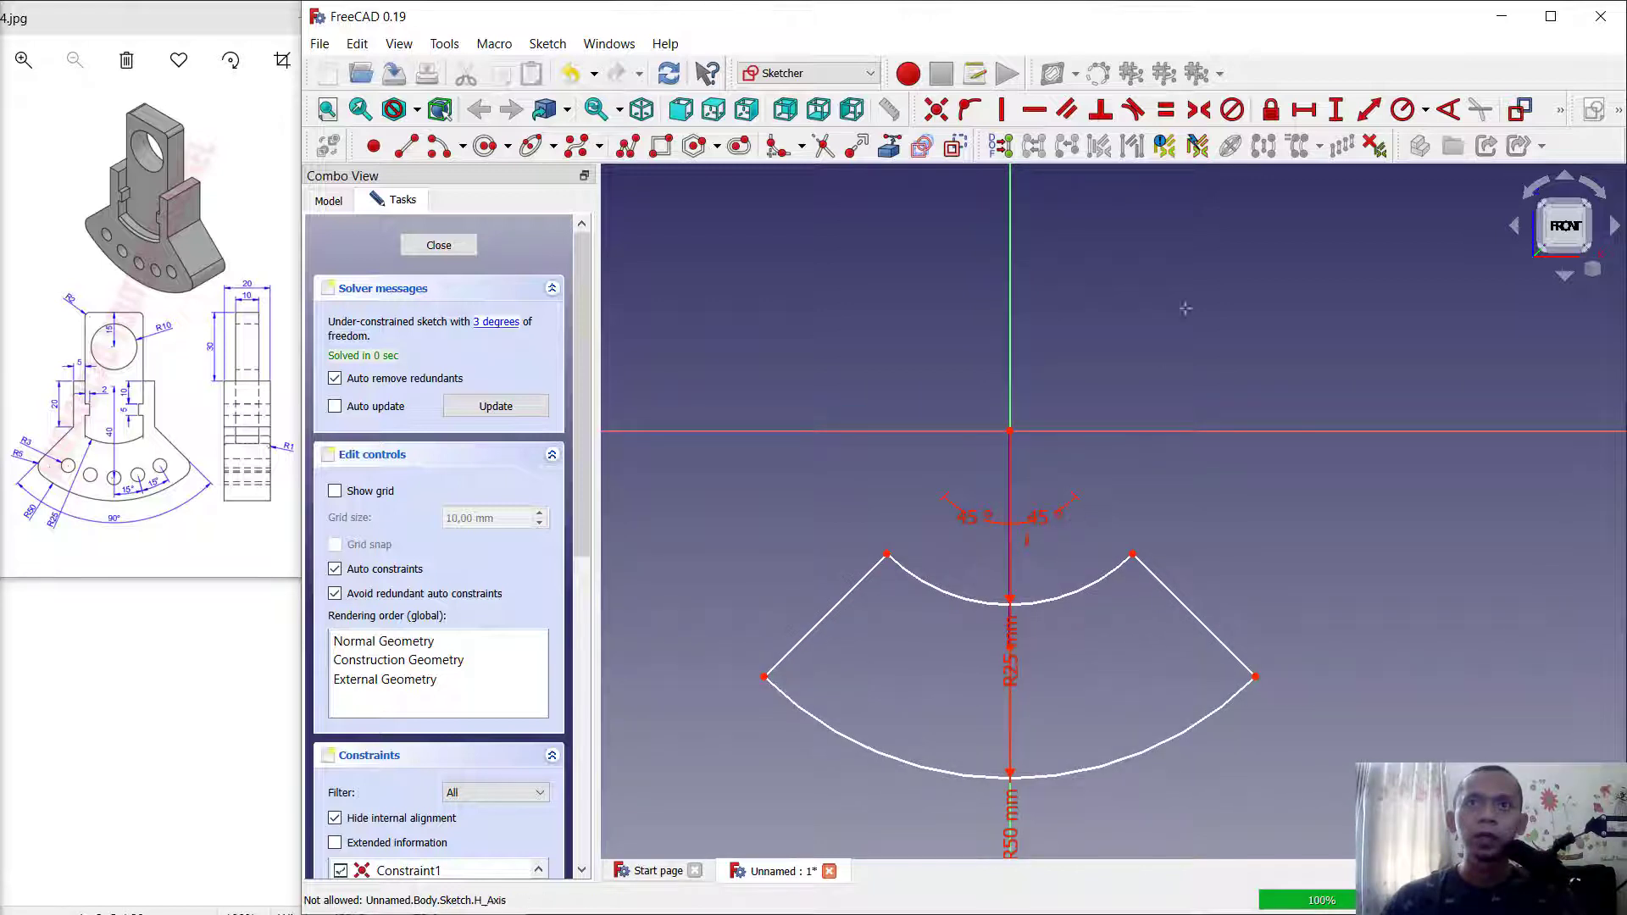
Lock the left endpoint of the inner arc and delete the redundant vertical distance constraint.
click(1271, 112)
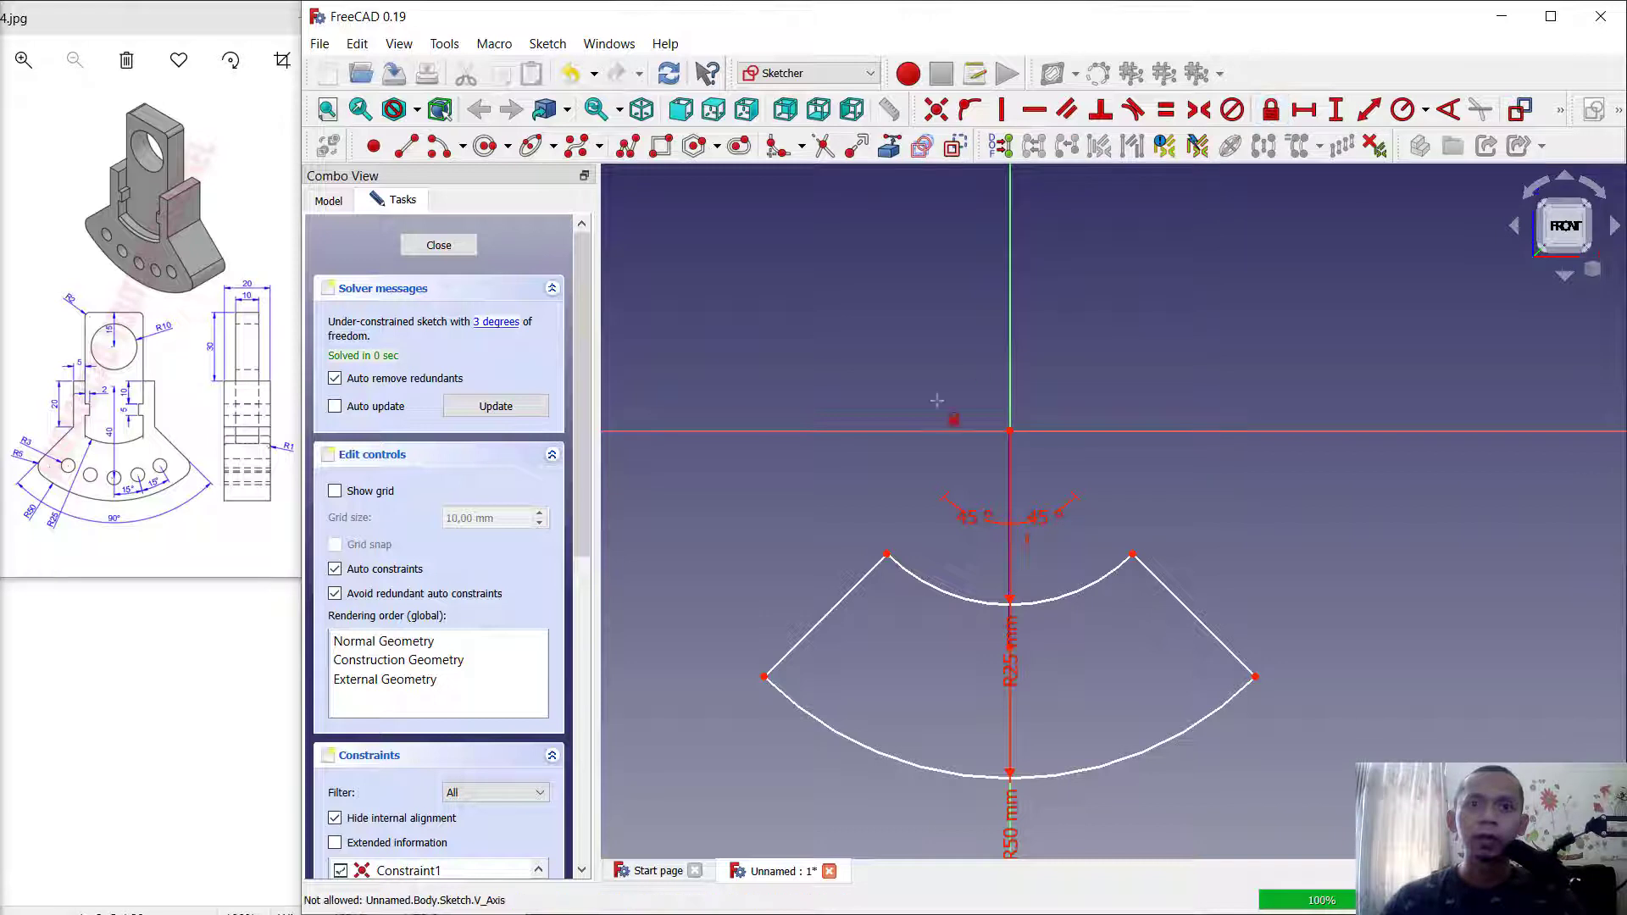
click(887, 555)
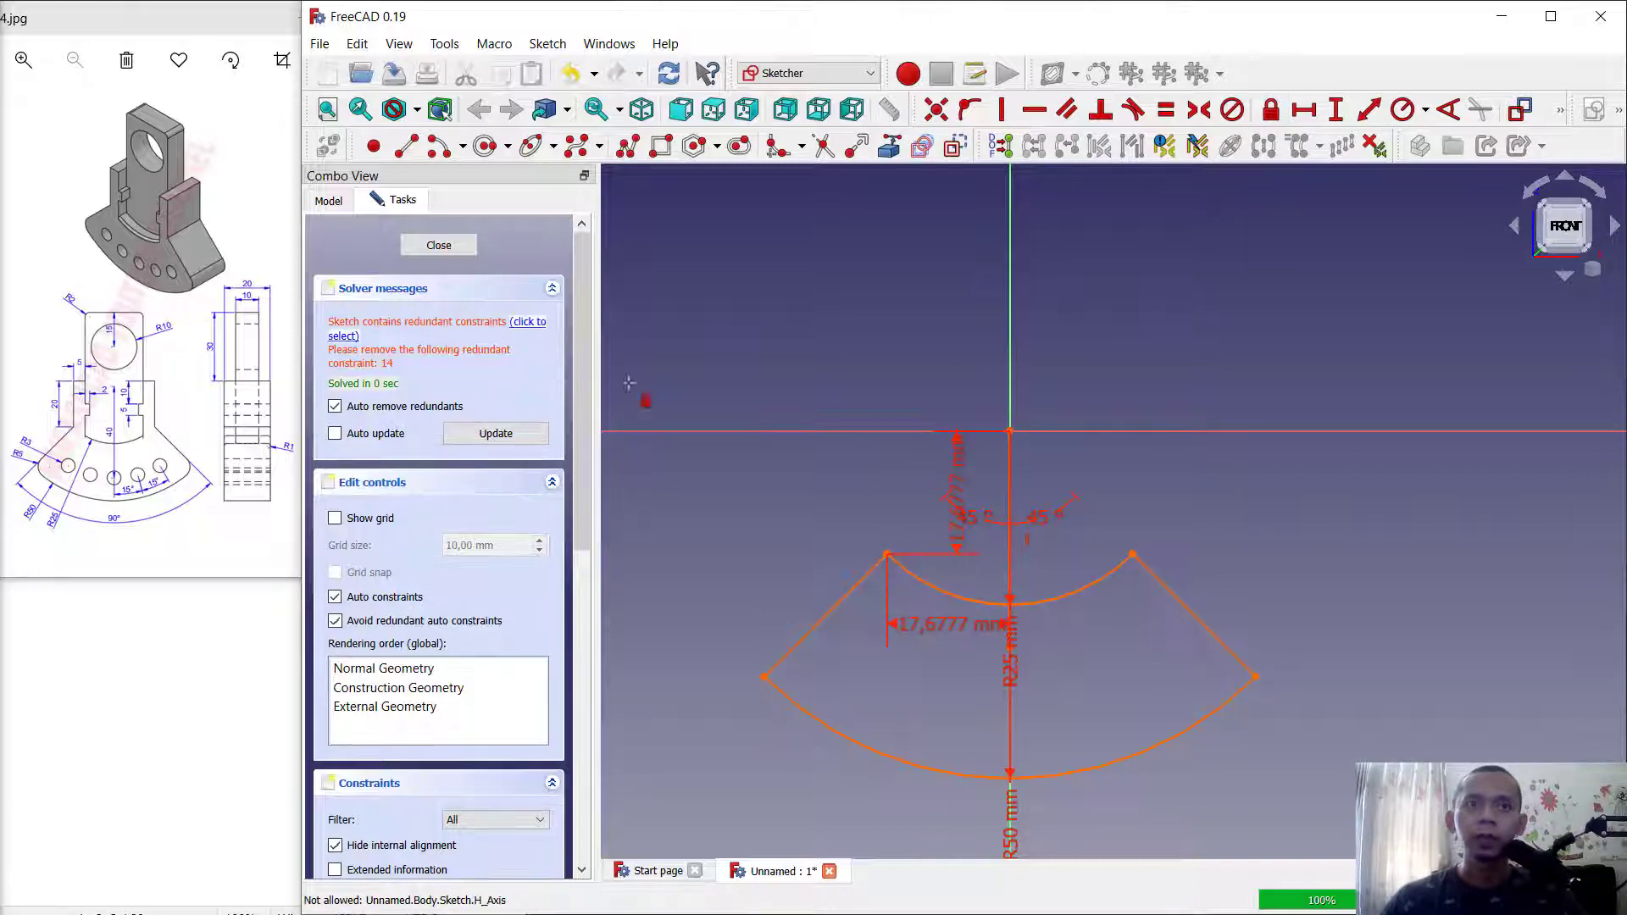
click(534, 328)
key(Delete)
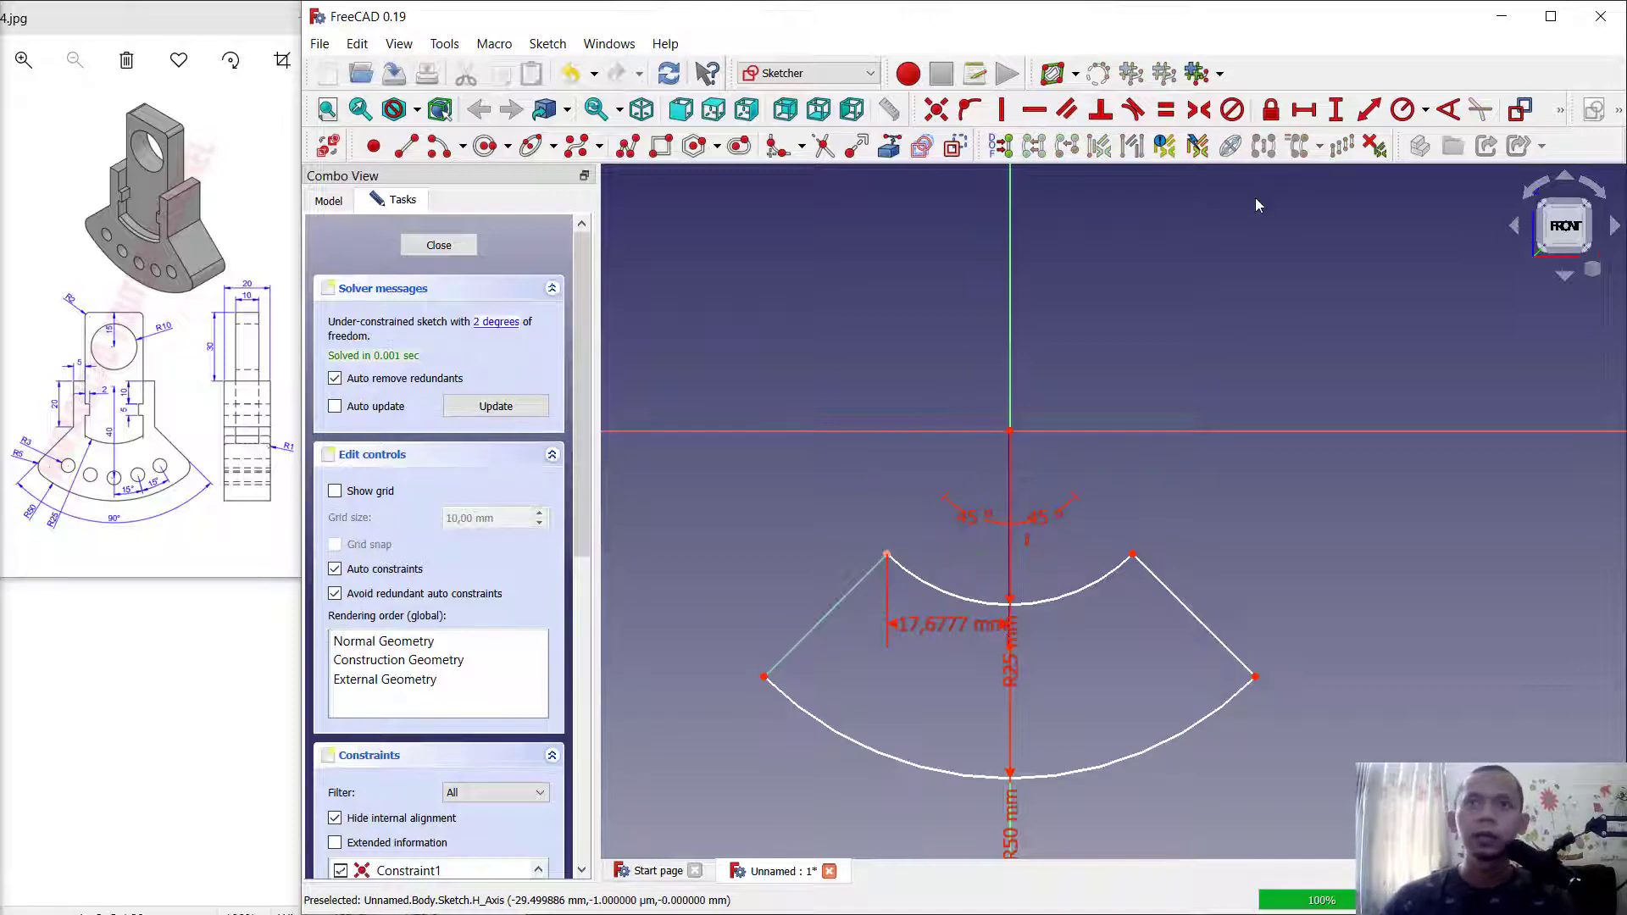
Lock the right endpoint of the inner arc and delete the resulting redundant constraint.
click(1271, 110)
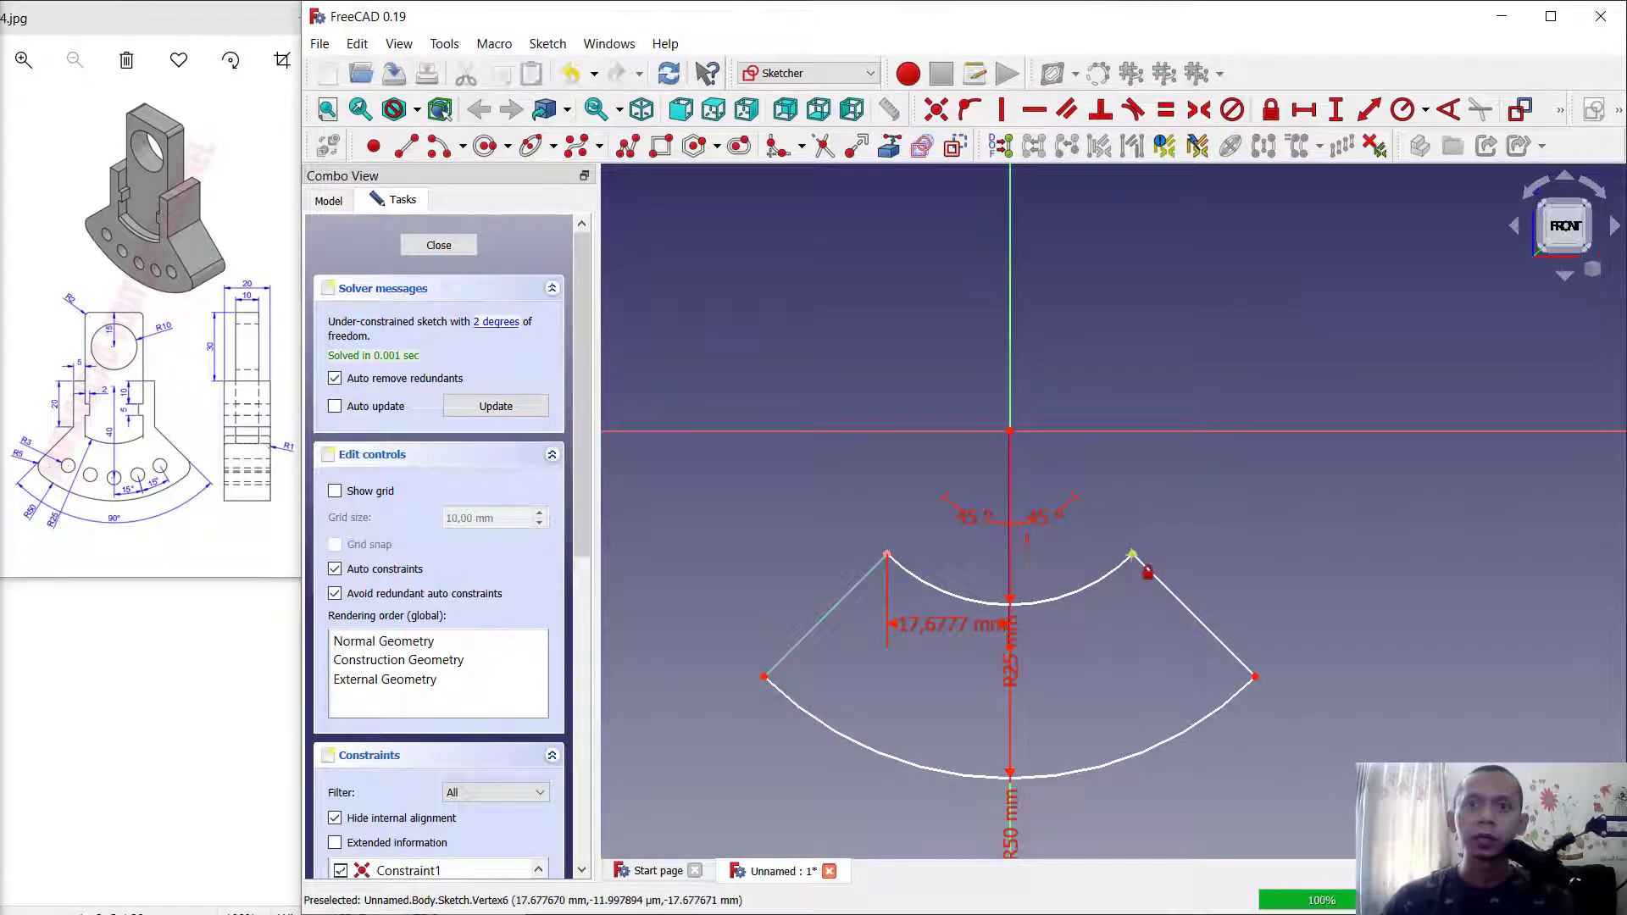
click(1134, 557)
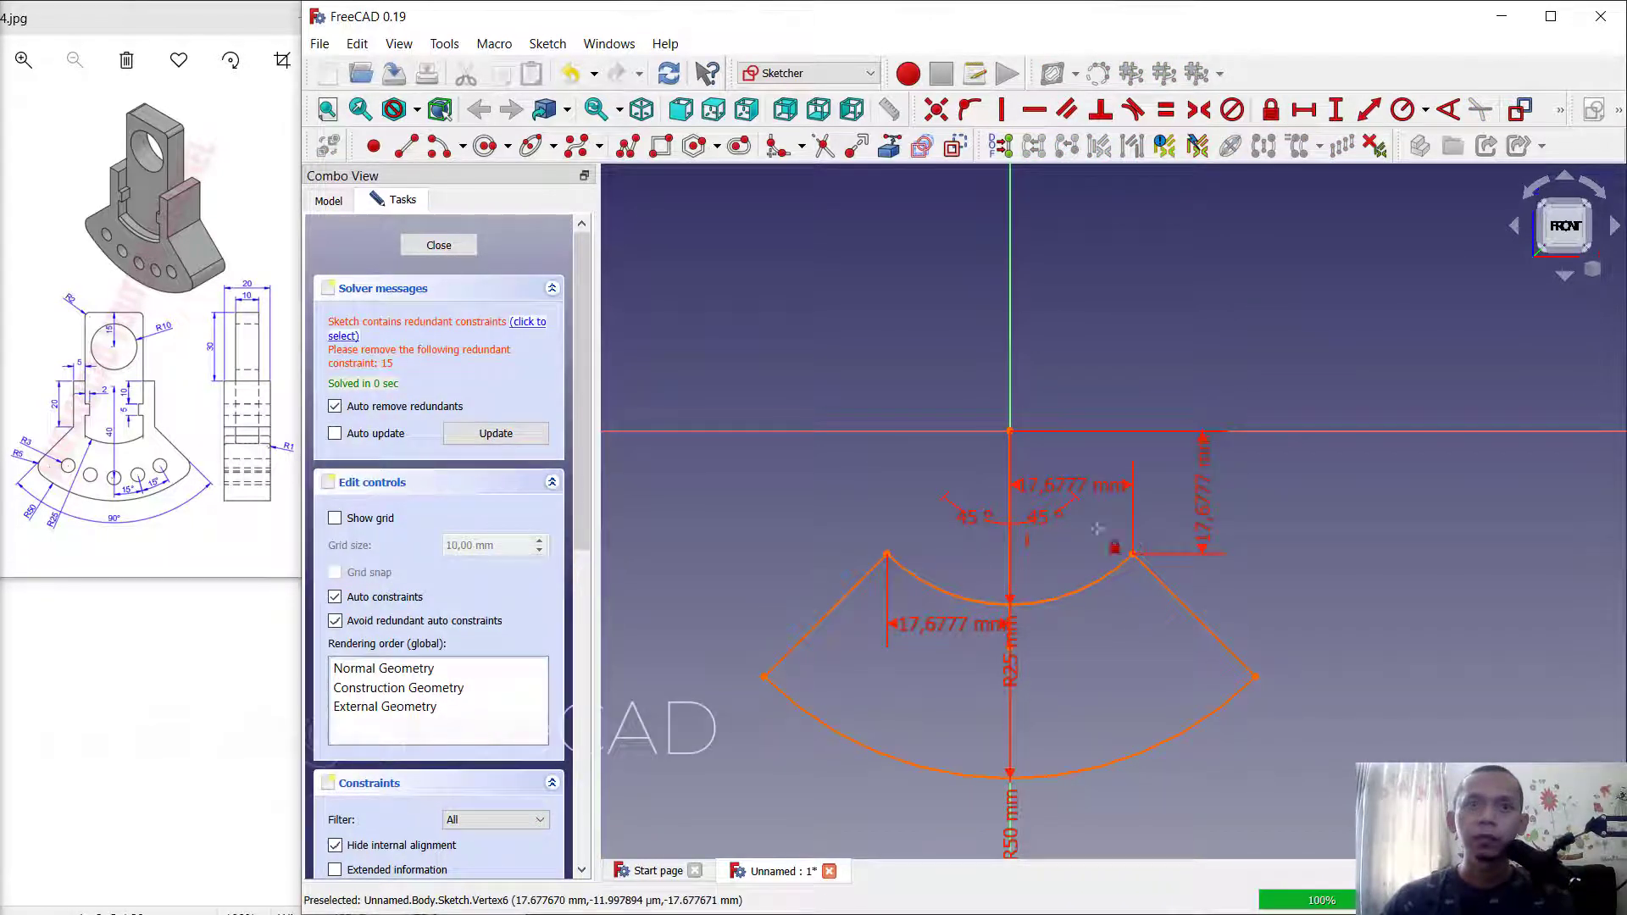
click(541, 325)
key(Delete)
Draw the left upright's stepped outline from the inner arc's left endpoint, about 30 mm tall and 5 mm wide, with an inward tab, ending below the arc.
scroll(932, 477, up, 2)
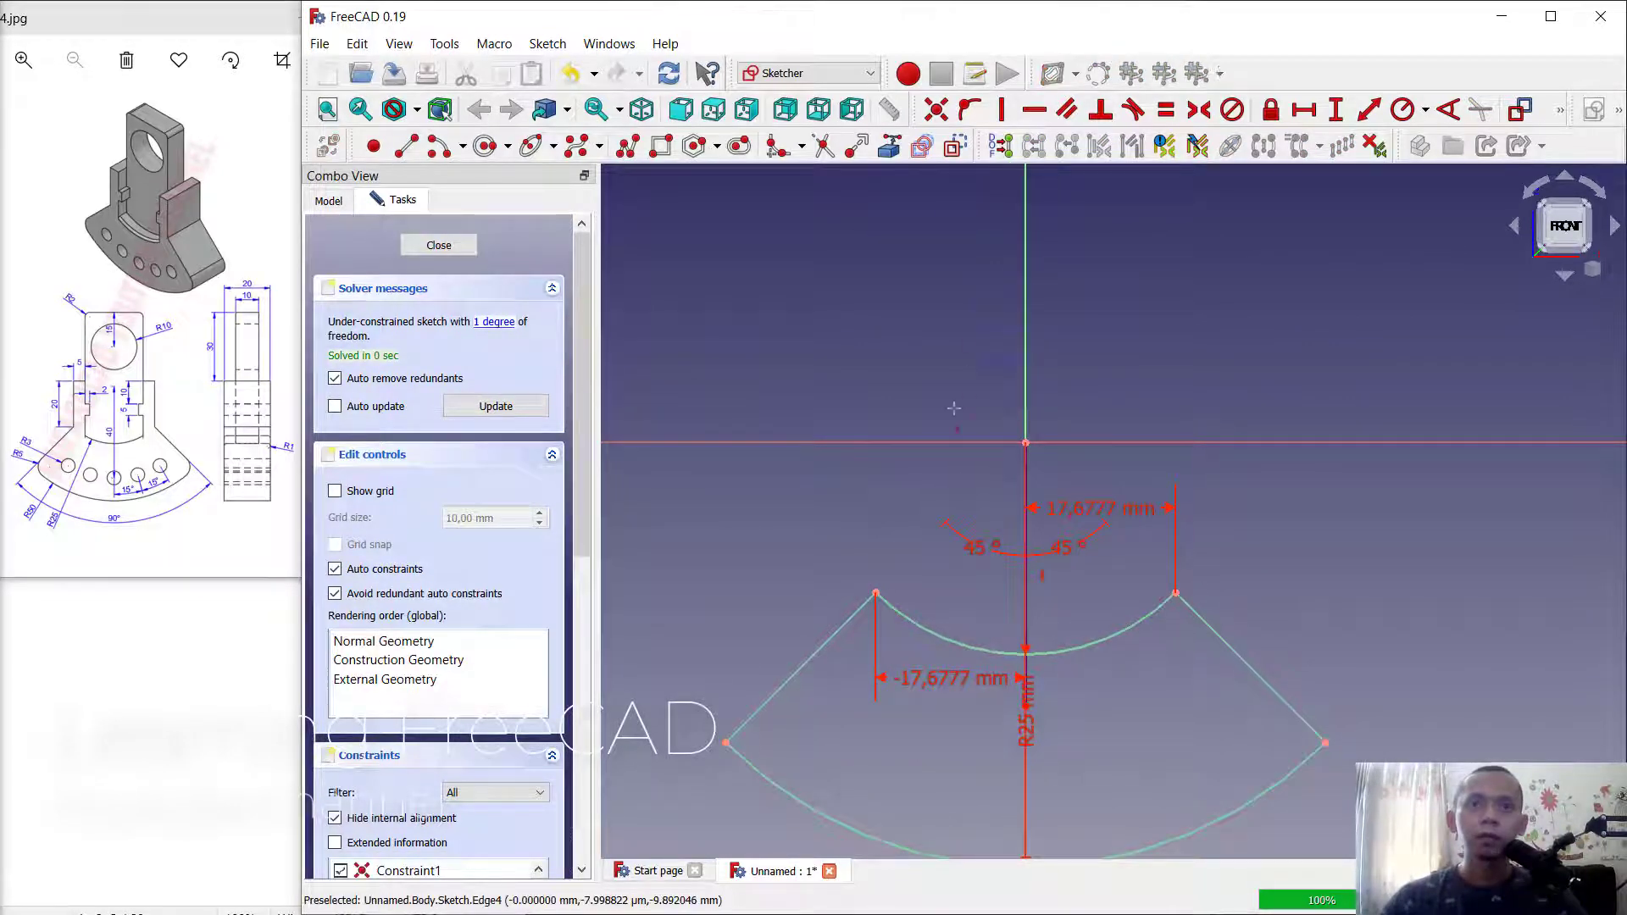
click(875, 593)
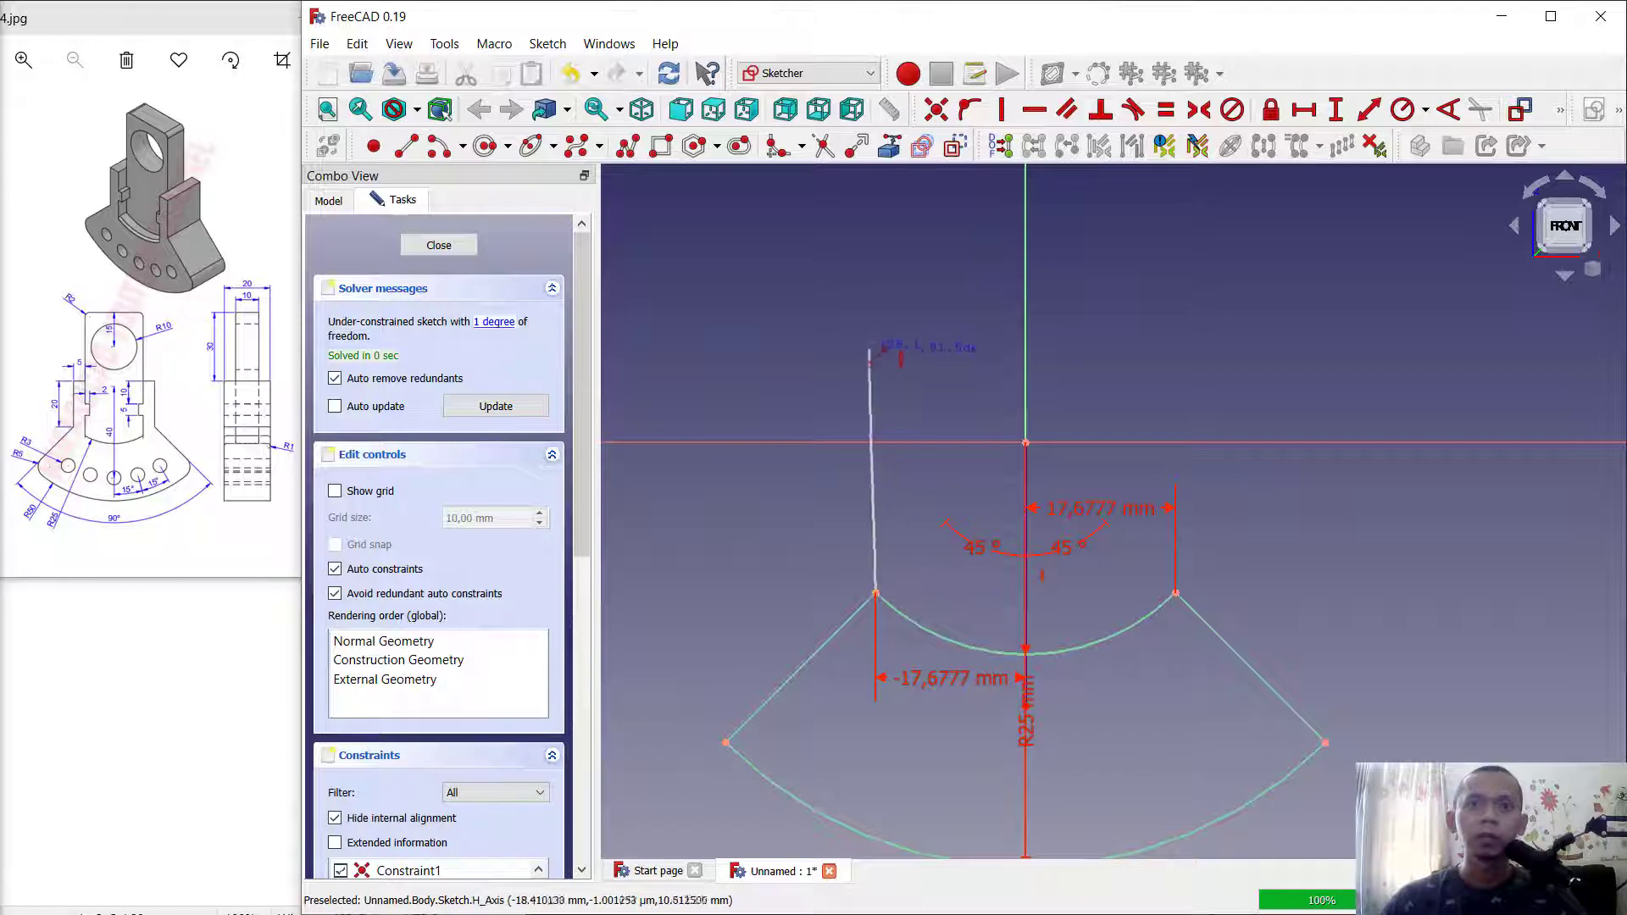
click(875, 336)
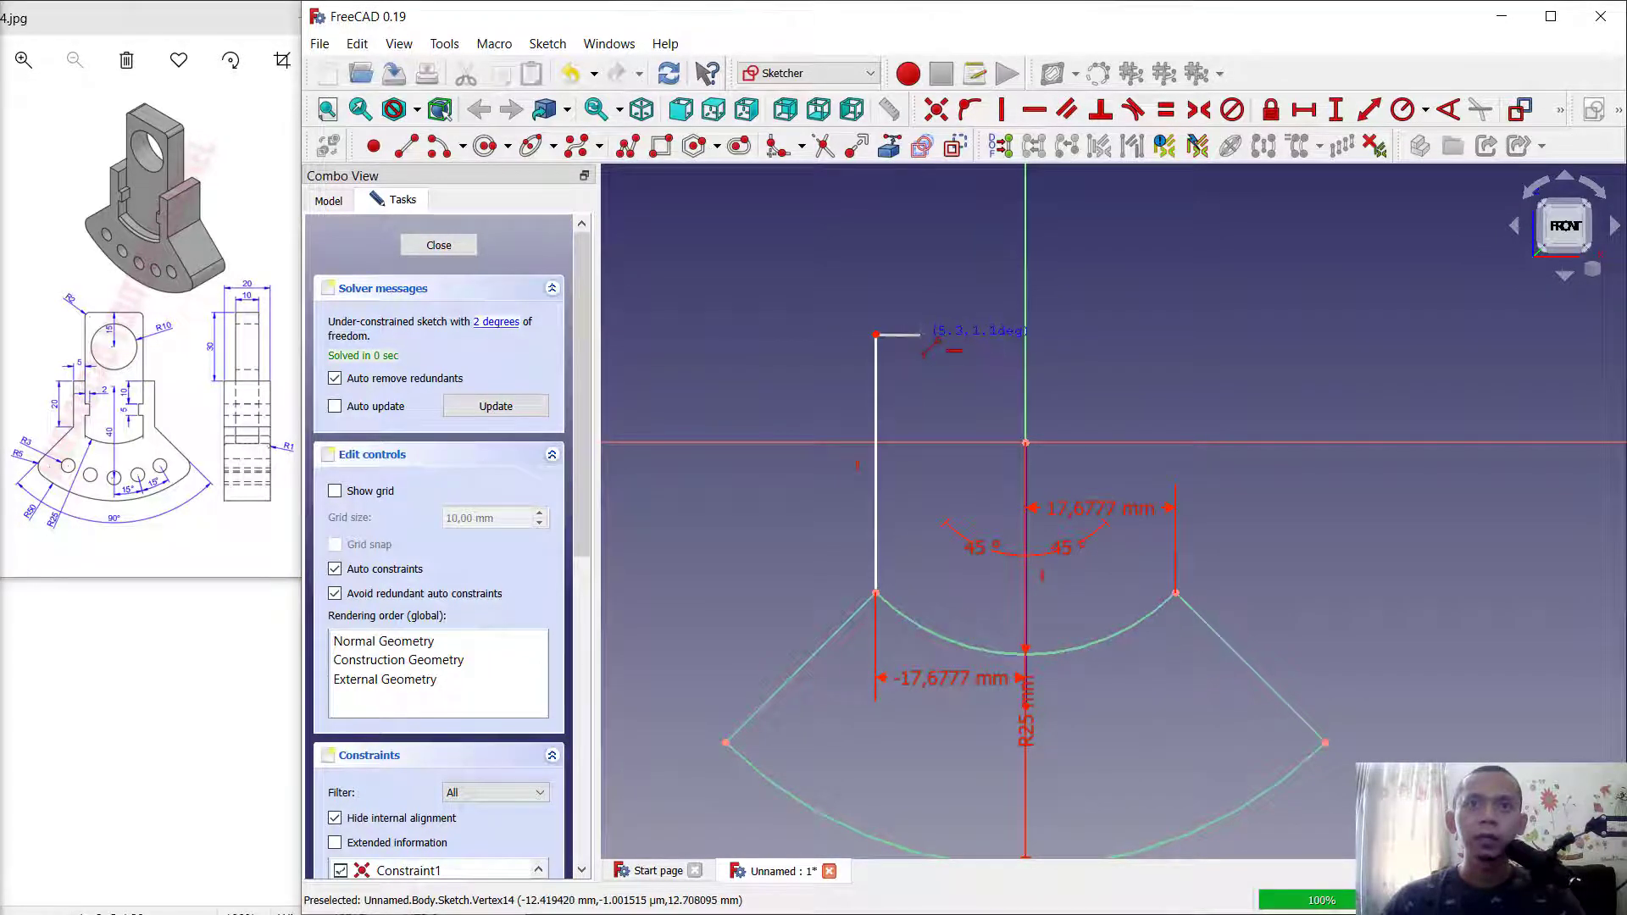
click(921, 335)
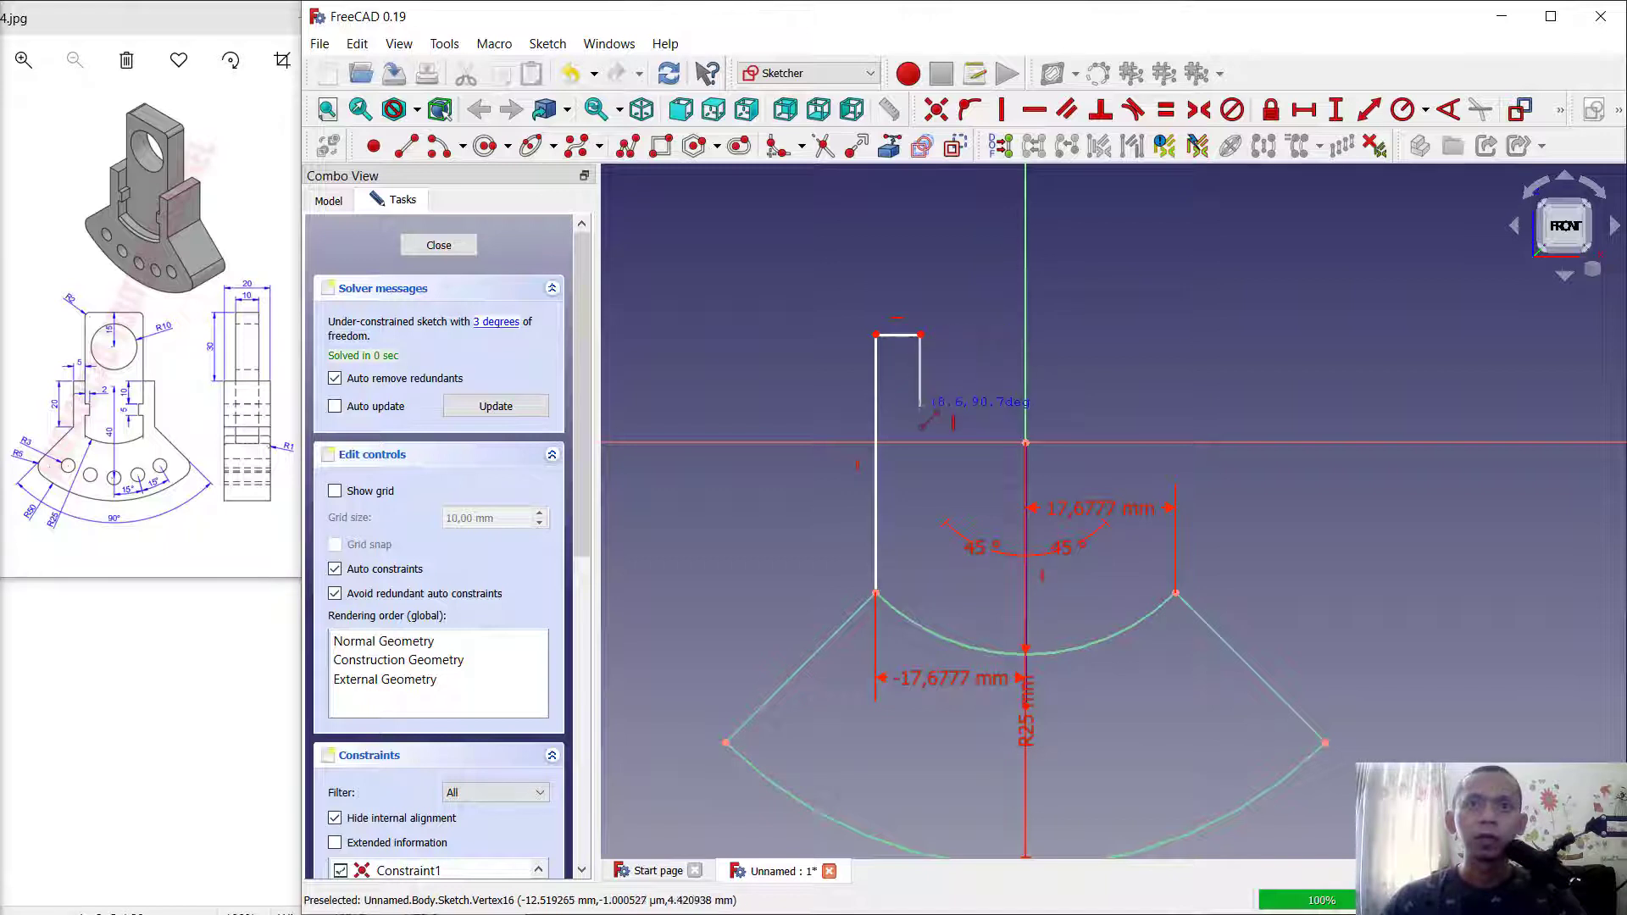
click(921, 407)
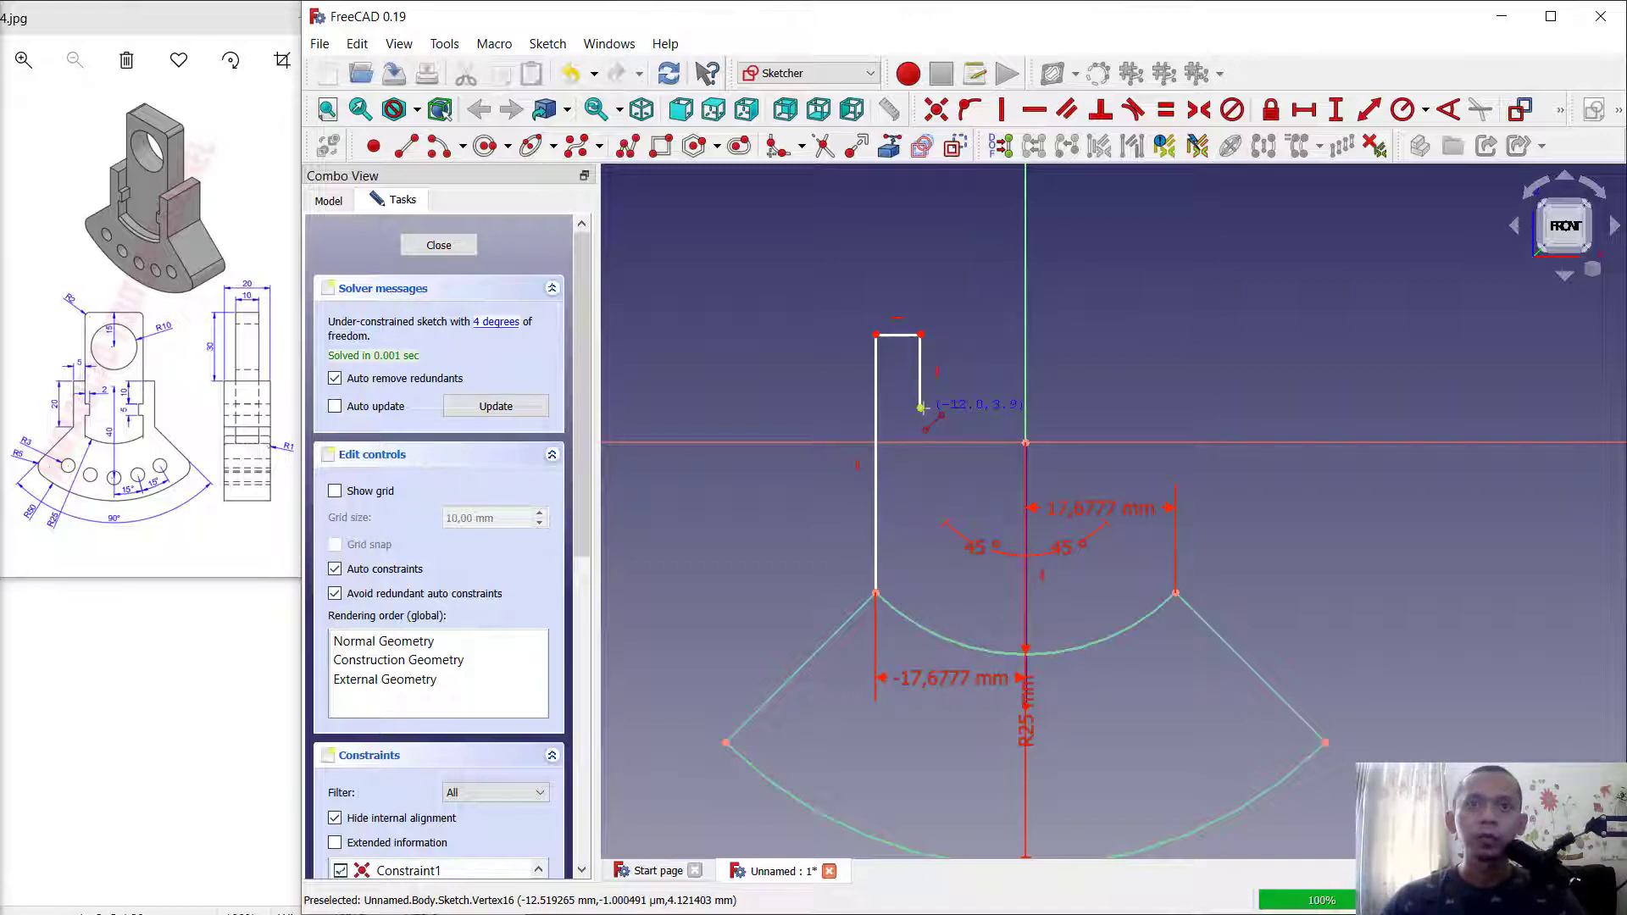
click(950, 409)
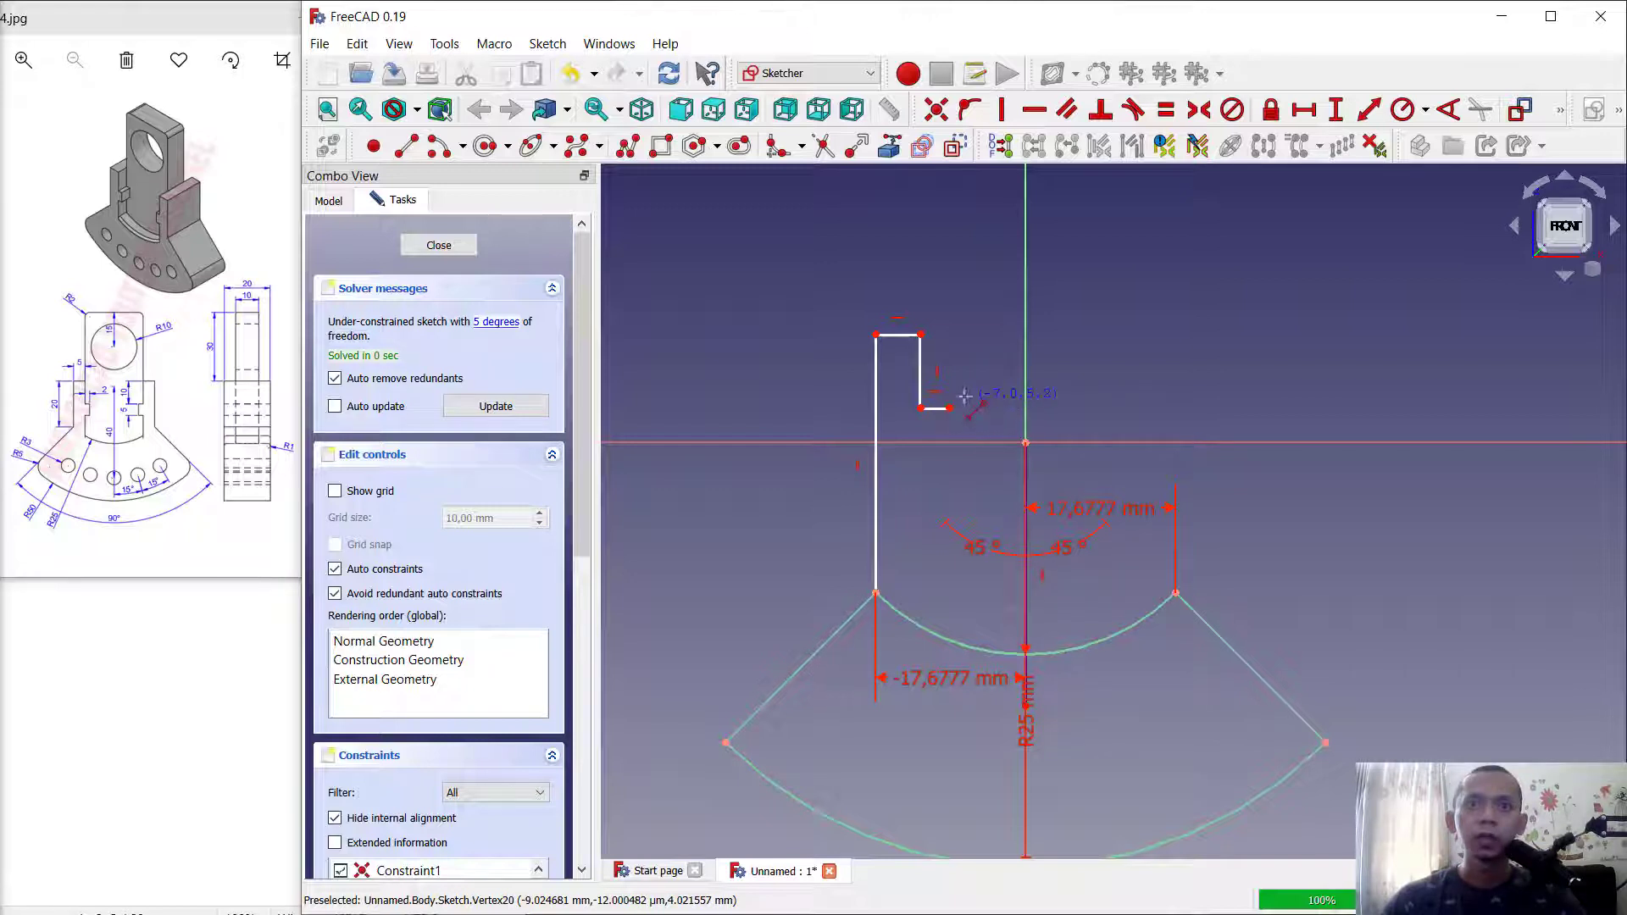
click(948, 472)
click(923, 475)
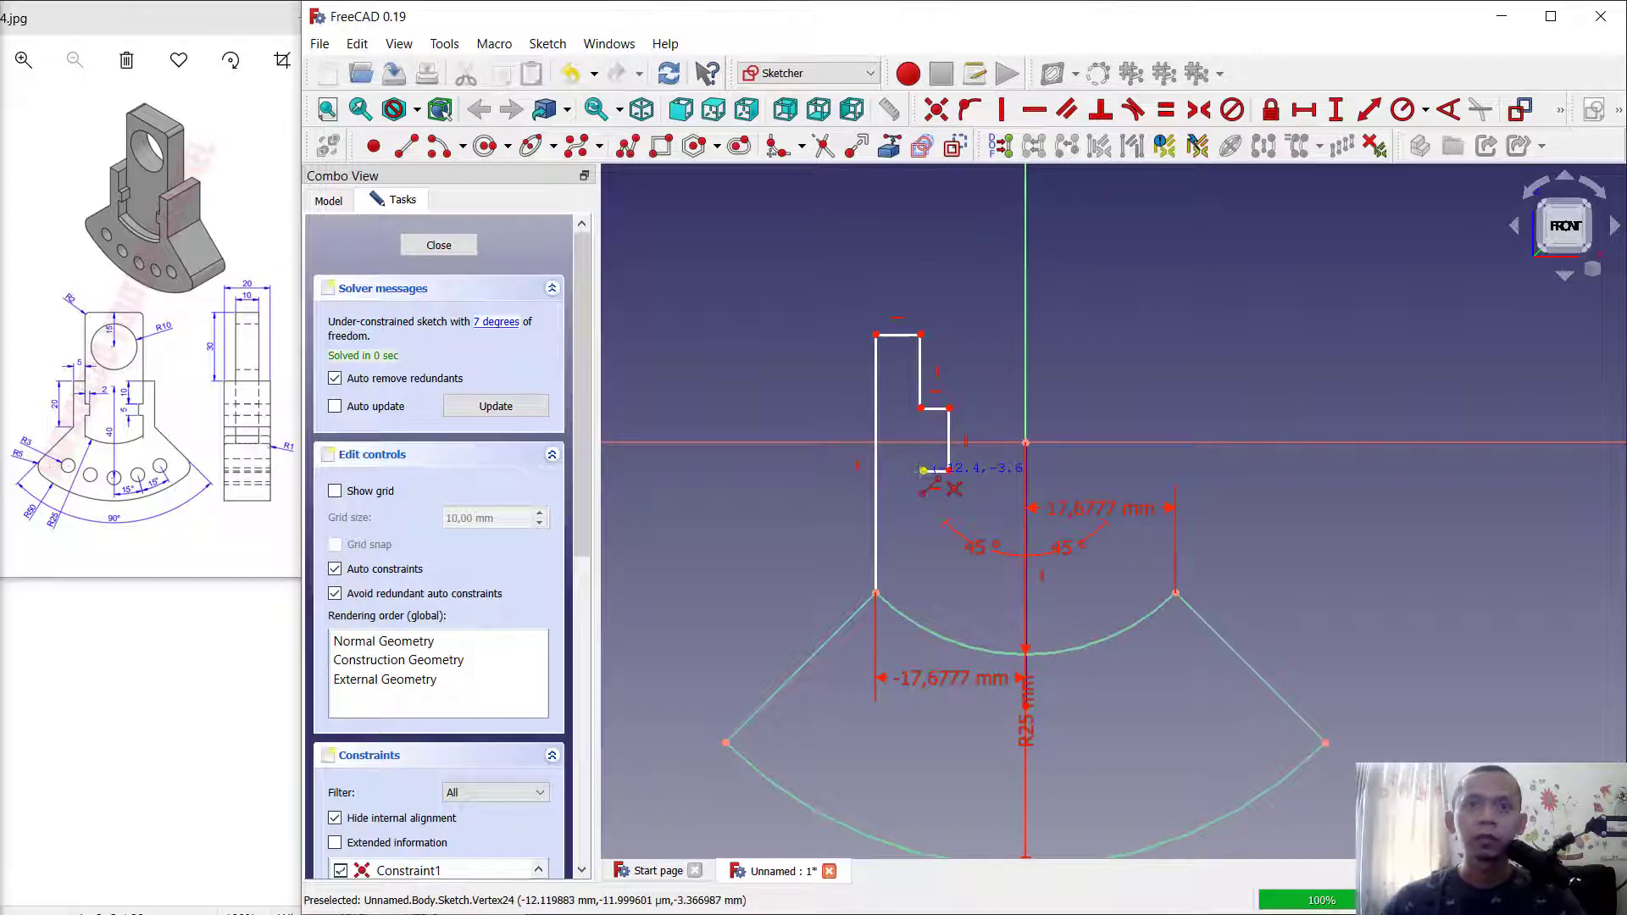
click(922, 650)
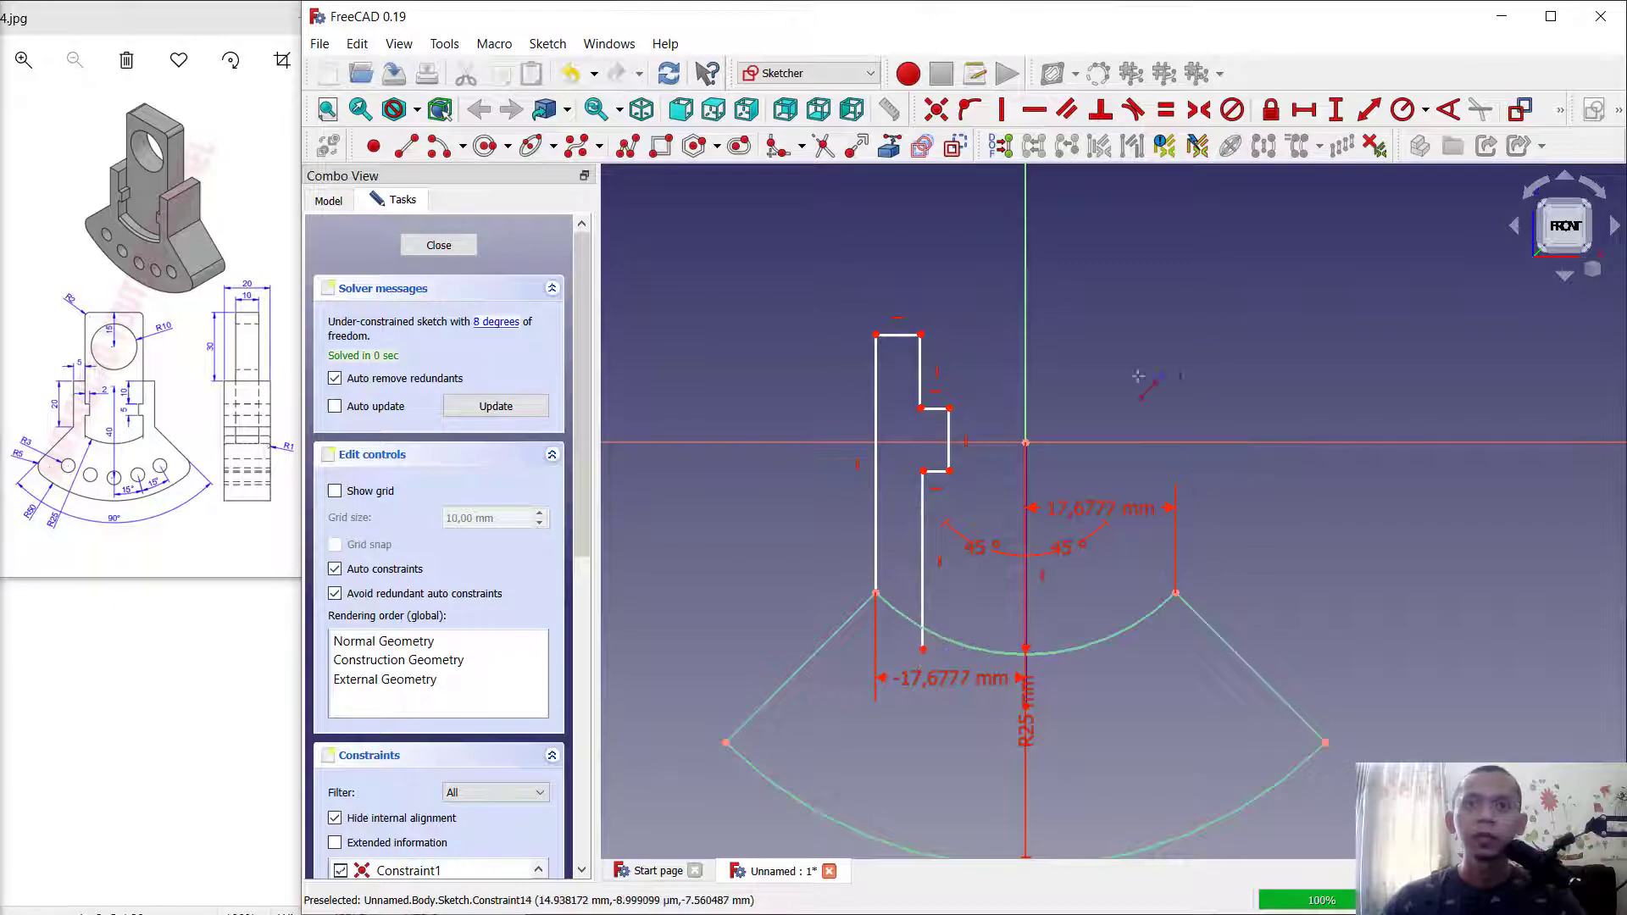
Draw a matching stepped outline from the inner arc's right endpoint, about 5 mm wide with an inward tab about 3 mm long, ending near the arc.
click(1176, 592)
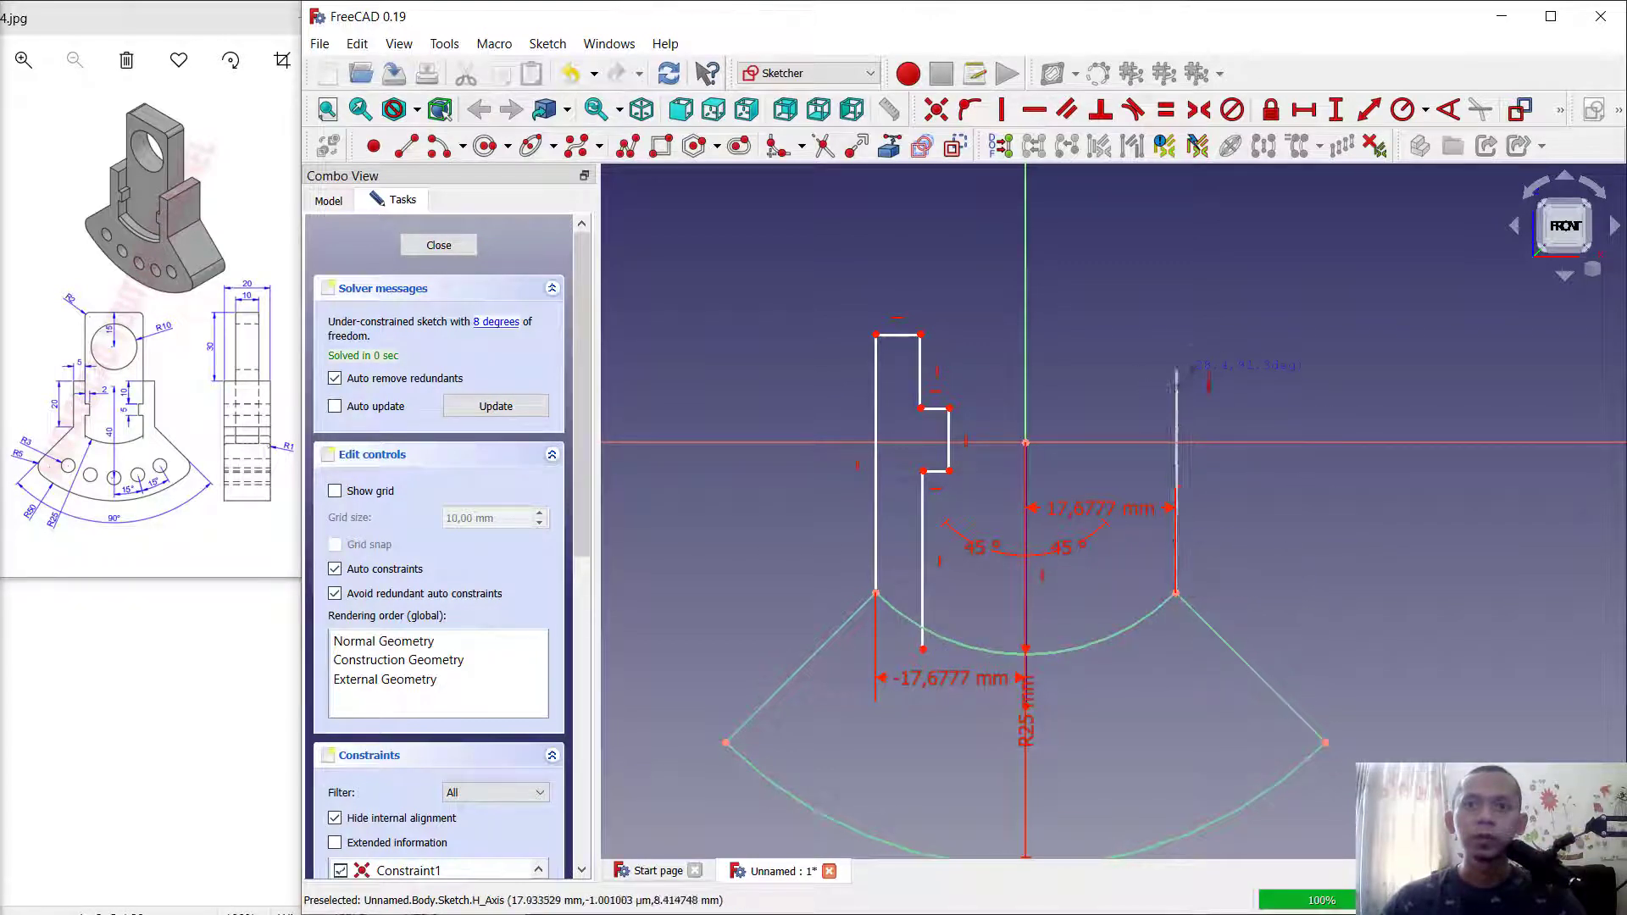
click(1176, 322)
click(1137, 322)
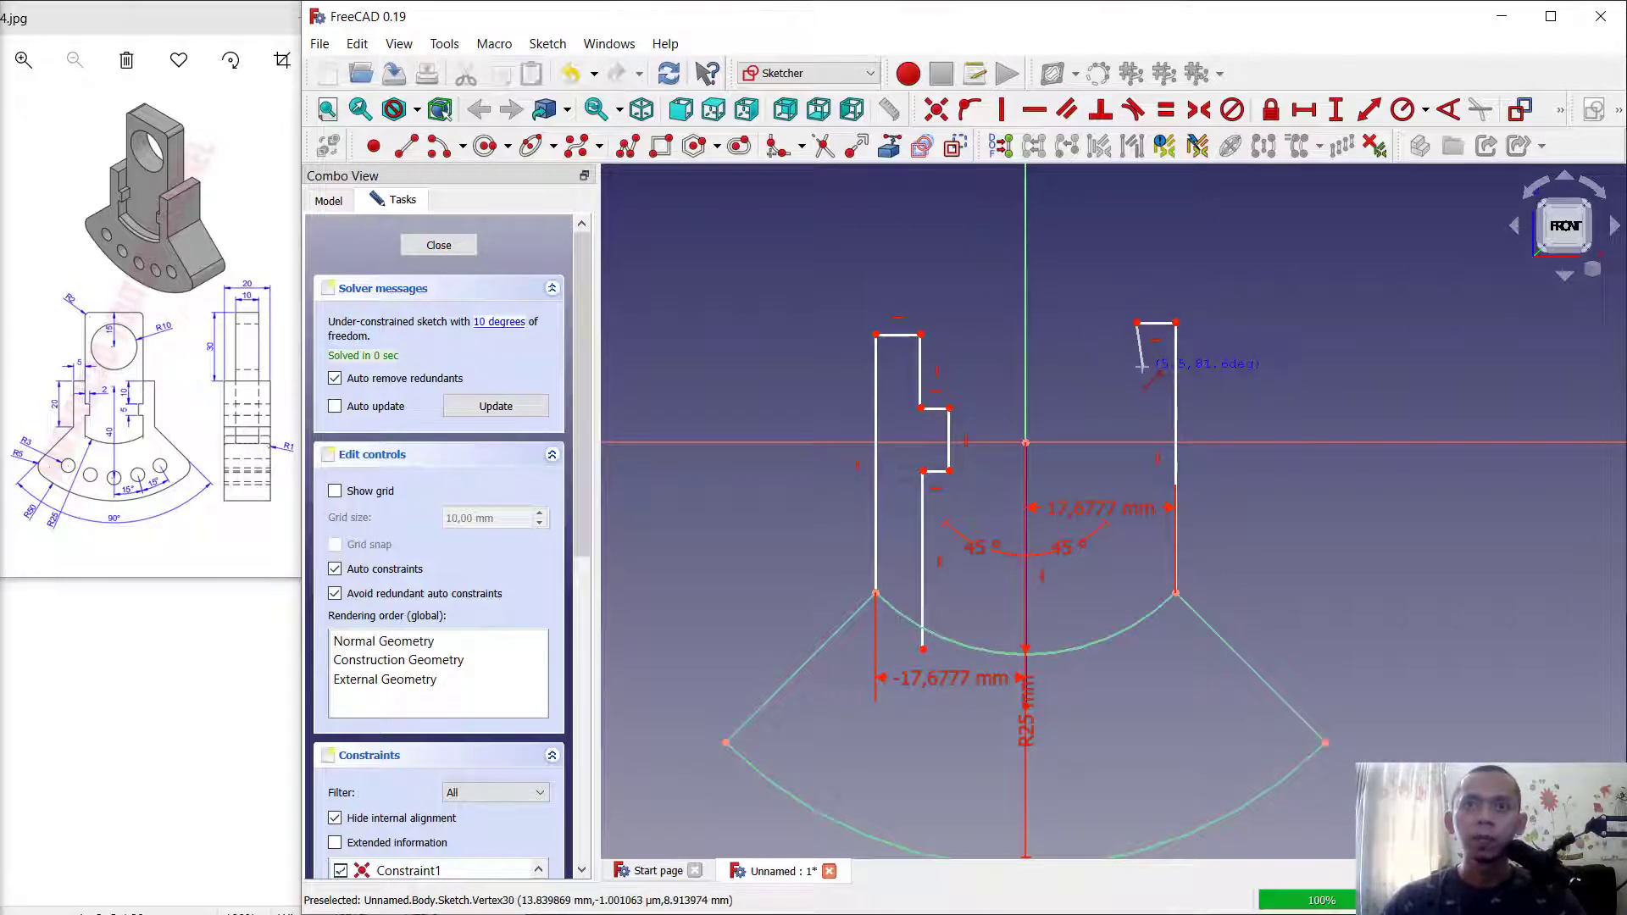
click(1137, 363)
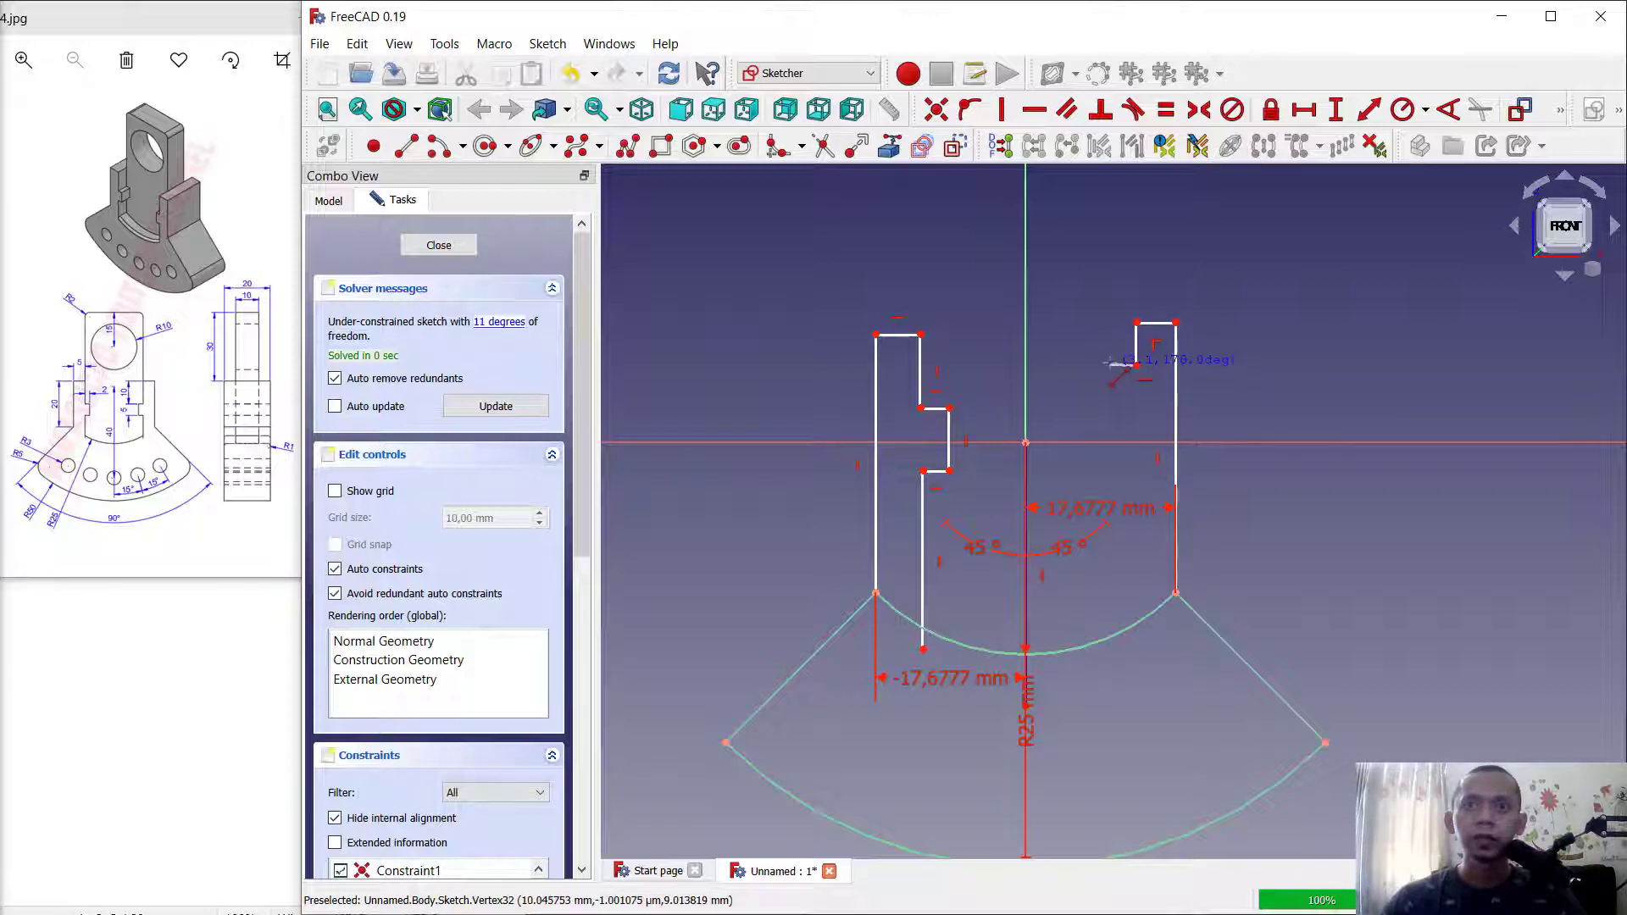
click(1110, 367)
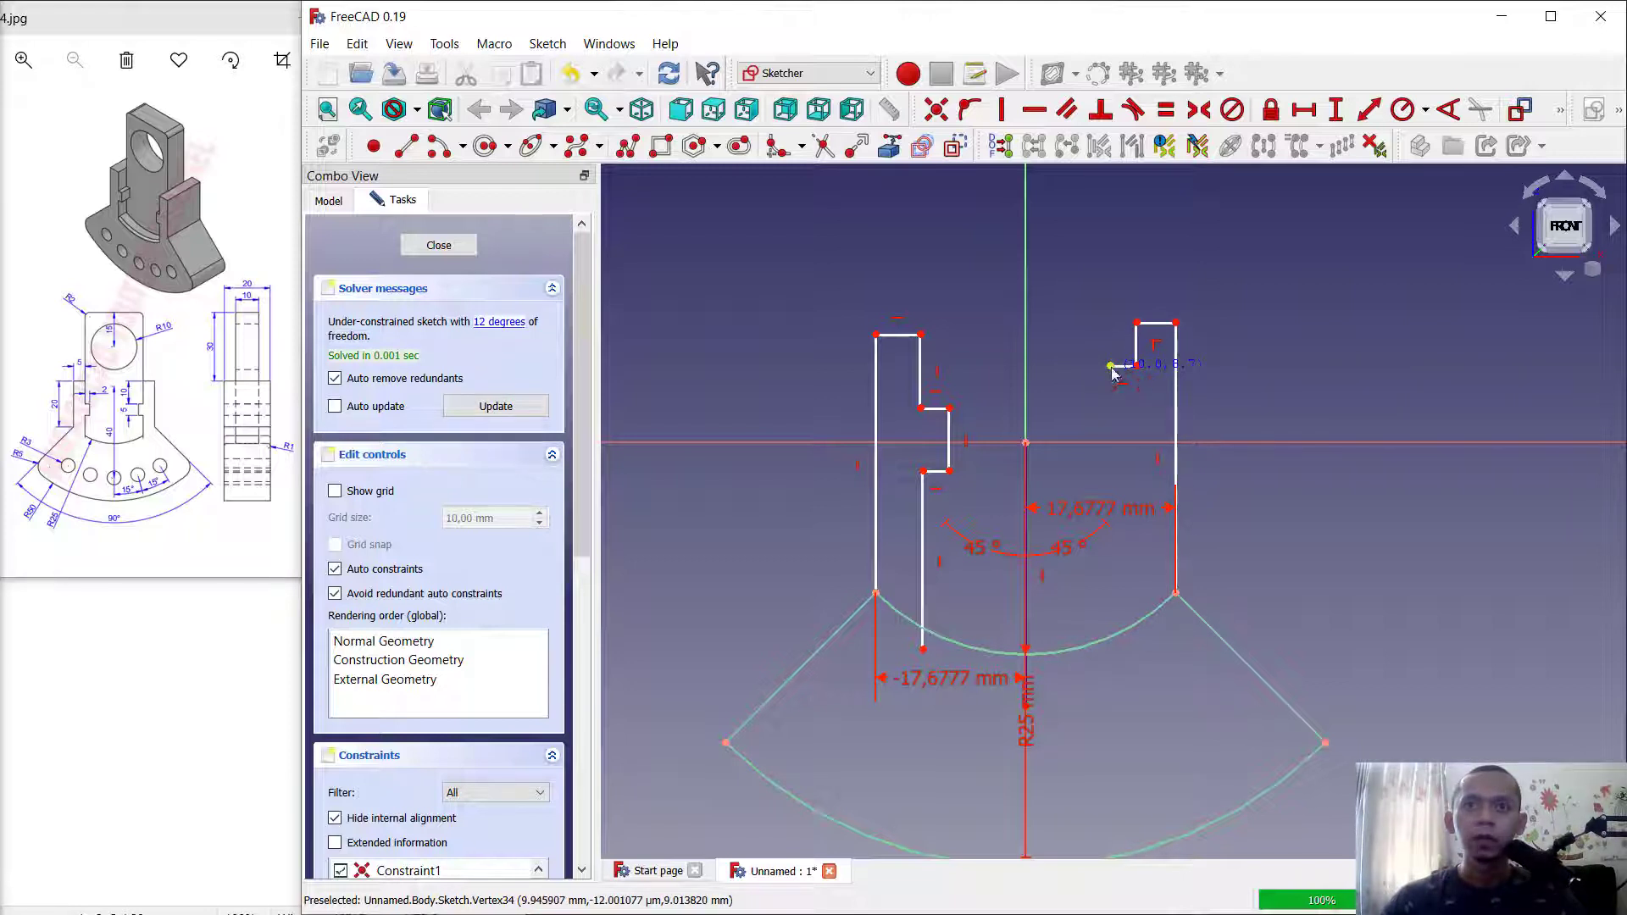
click(1110, 414)
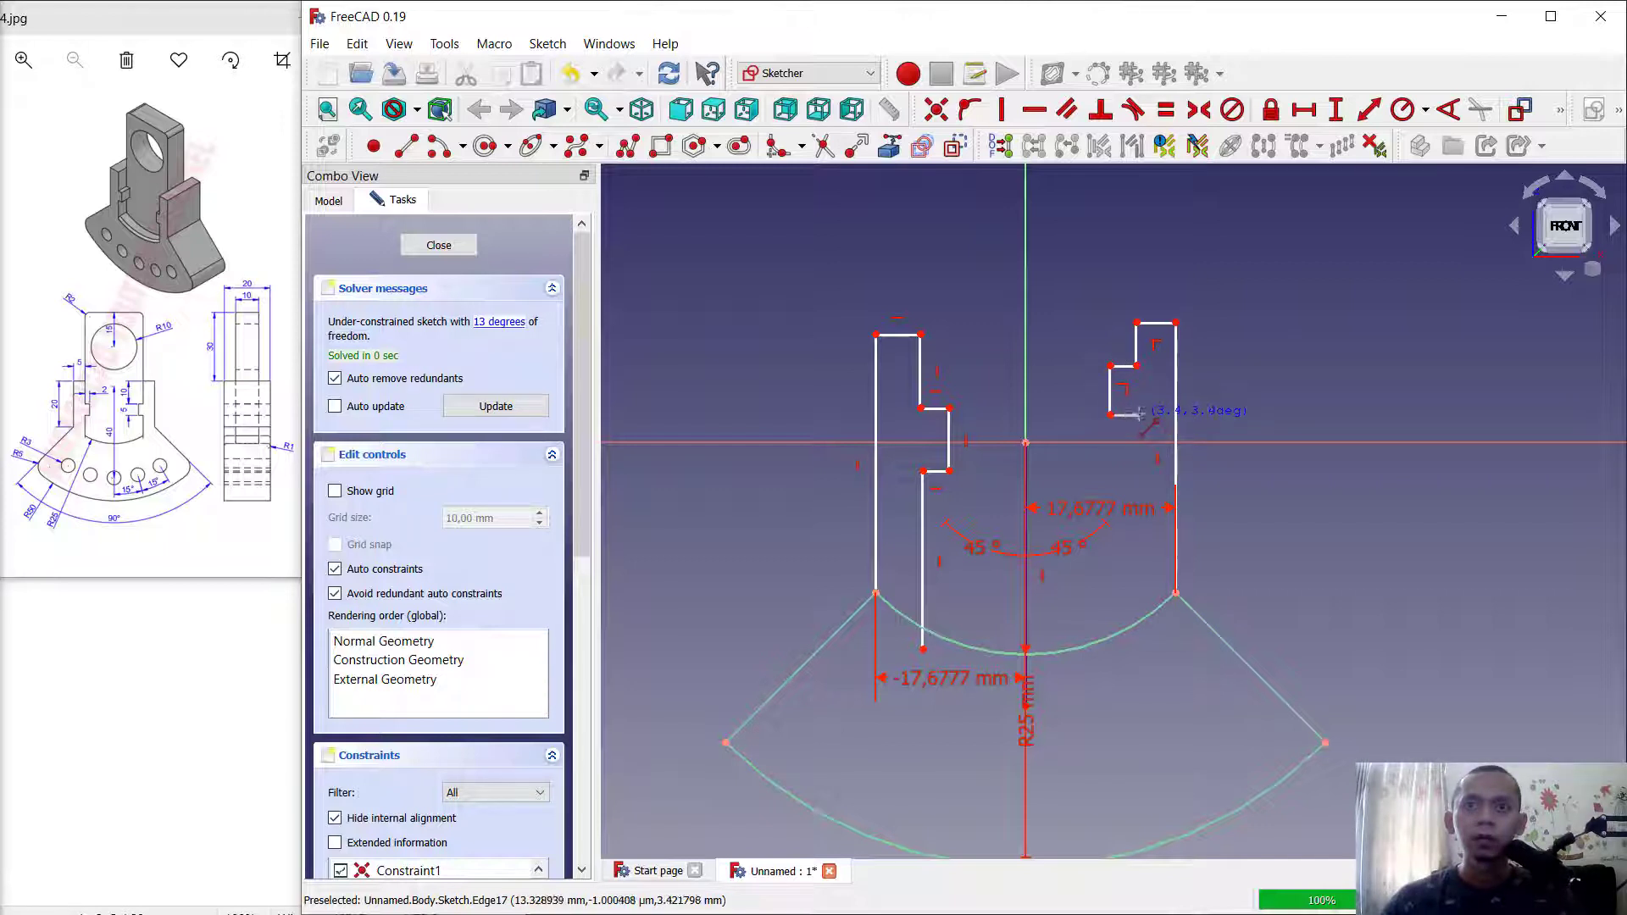
click(1139, 415)
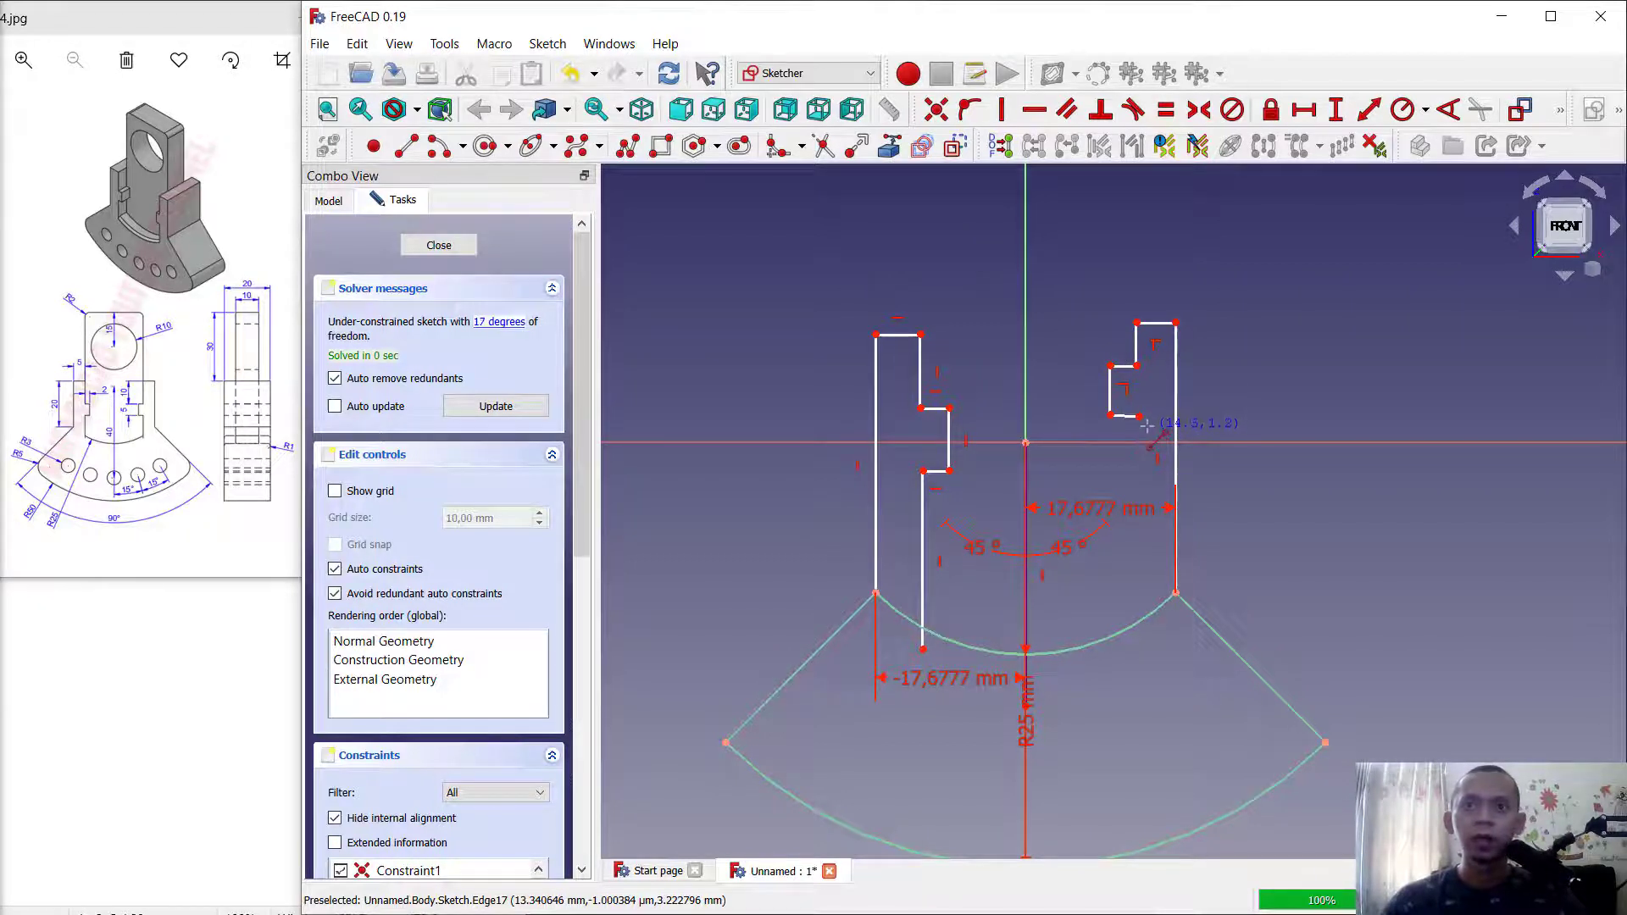
scroll(1138, 417, up, 4)
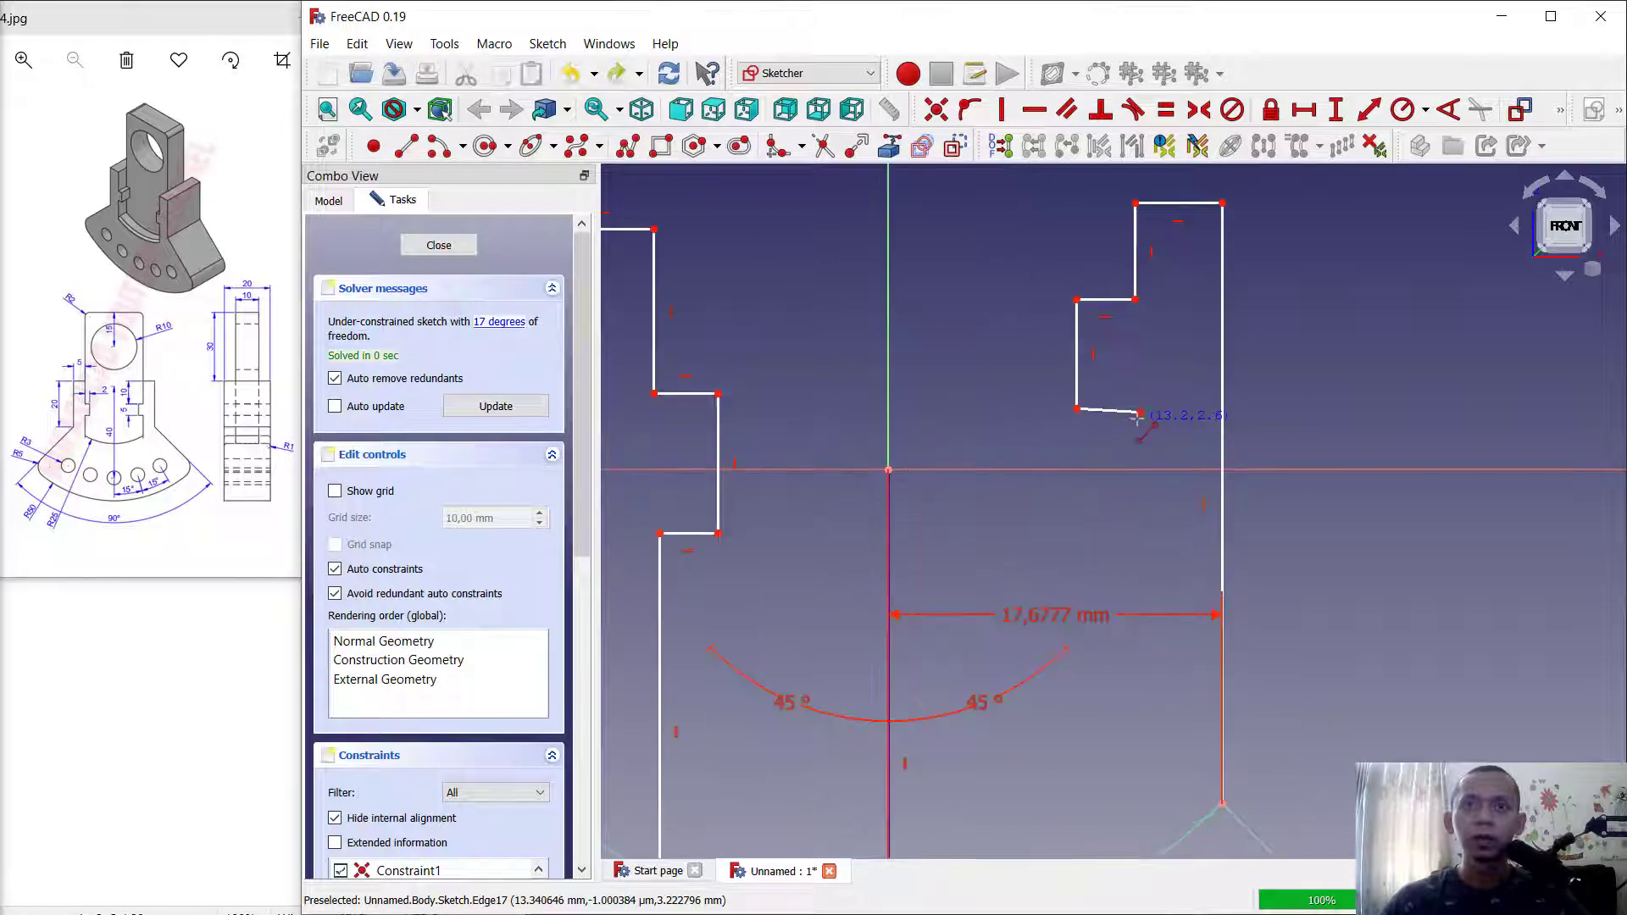
click(1077, 409)
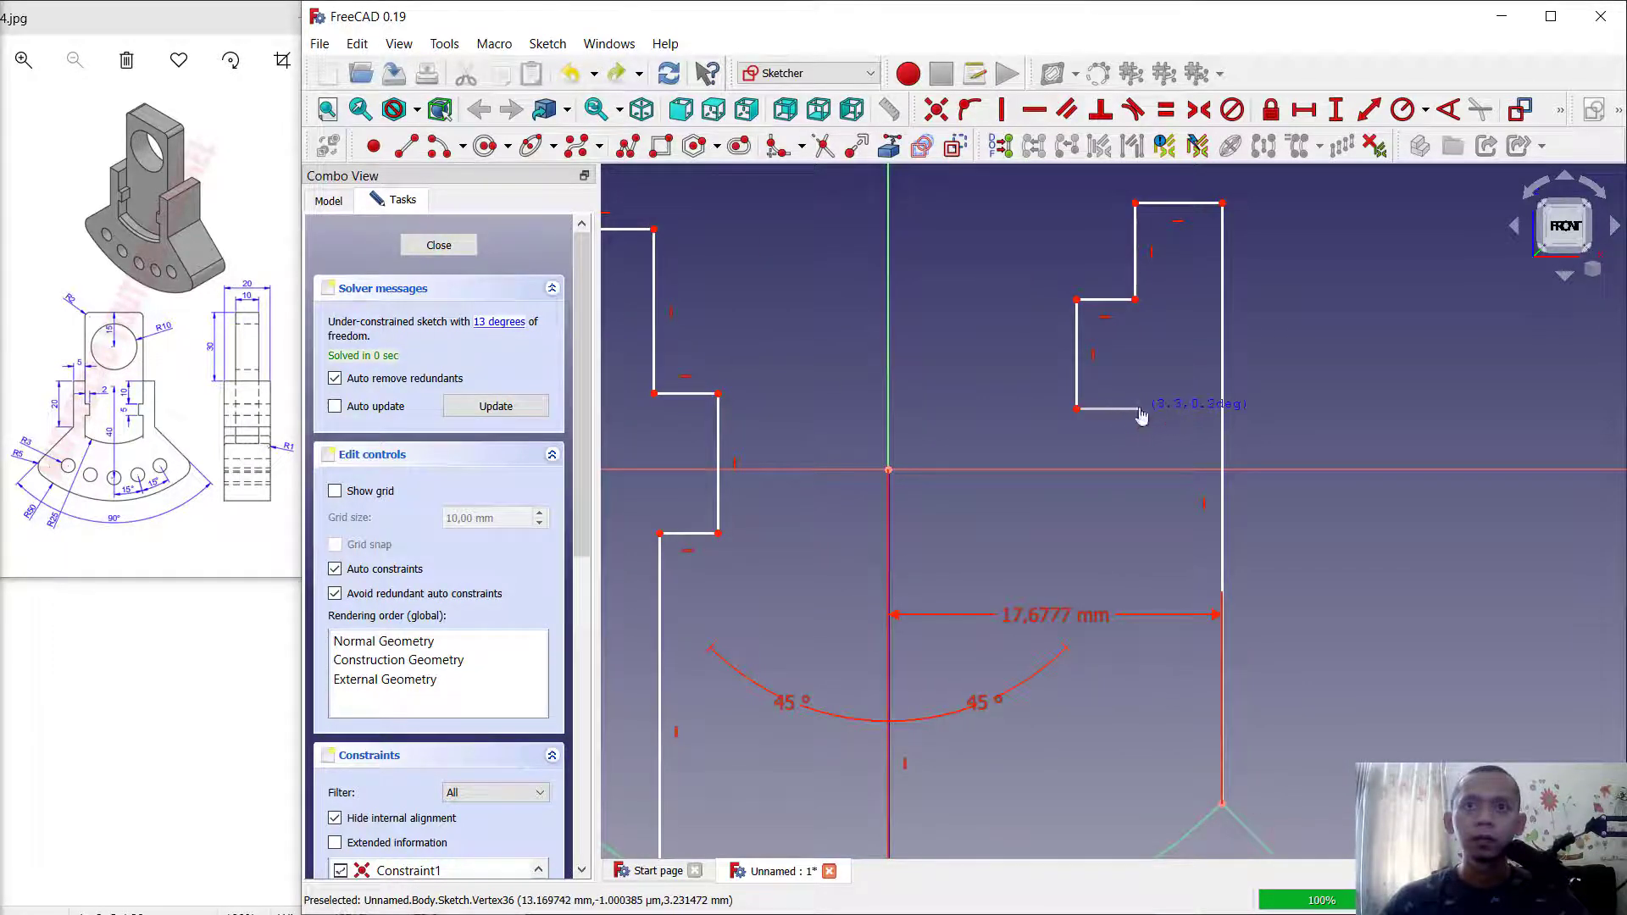
click(1139, 408)
scroll(1152, 484, down, 4)
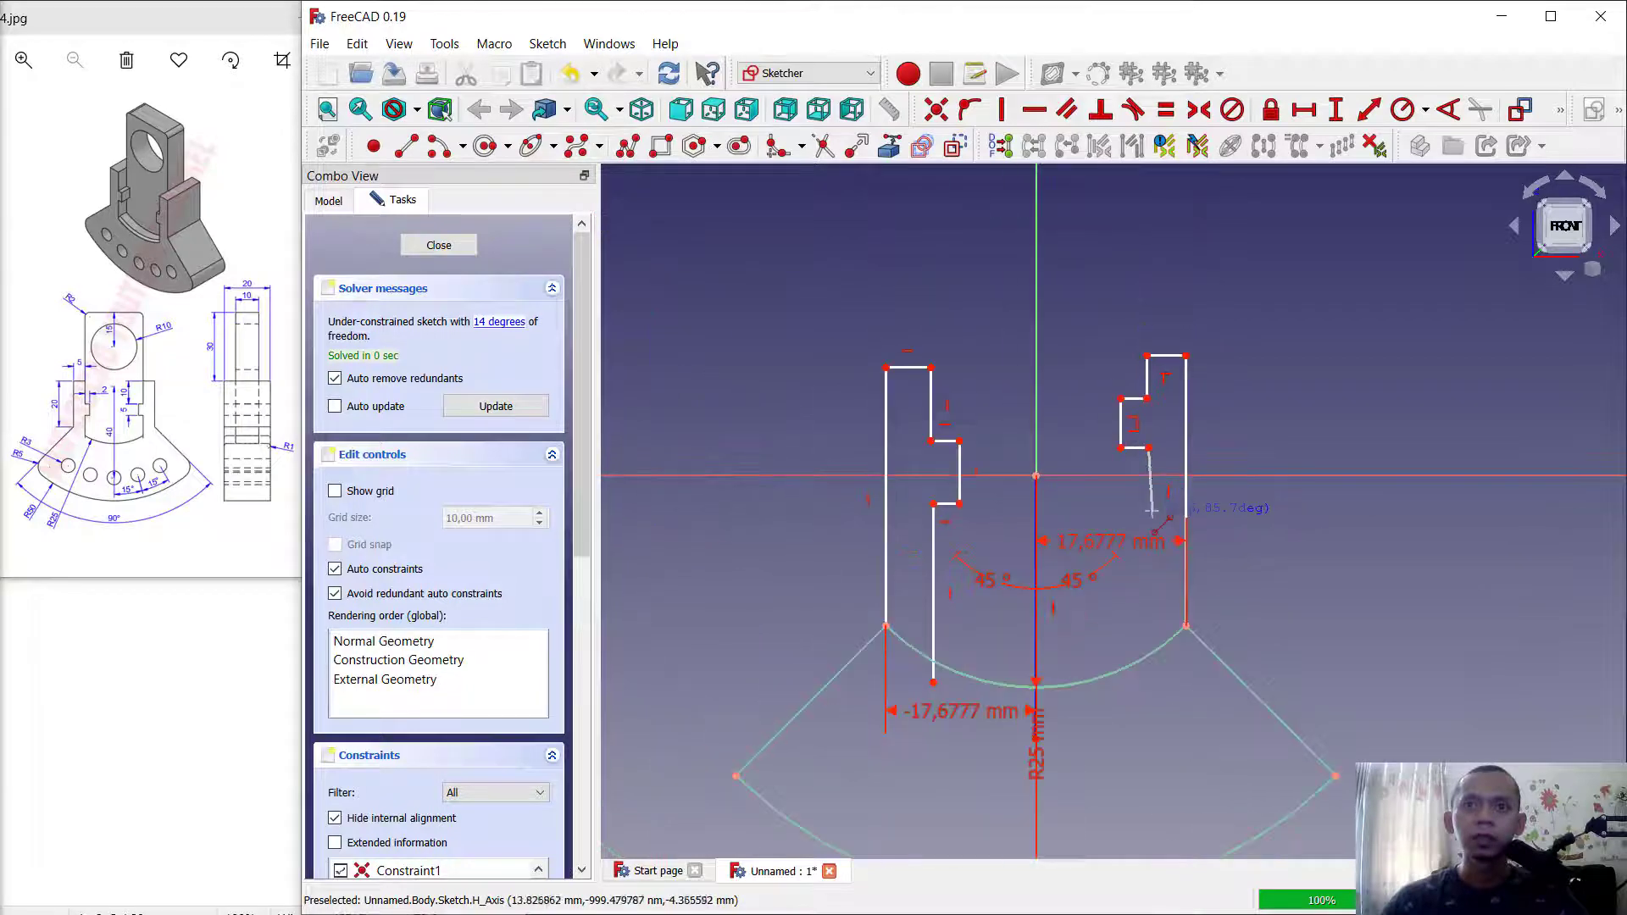
click(1148, 680)
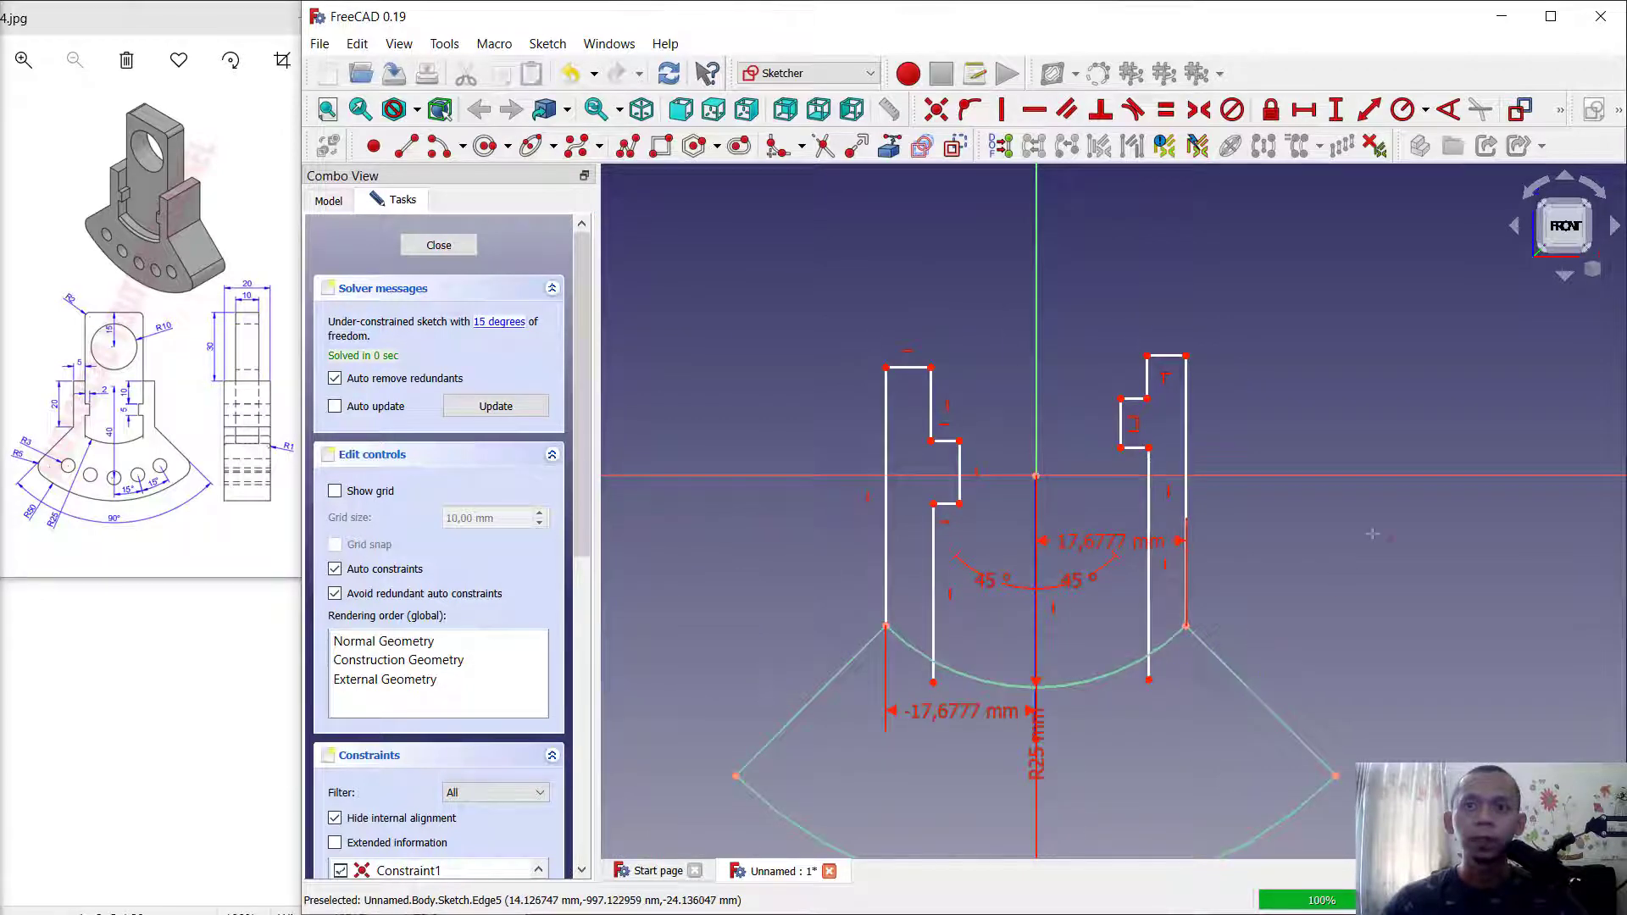
Constrain the left upright's inner edge above the tab to 10 mm vertically and the tab's height to 5 mm.
click(1338, 111)
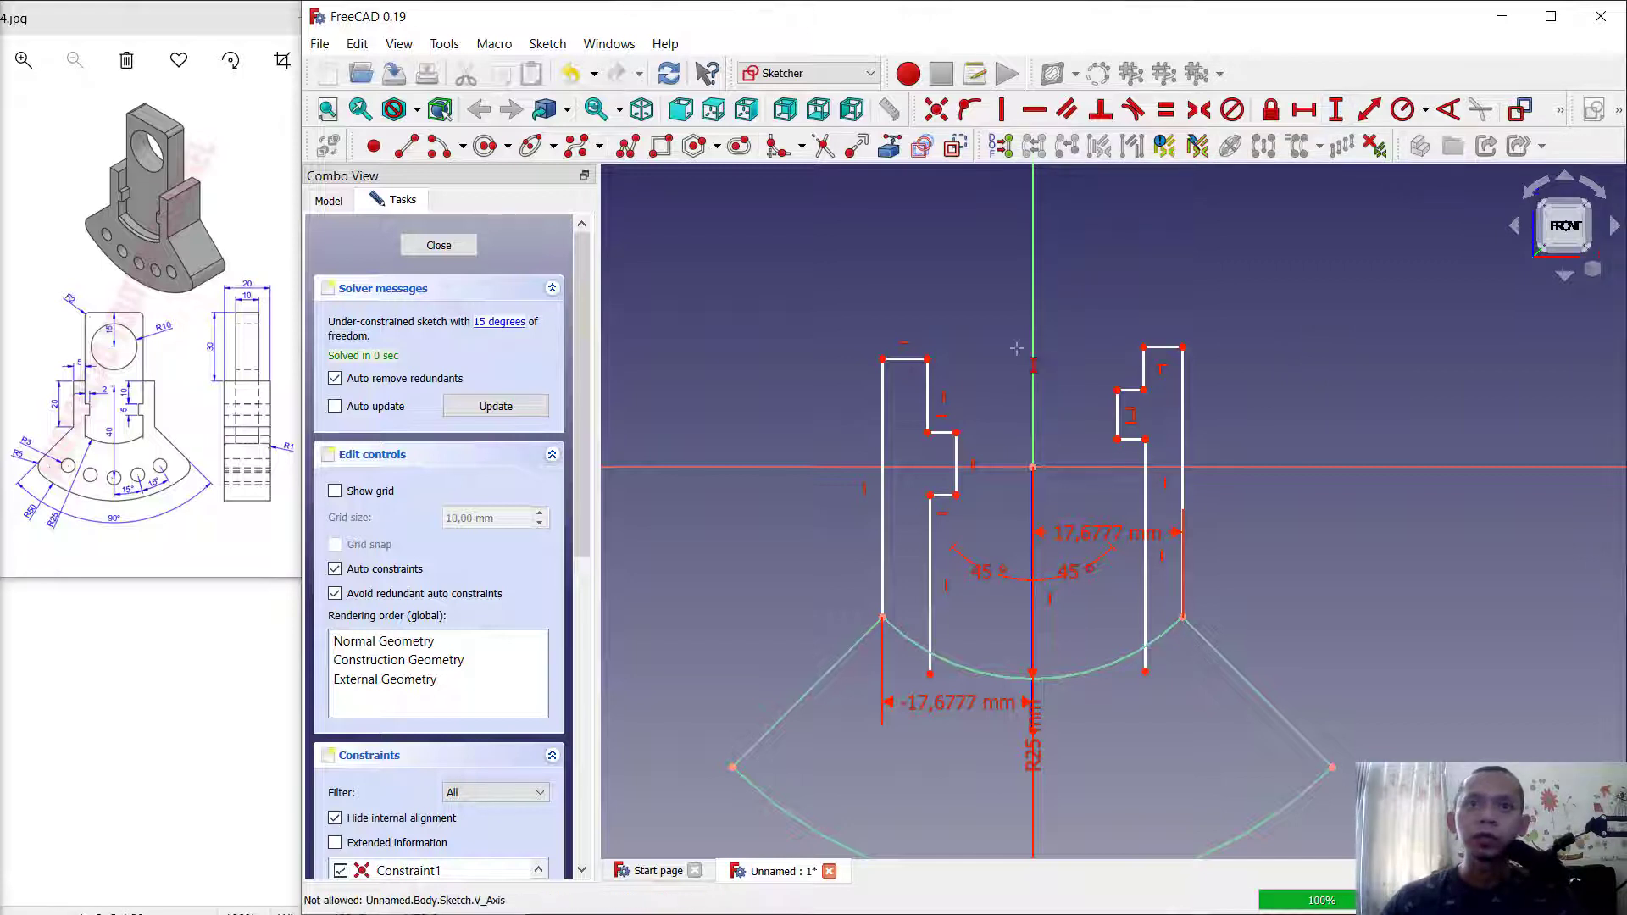
click(932, 401)
text(10)
key(Return)
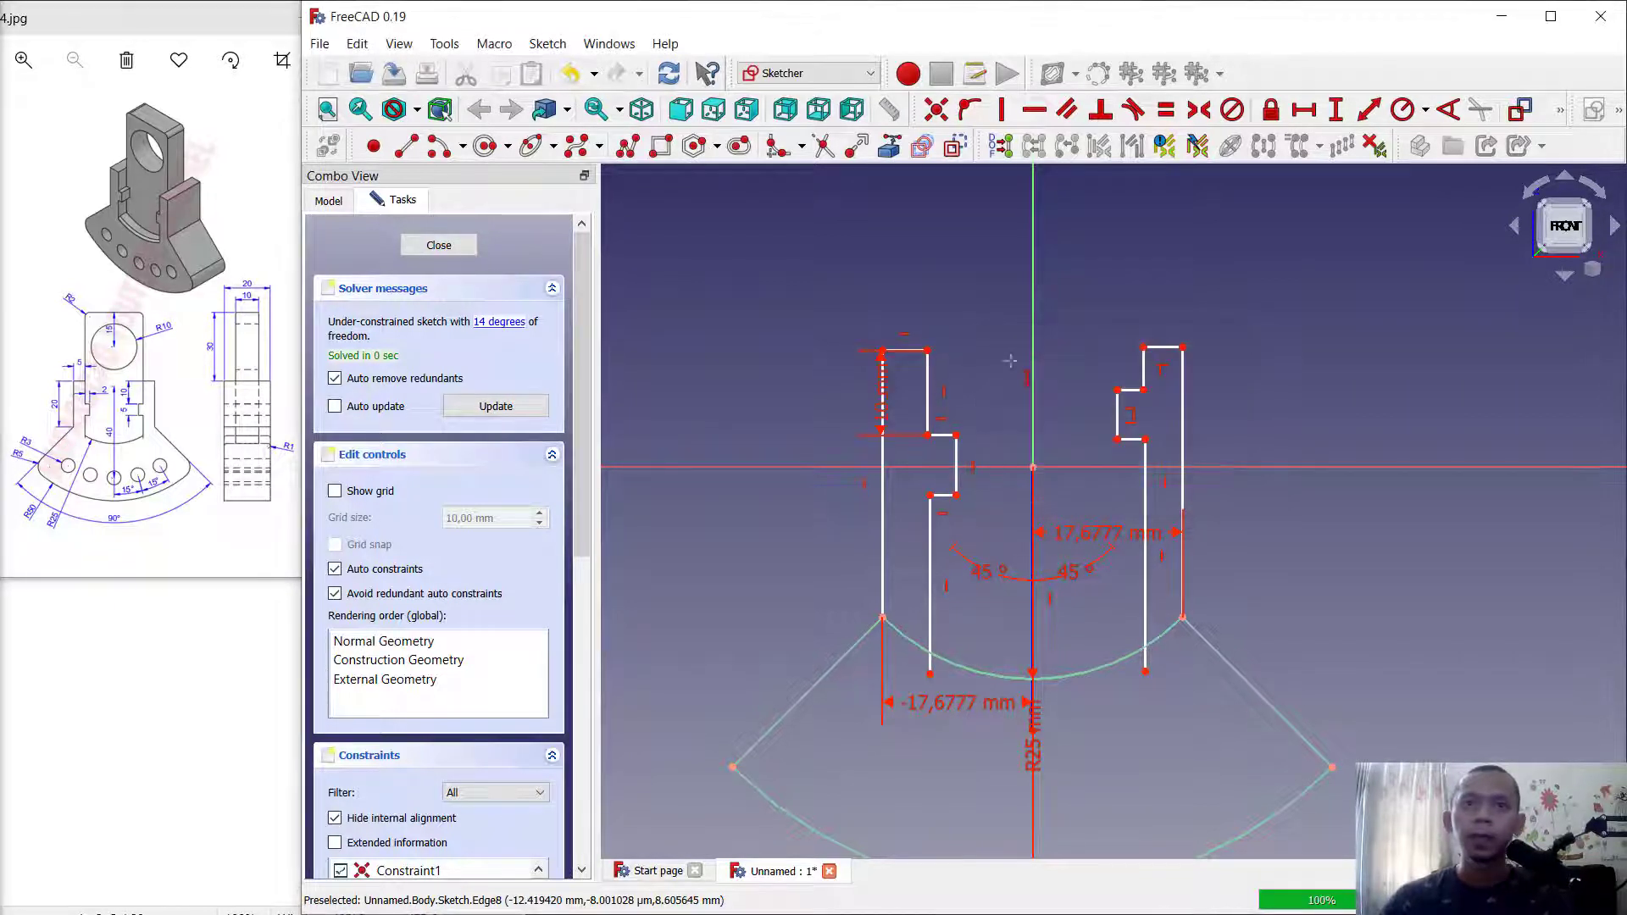
click(957, 462)
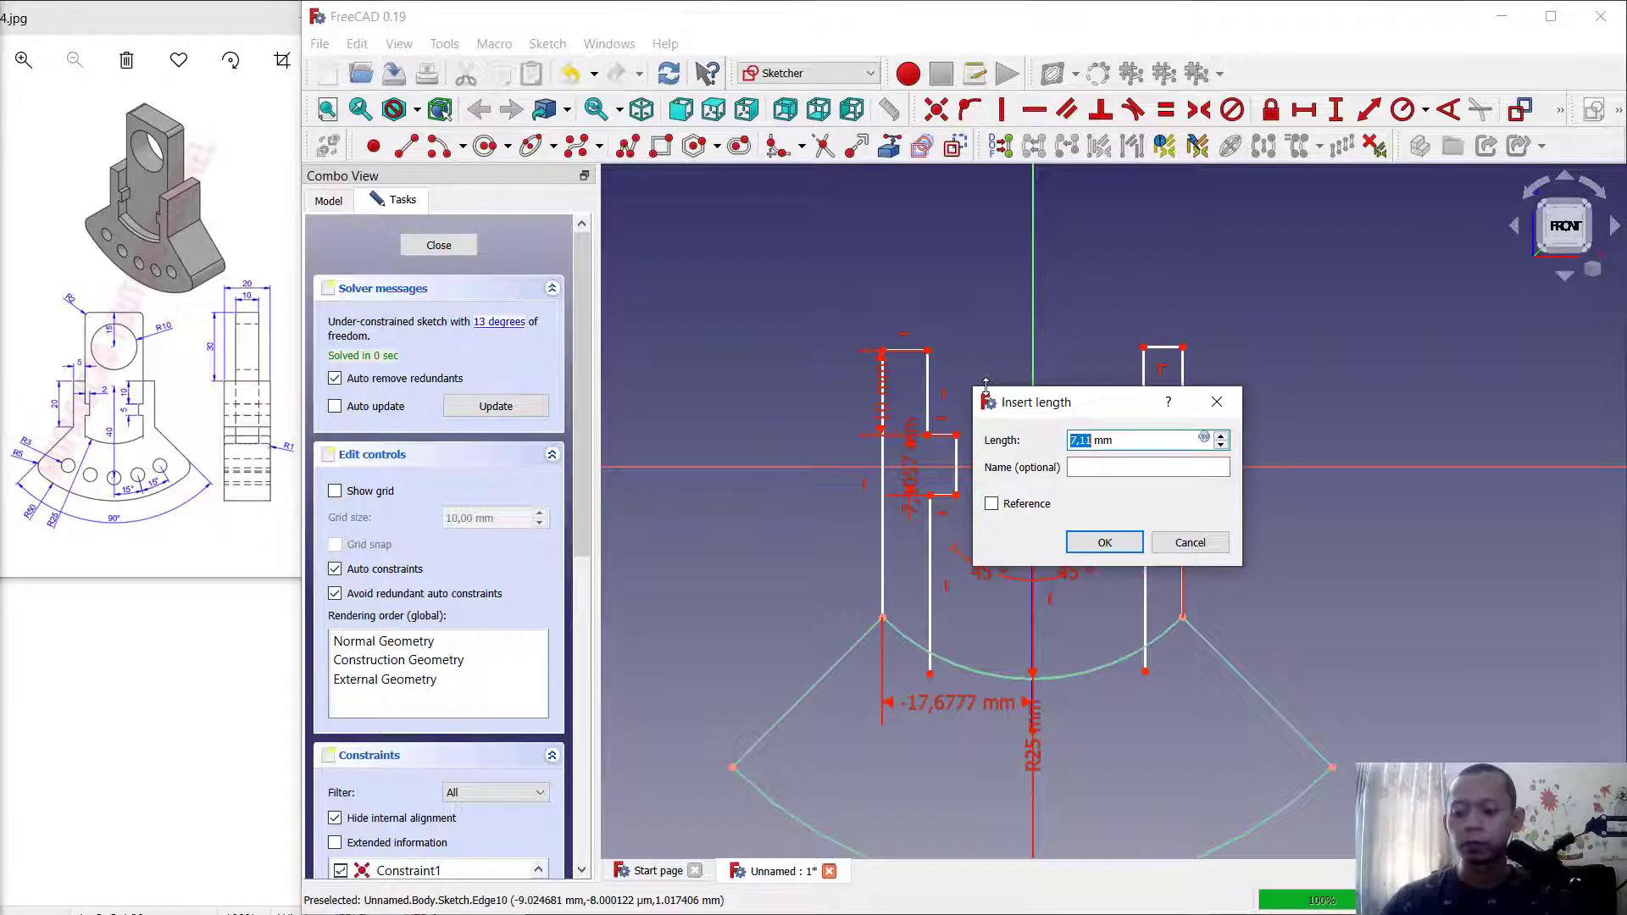
key(Return)
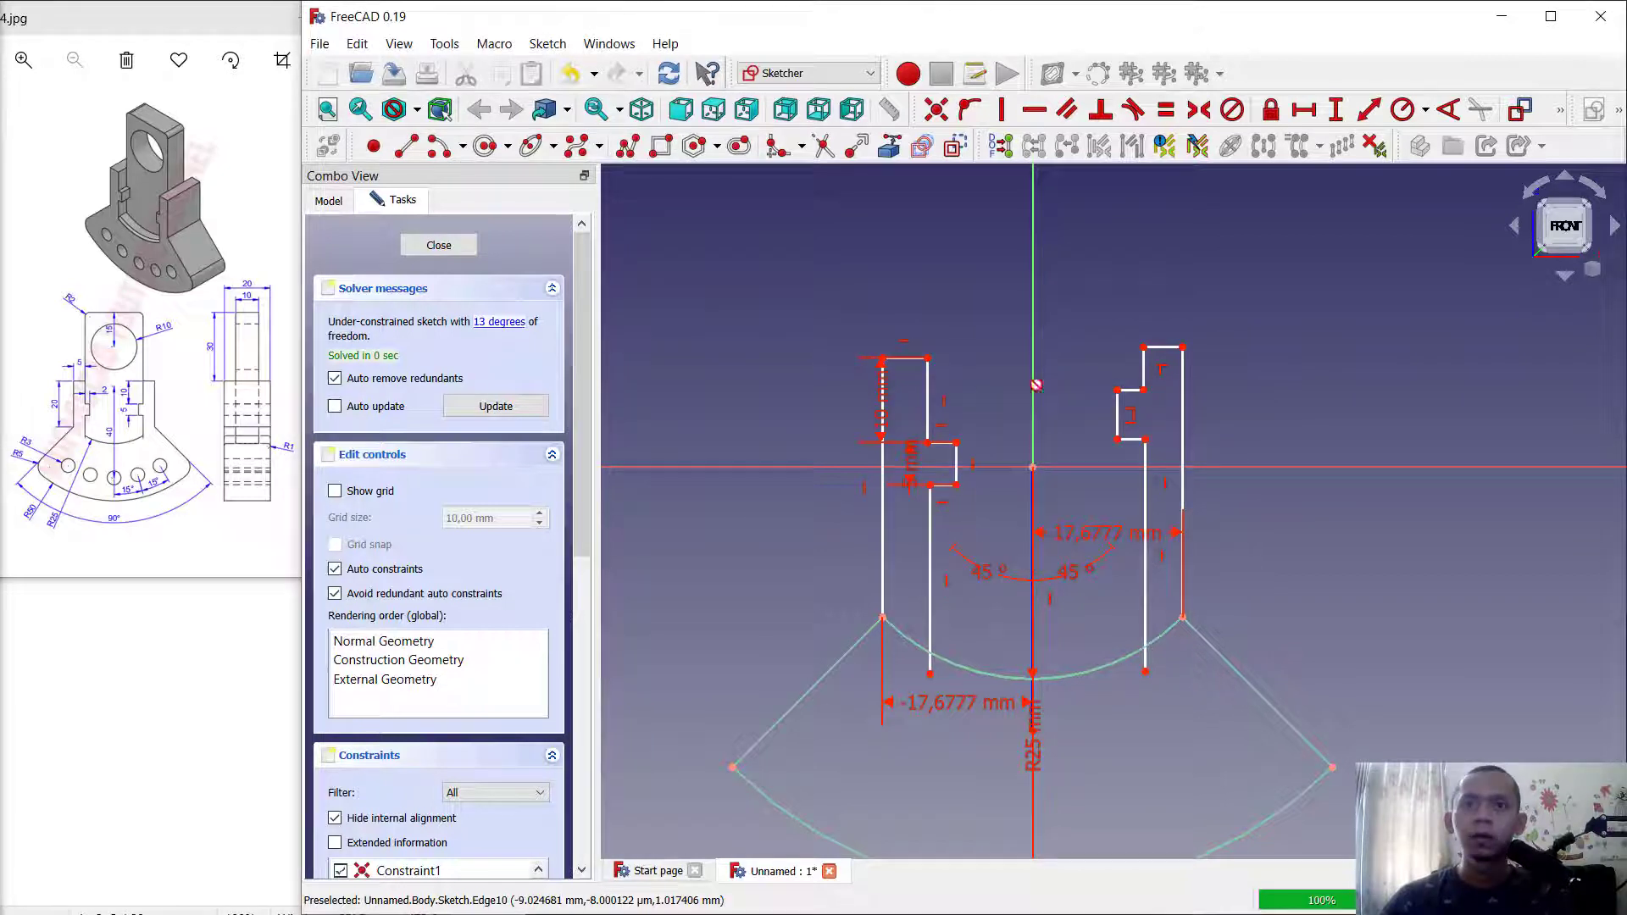
Constrain the right upright's inner edge above the tab to 10 mm vertically and the tab's height to 5 mm.
click(1143, 366)
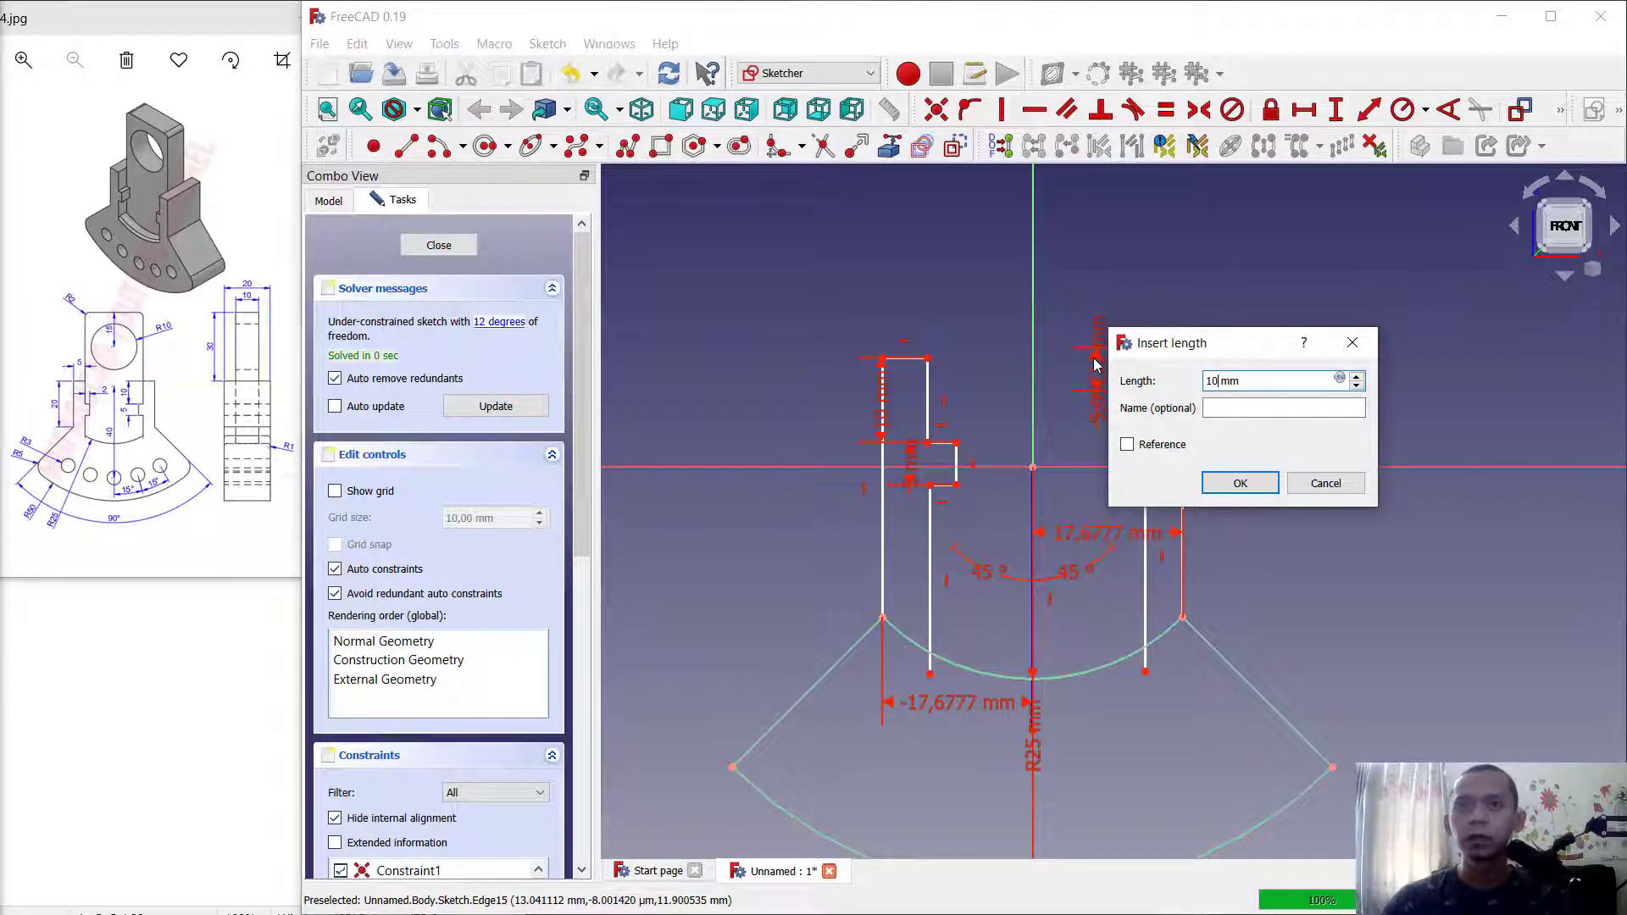
key(Return)
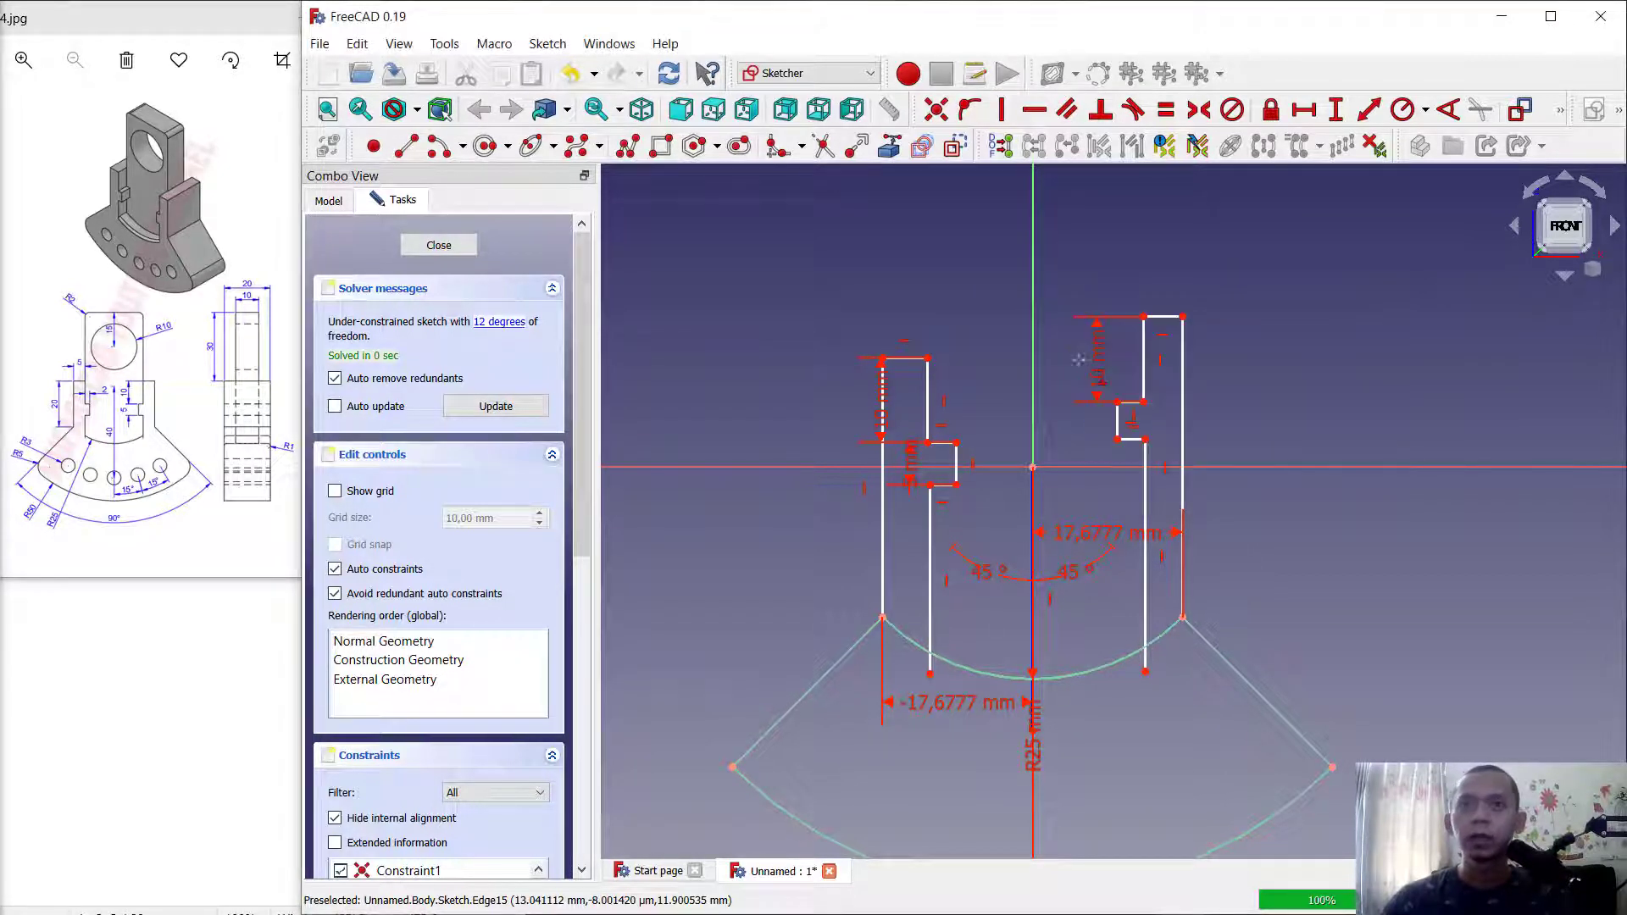
click(1116, 420)
key(Return)
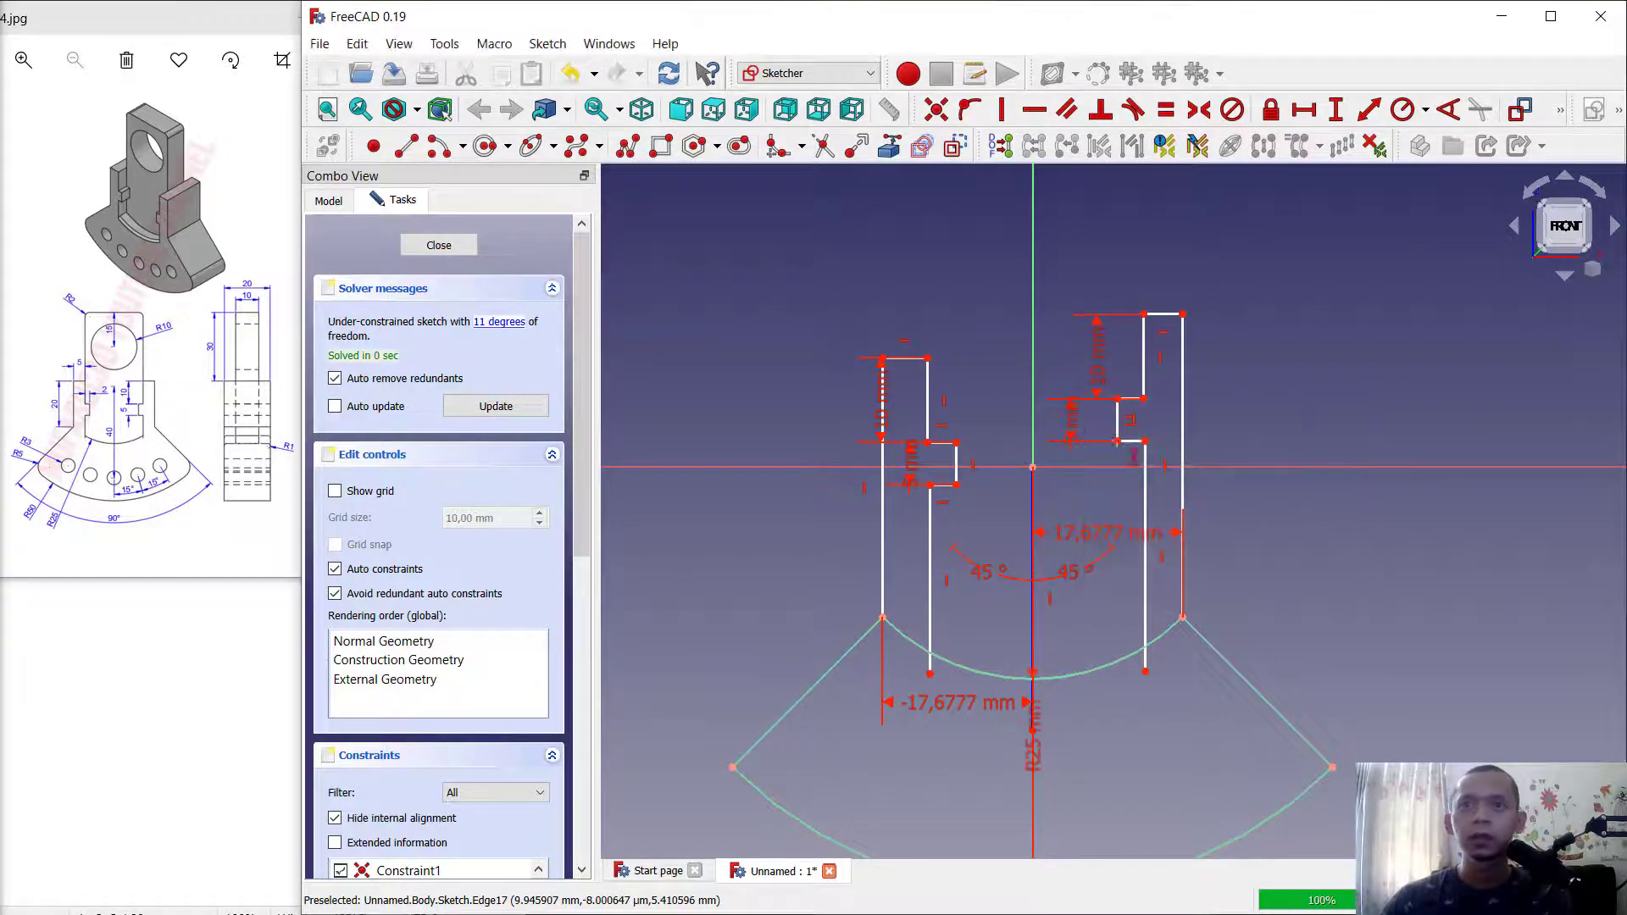
Constrain the outer vertical edges of both uprights to a height of 20 mm.
click(1183, 397)
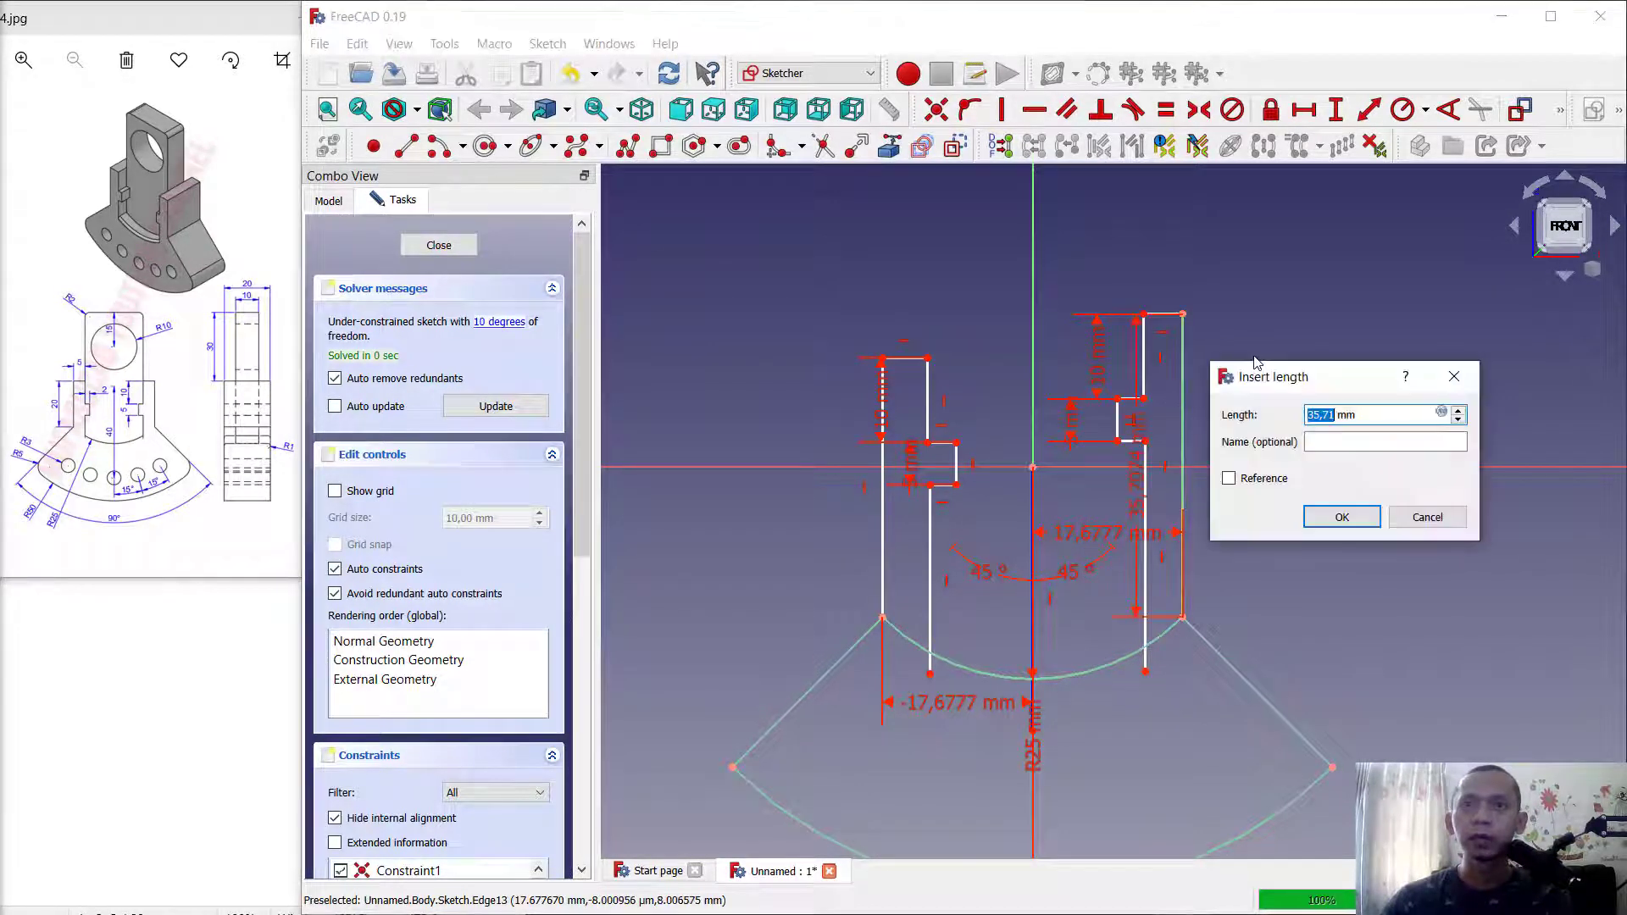
key(Return)
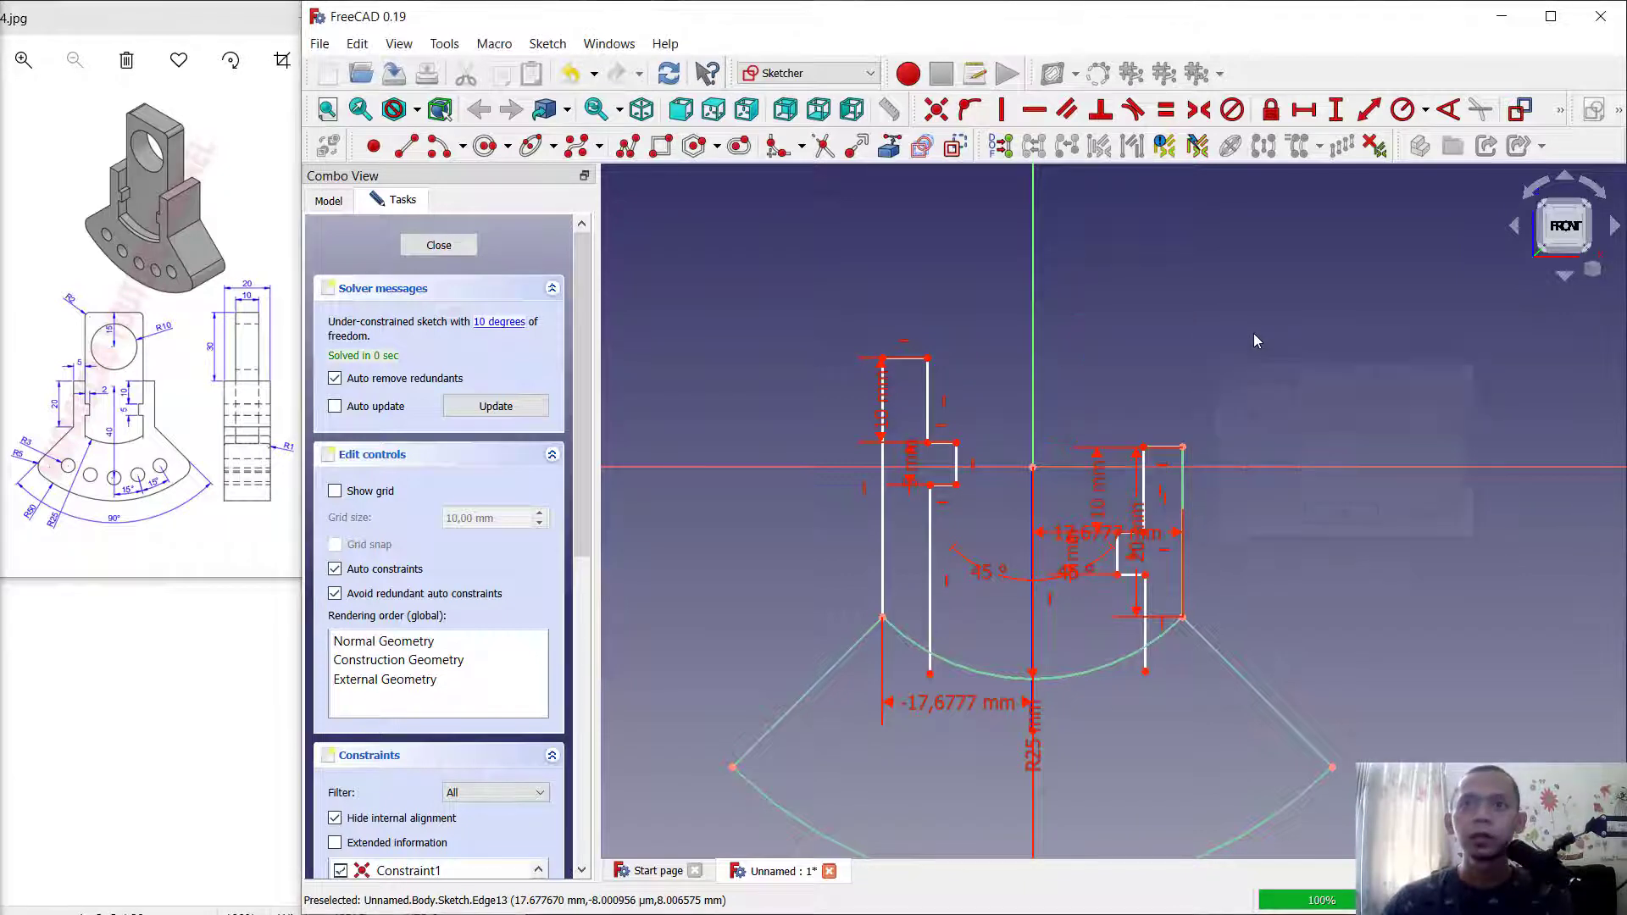
click(884, 474)
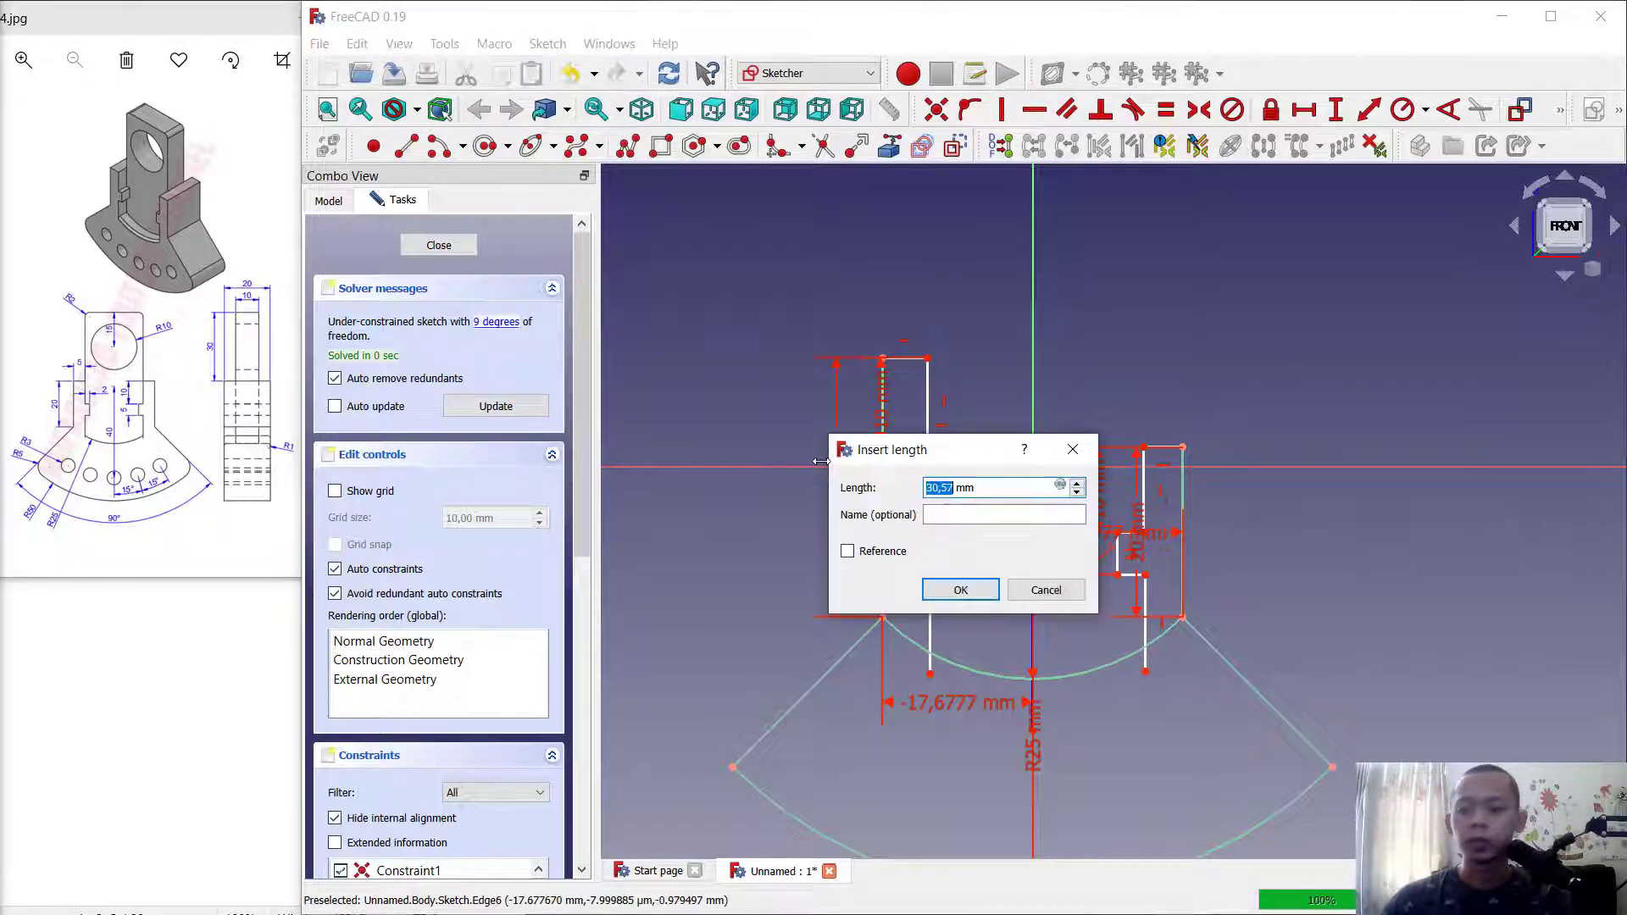
text(20)
key(Return)
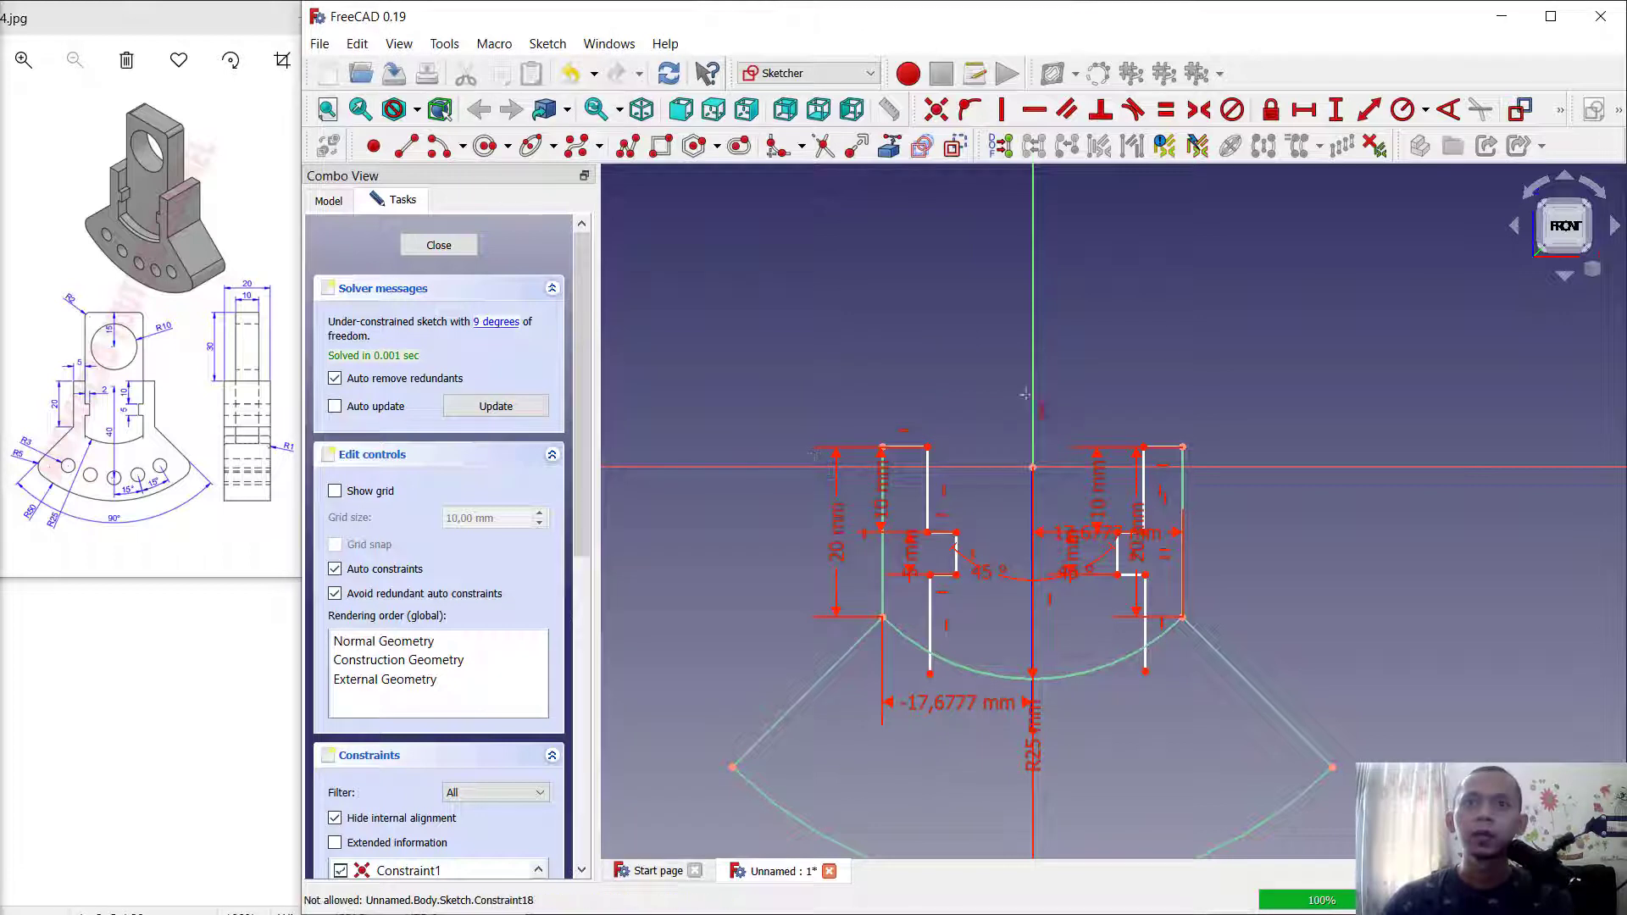
Constrain the upper edge of the left upright's tab to a horizontal length of 2 mm.
click(1309, 119)
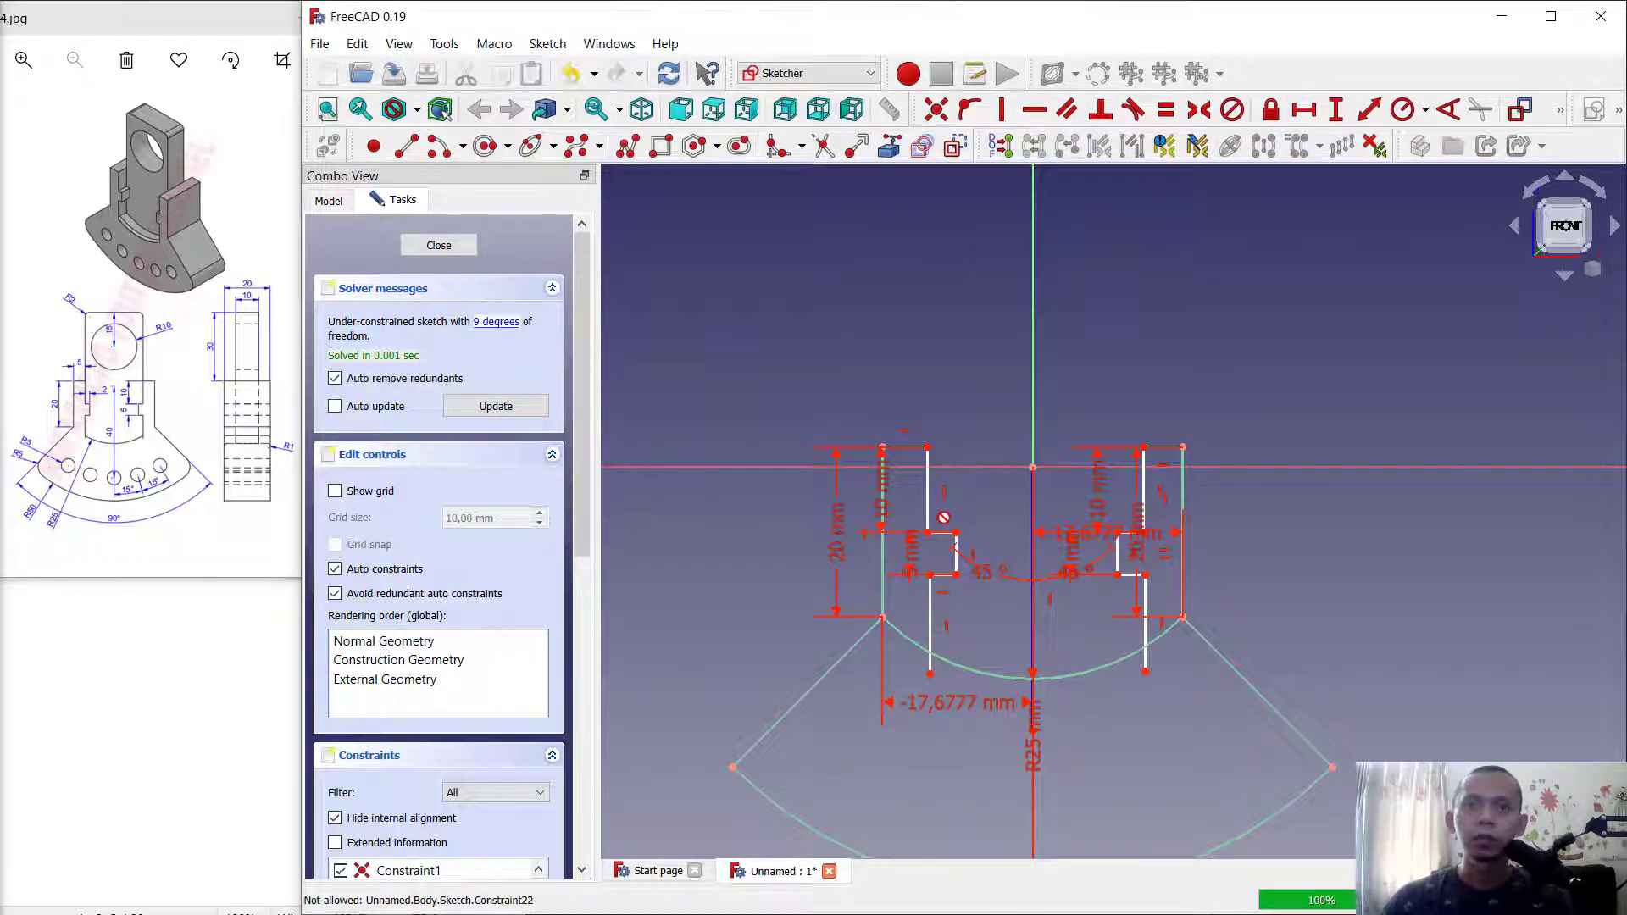
click(962, 543)
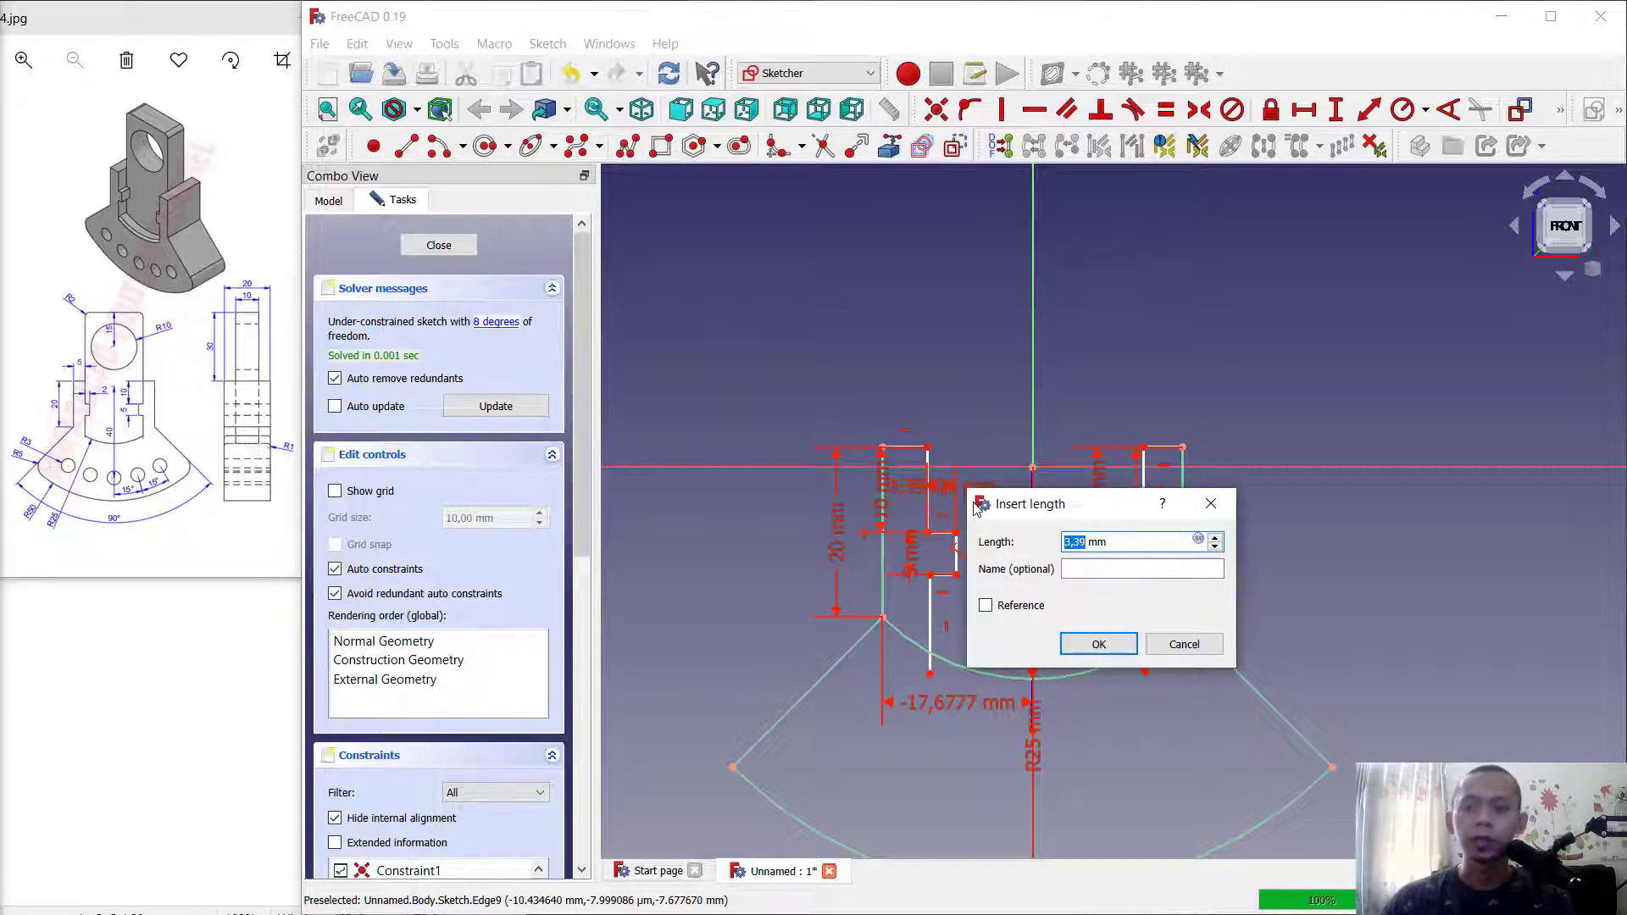
text(17,6777)
key(Return)
Constrain the lower edge of the right upright's tab to a horizontal length of 2 mm.
scroll(1086, 537, up, 3)
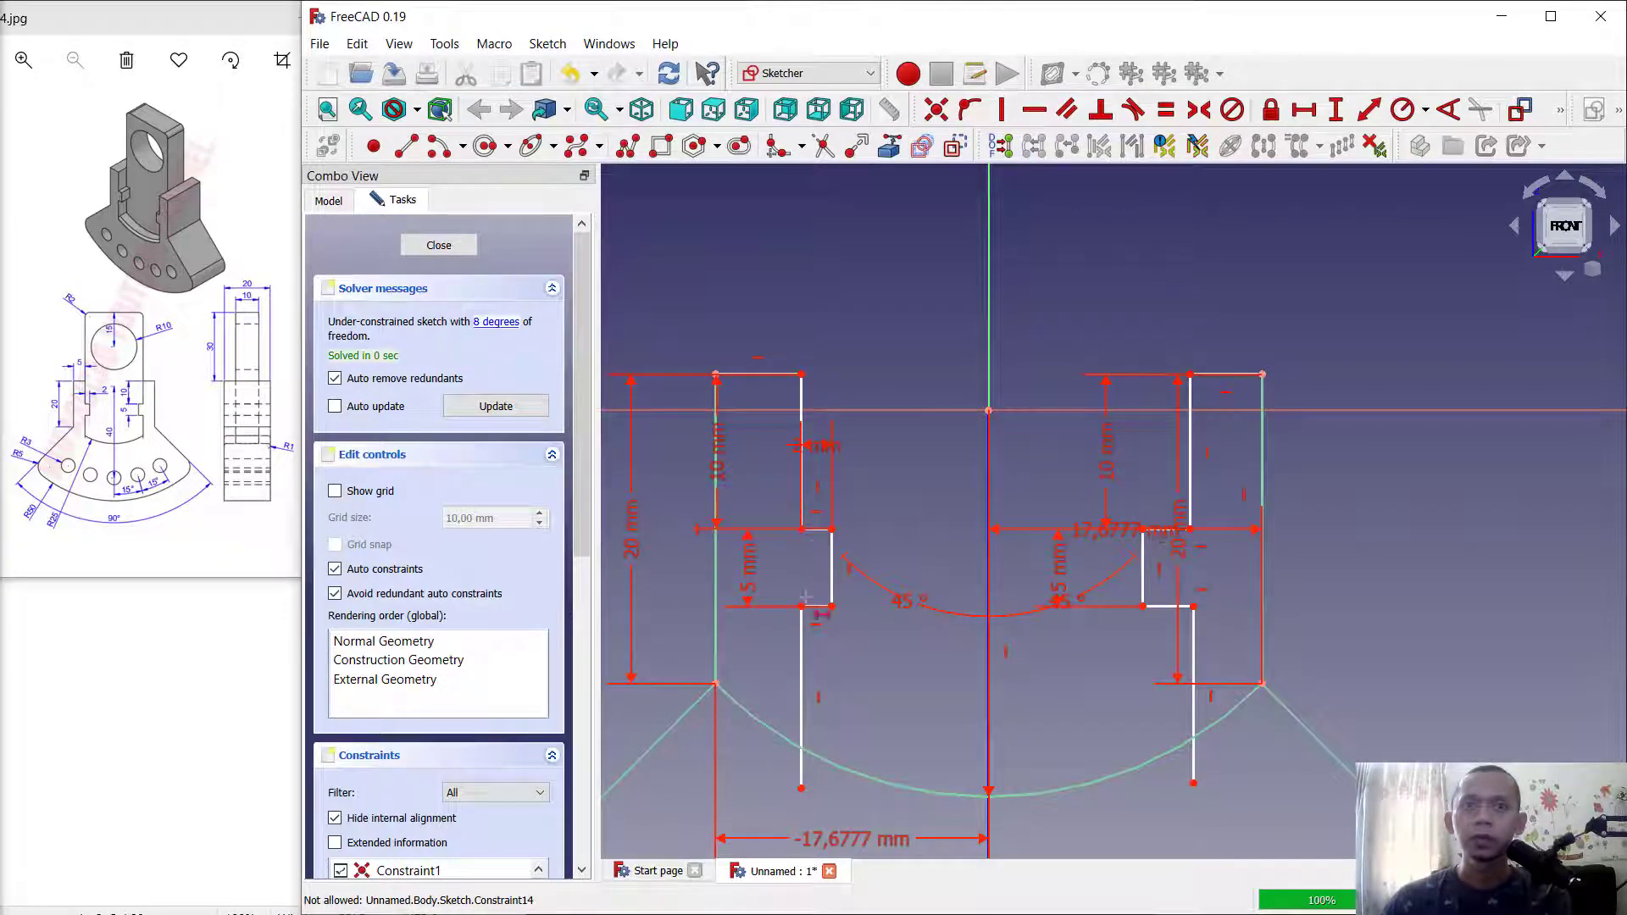
scroll(1176, 591, up, 2)
scroll(1176, 591, up, 3)
click(1156, 623)
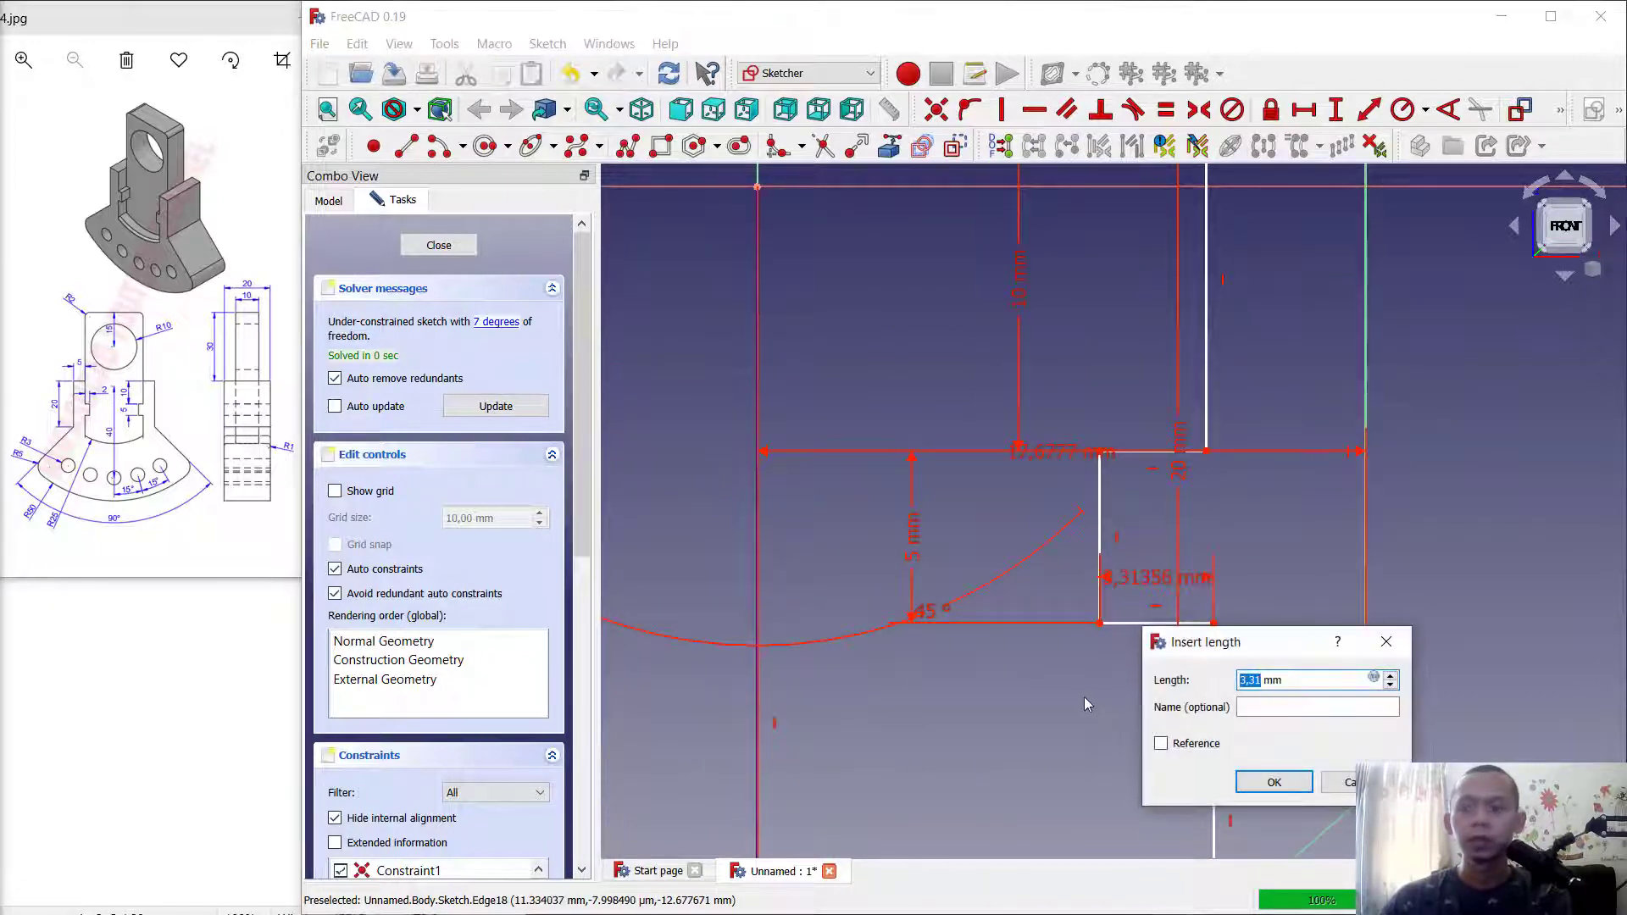
text(2)
key(Return)
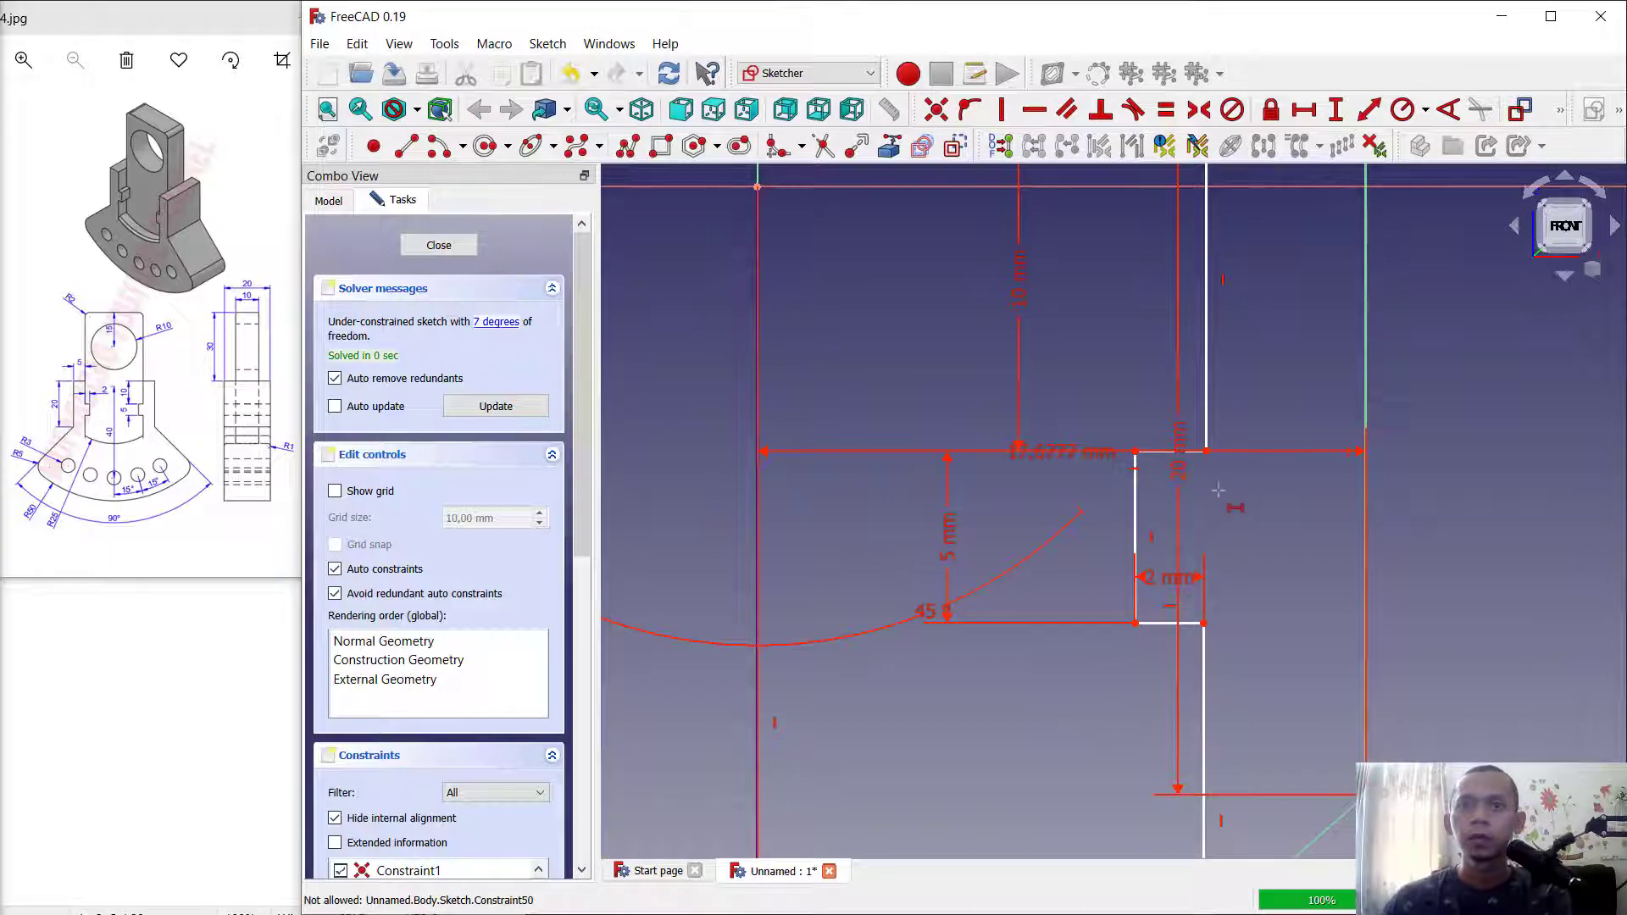
Constrain the horizontal distance between the right upright's lower inner endpoint and the adjacent inner-arc corner to 5 mm.
scroll(1227, 501, down, 3)
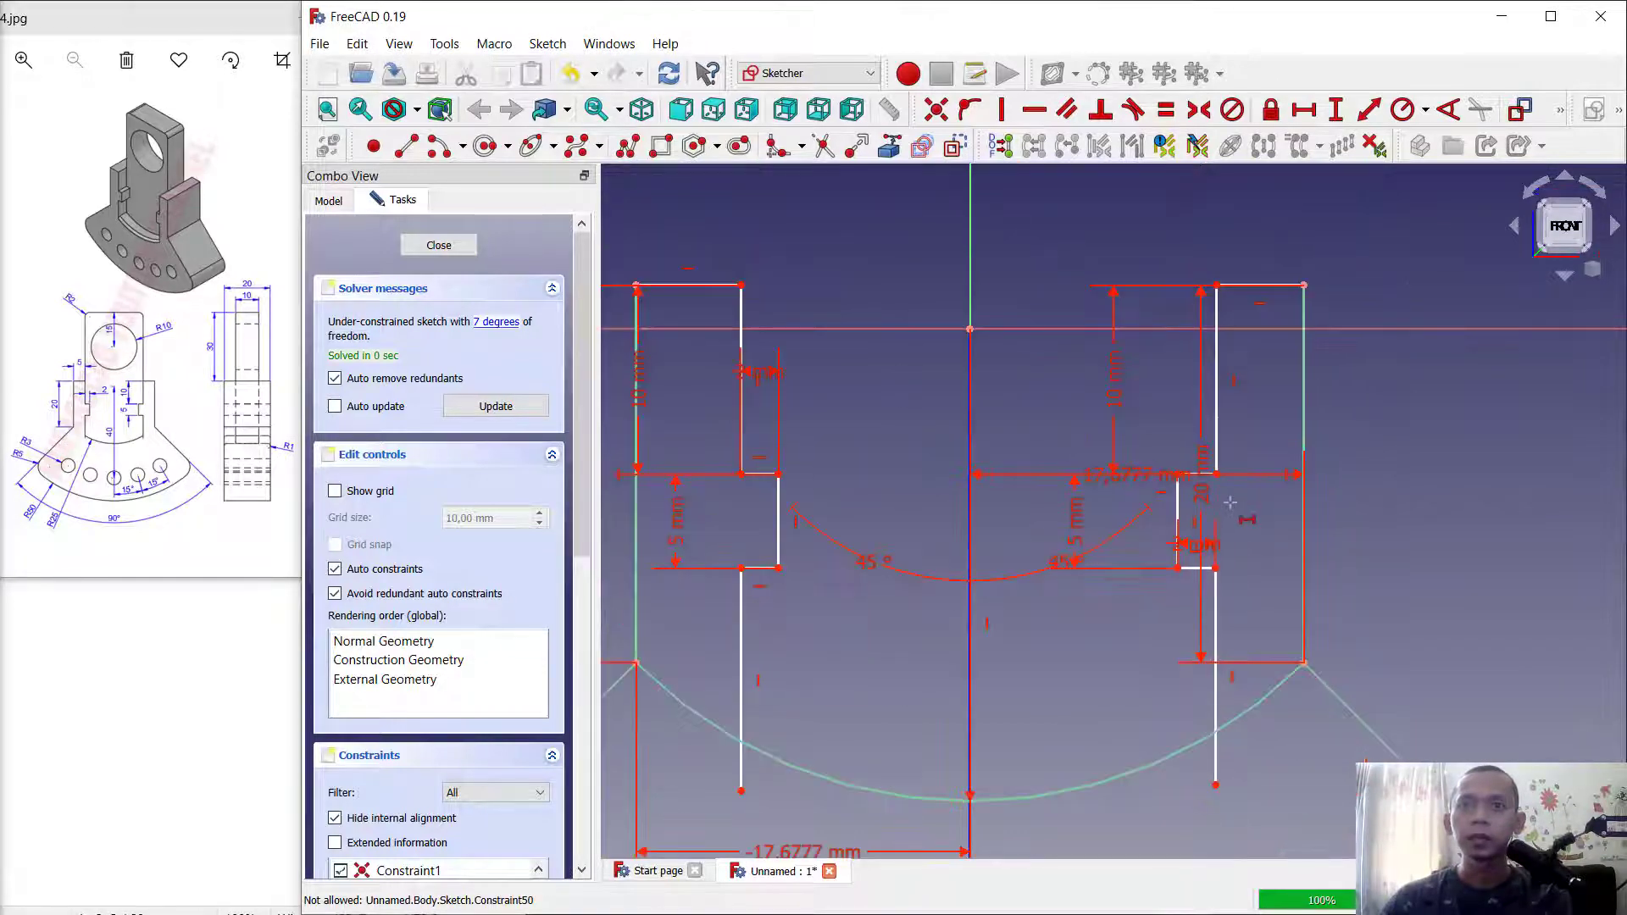
middle_drag(1257, 601, 1210, 551)
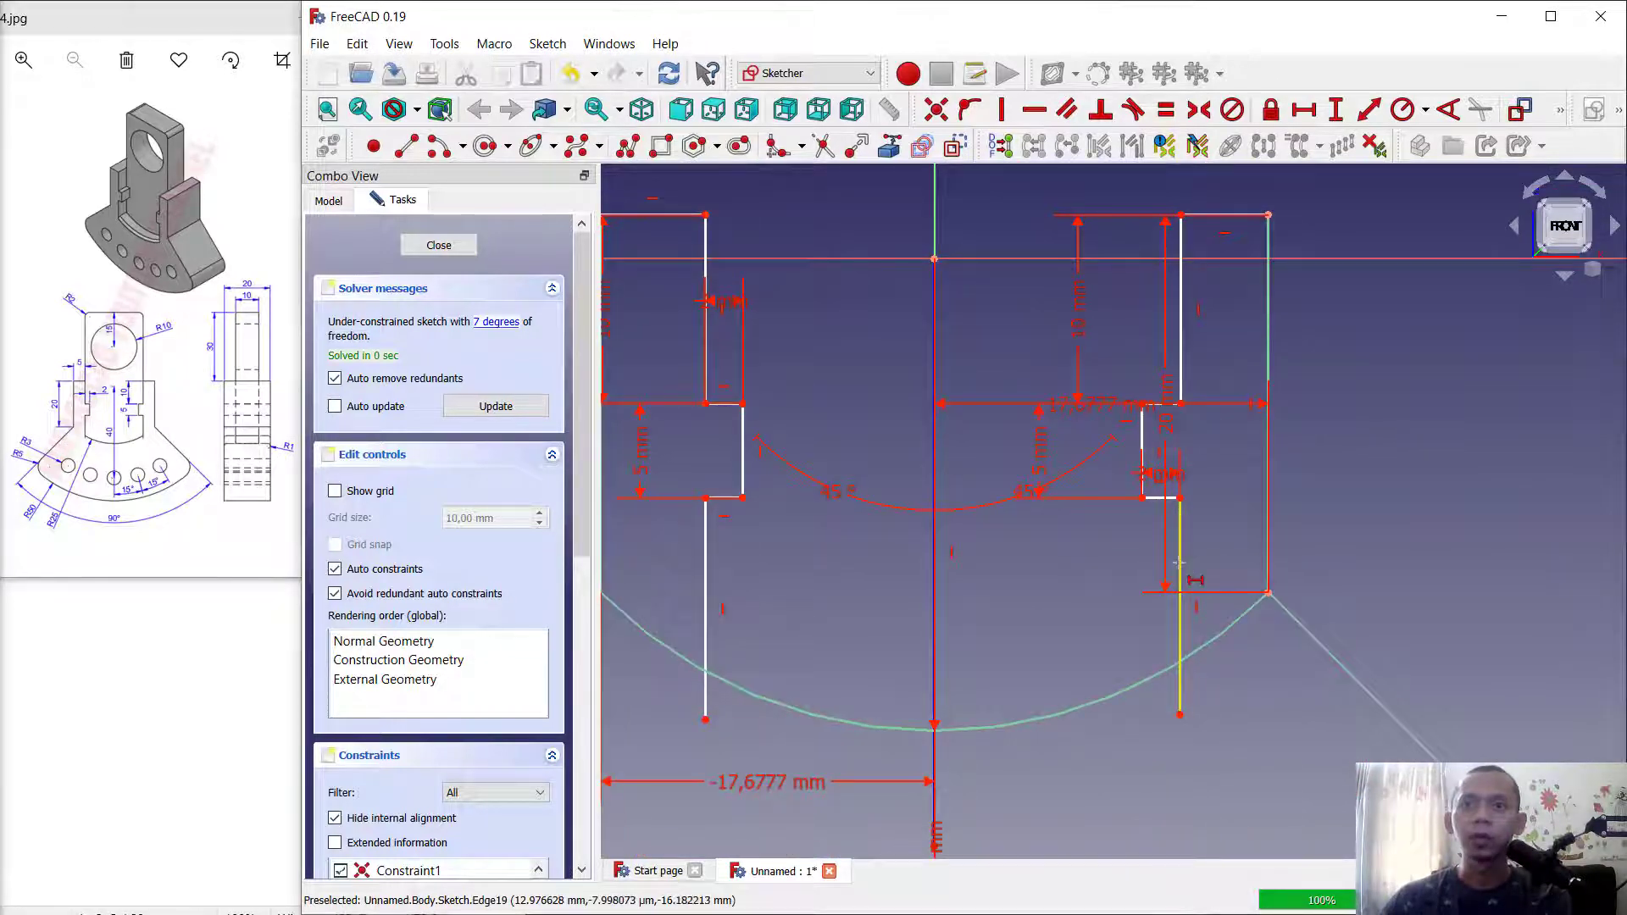
click(1184, 577)
click(1450, 686)
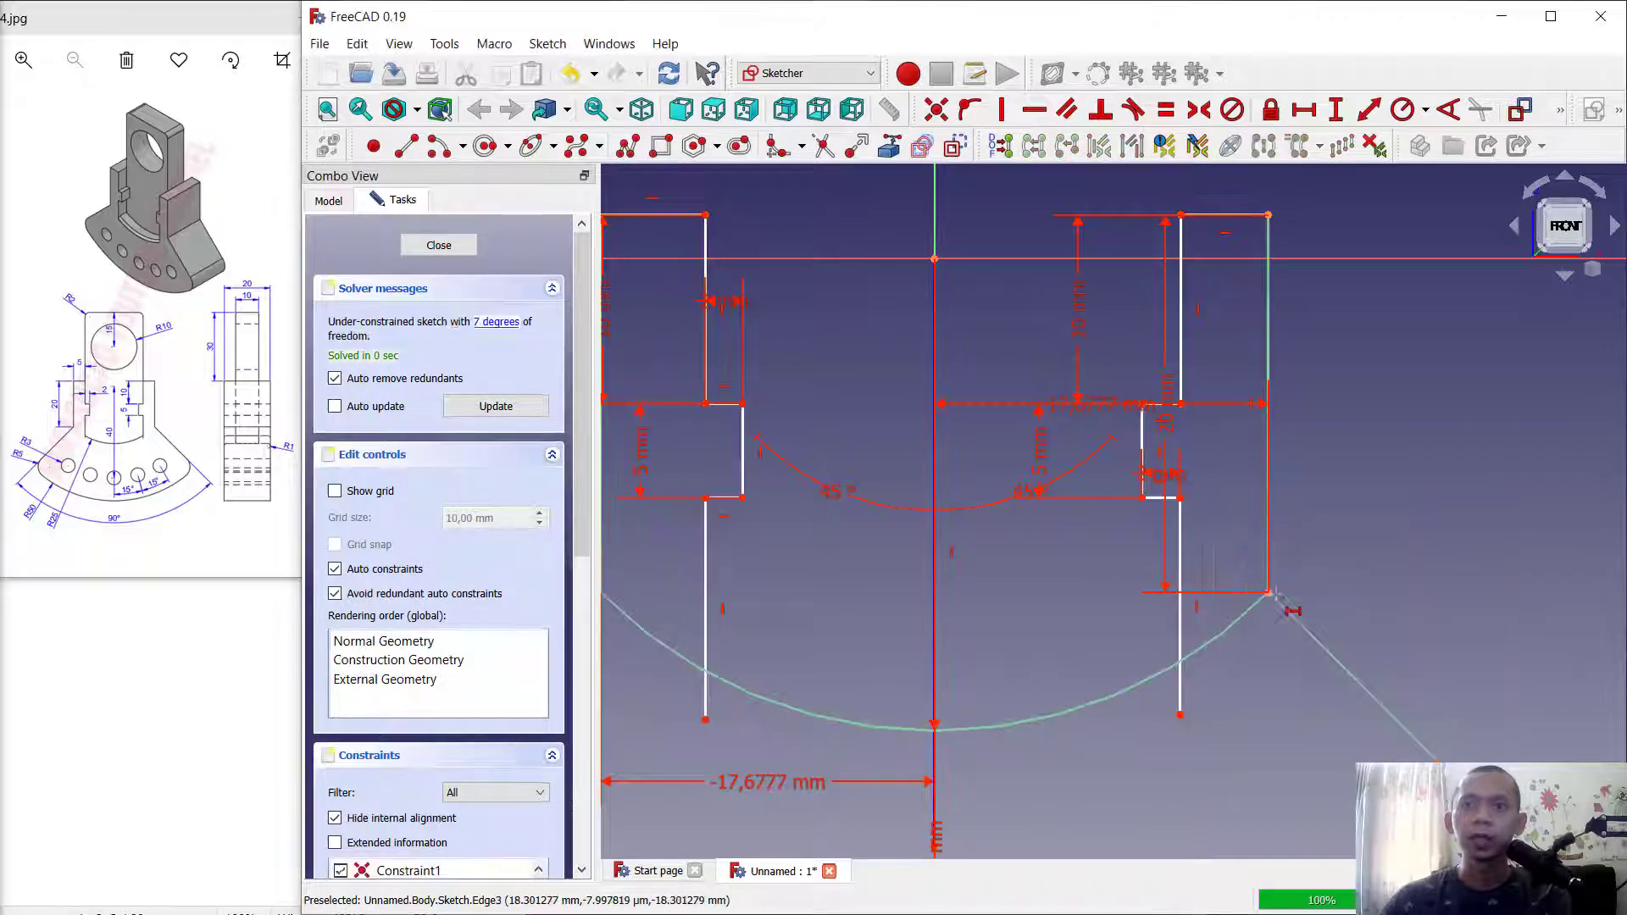
click(1179, 716)
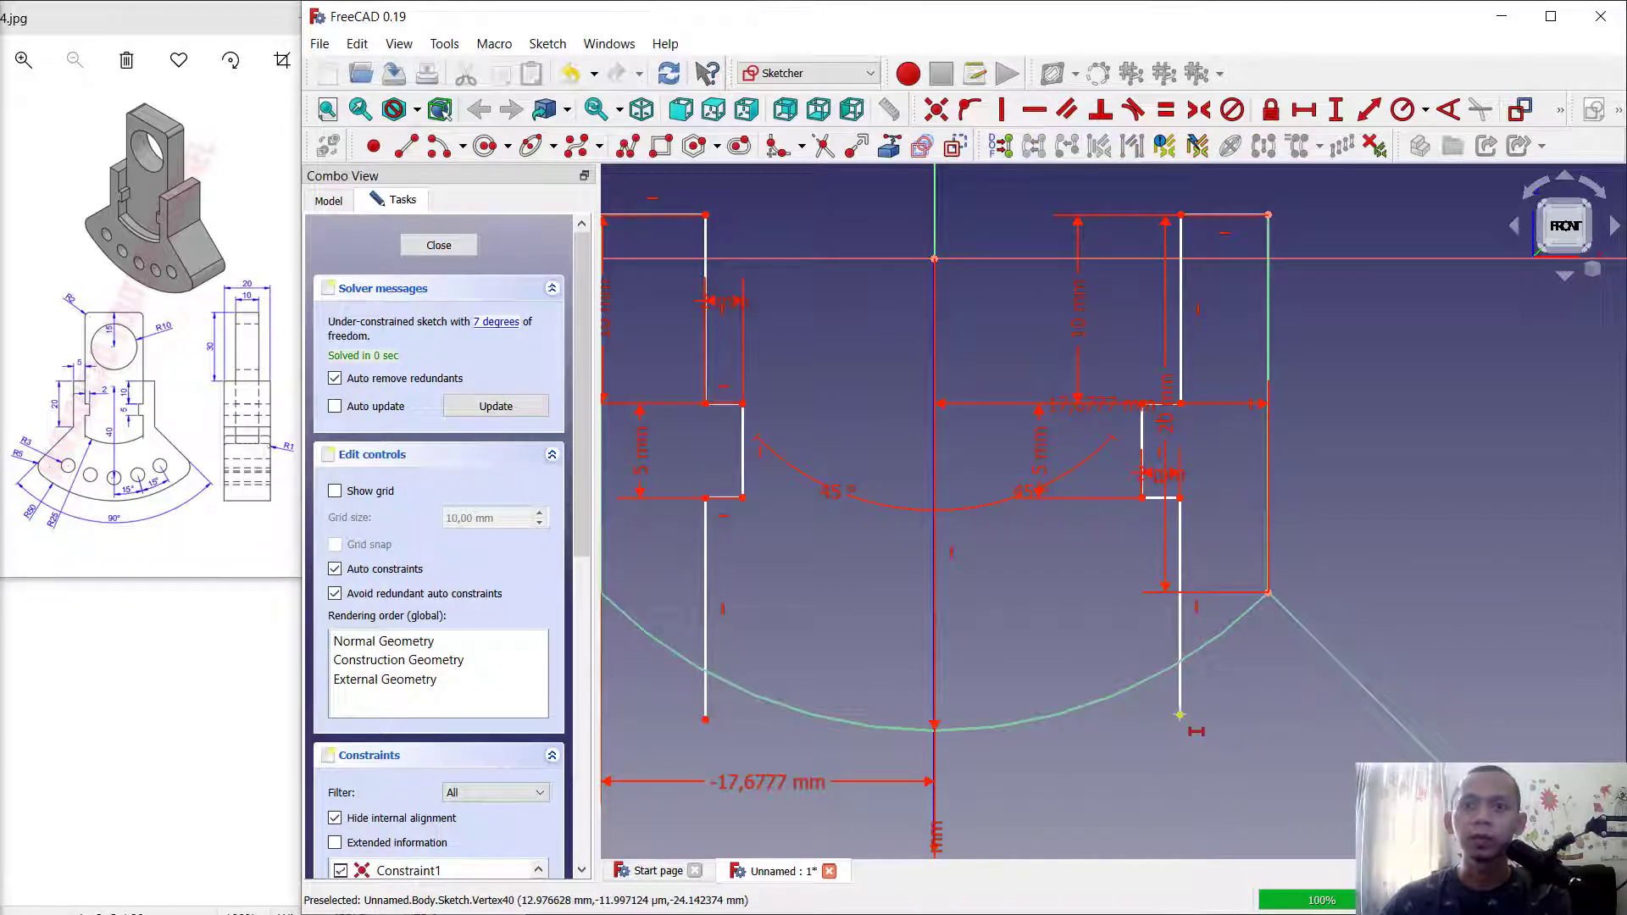
click(1269, 593)
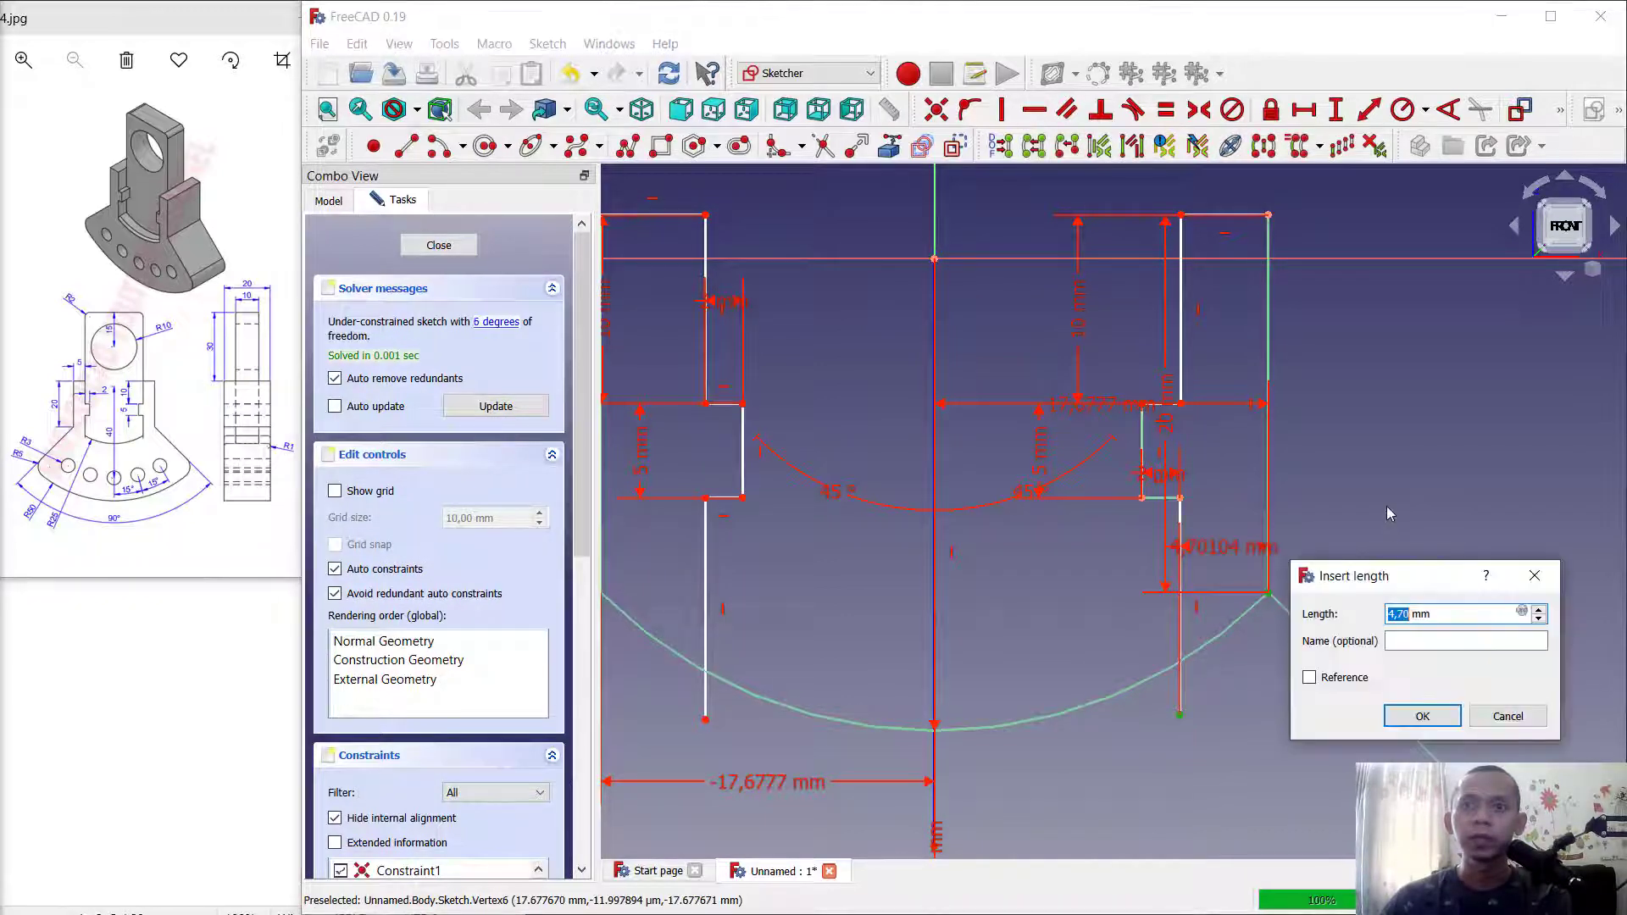
text(5)
key(Return)
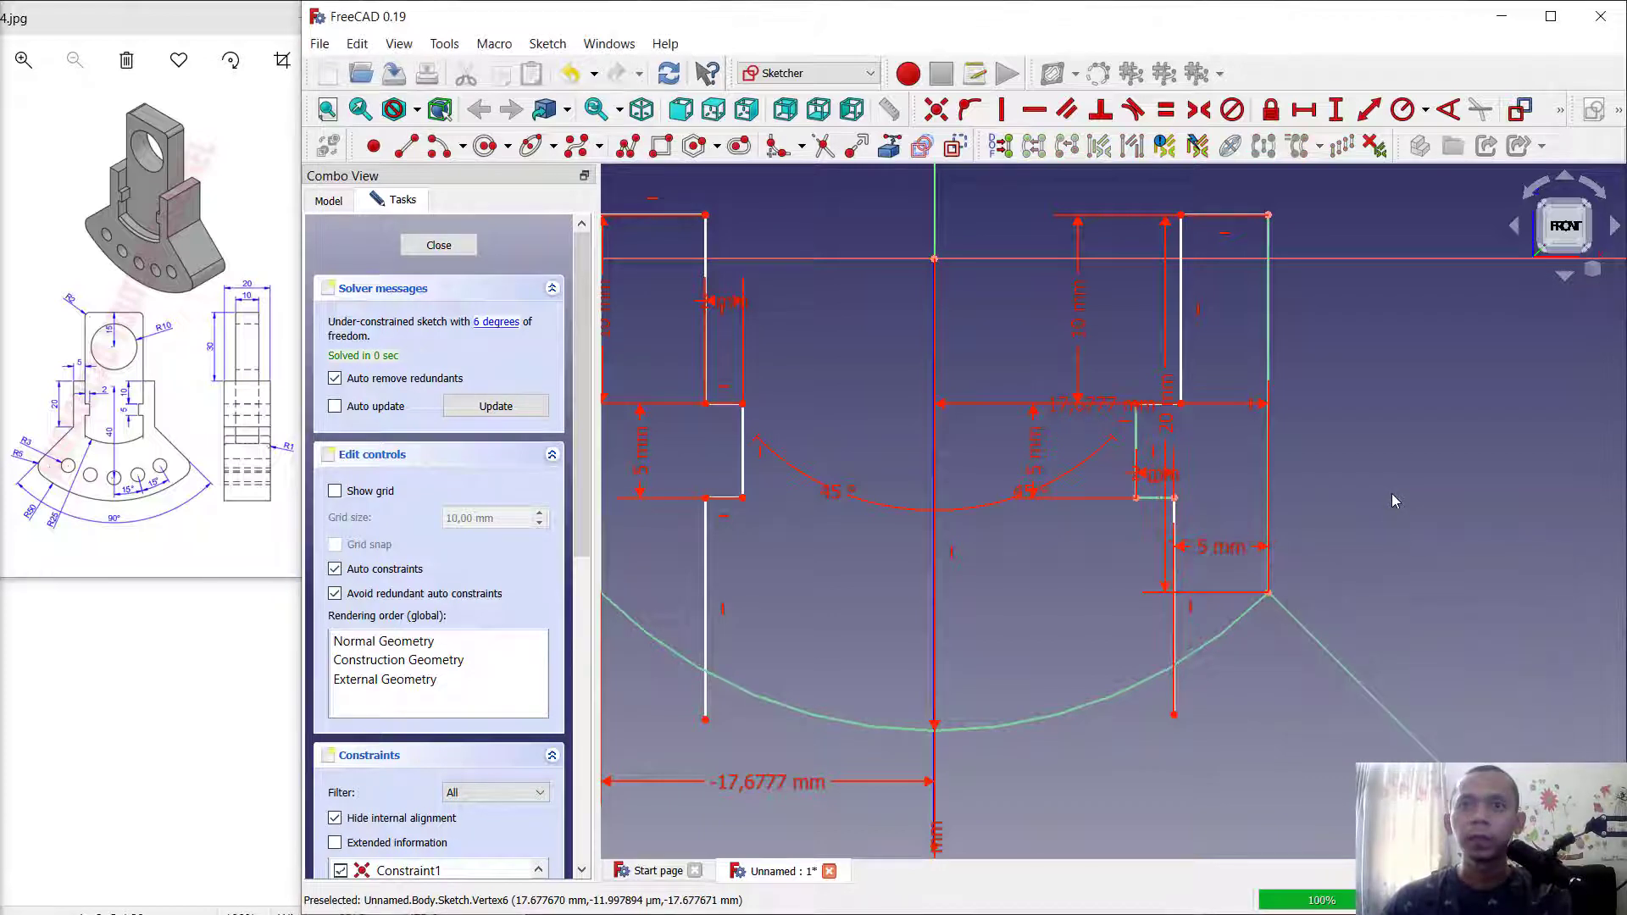
Constrain the horizontal distance between the left upright's lower inner endpoint and the adjacent inner-arc corner to 5 mm.
middle_drag(1027, 516, 1175, 532)
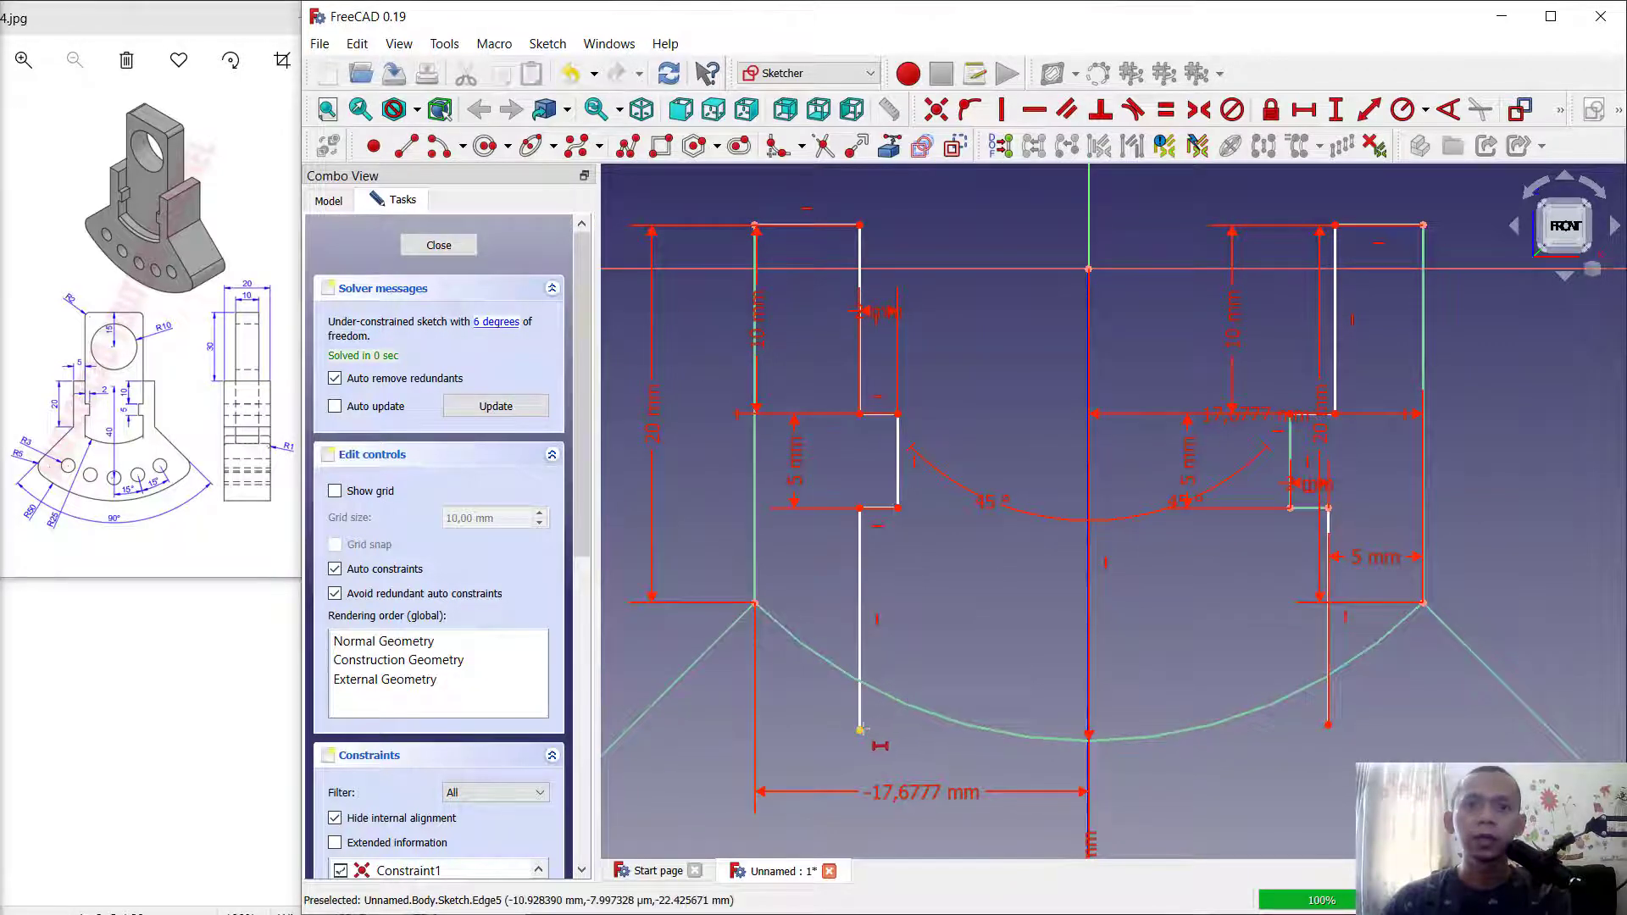
click(860, 729)
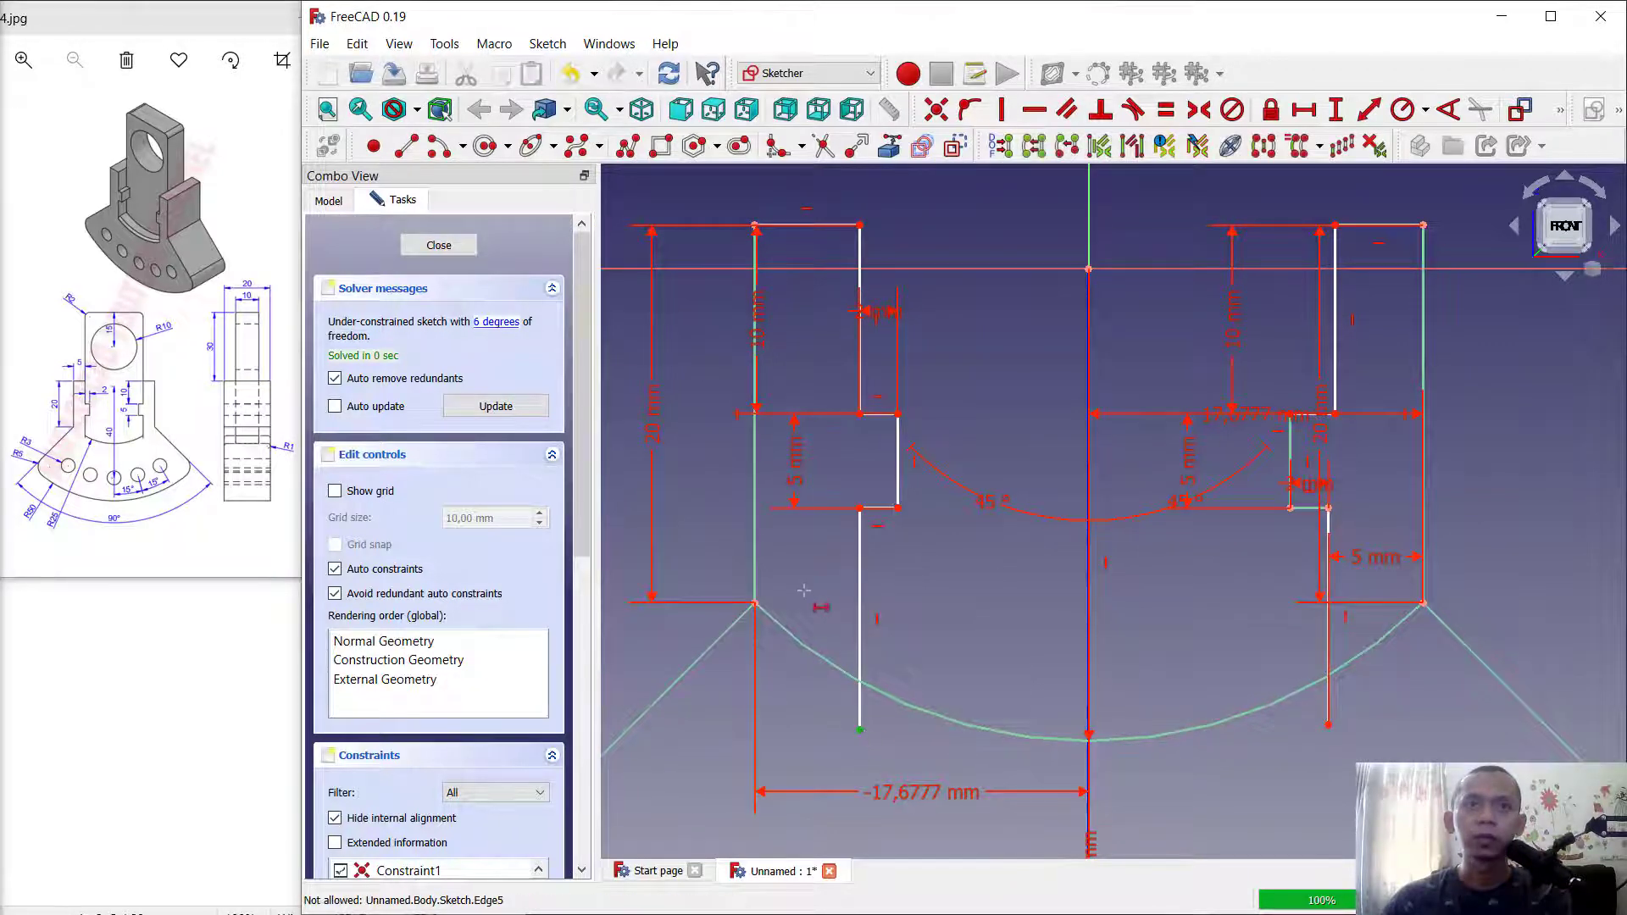
click(755, 603)
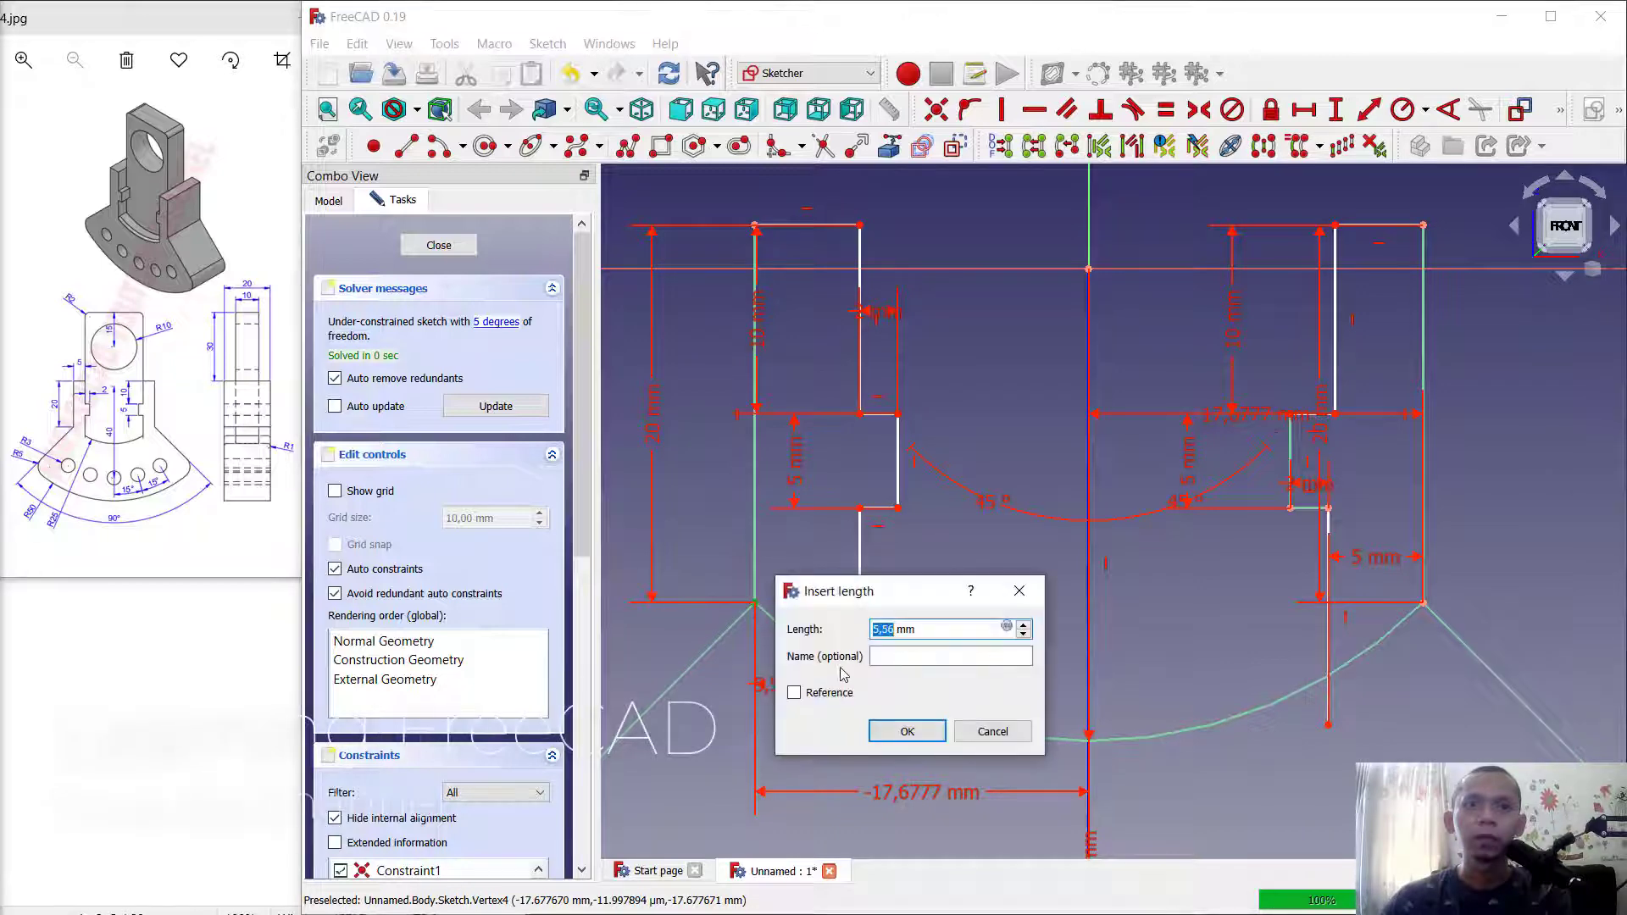
text(5)
key(Return)
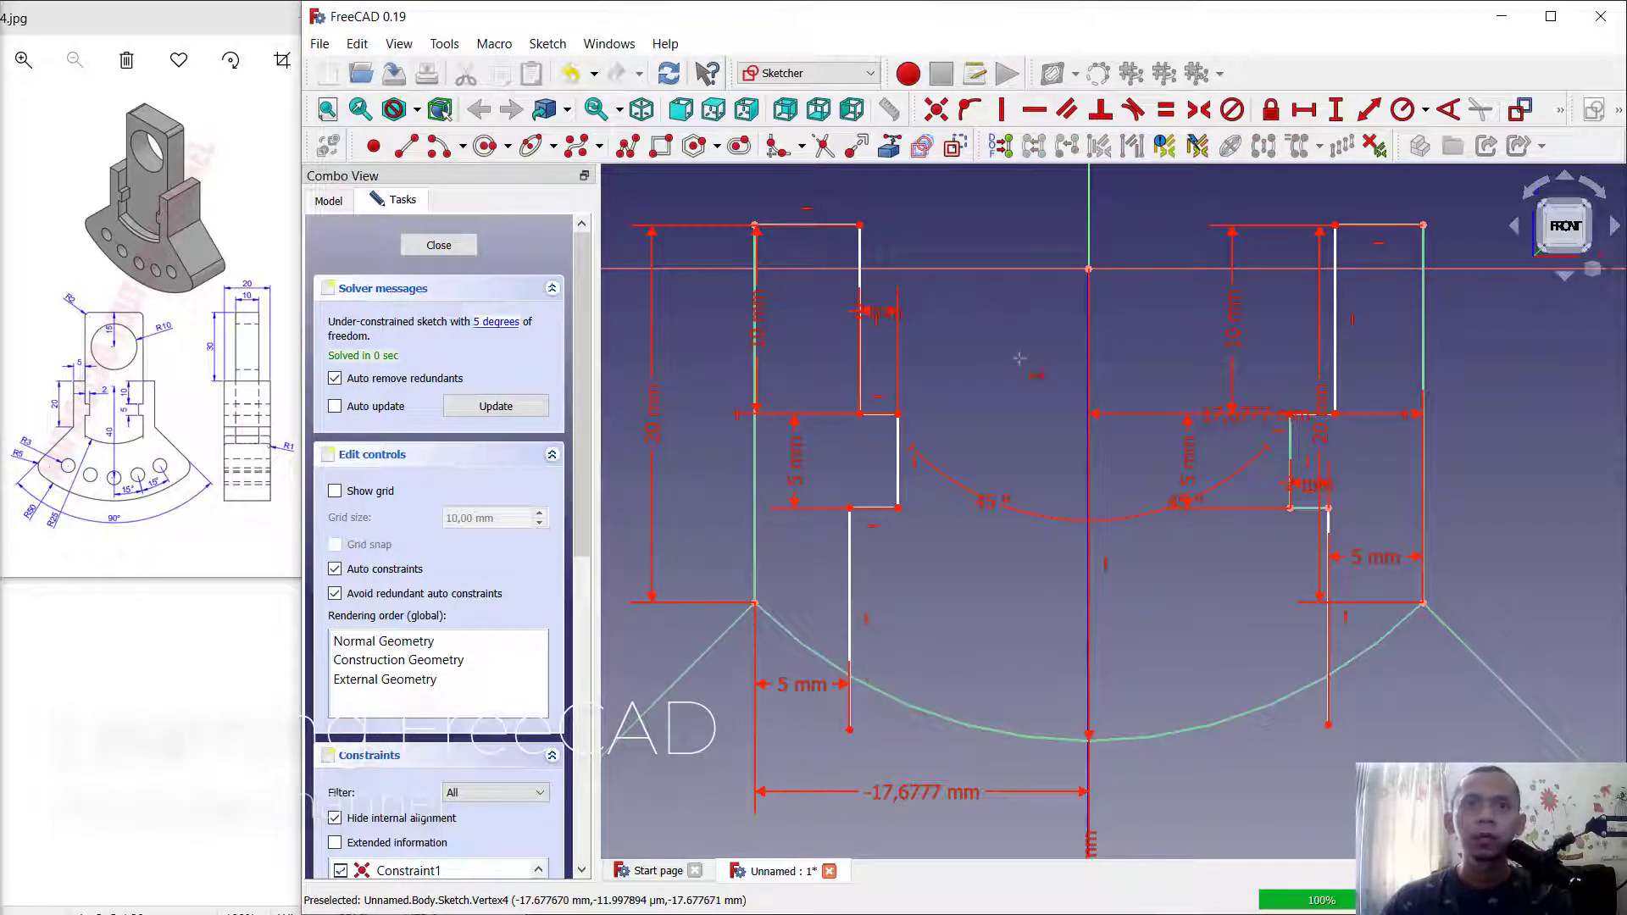
scroll(886, 407, up, 6)
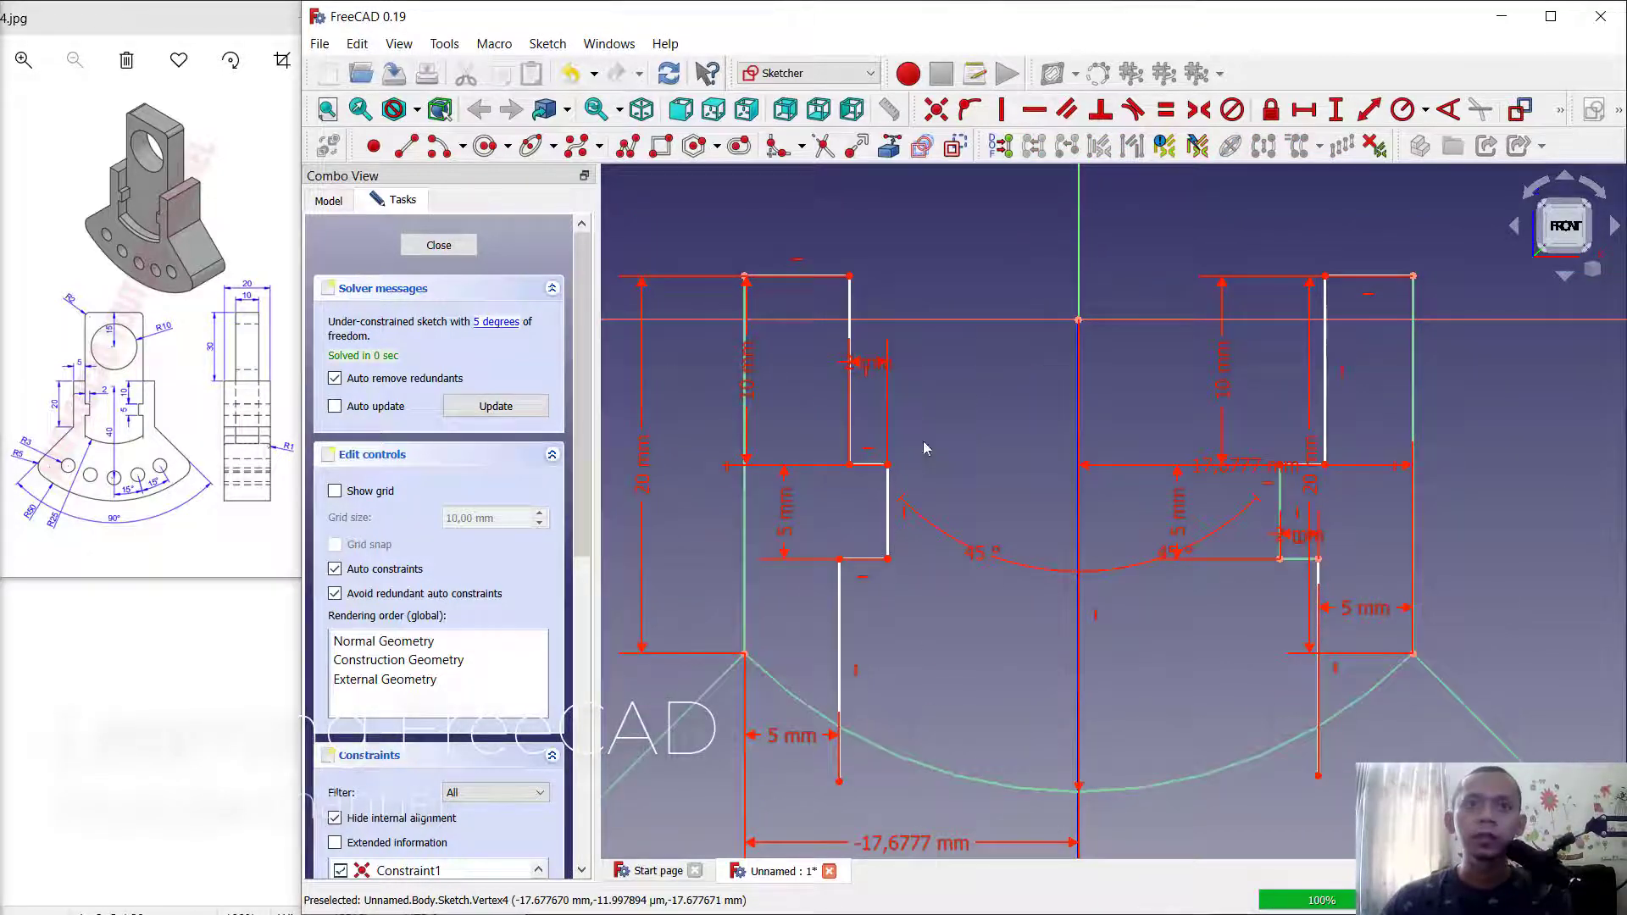
click(878, 462)
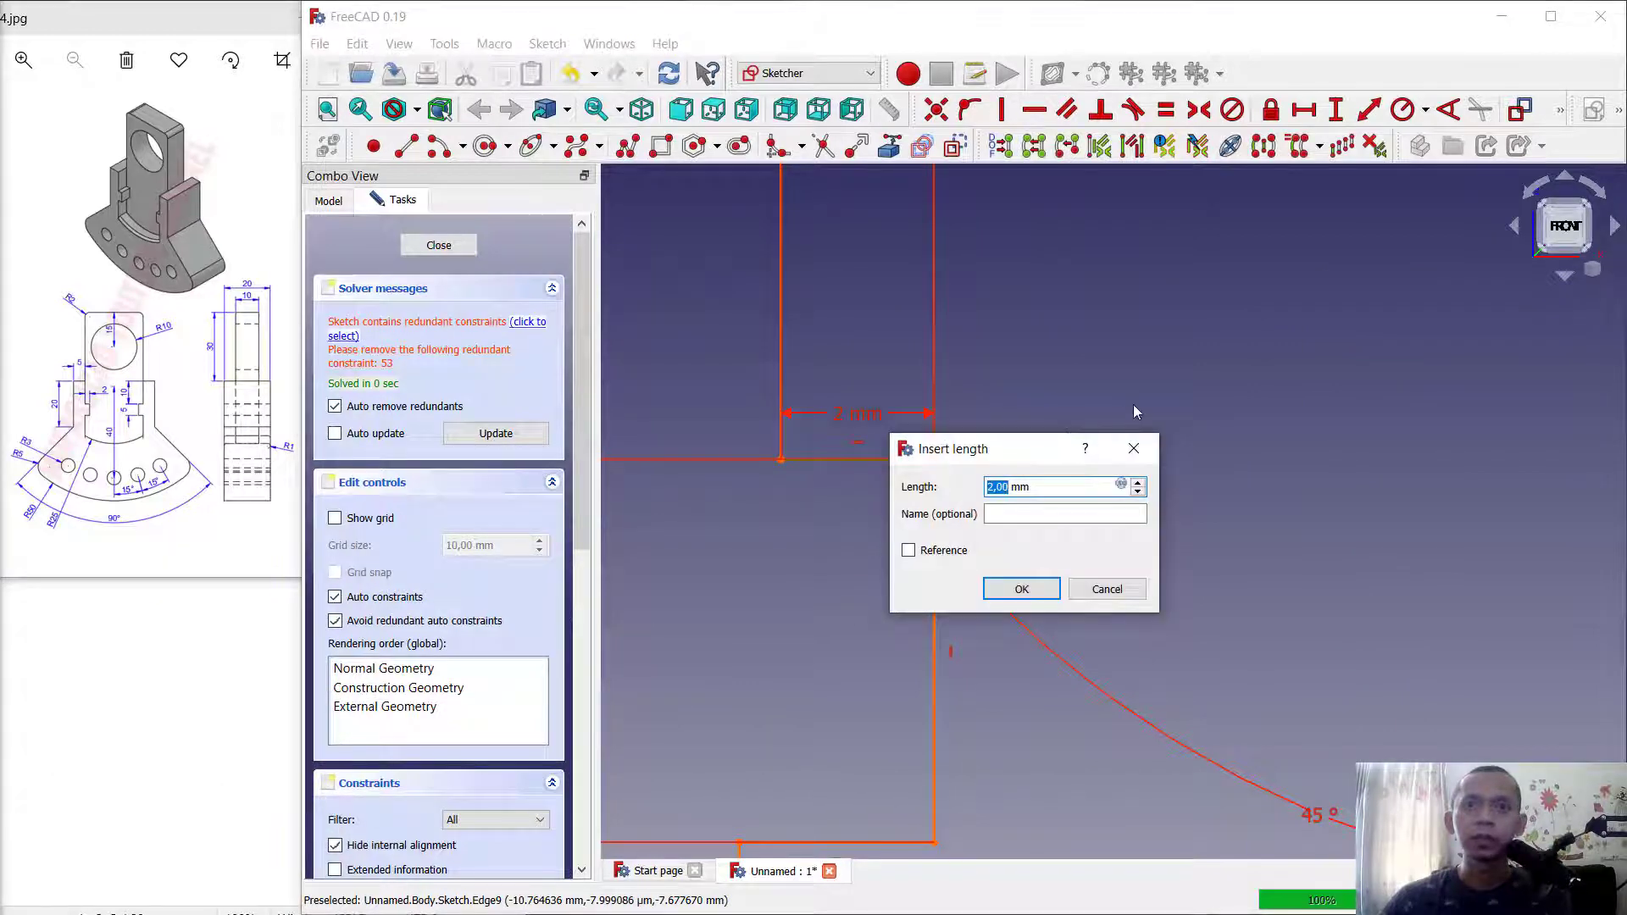
text(1)
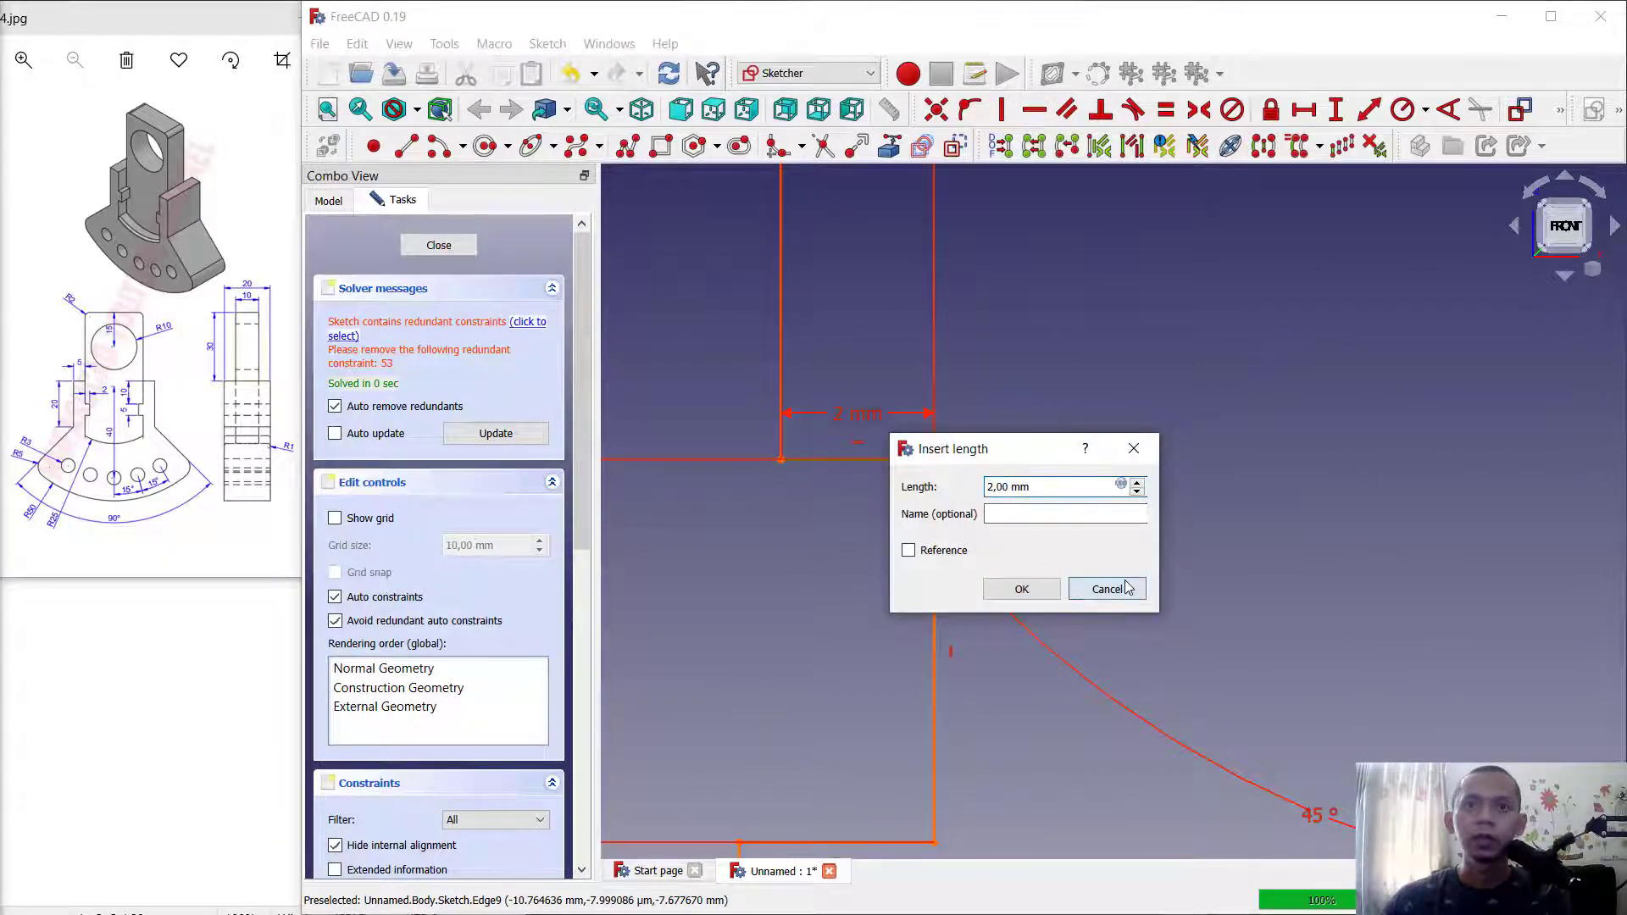
key(Return)
Constrain the lower edge of the left upright's tab to a horizontal length of 2 mm.
scroll(1123, 565, up, 3)
scroll(910, 630, up, 3)
click(912, 626)
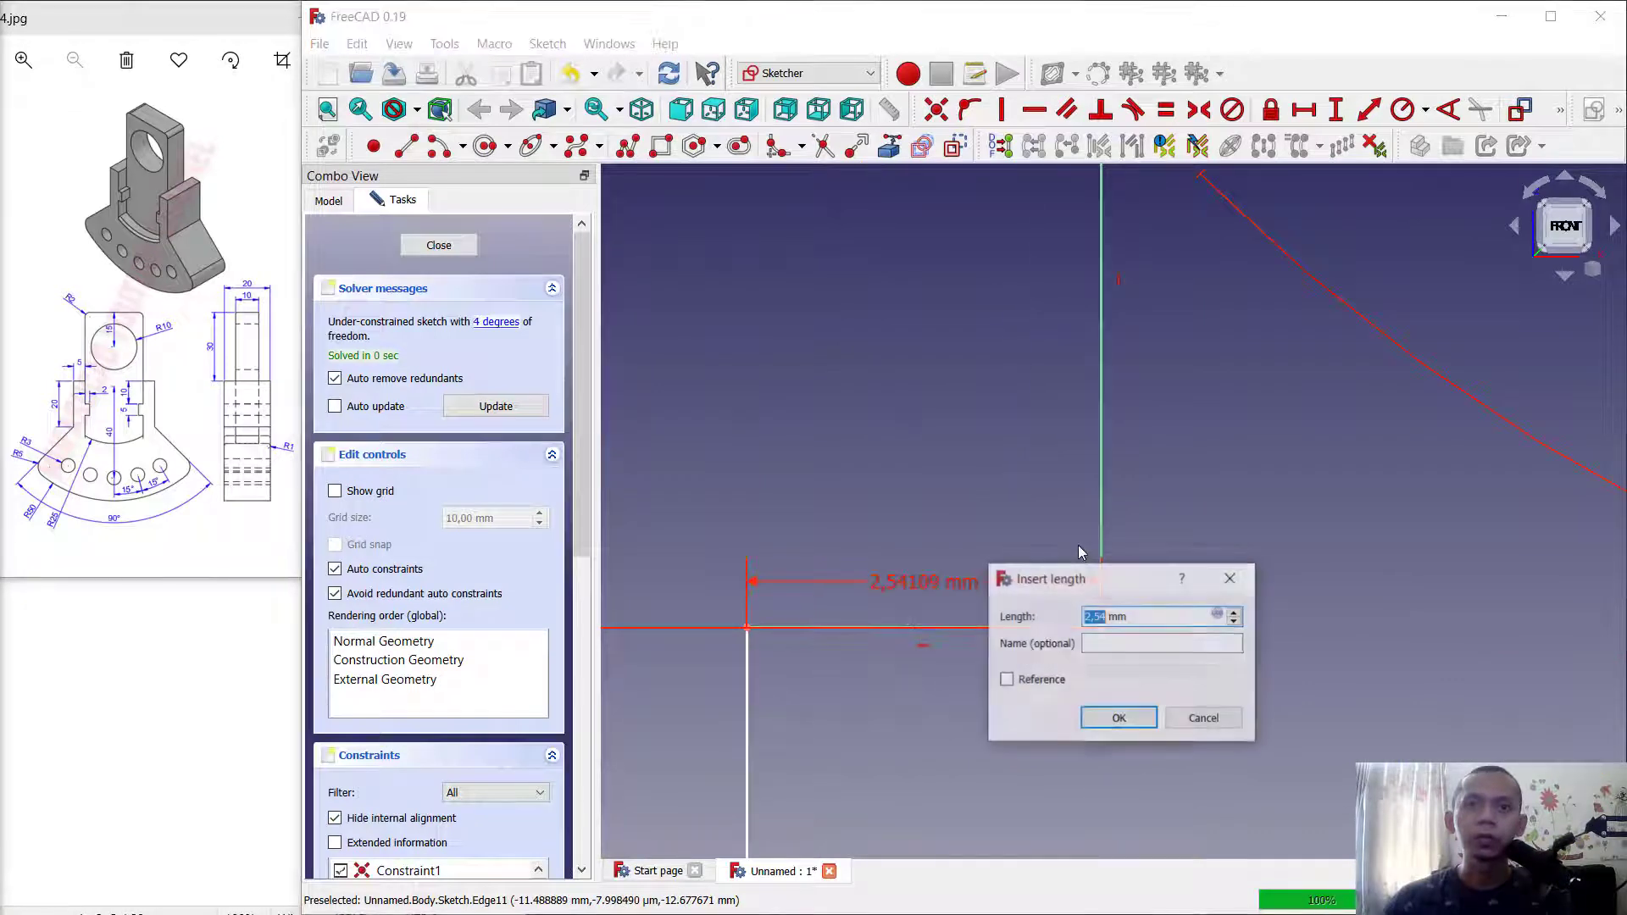
text(2)
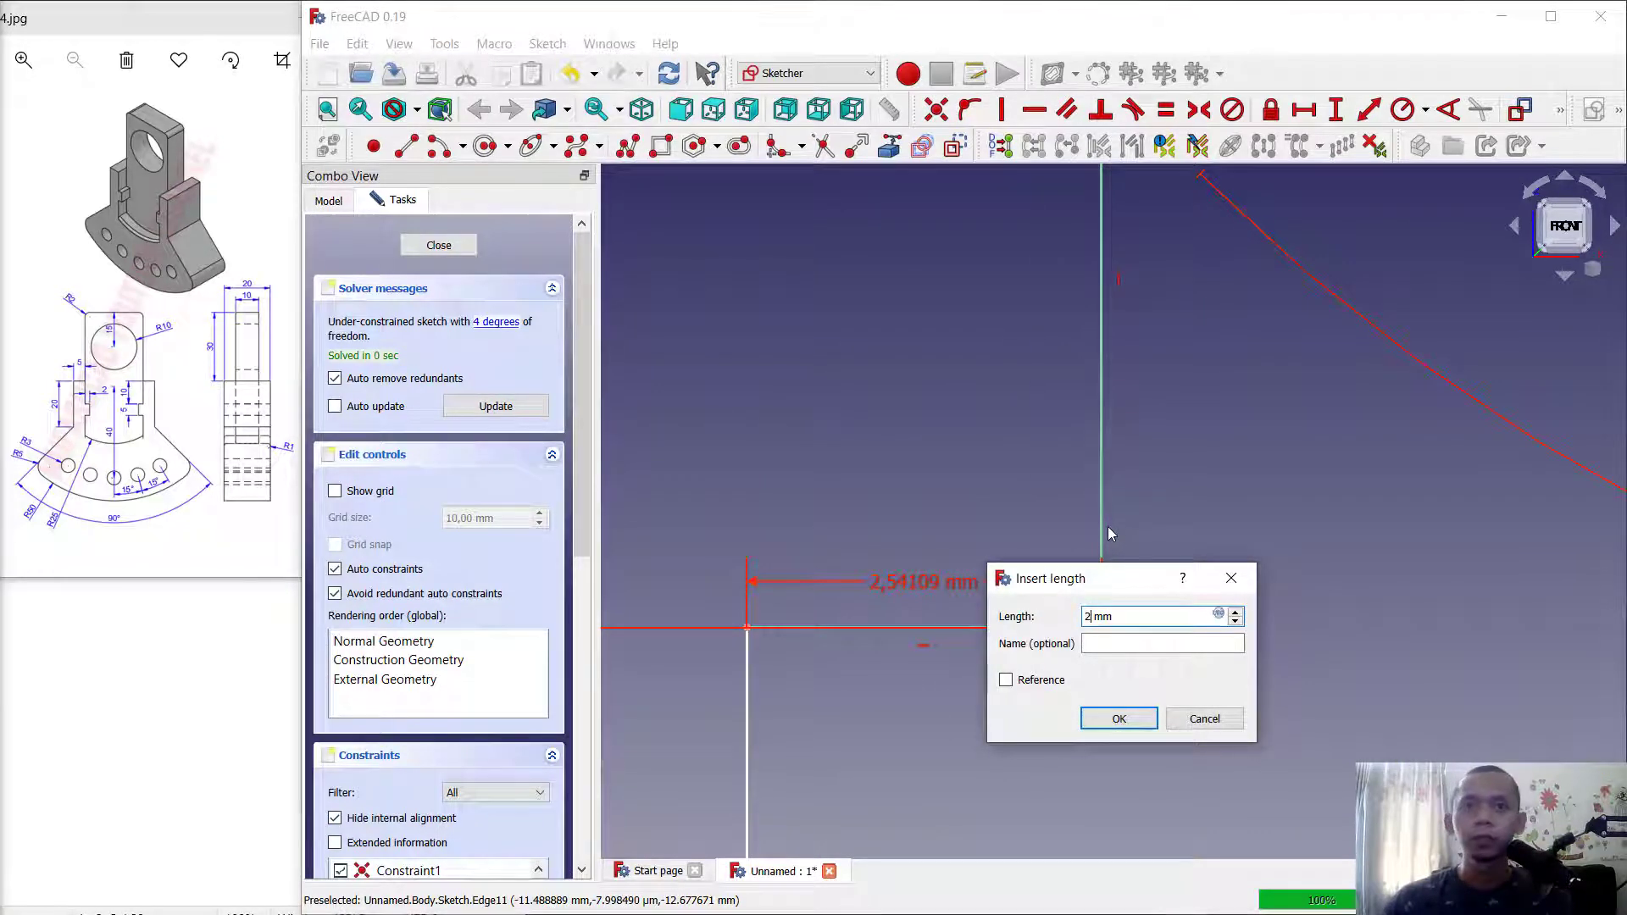
key(Return)
scroll(1107, 527, up, 3)
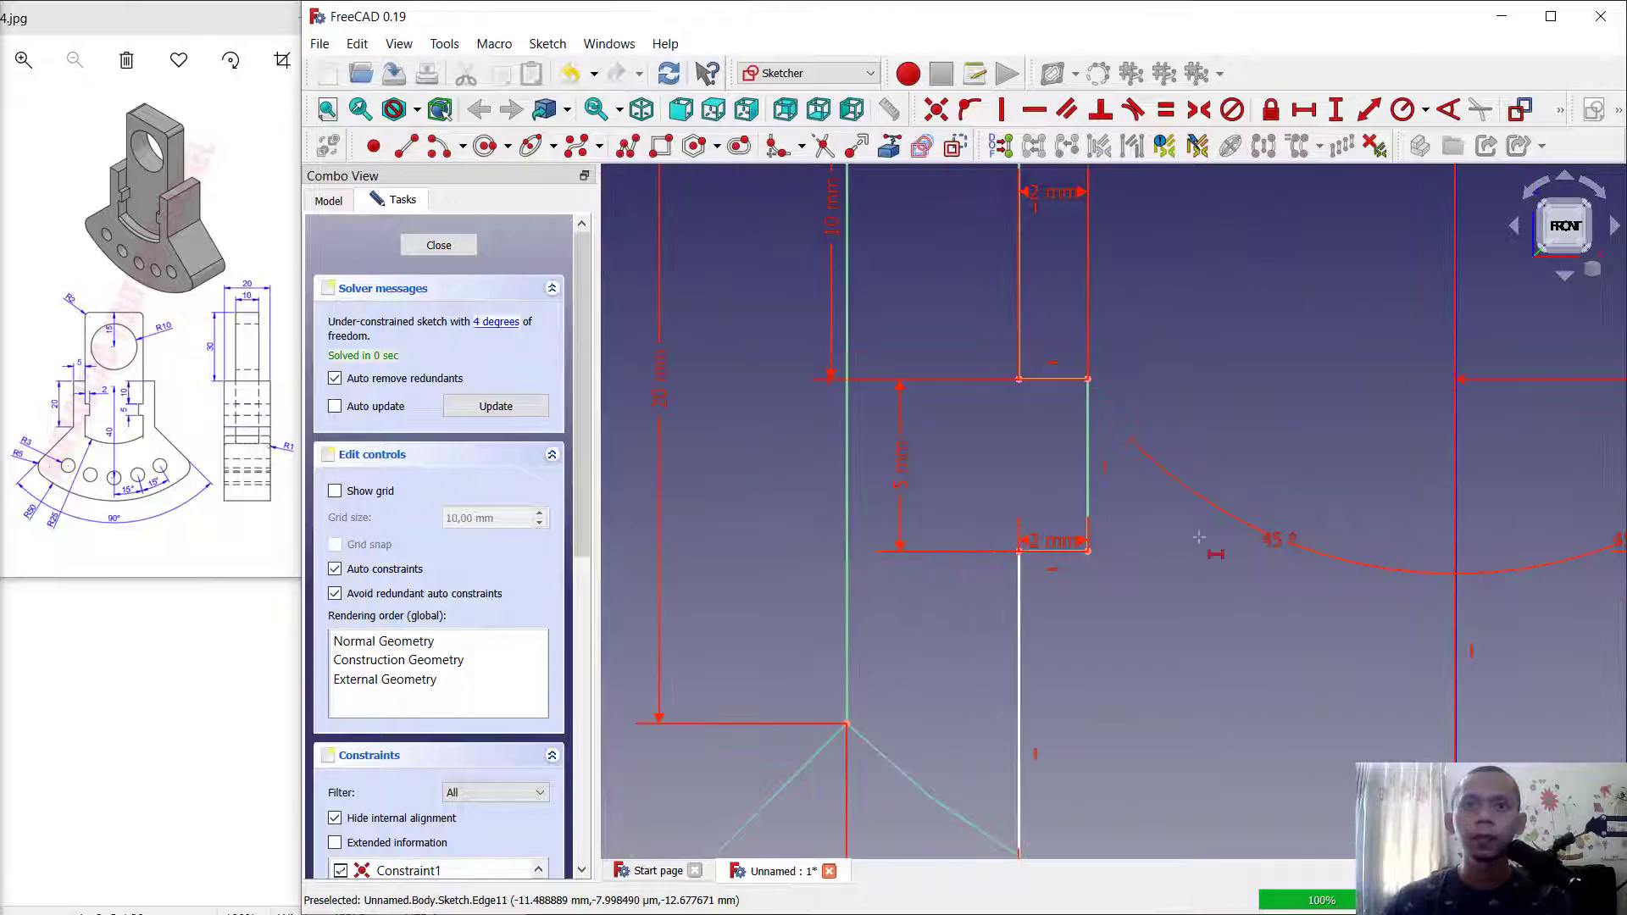
Constrain the upper edge of the right upright's tab to a horizontal length of 2 mm.
scroll(1199, 537, down, 5)
scroll(1283, 389, up, 5)
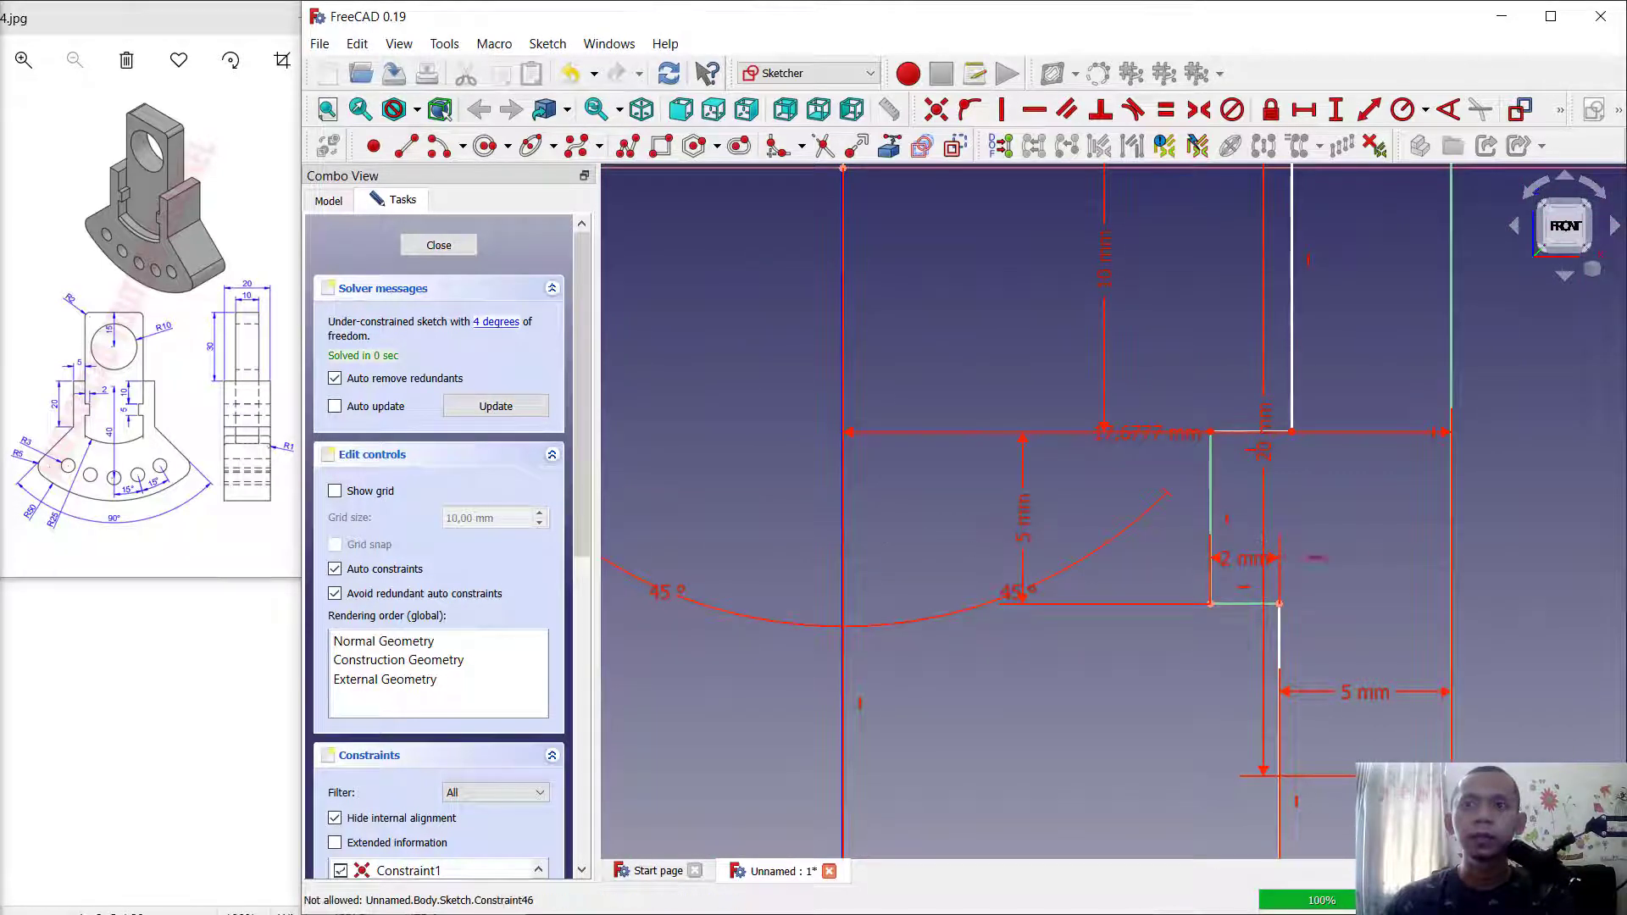
scroll(1277, 398, up, 5)
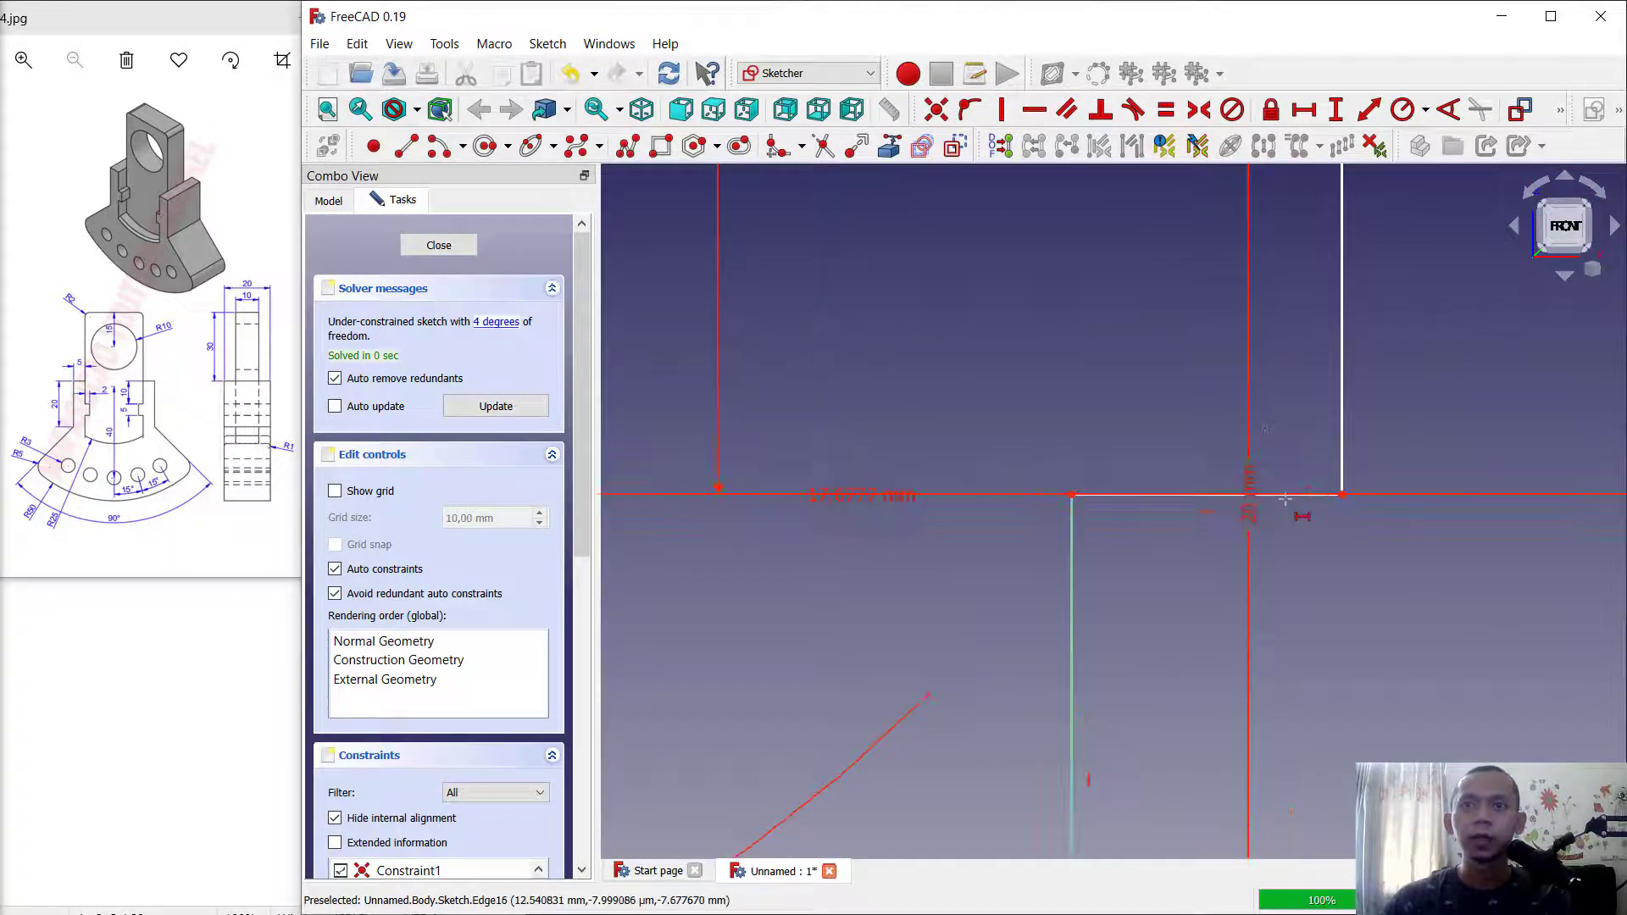
click(1285, 495)
text(2)
key(Return)
scroll(1306, 449, down, 5)
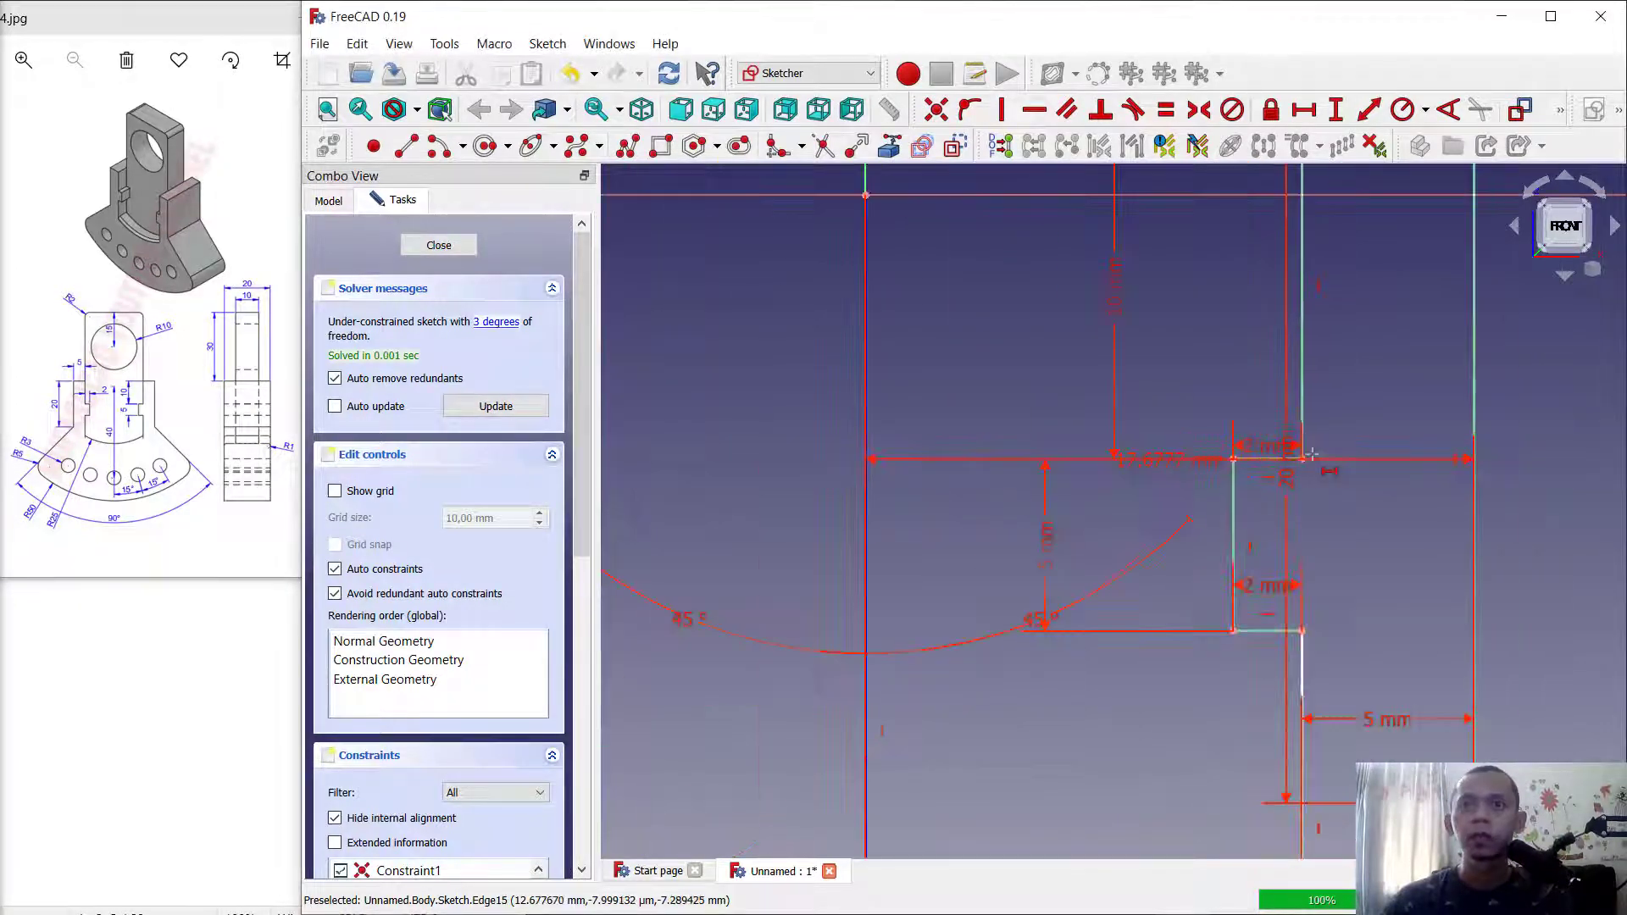
scroll(1316, 458, down, 3)
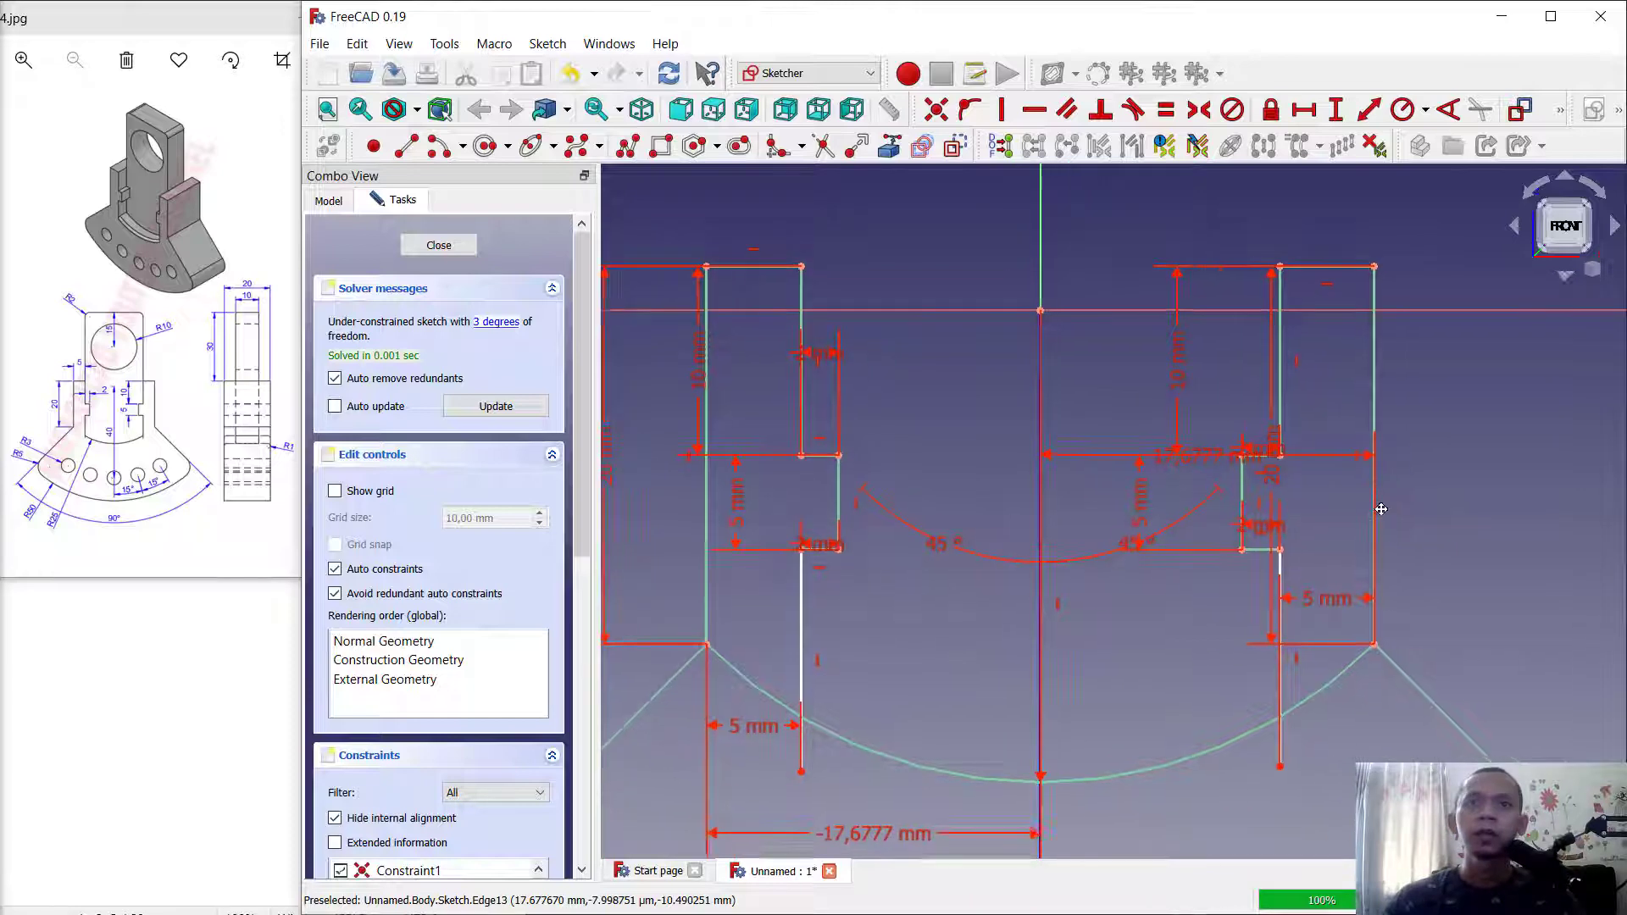
Close the sketch to inspect the inner edges crossing the arc, and reopen it for editing.
click(449, 245)
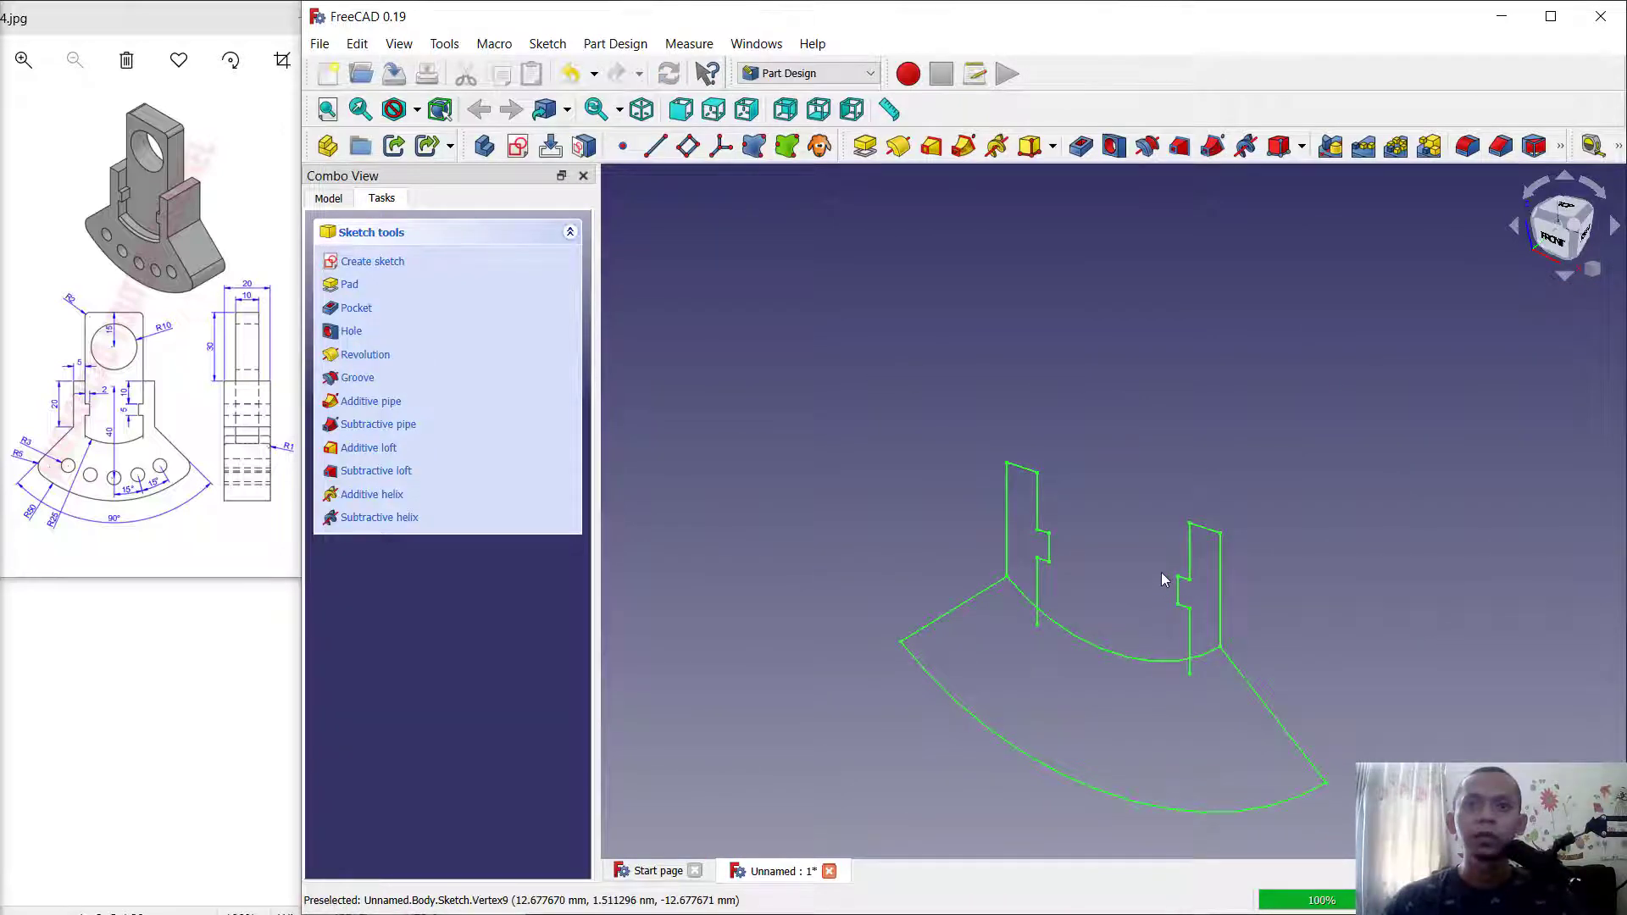
scroll(1059, 583, up, 4)
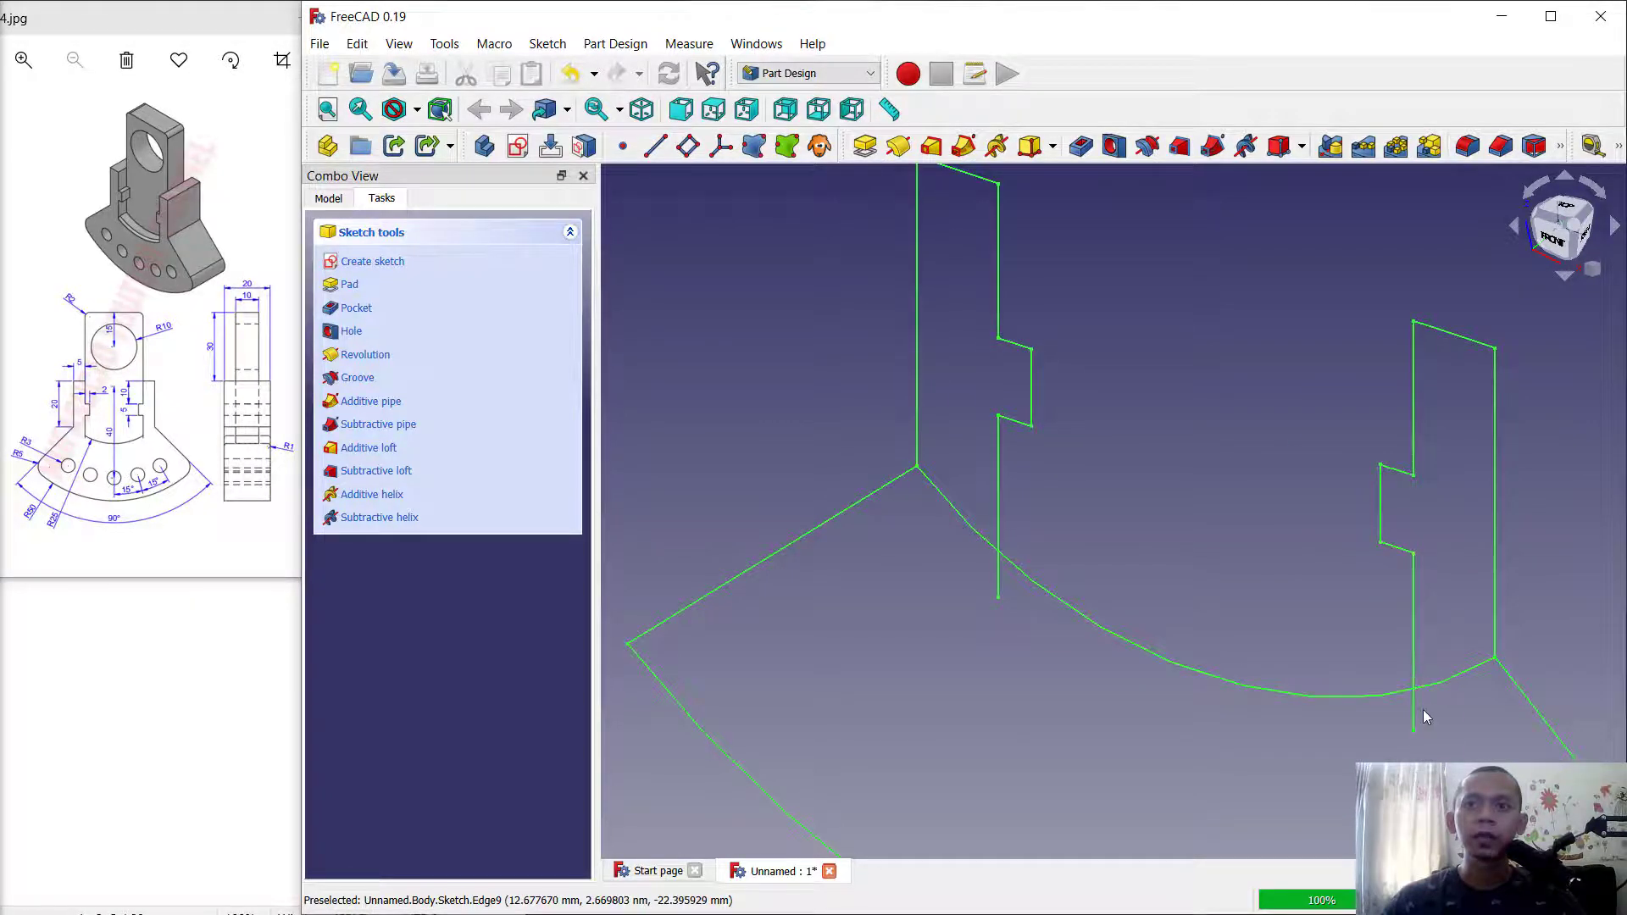
click(329, 199)
right_click(423, 331)
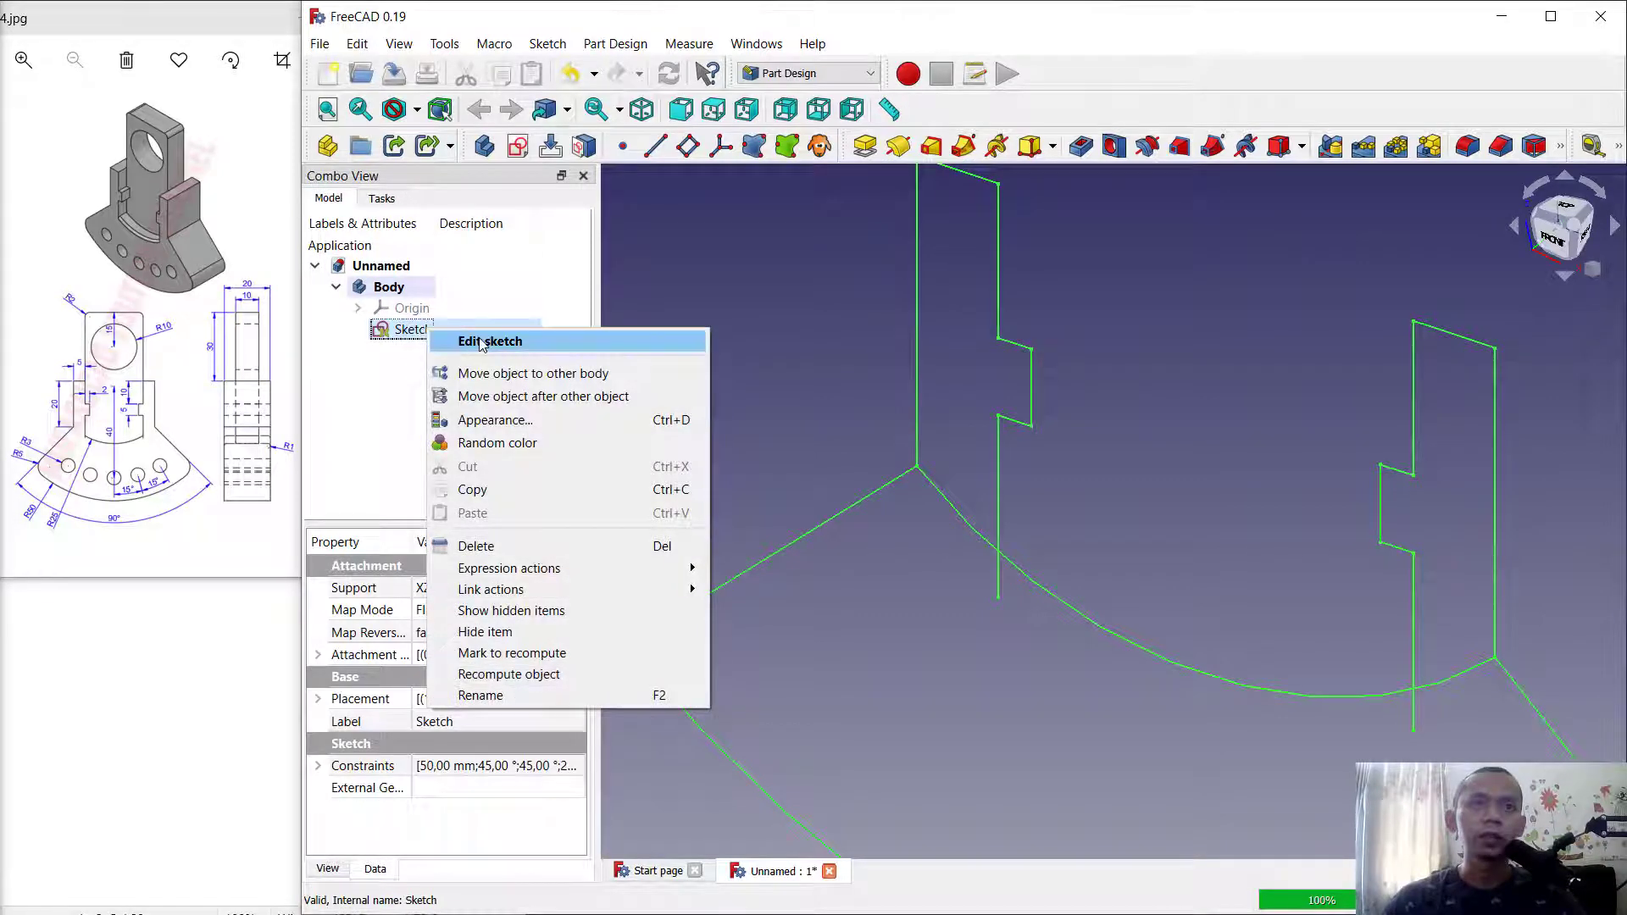
click(525, 342)
Trim the lower ends of both uprights' inner vertical edges where they extend past the inner arc.
middle_drag(1013, 555, 988, 474)
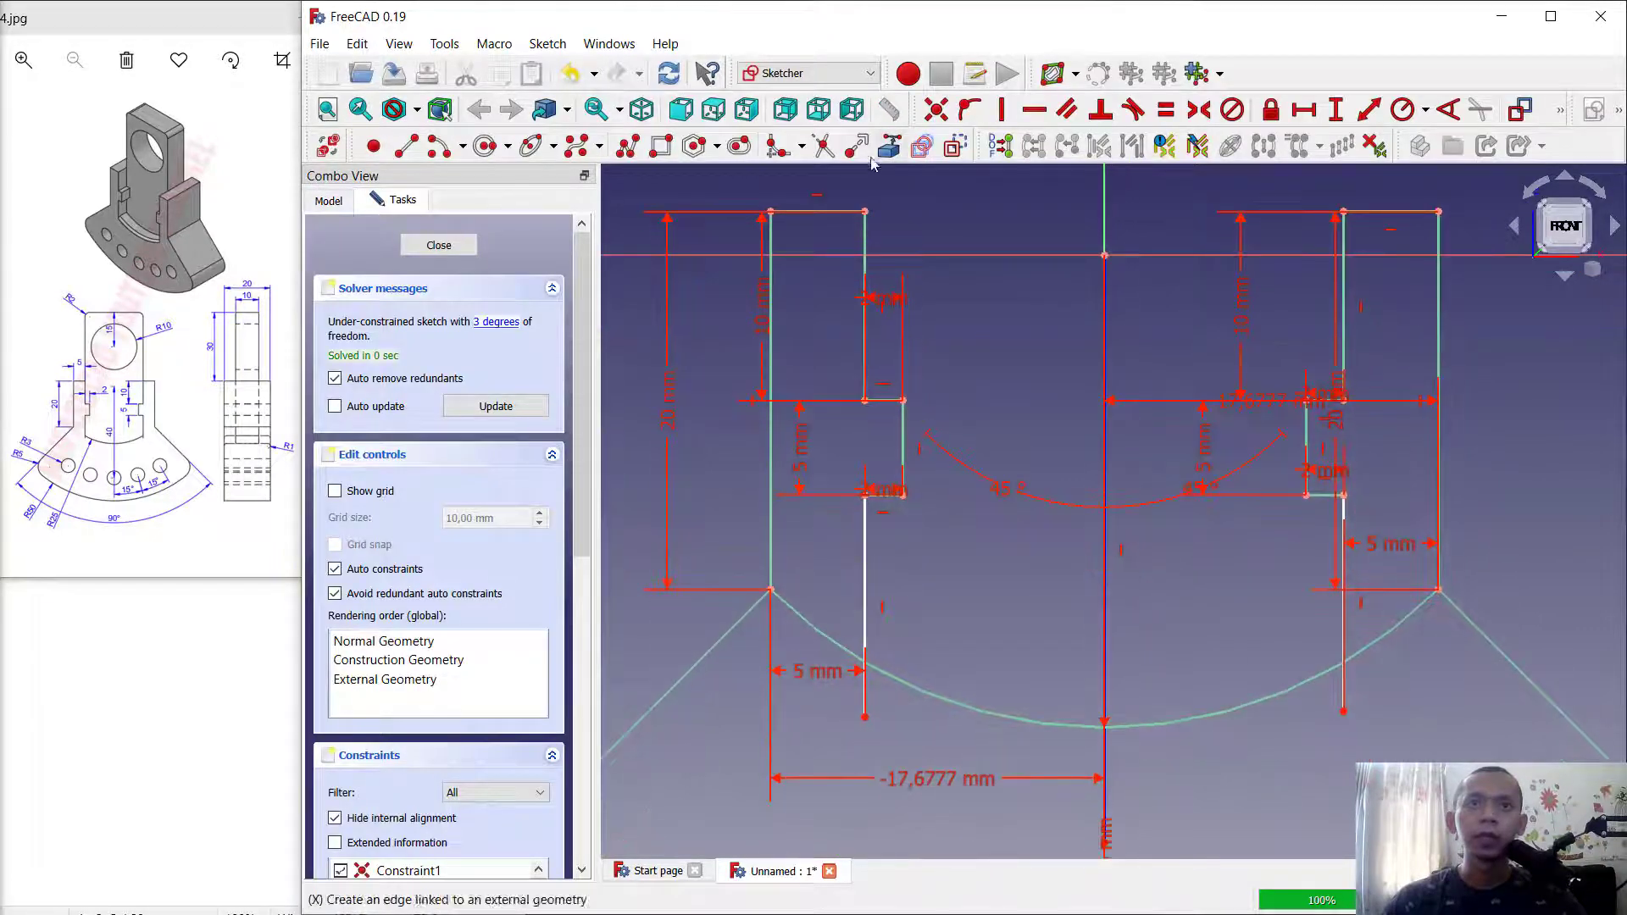
click(837, 150)
scroll(932, 780, up, 1)
scroll(908, 593, up, 1)
click(908, 585)
scroll(1008, 571, down, 2)
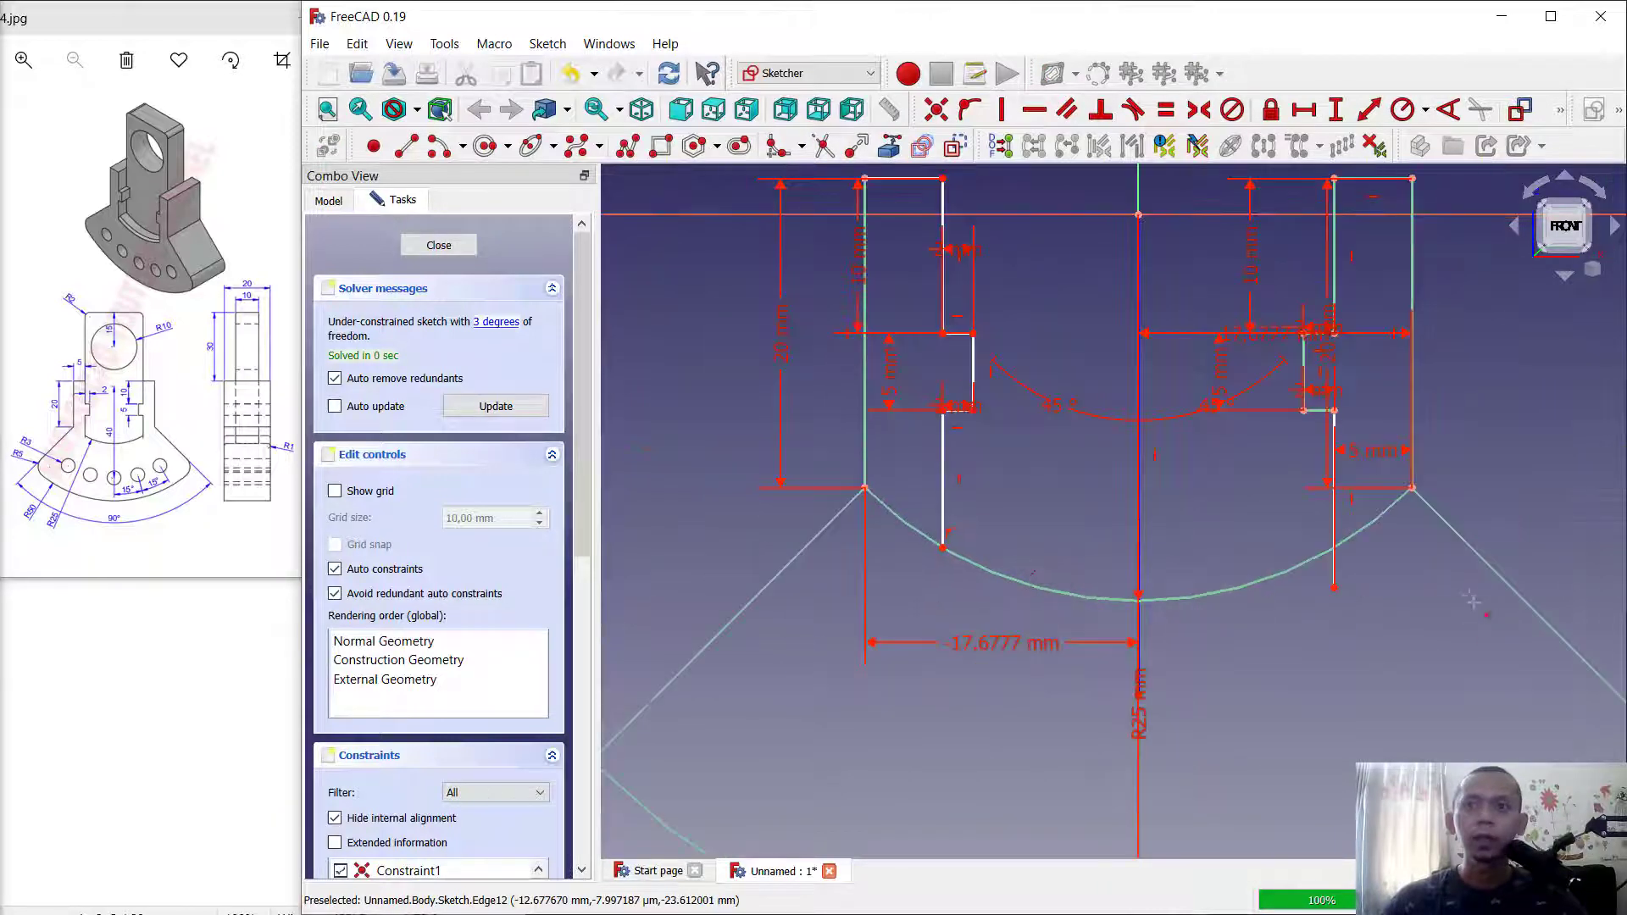
scroll(1343, 575, up, 3)
click(1340, 581)
scroll(1390, 532, down, 3)
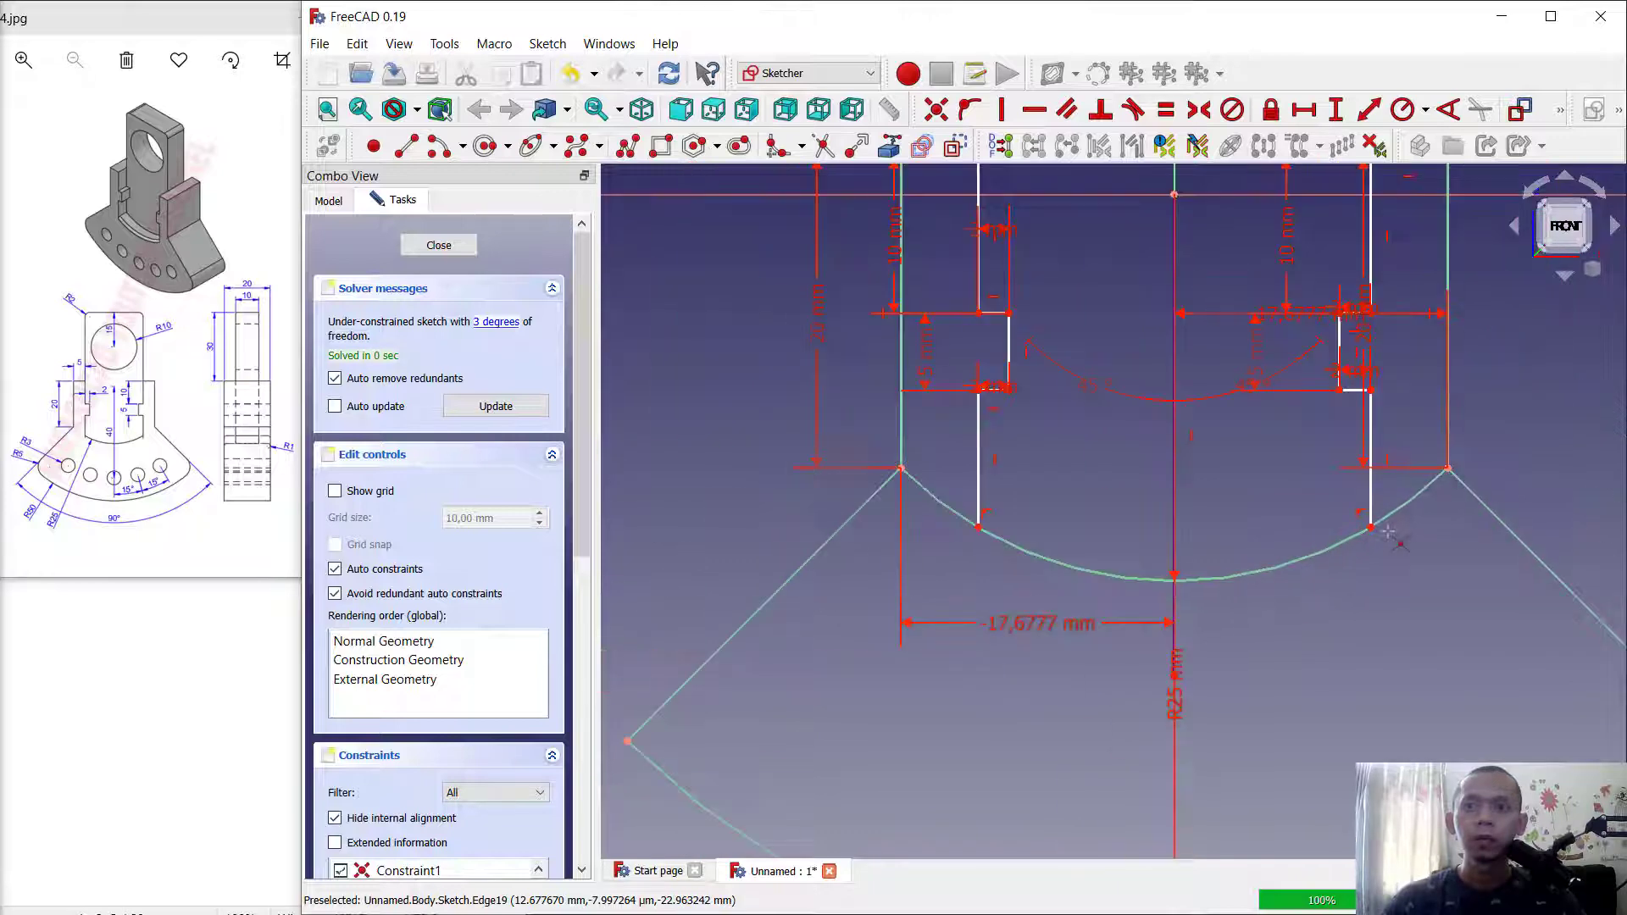
Trim the two inner-arc segments lying between the outer and inner edges of each upright.
click(1414, 505)
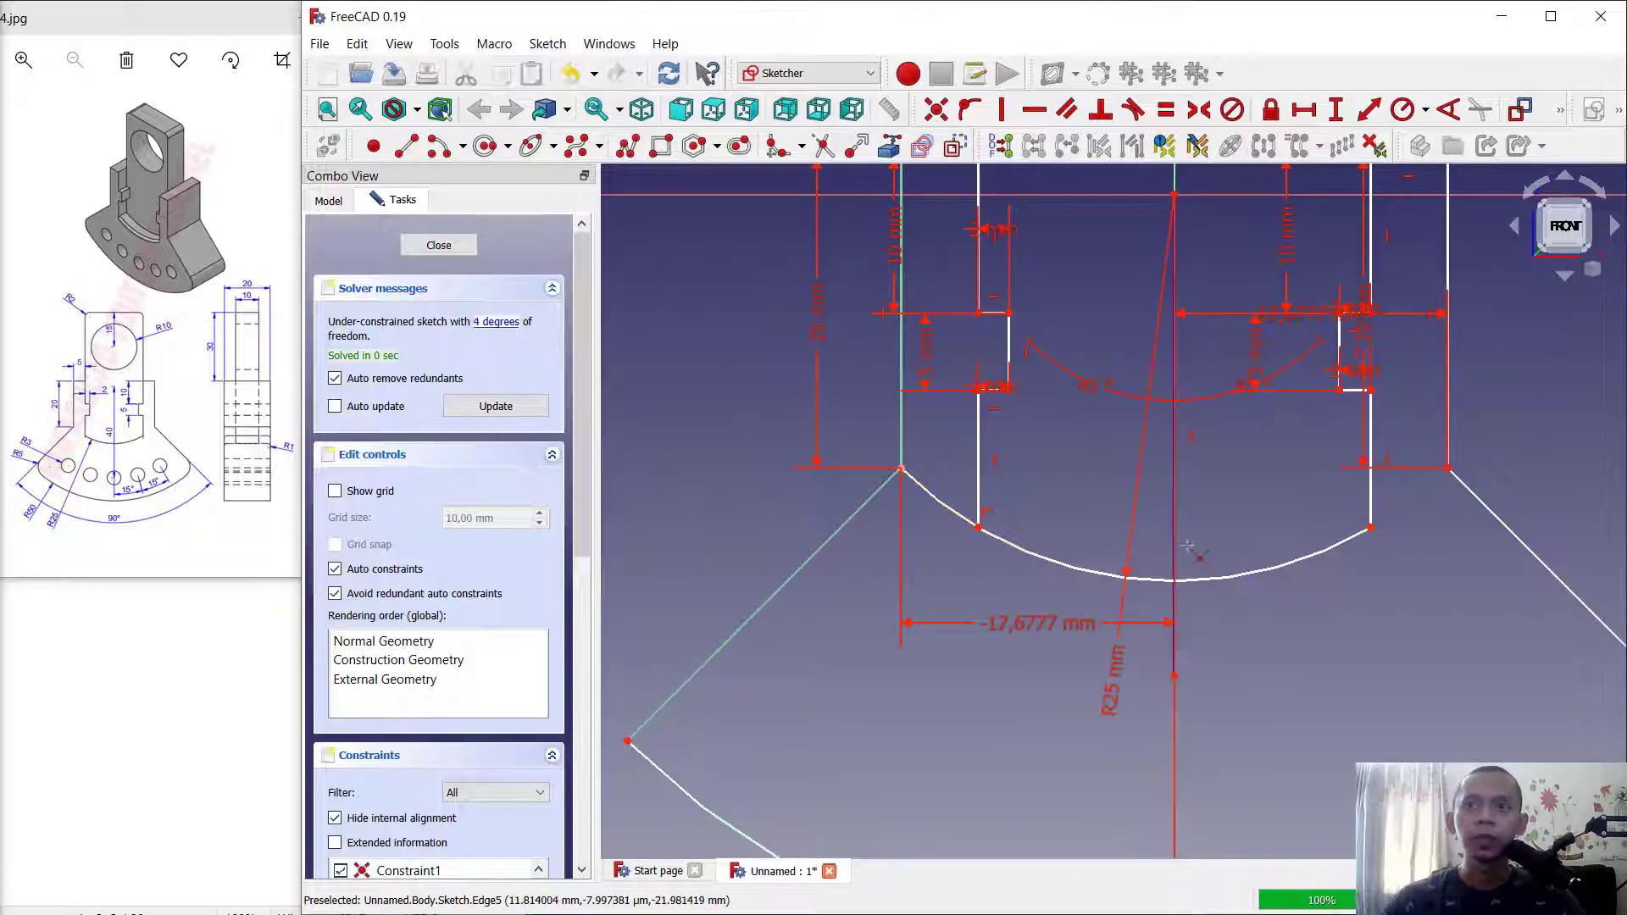
click(1147, 479)
scroll(1146, 479, down, 2)
scroll(1079, 436, up, 4)
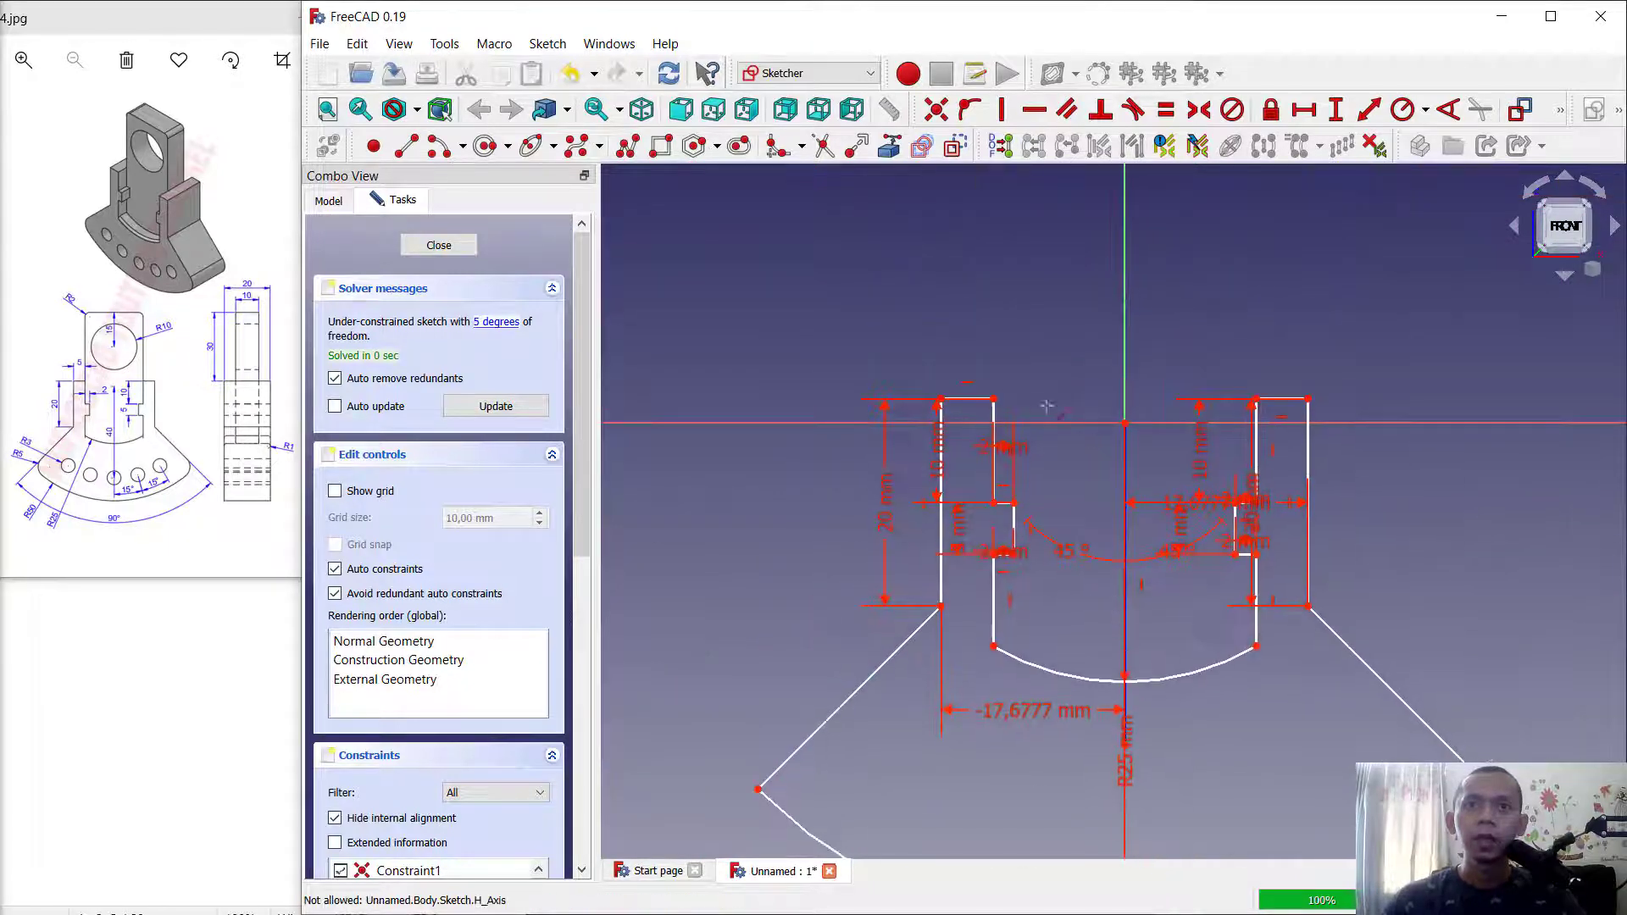
Constrain the top edges of both uprights to a horizontal length of 5 mm.
click(1303, 109)
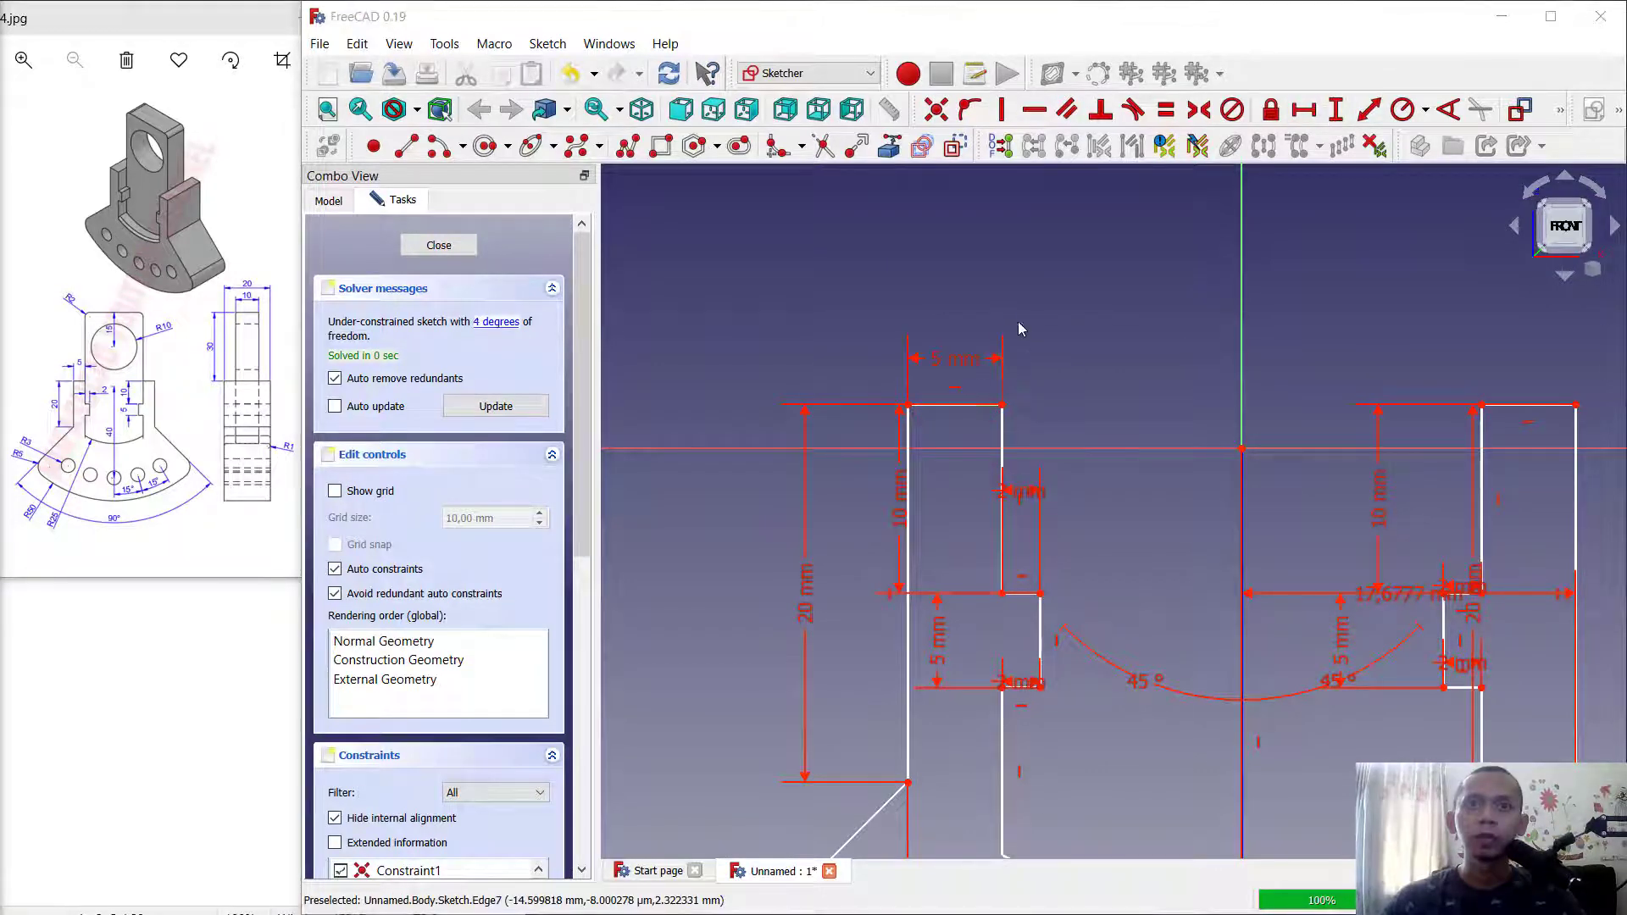
click(1006, 349)
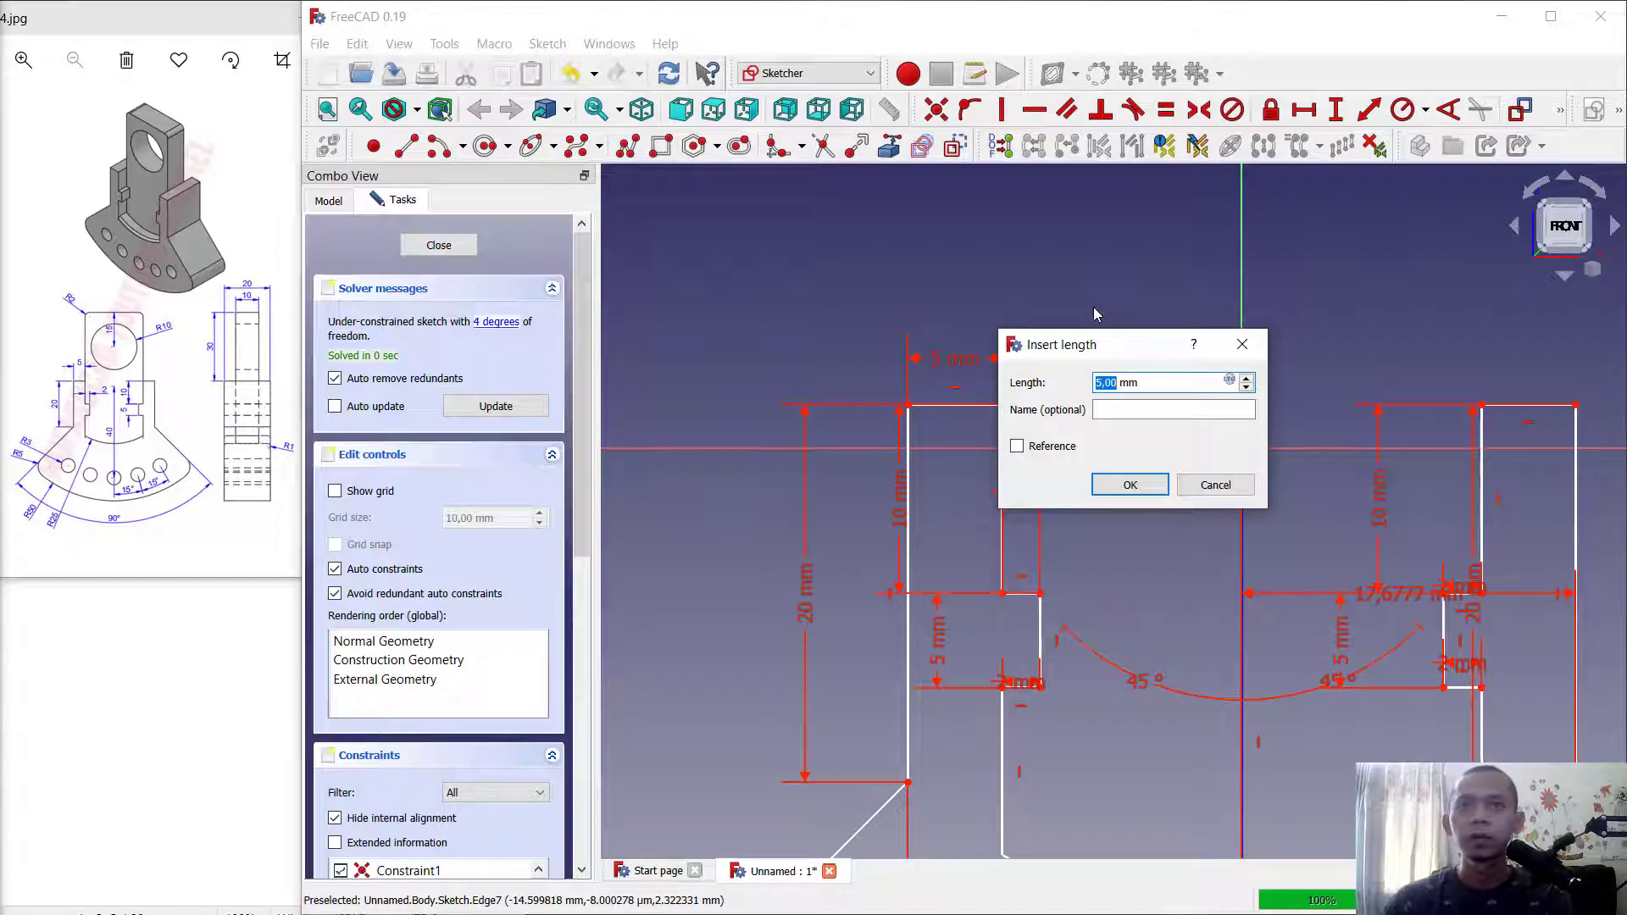
key(Return)
click(1507, 354)
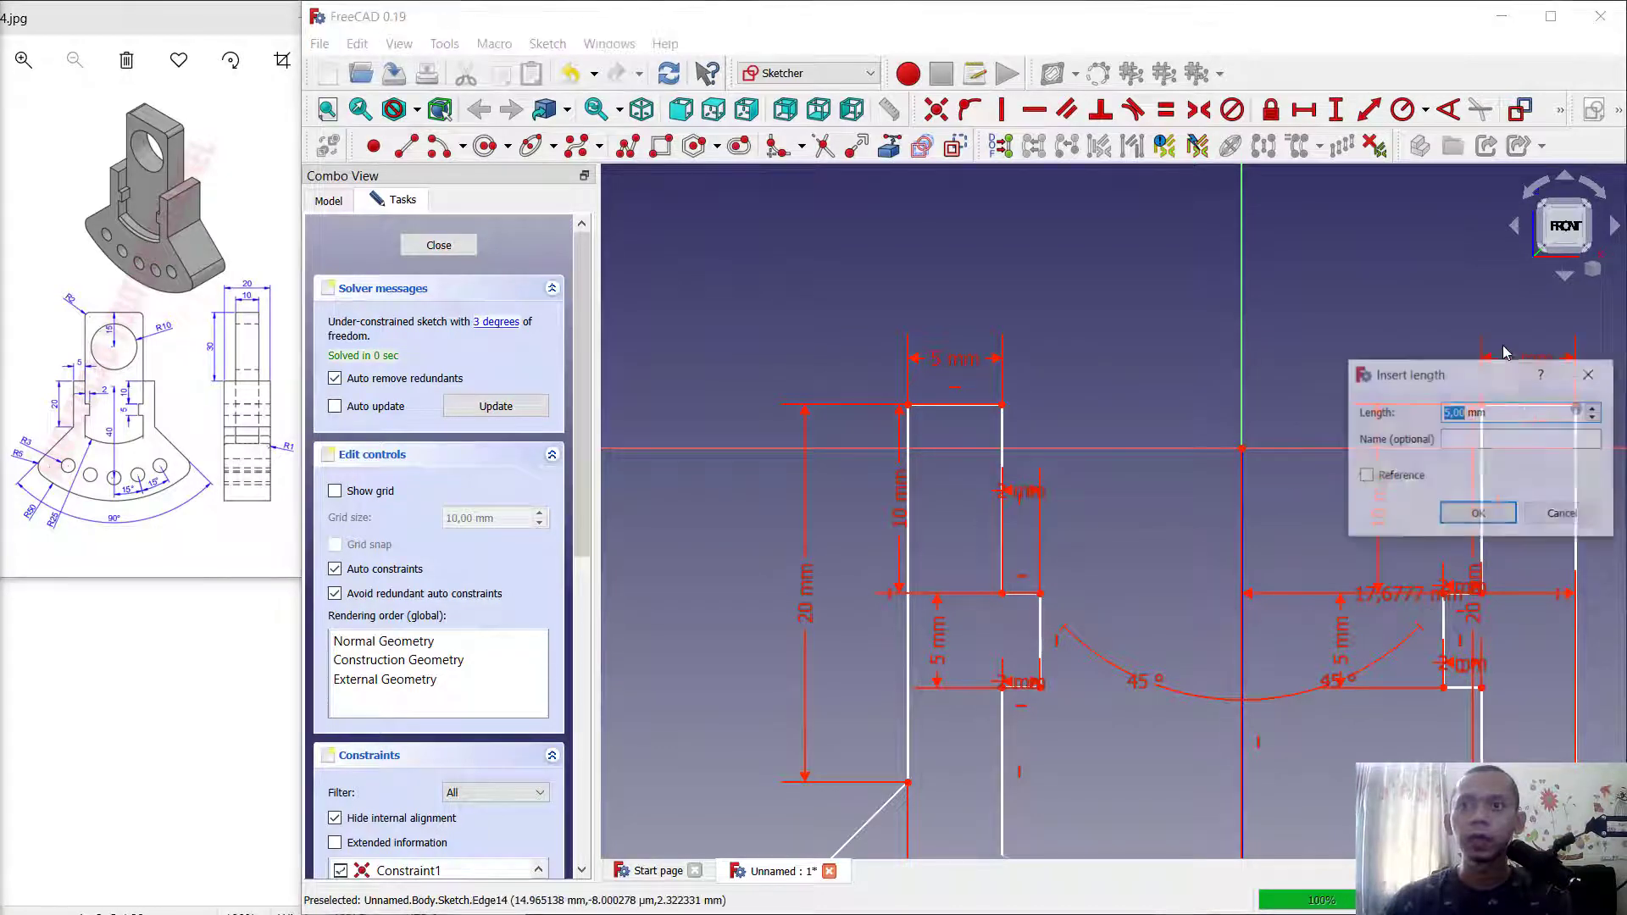
text(5)
key(Return)
scroll(1432, 458, down, 2)
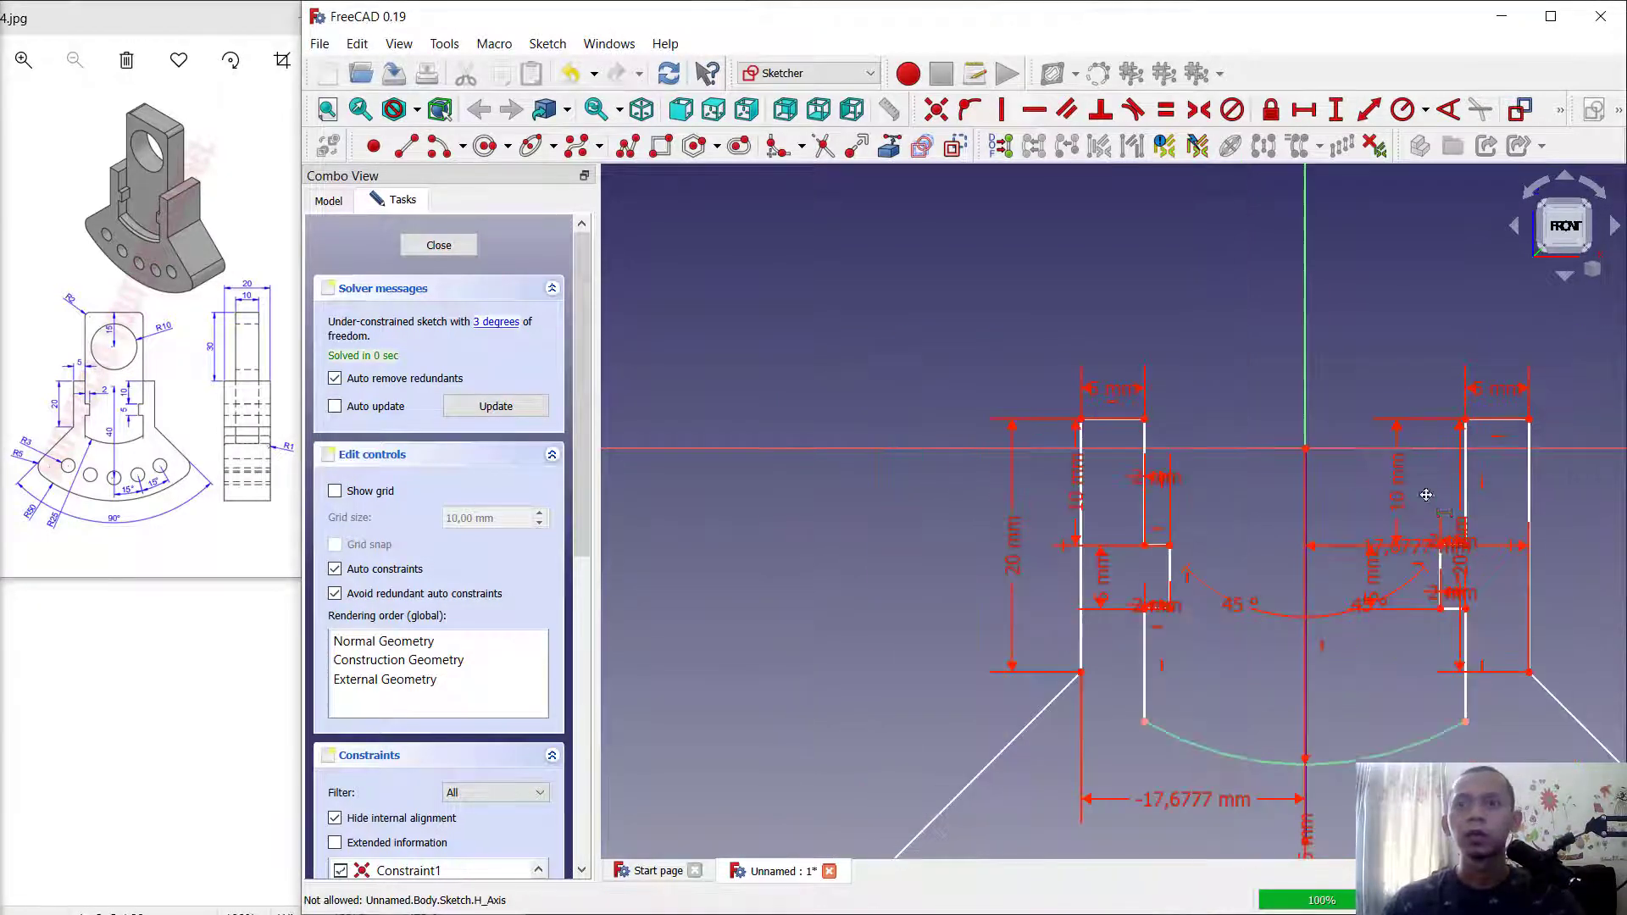
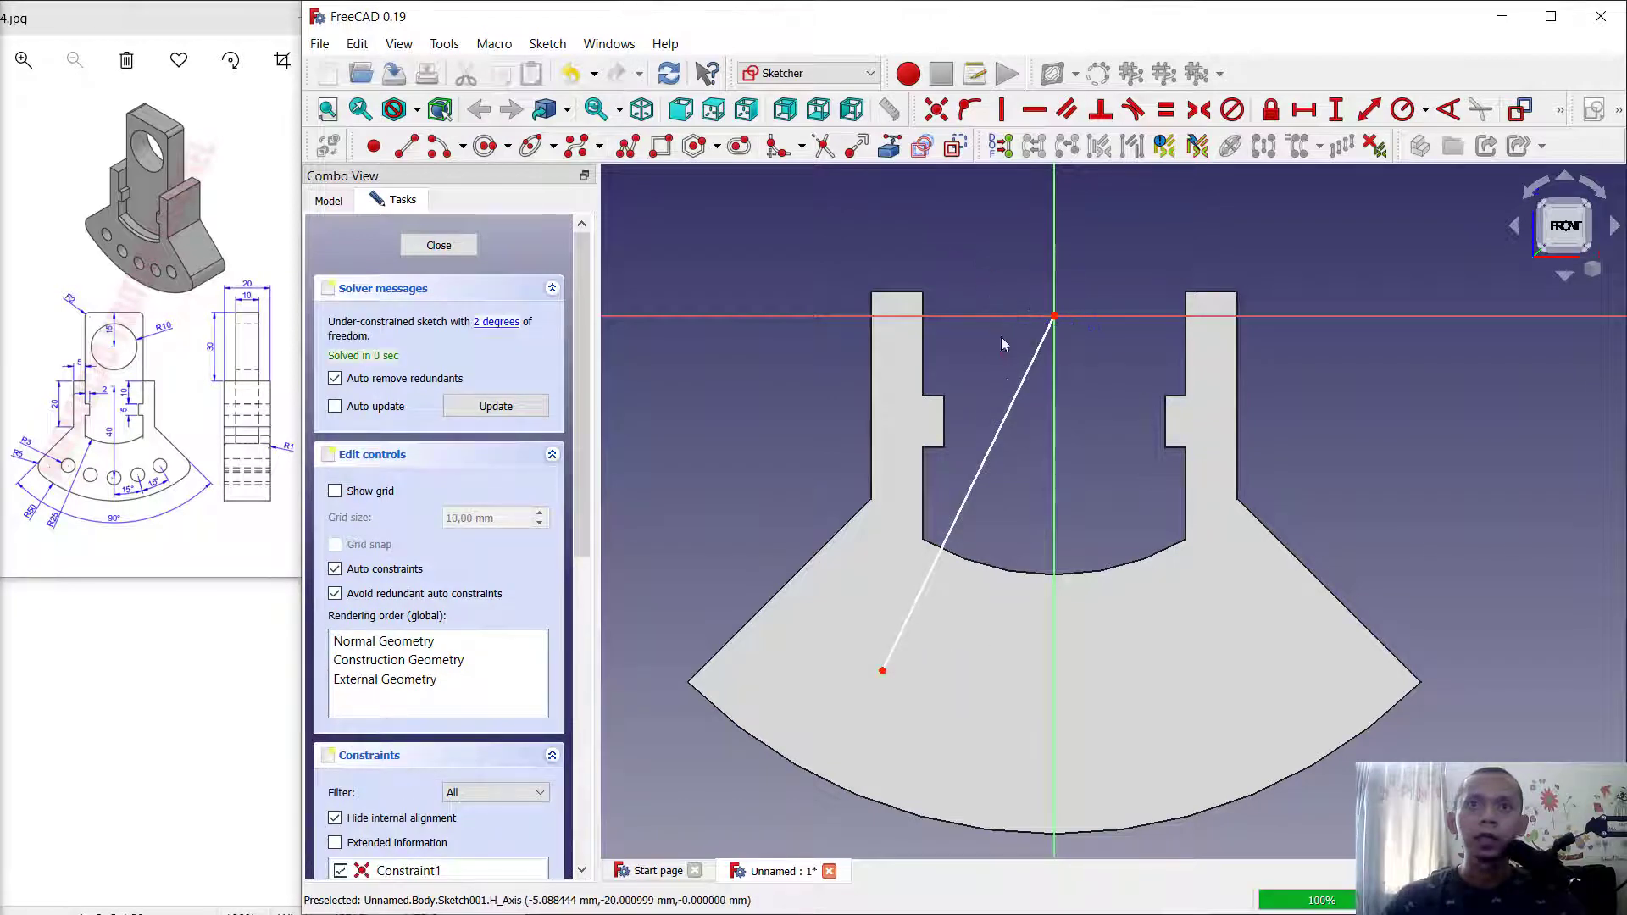
Convert the slanted line to construction geometry and draw a circle centred on its lower endpoint.
click(1018, 385)
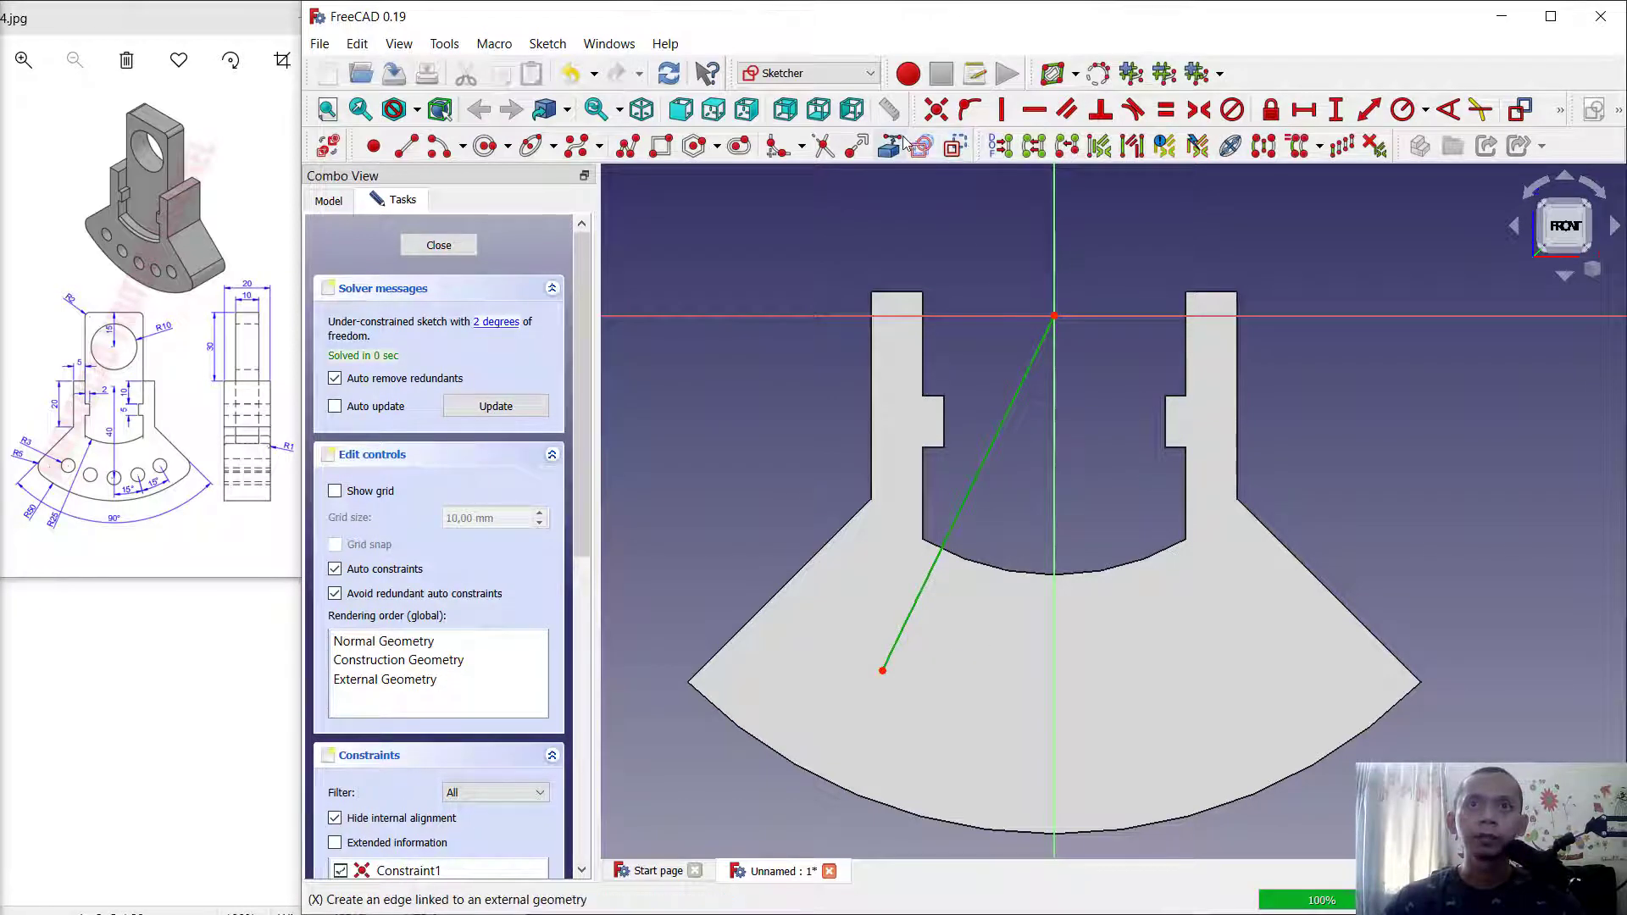
click(956, 147)
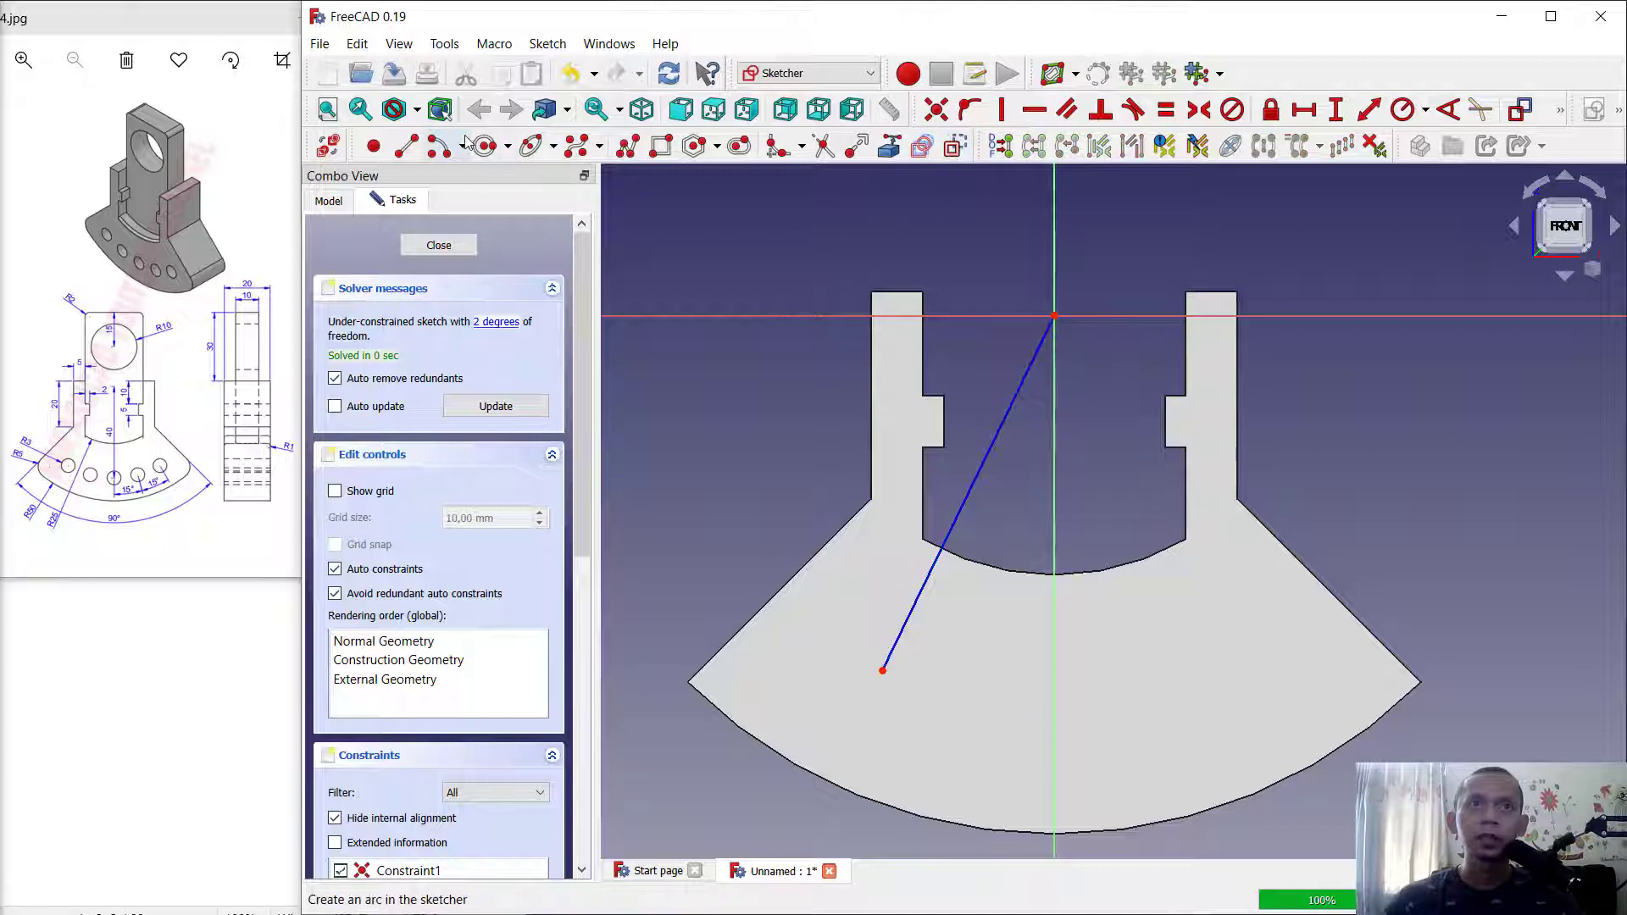
key(g)
key(c)
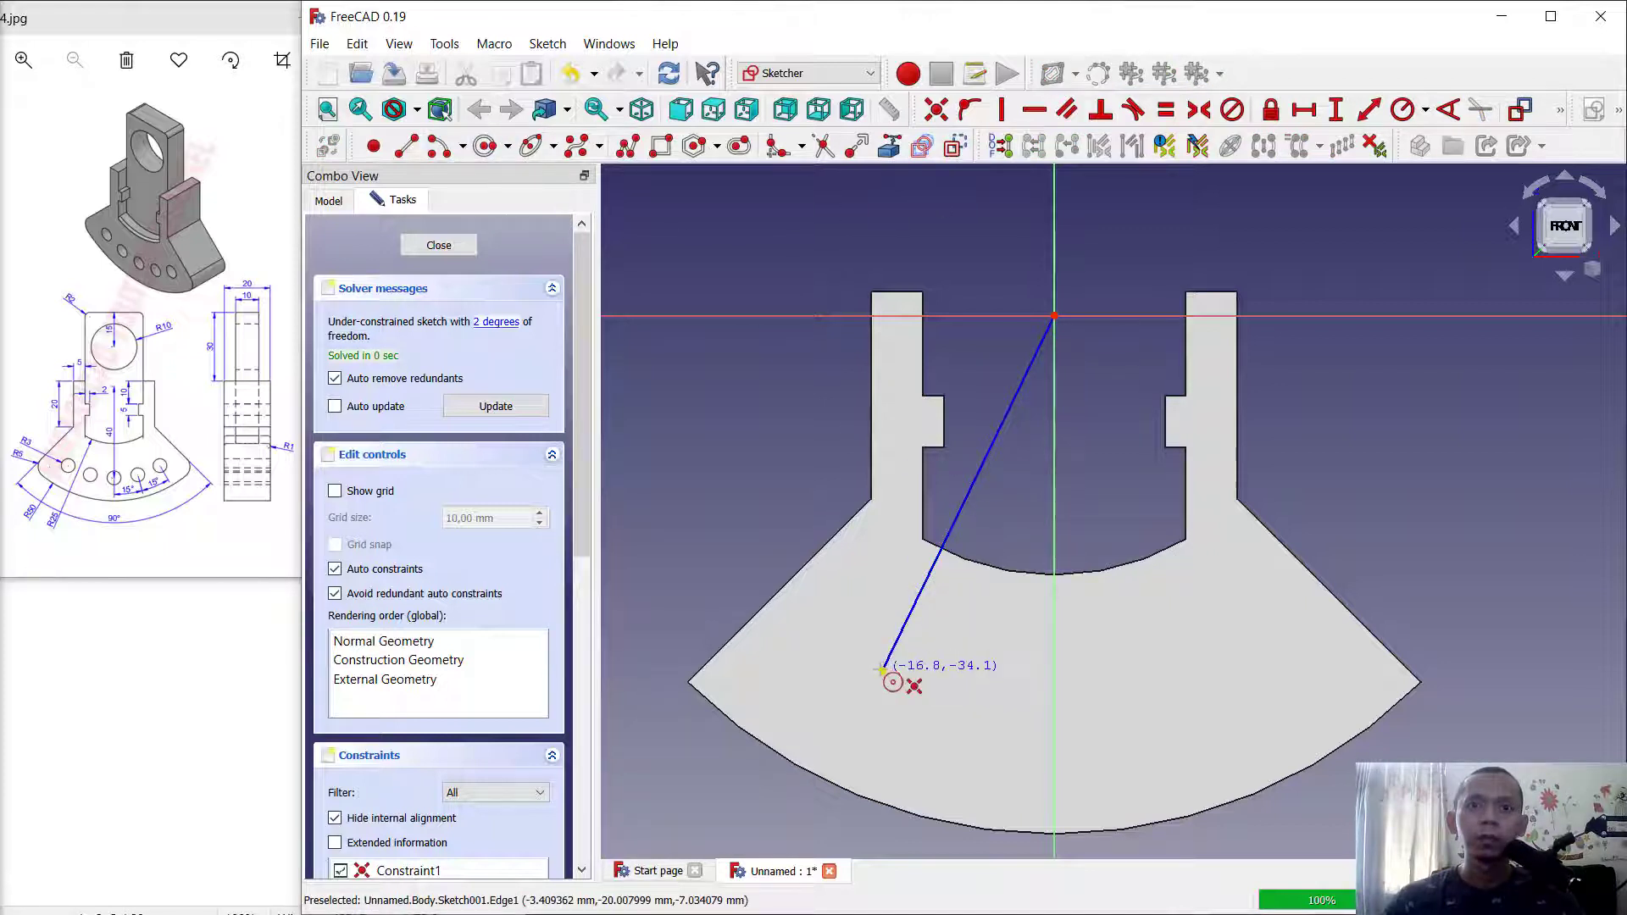
click(882, 670)
click(928, 670)
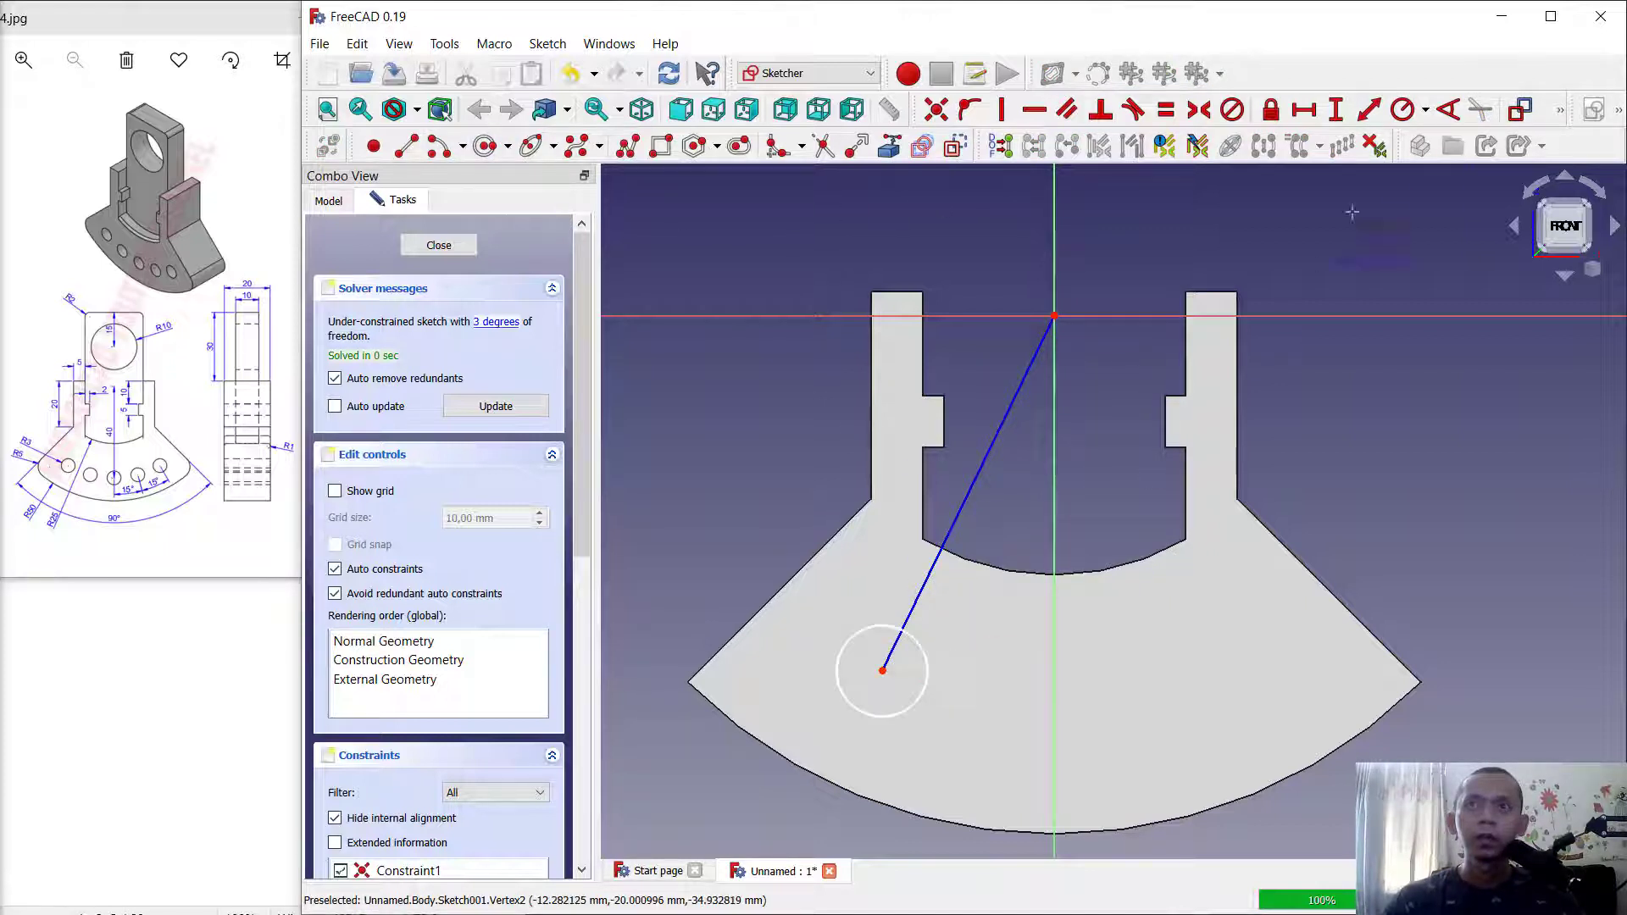
Constrain the circle's radius to 3 mm.
click(1402, 111)
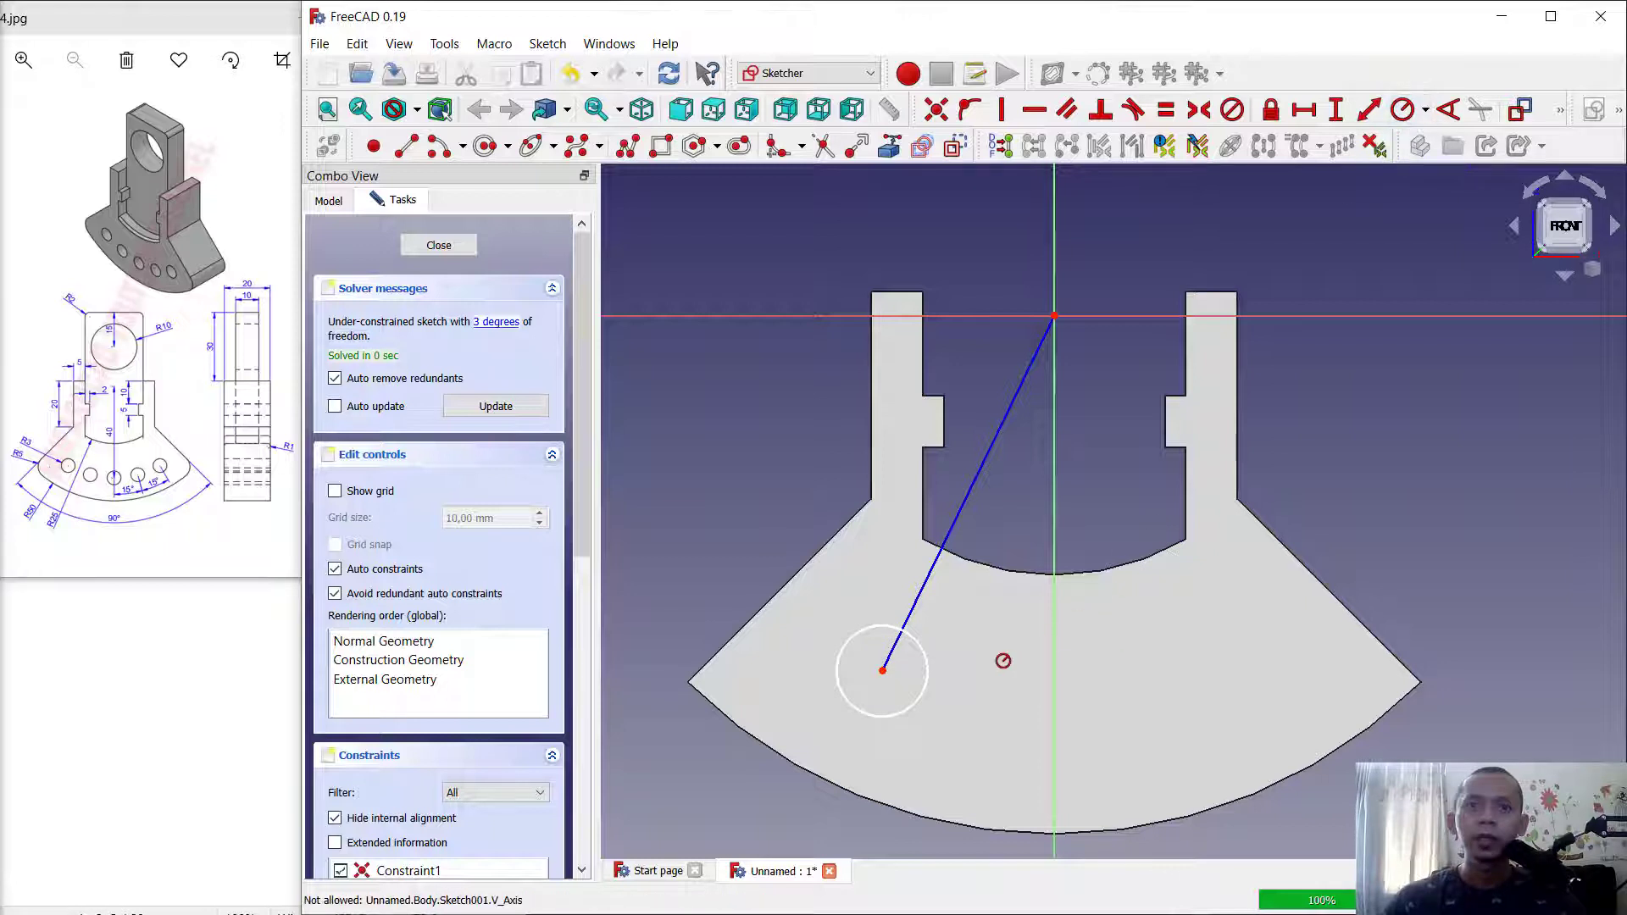
click(927, 665)
text(3)
key(Return)
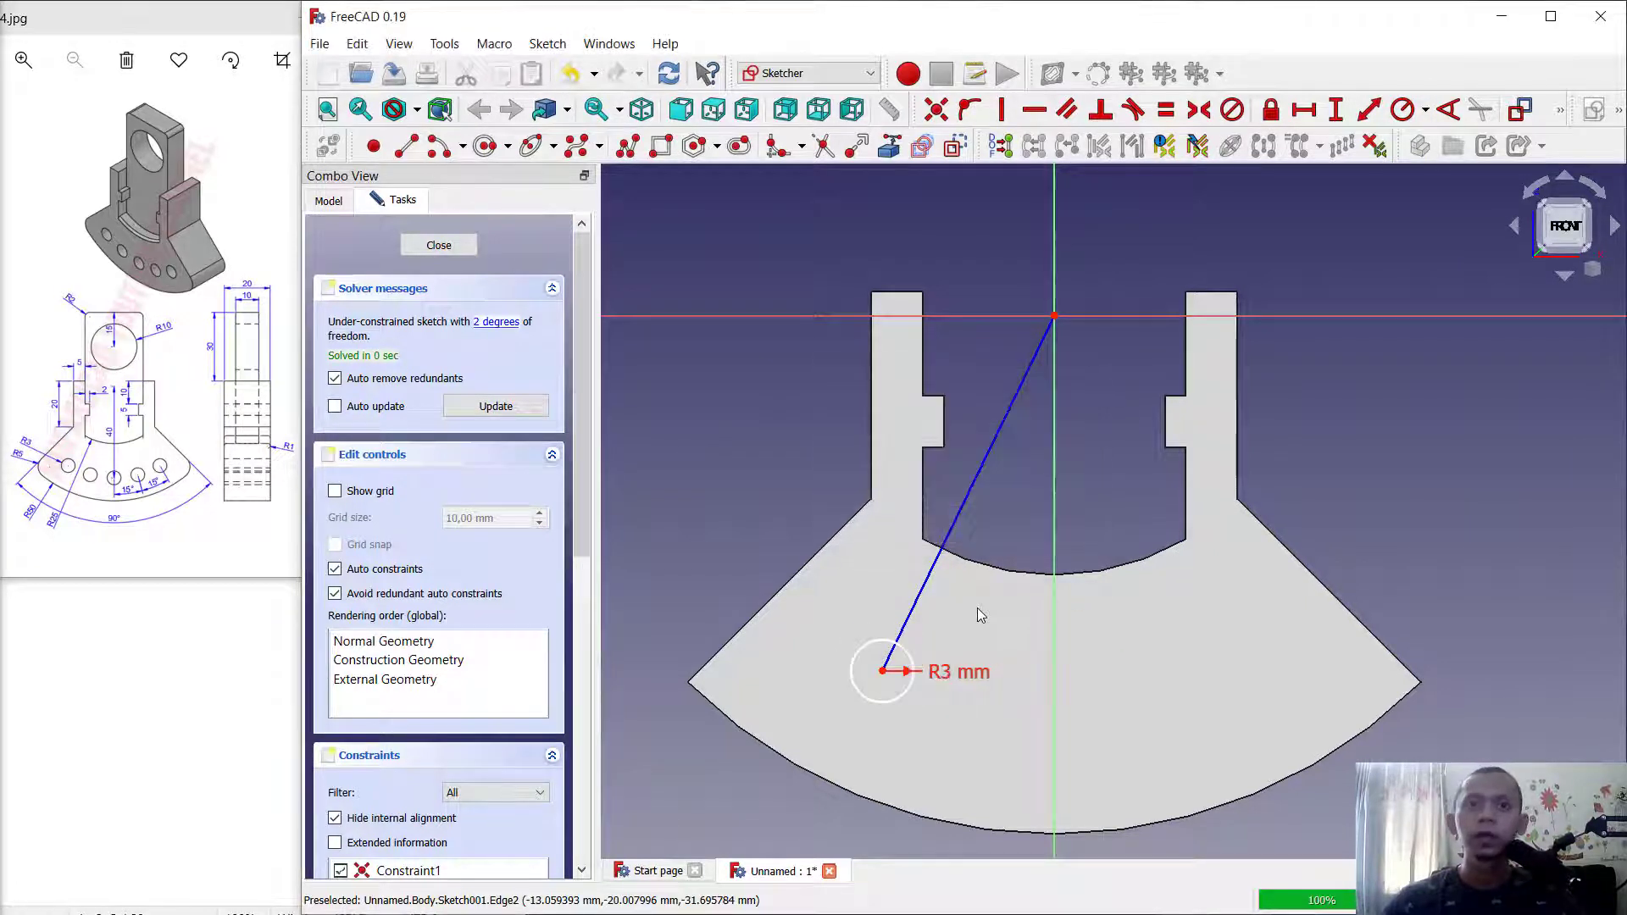
Draw a vertical construction line about 10 mm long from the origin down along the vertical axis.
click(407, 145)
click(1054, 316)
click(1054, 423)
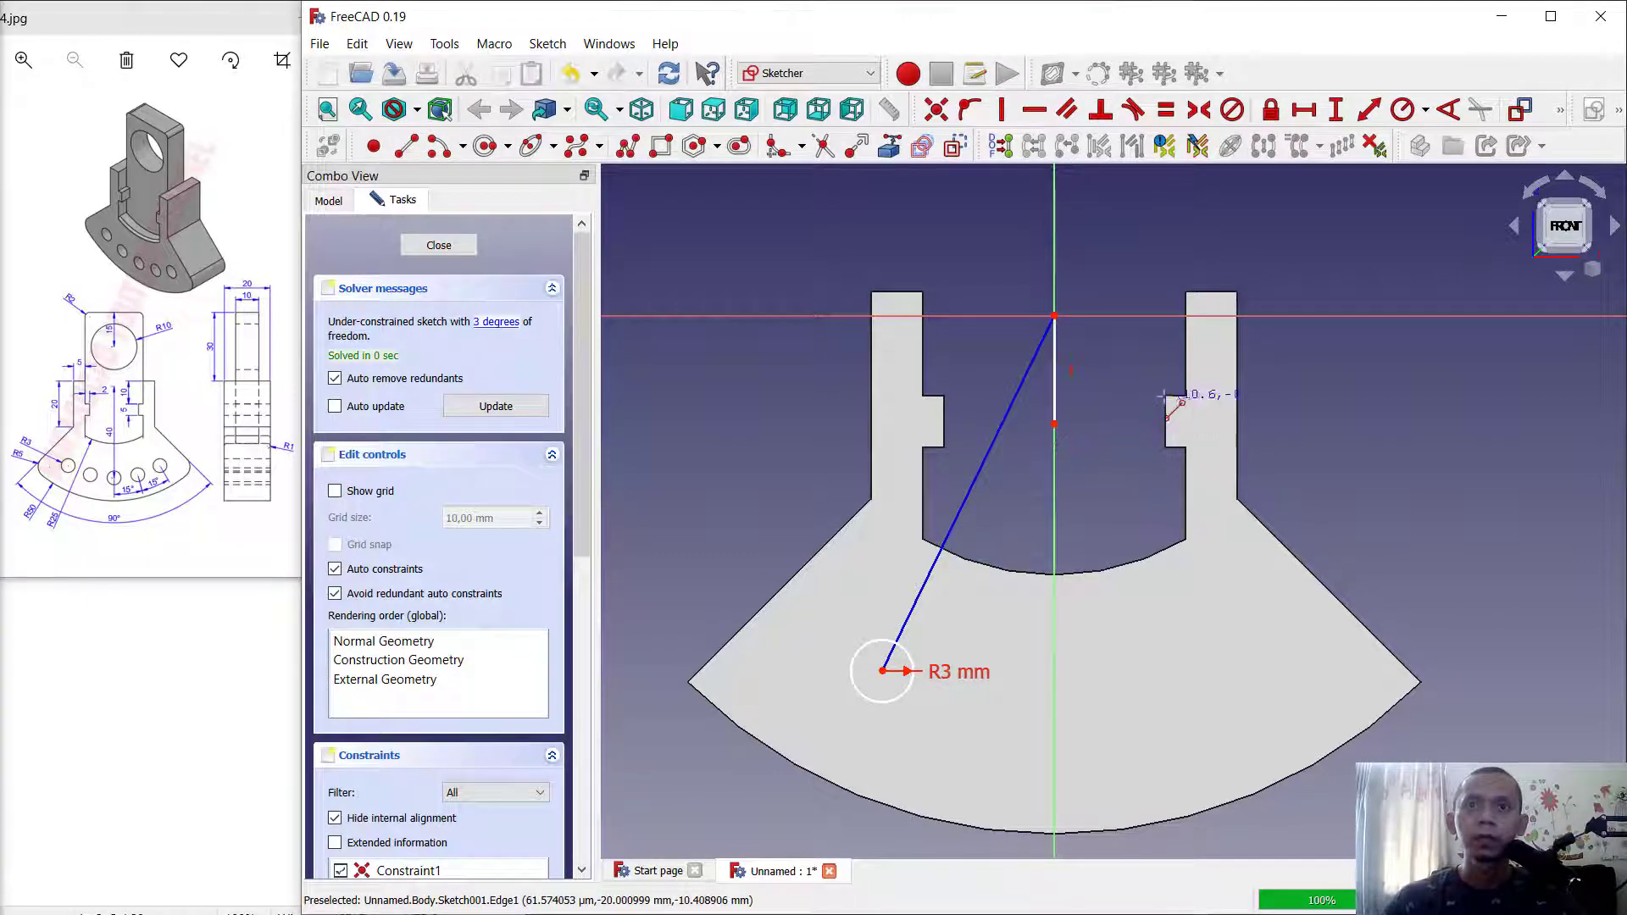
scroll(1069, 371, up, 2)
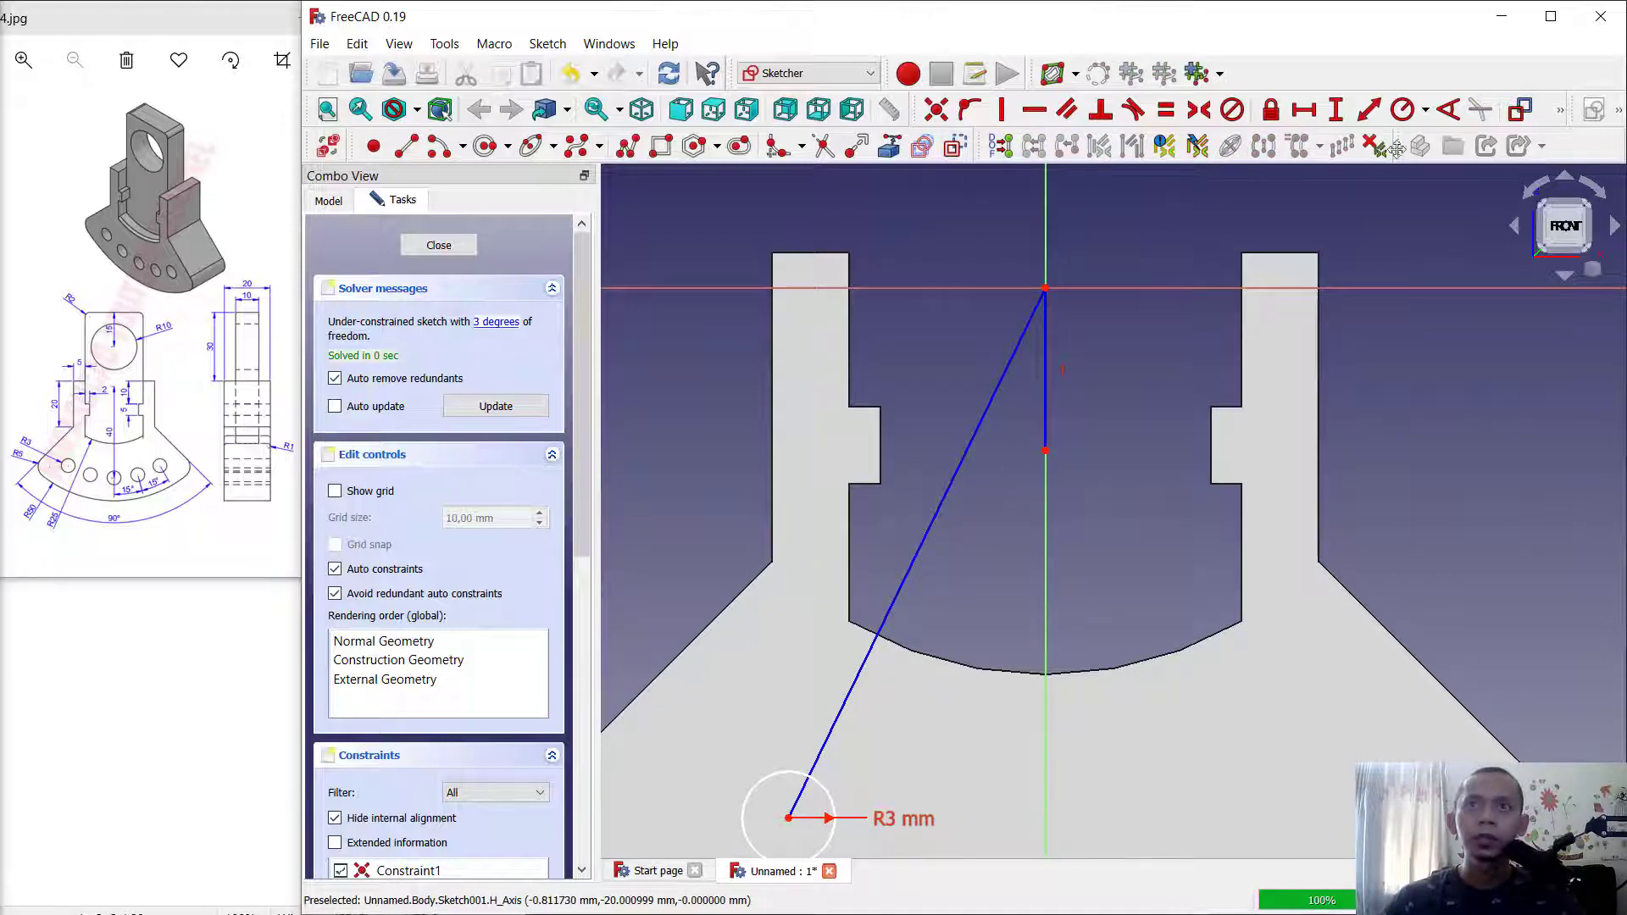
Constrain the angle between the slanted and vertical construction lines to 30°.
click(1452, 113)
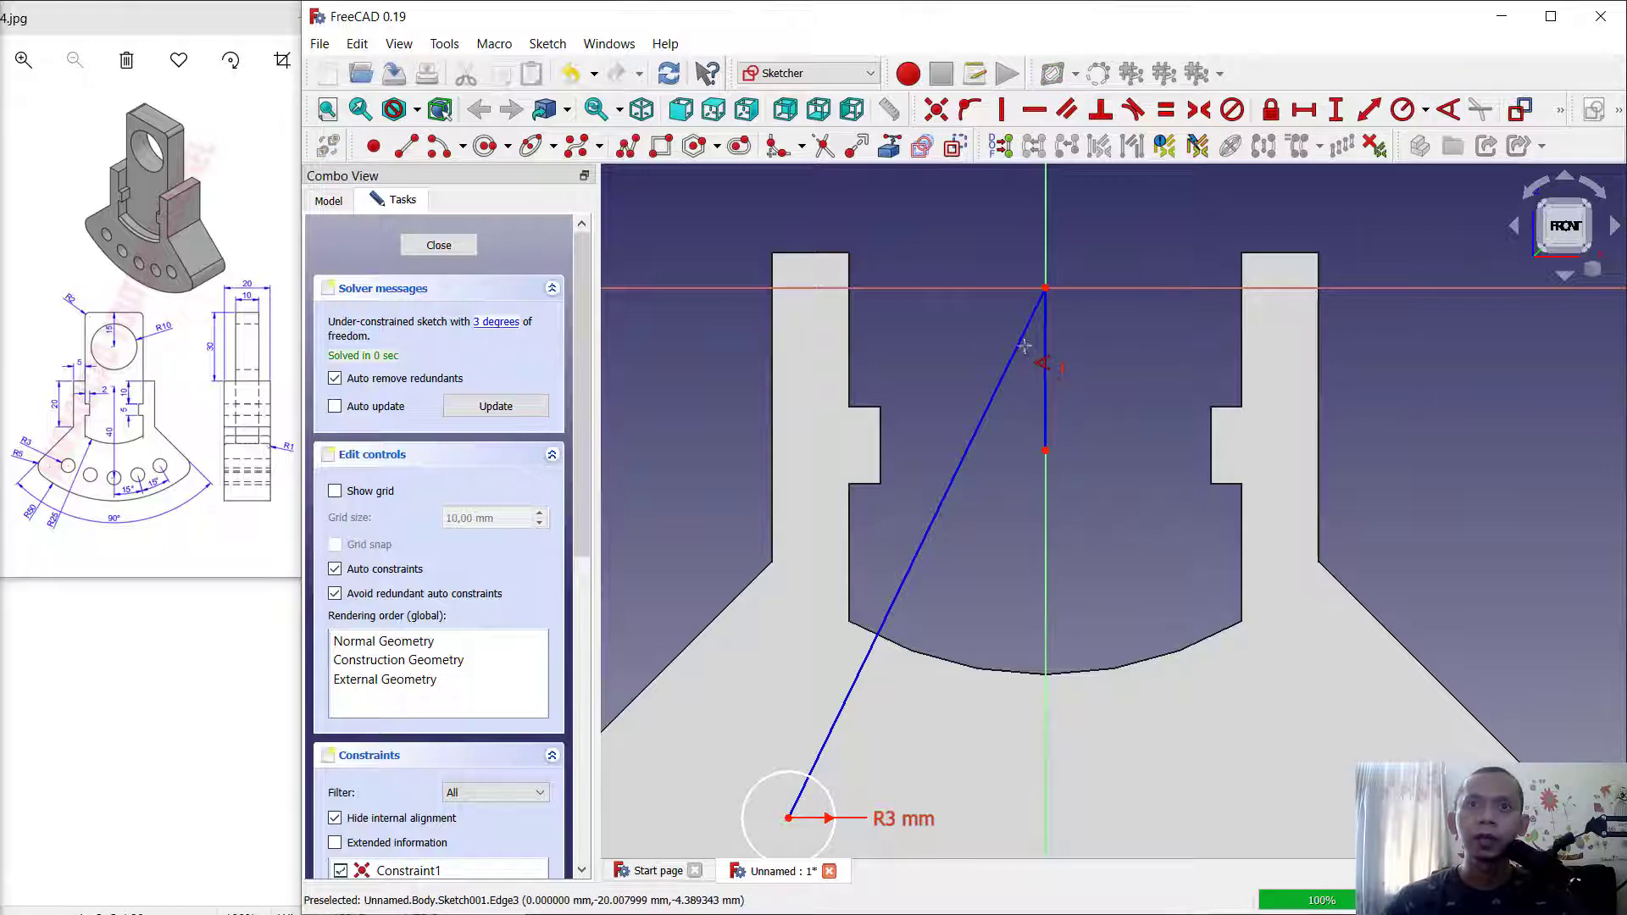
click(1022, 349)
click(1045, 366)
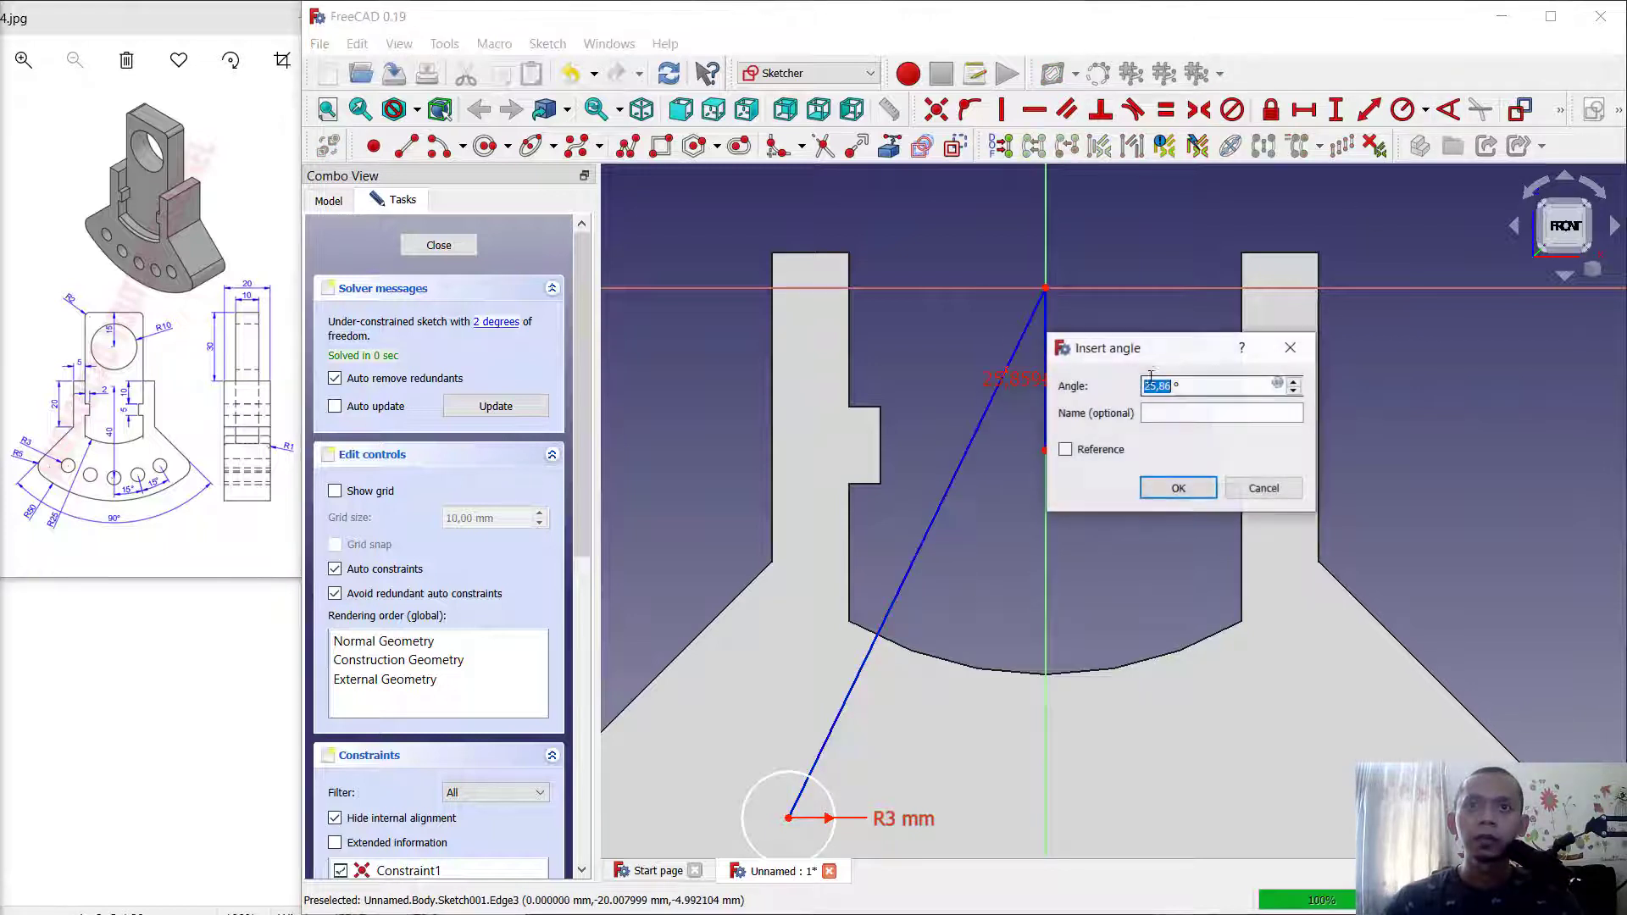
text(30)
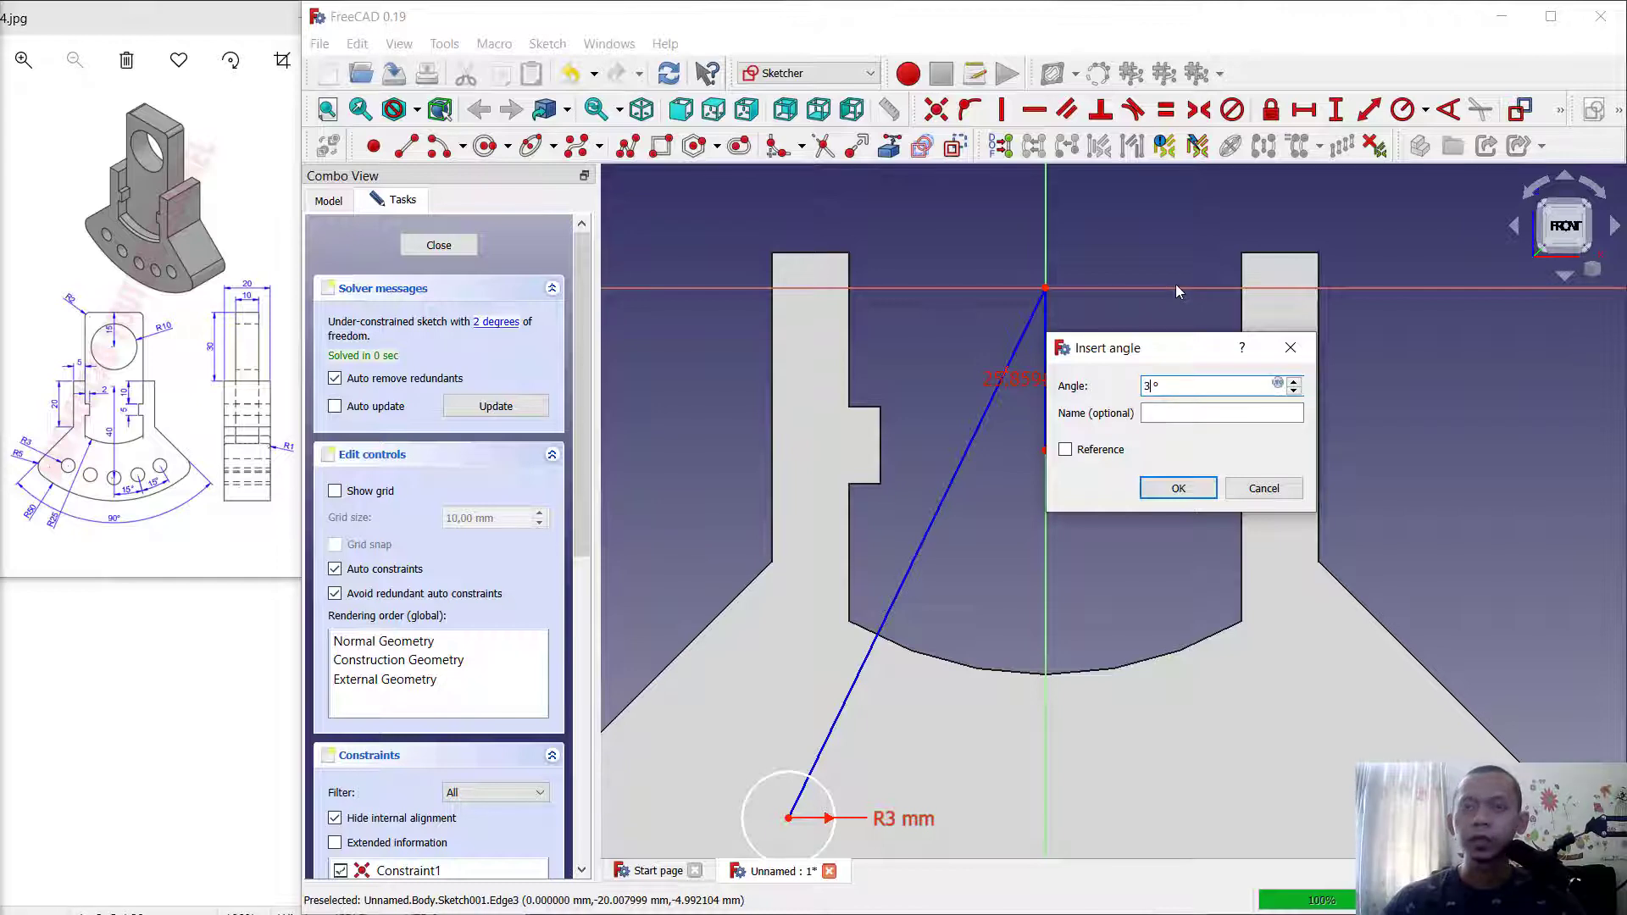
key(Return)
scroll(1189, 299, down, 2)
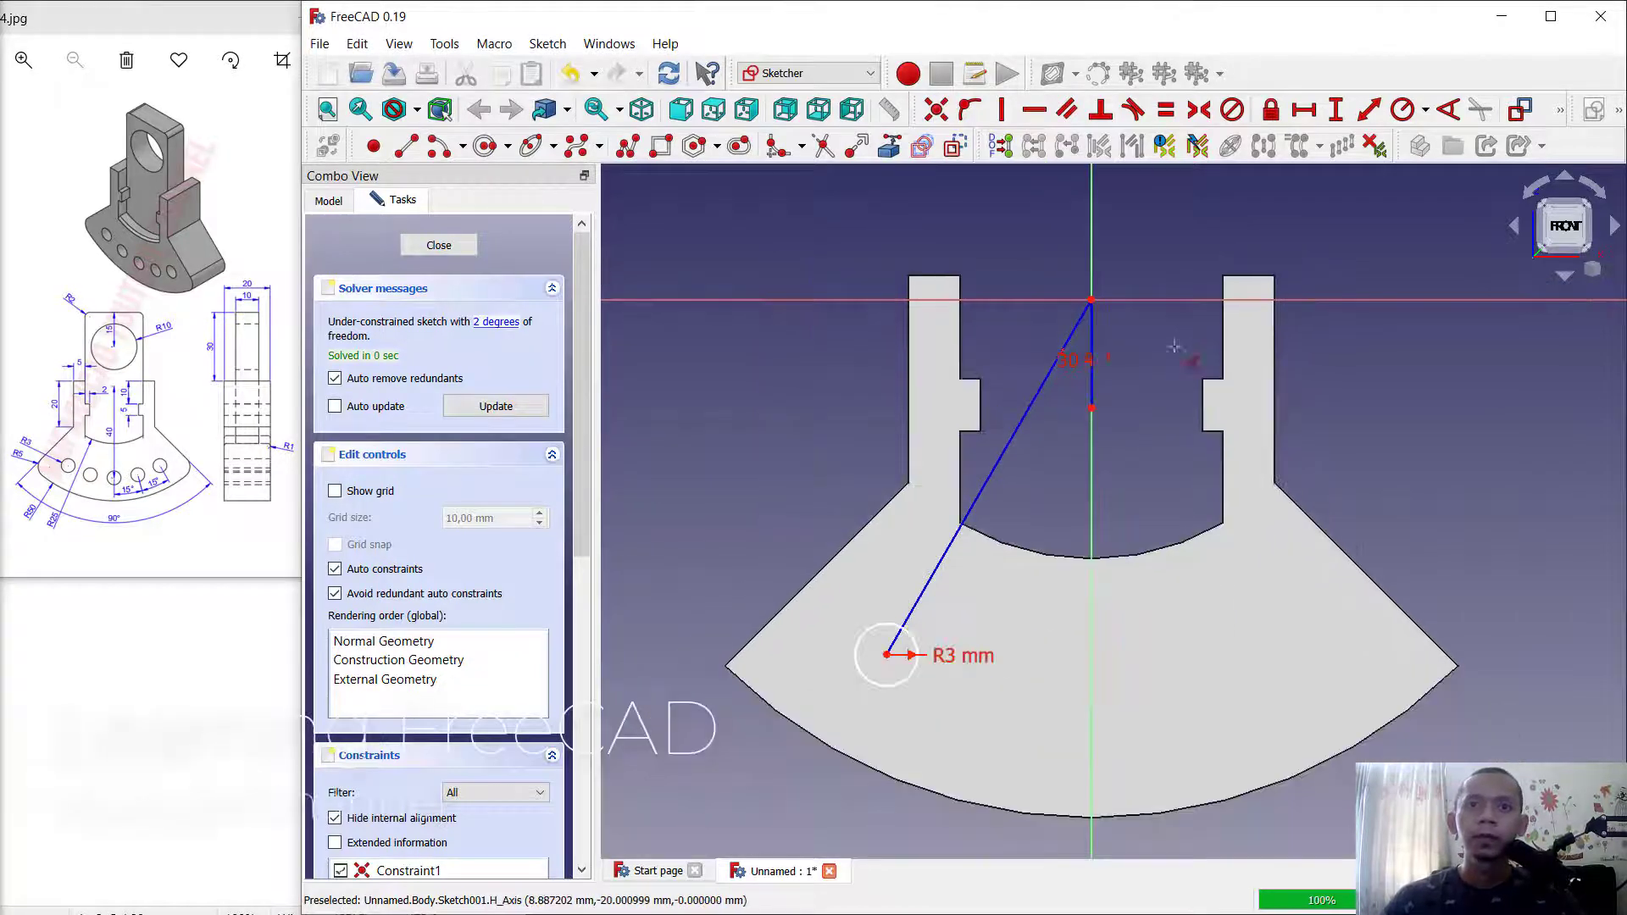
Constrain the slanted construction line's length to 40 mm.
click(1360, 127)
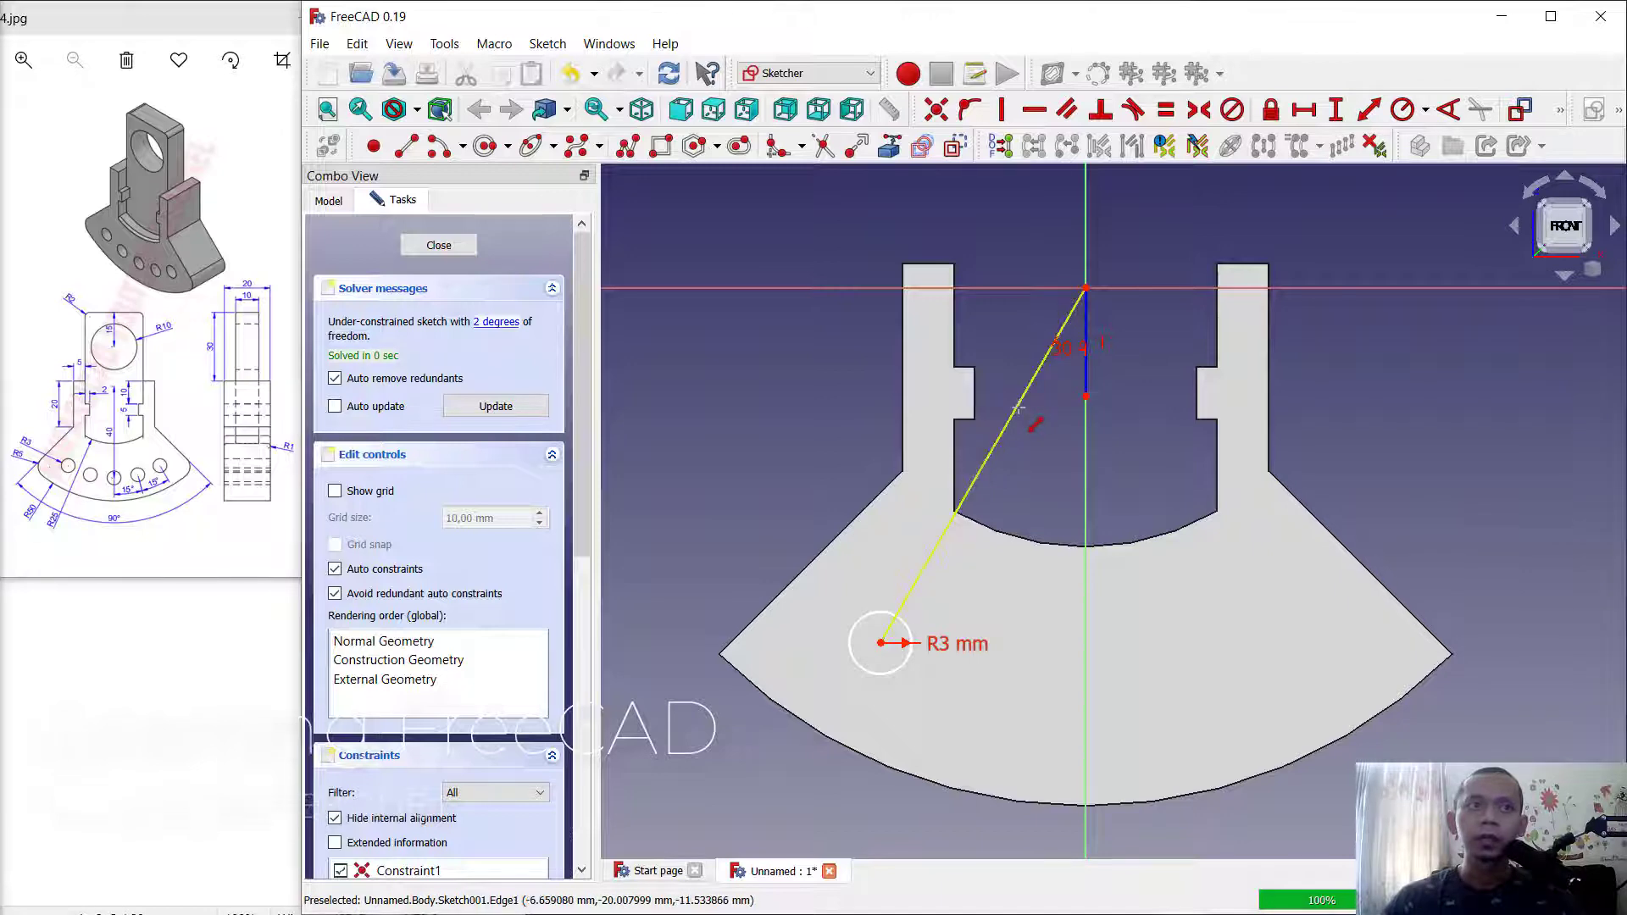
click(1018, 410)
text(40)
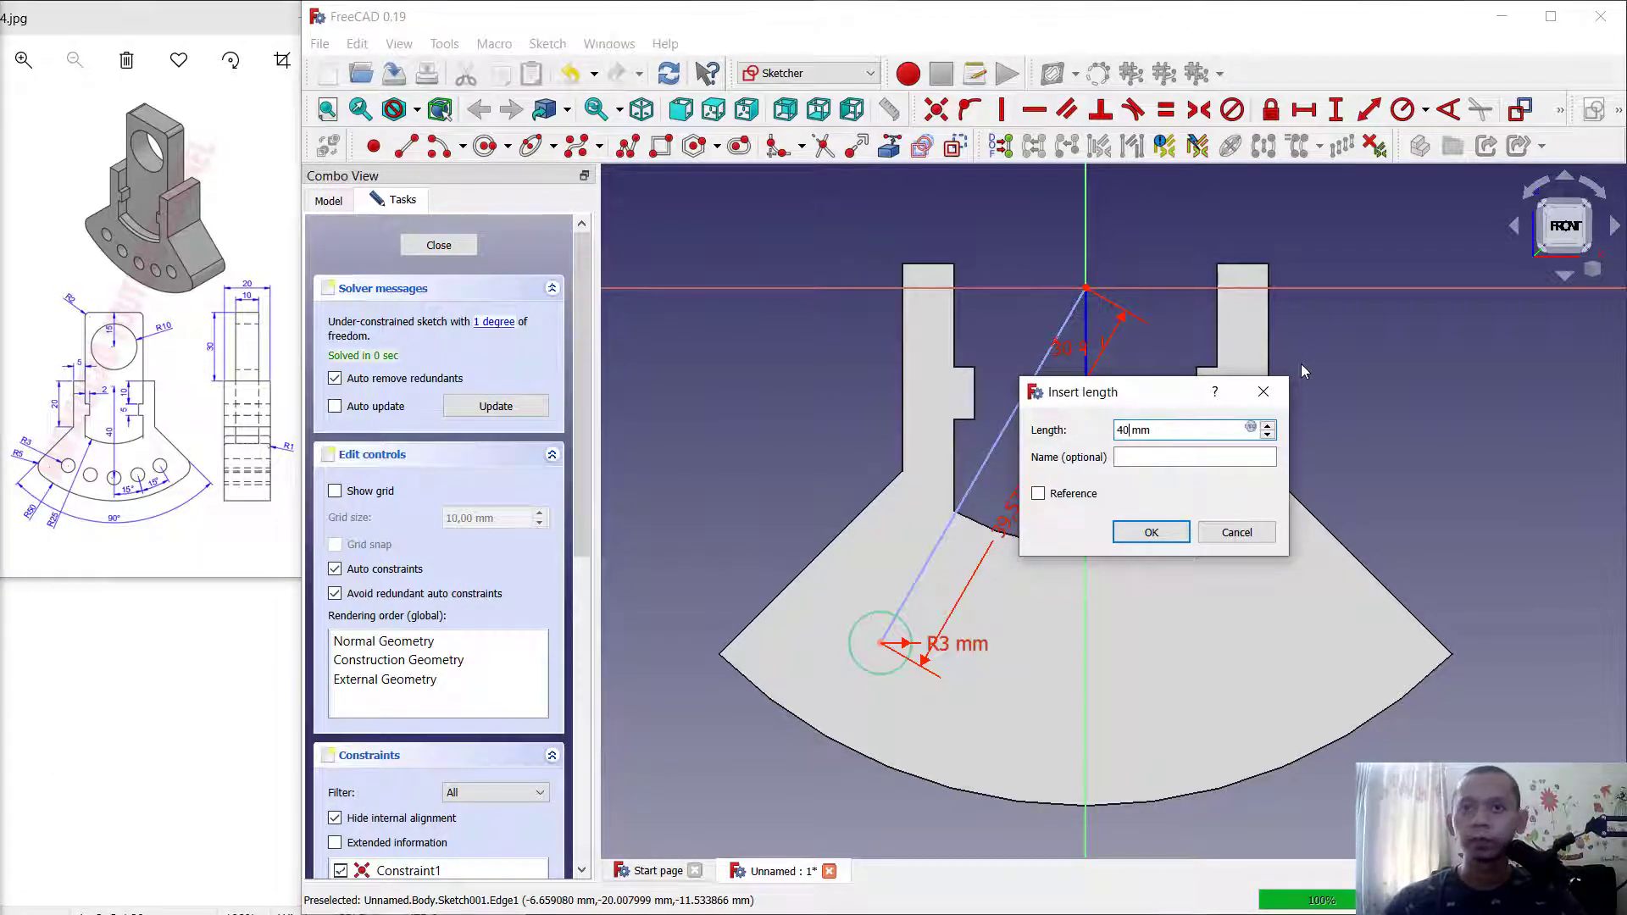
text(0)
key(Return)
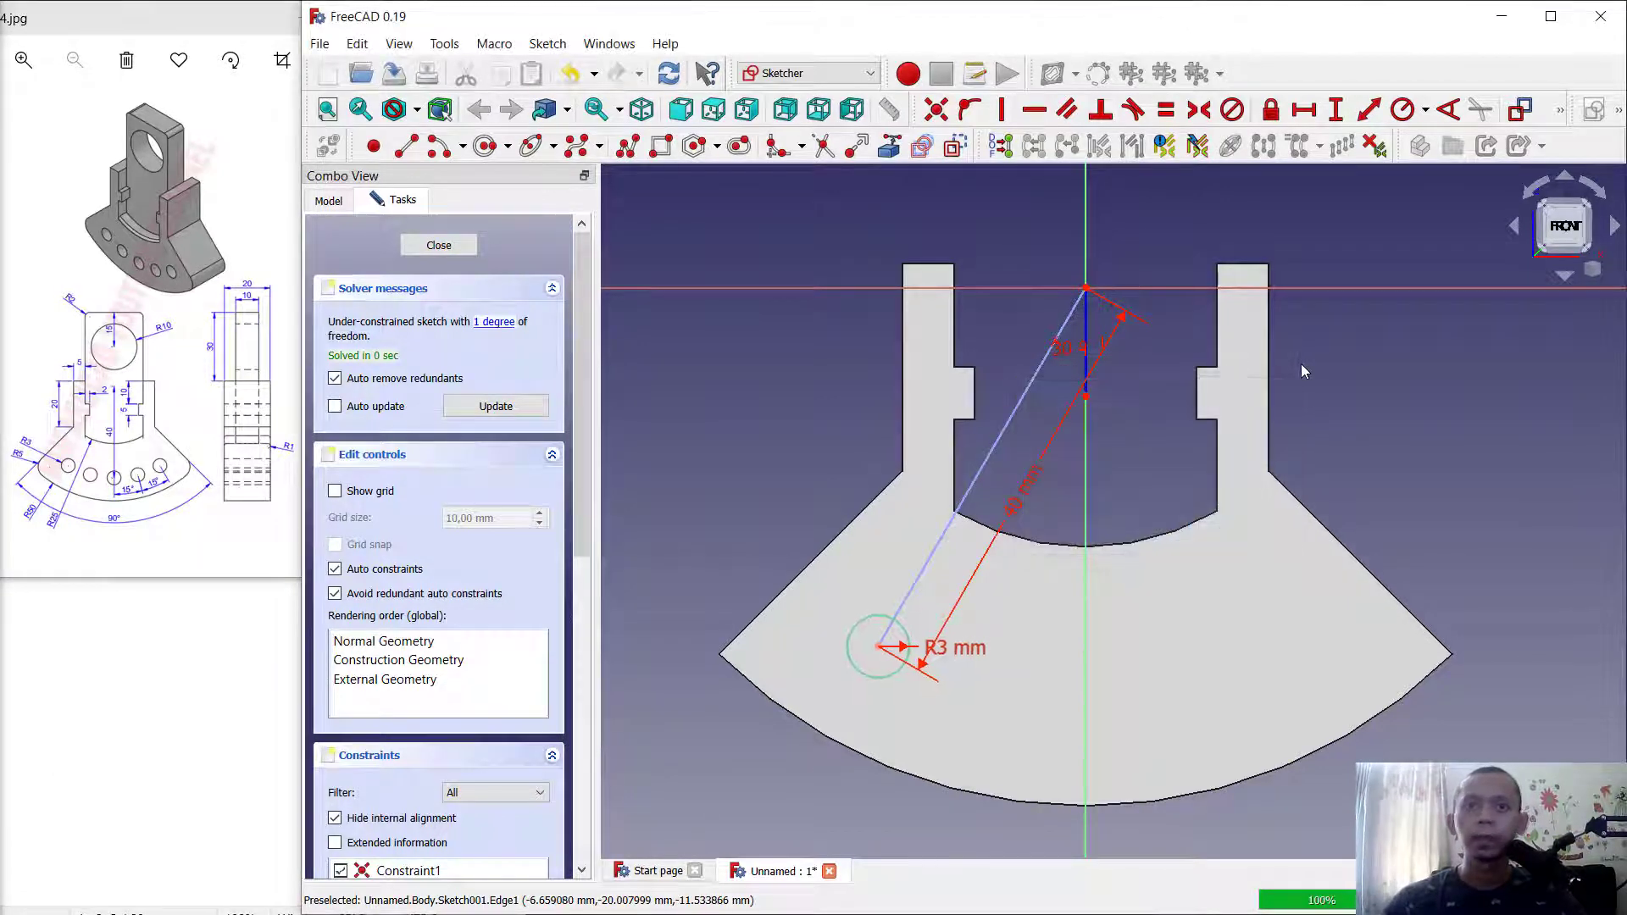
Close the hole sketch and cut the circle through the body with a 25 mm deep Pocket.
click(439, 246)
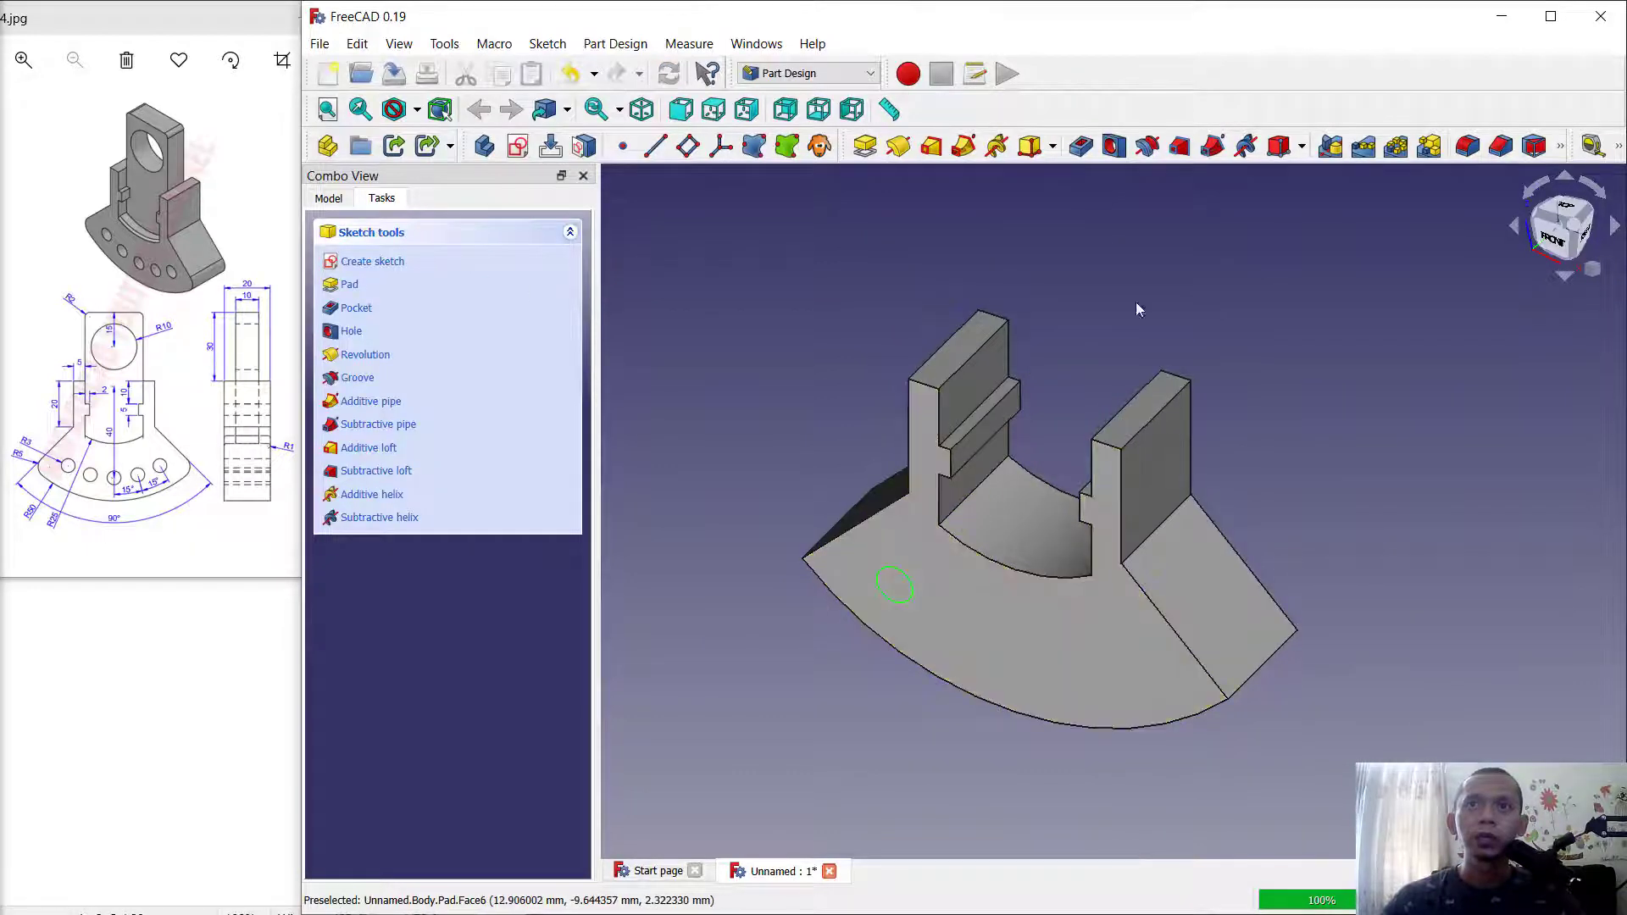
click(1081, 147)
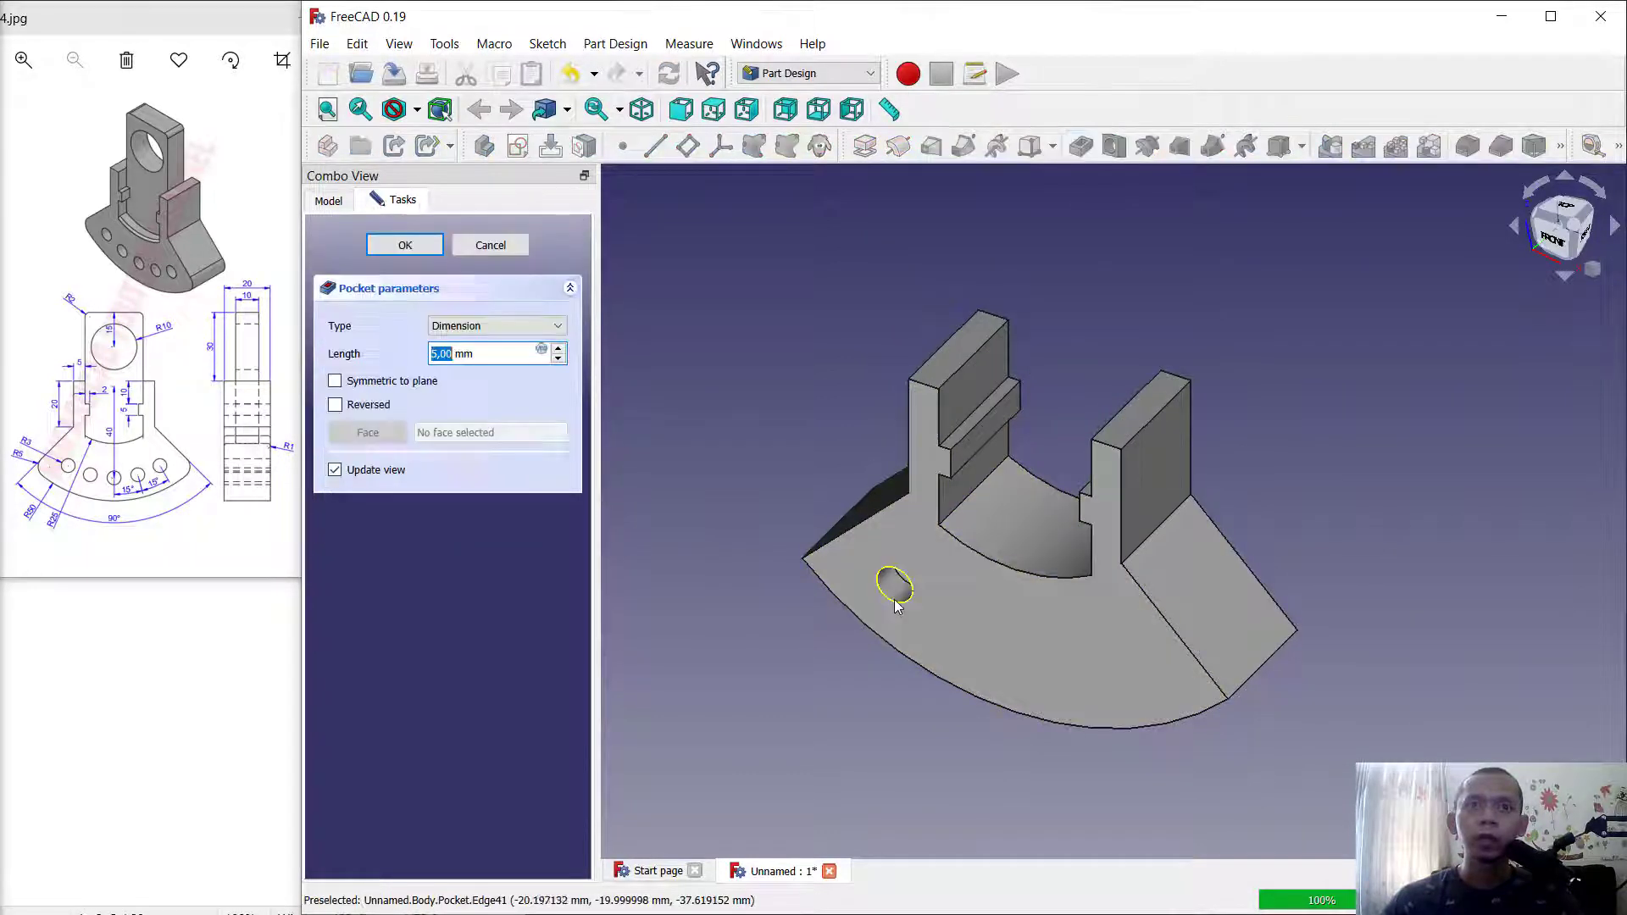
text(25)
middle_drag(984, 447, 1065, 418)
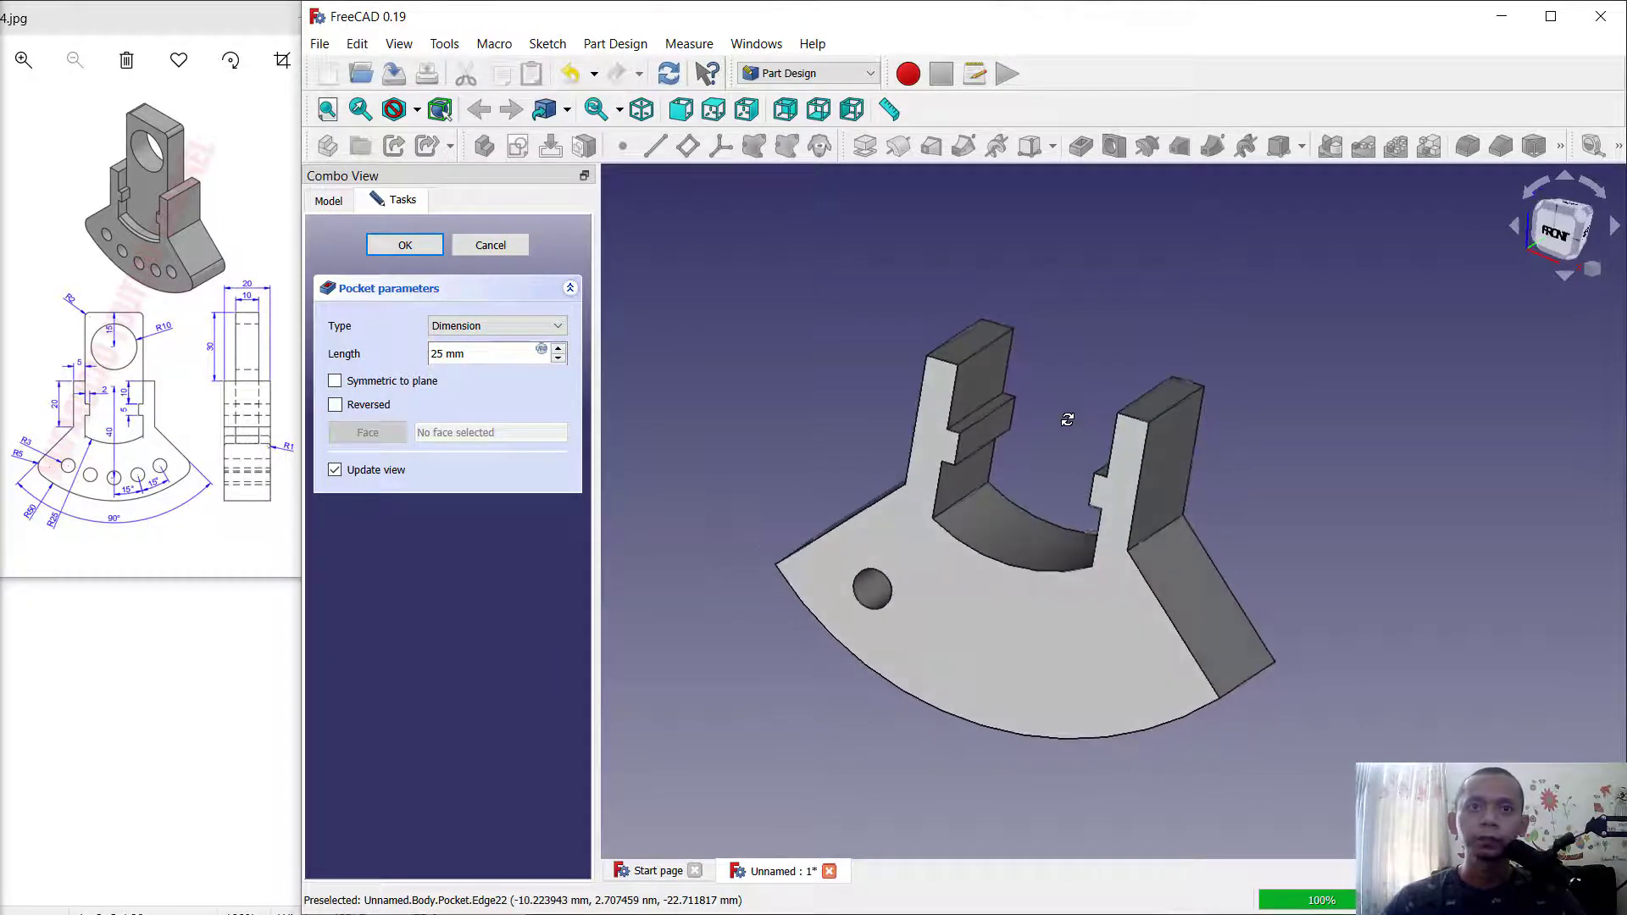
click(406, 245)
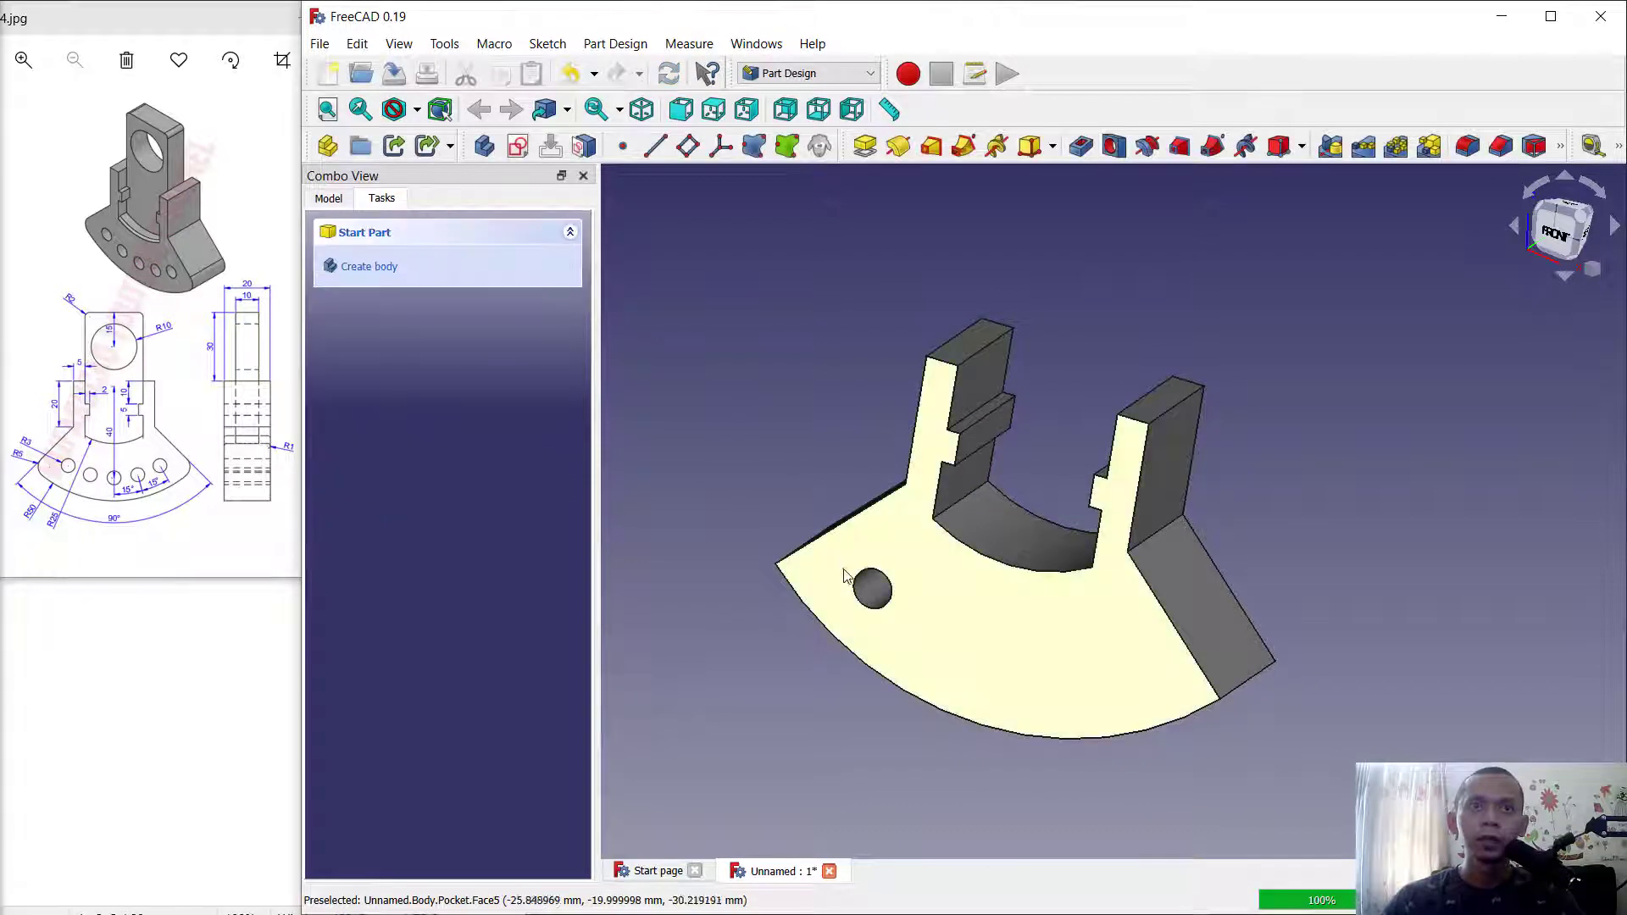
Create a polar pattern of the hole pocket about the normal sketch axis with a 60° angle and 5 occurrences.
scroll(847, 564, up, 3)
click(887, 595)
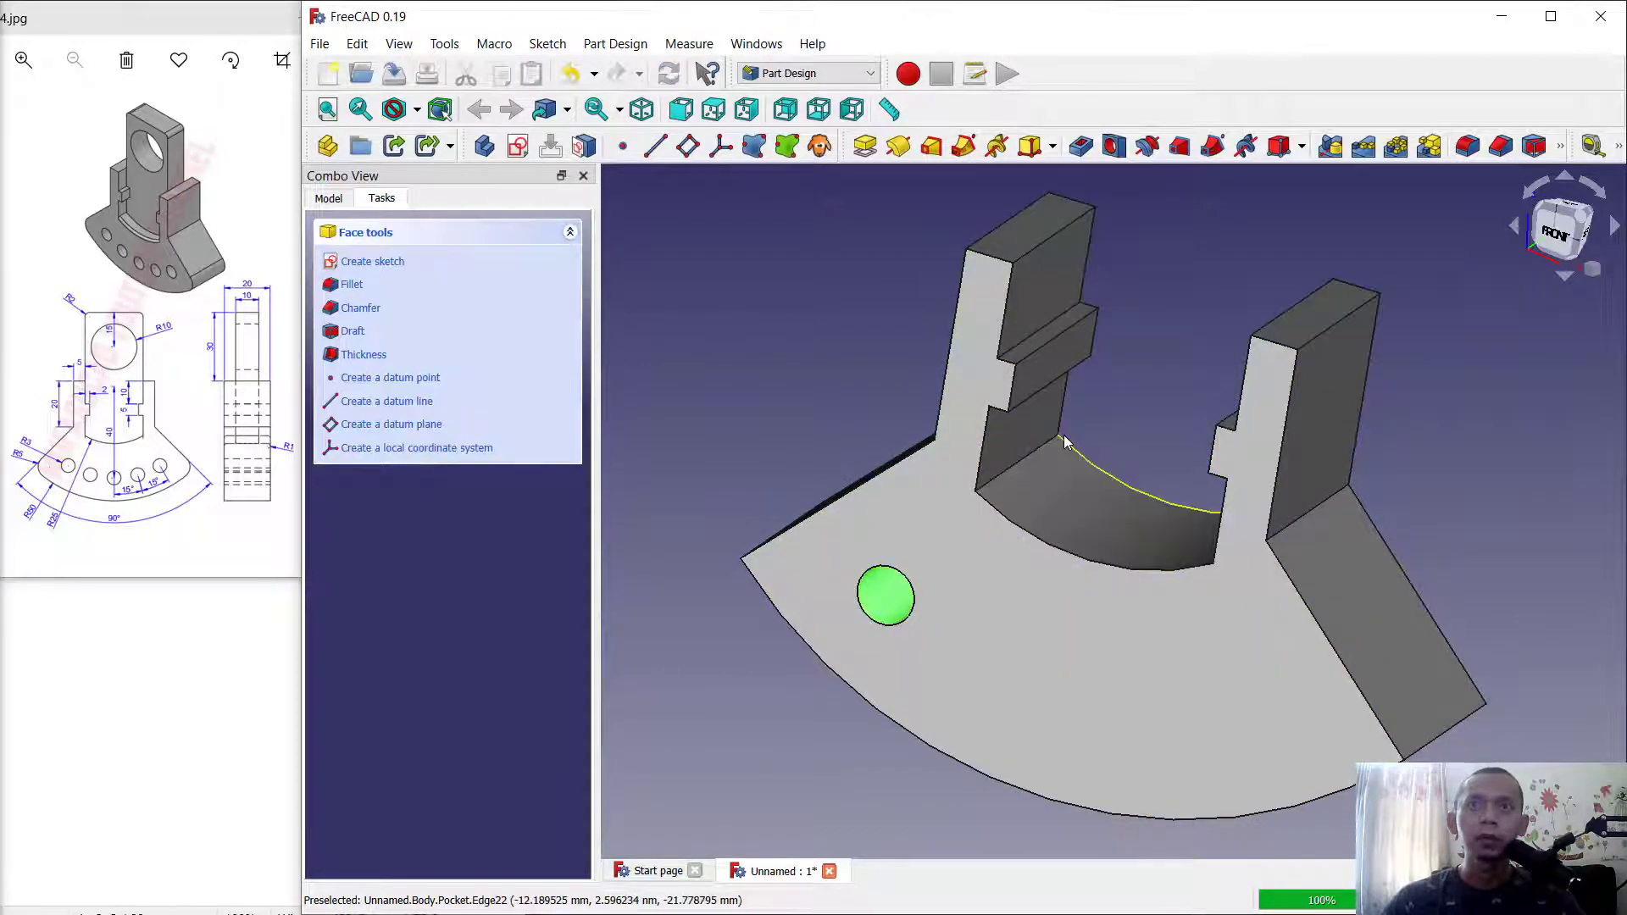
scroll(1059, 440, down, 1)
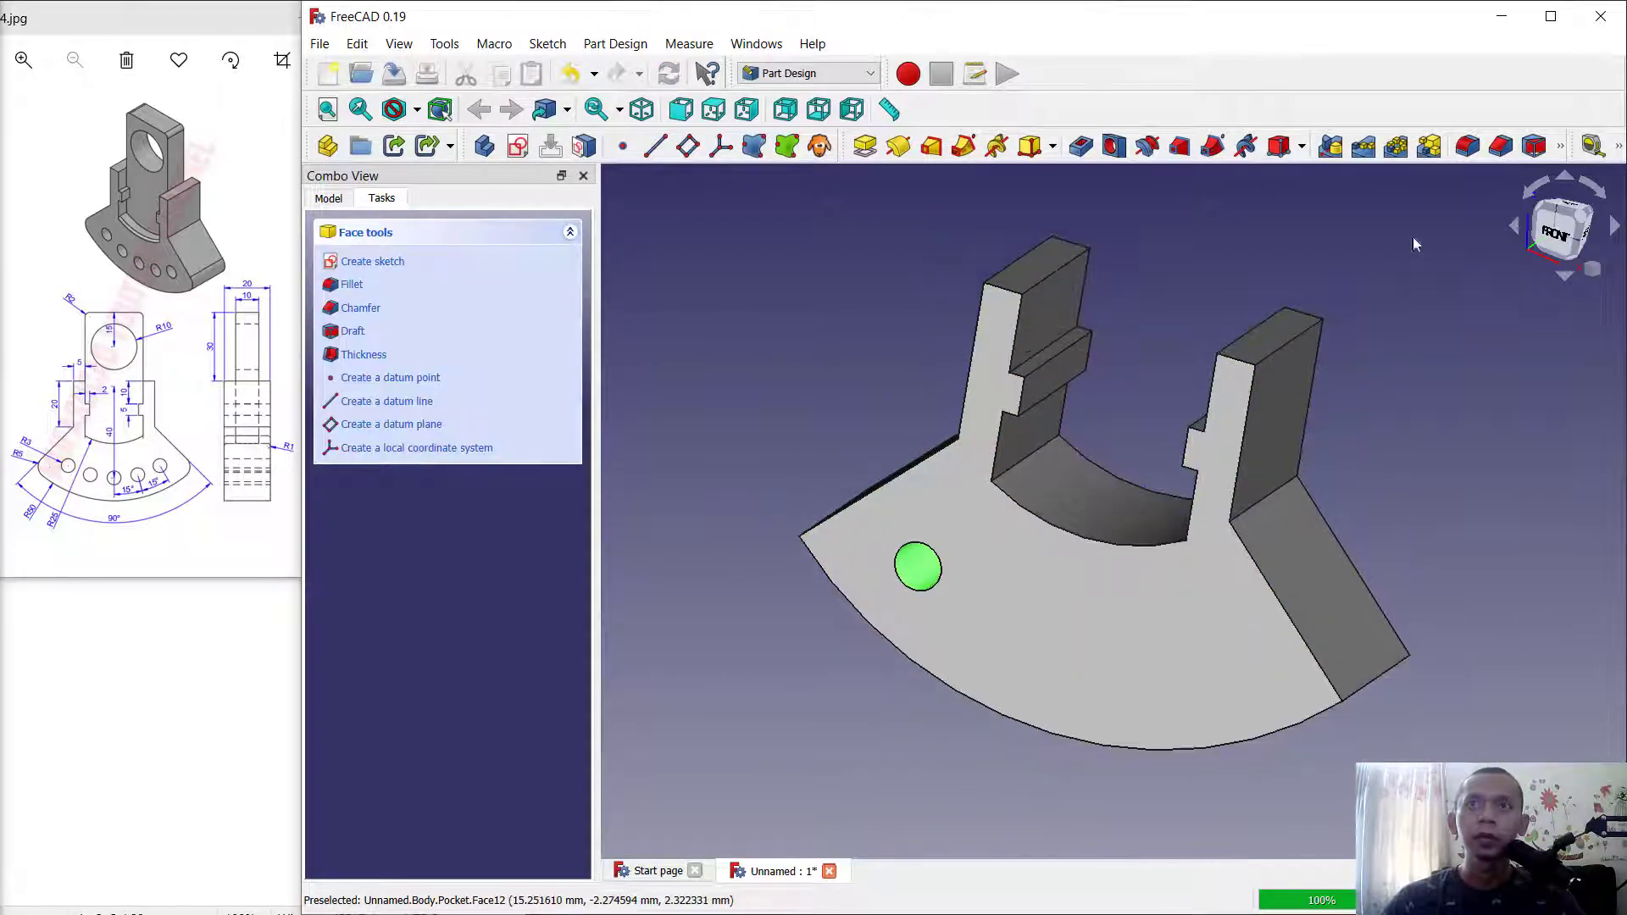
click(1397, 148)
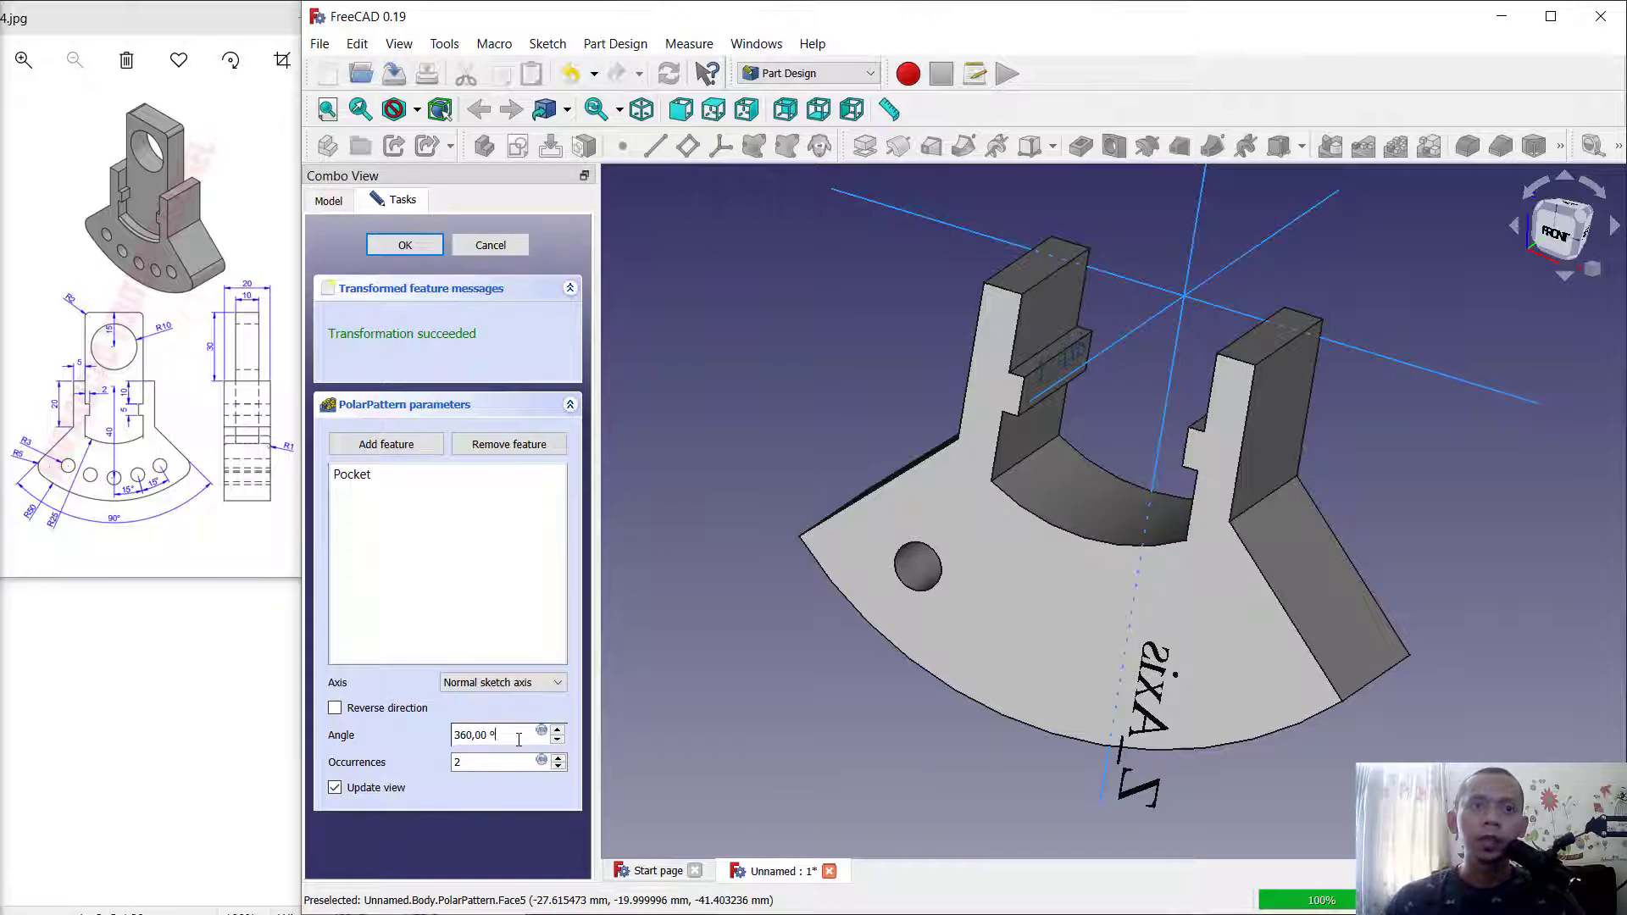
text(60)
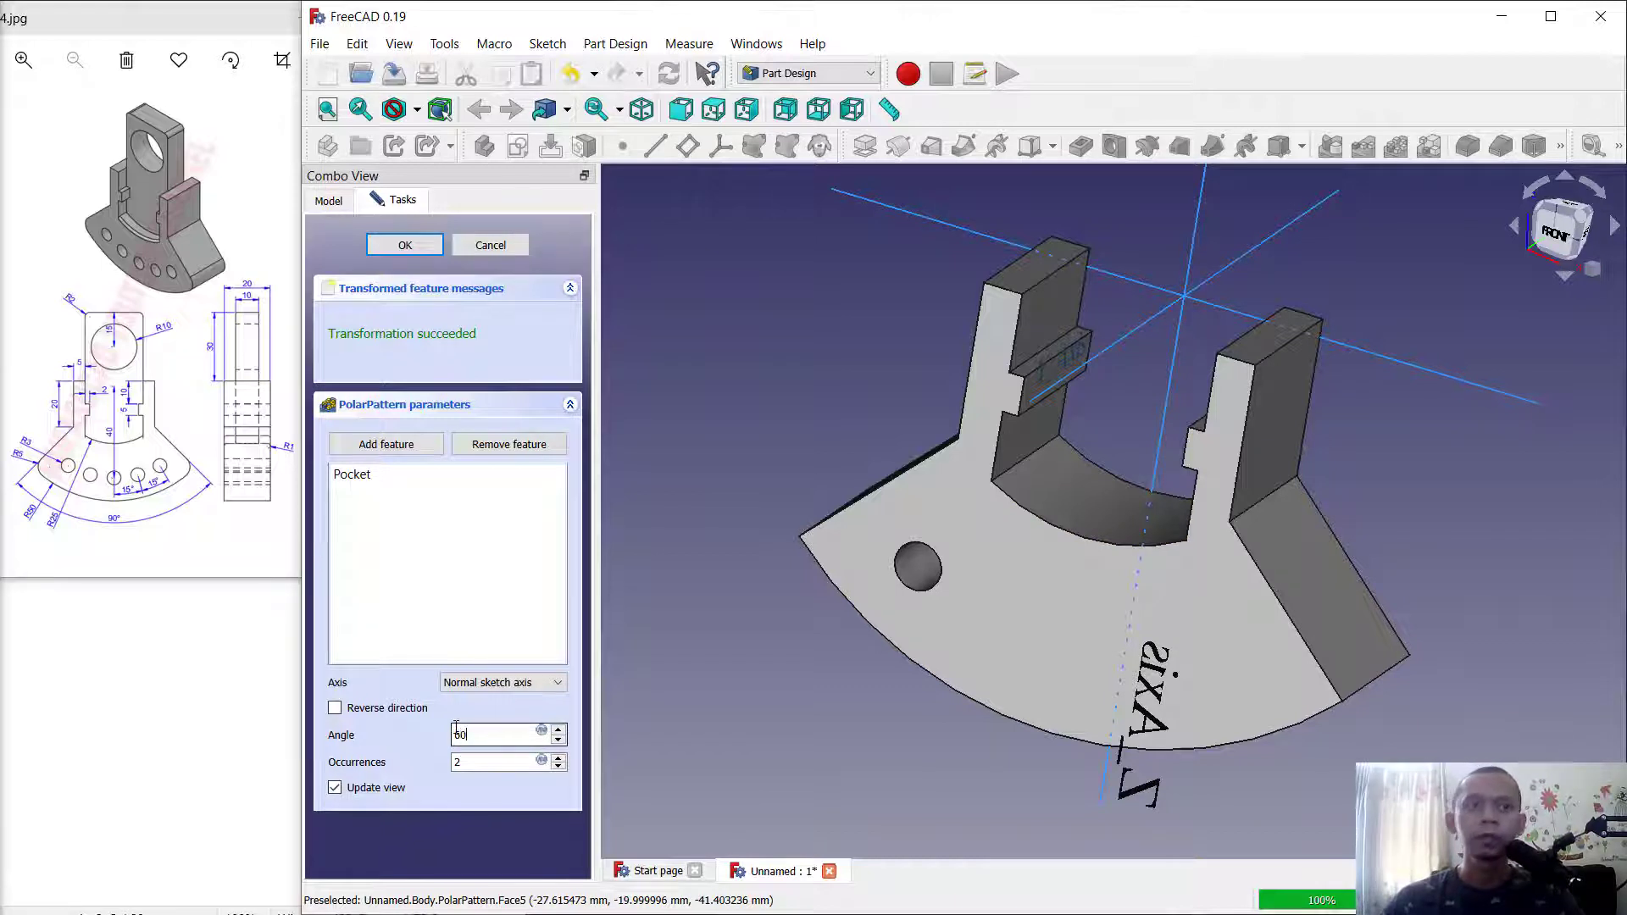
click(480, 769)
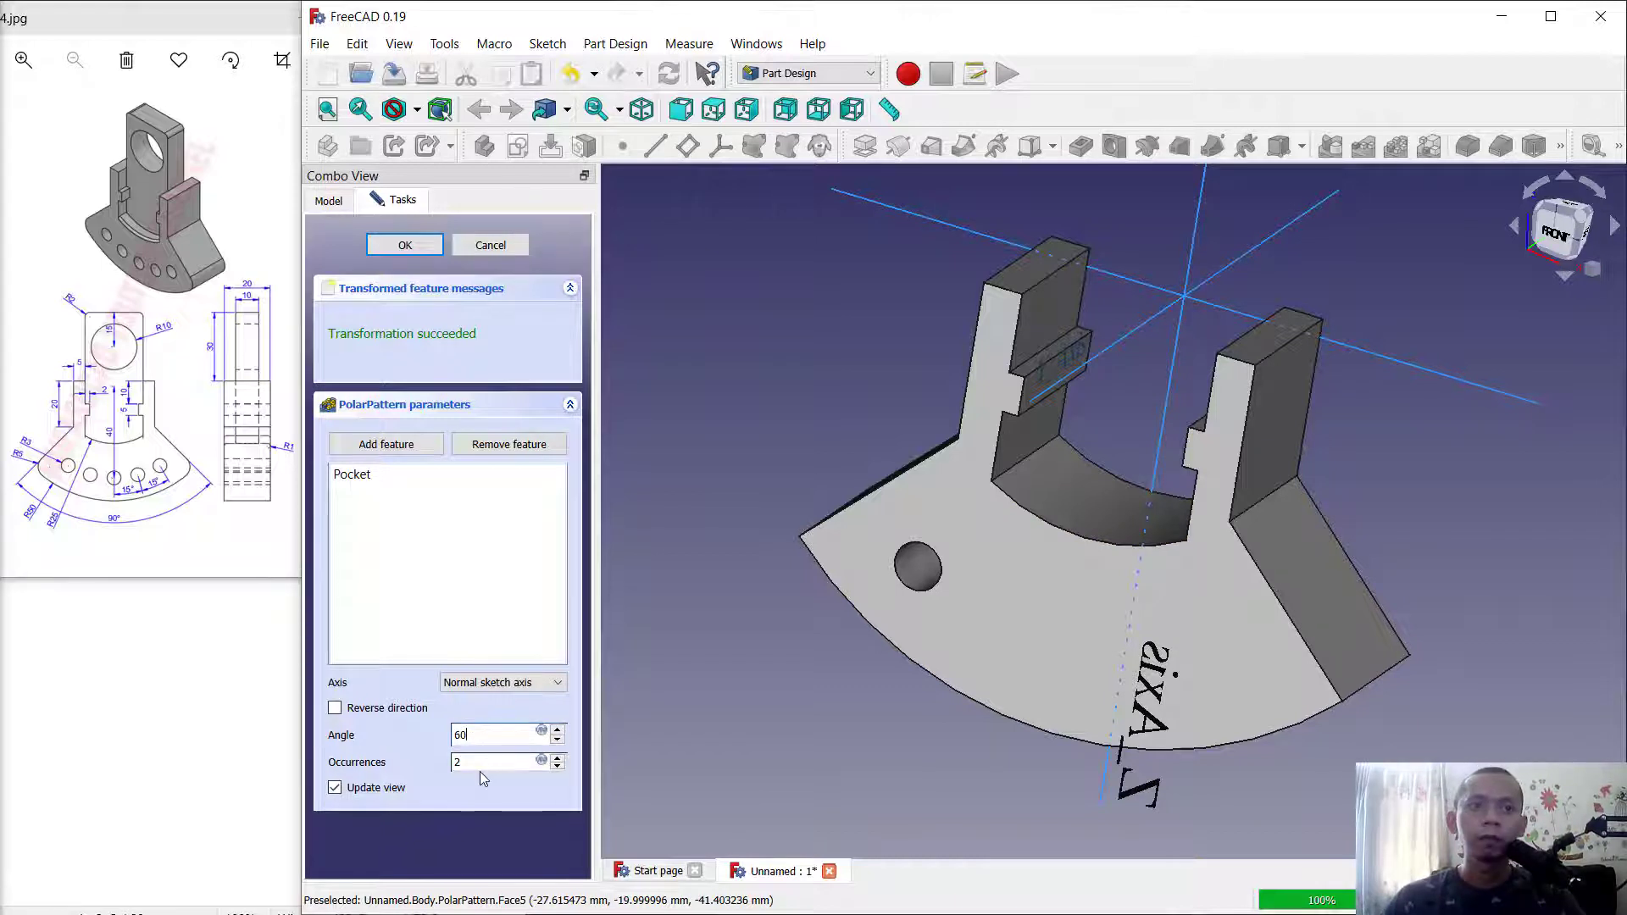
click(558, 758)
click(557, 758)
click(557, 758)
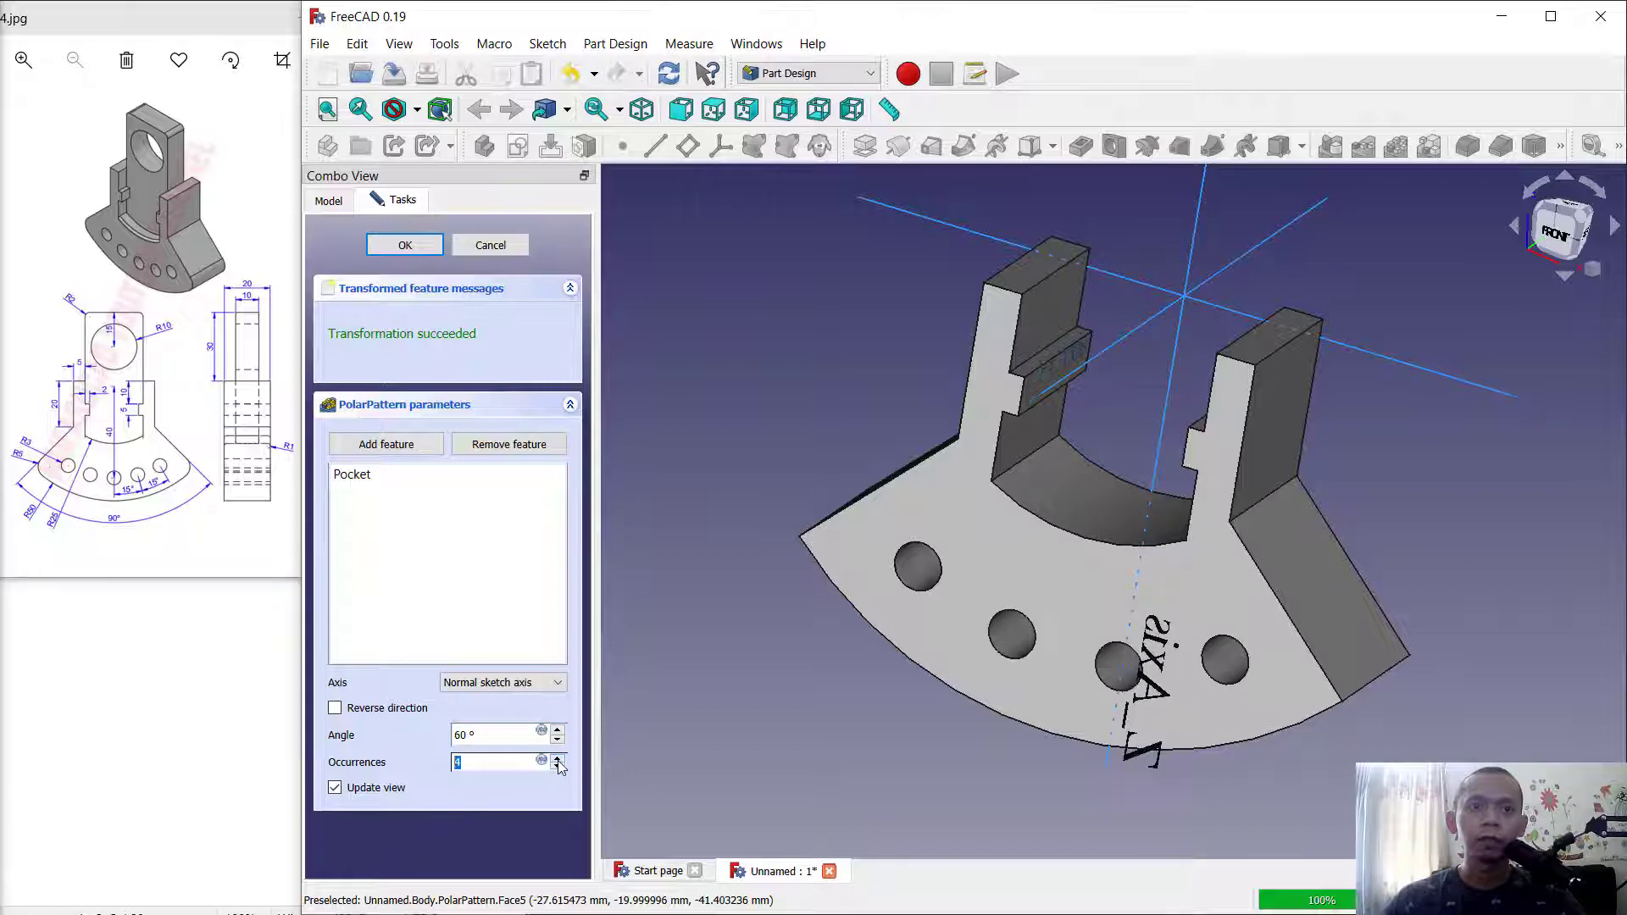
scroll(1246, 555, down, 3)
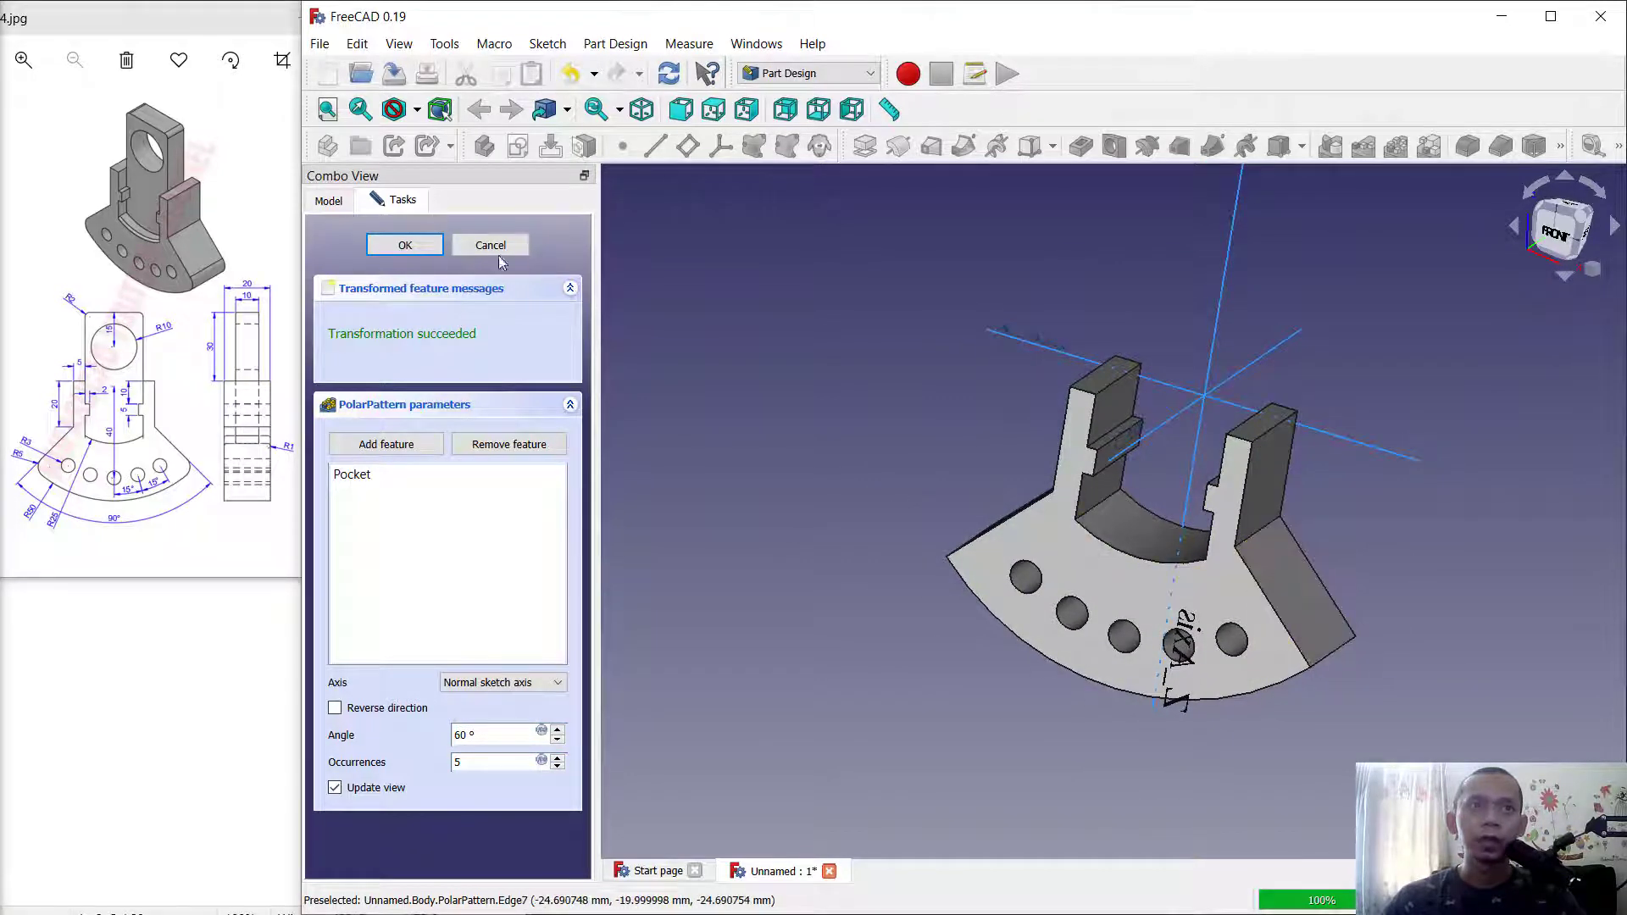
click(405, 245)
Fillet the two outer corner edges, where the slanted sides meet the outer arc, with a 5 mm radius.
middle_drag(1101, 440, 1351, 607)
click(932, 584)
scroll(937, 589, up, 2)
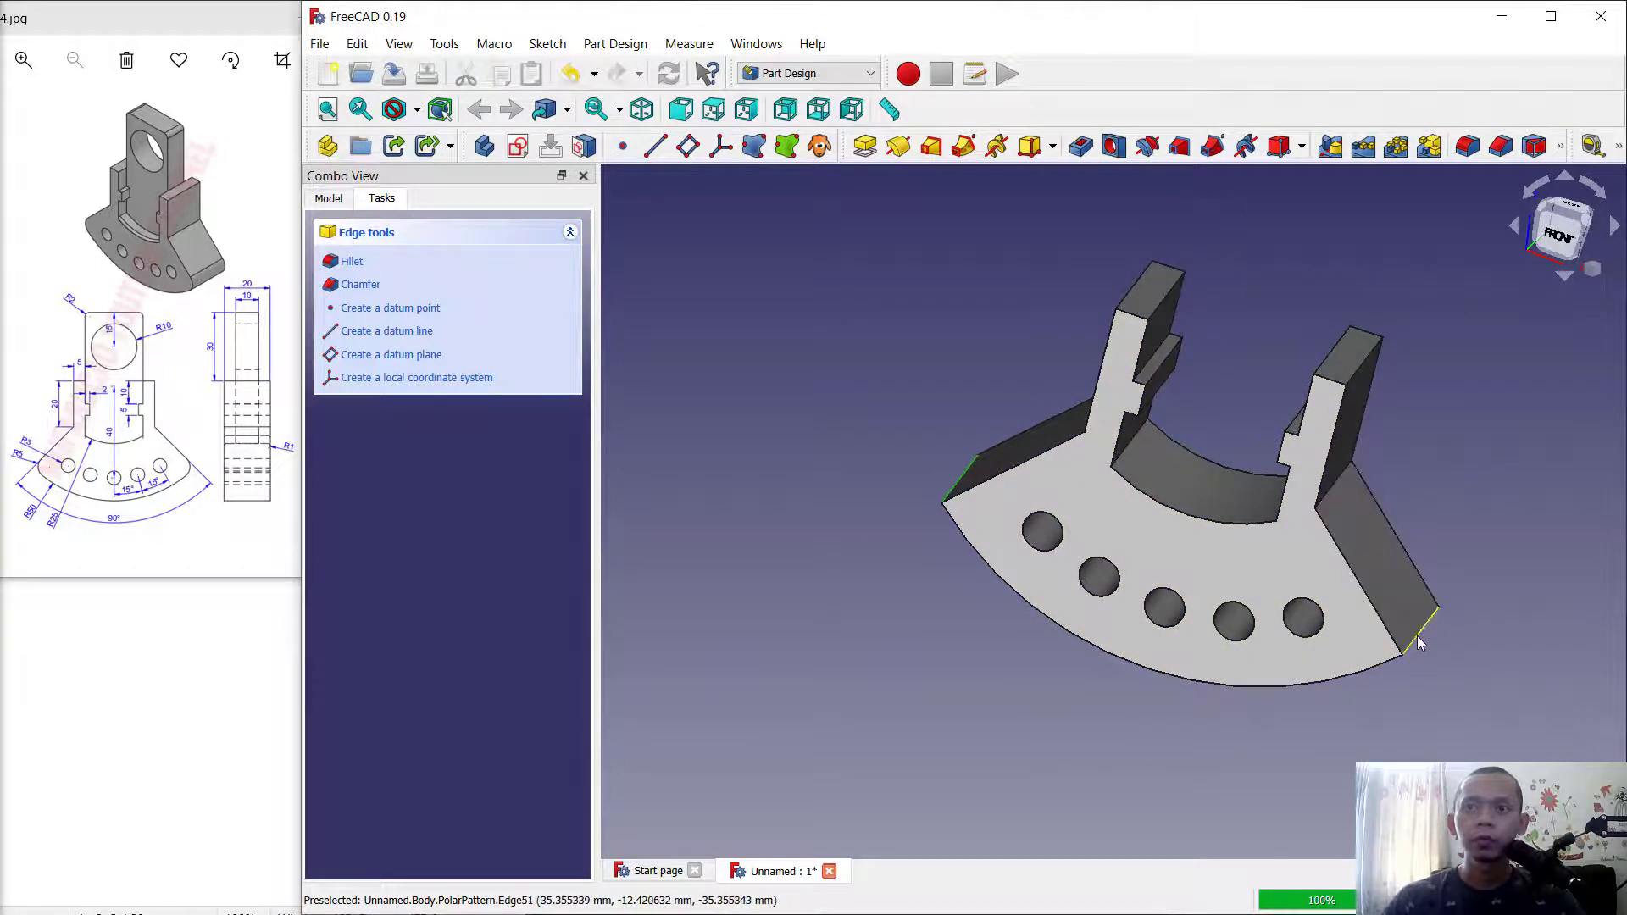
middle_drag(1099, 542, 1081, 583)
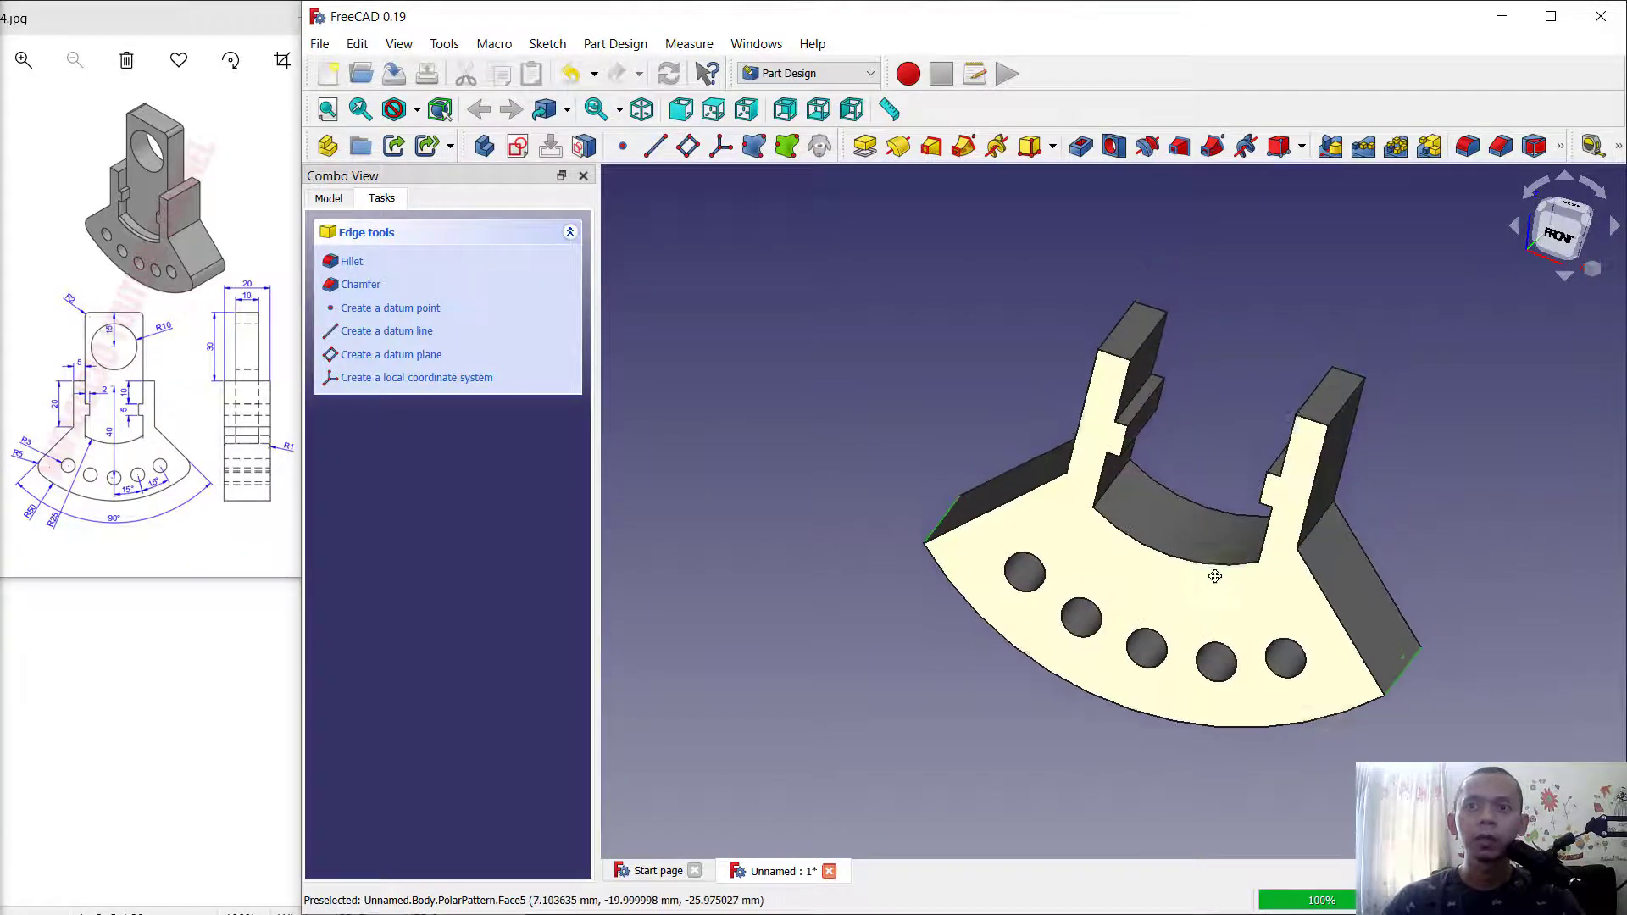
click(1471, 148)
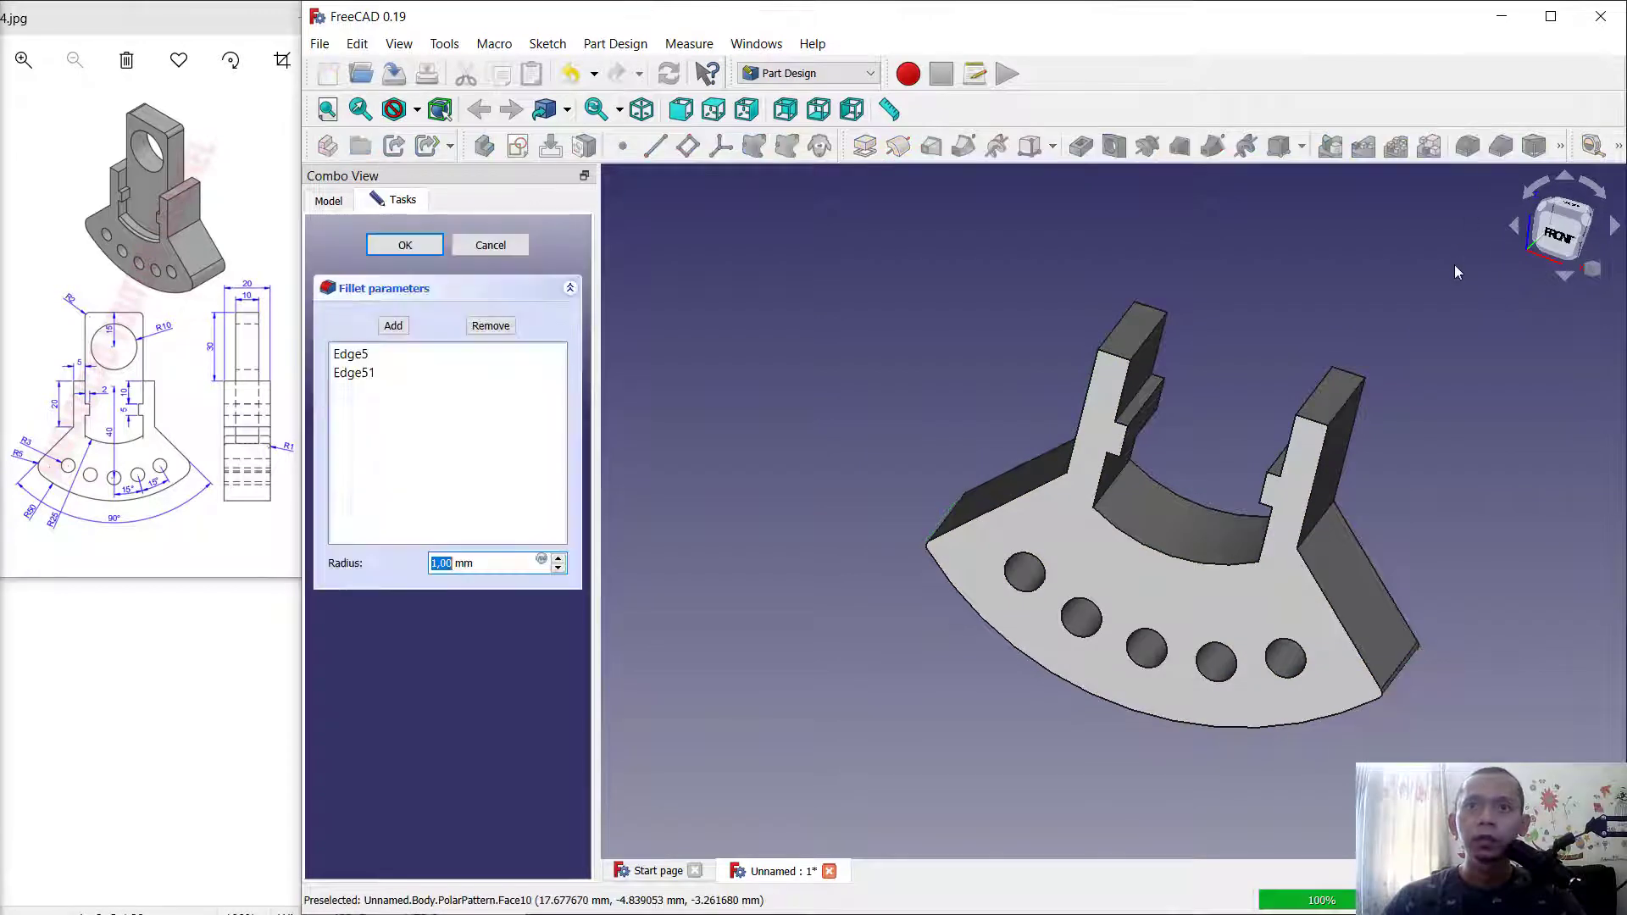
text(5)
click(406, 245)
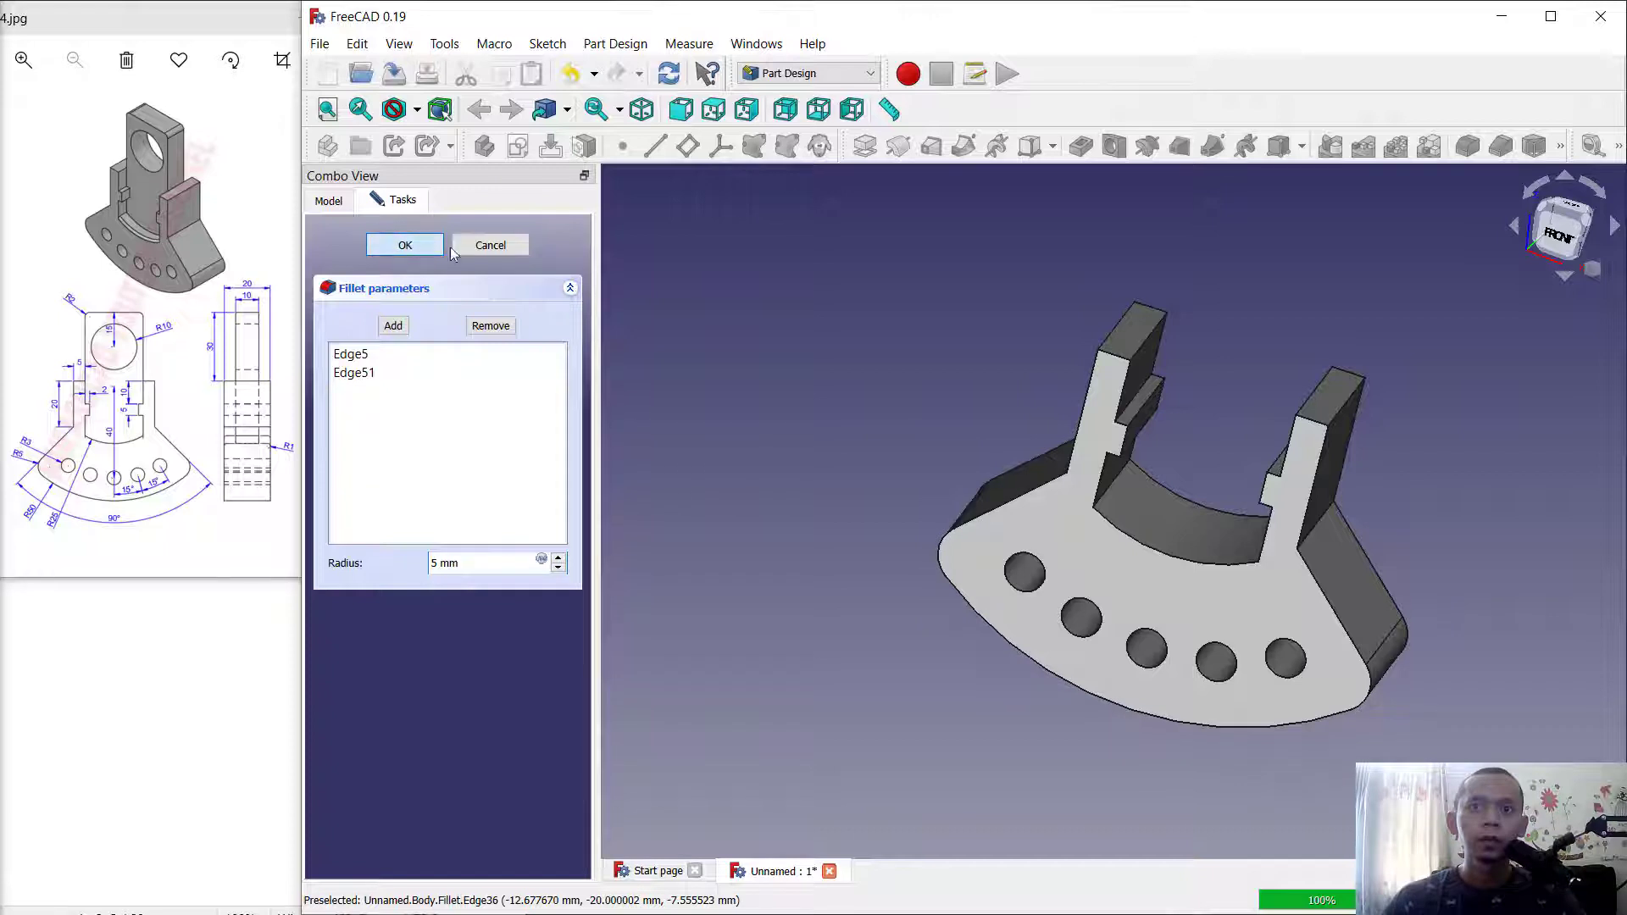
Fillet the front and rear edges of the inner arc with a 1 mm radius.
click(1152, 549)
ctrl+click(1210, 513)
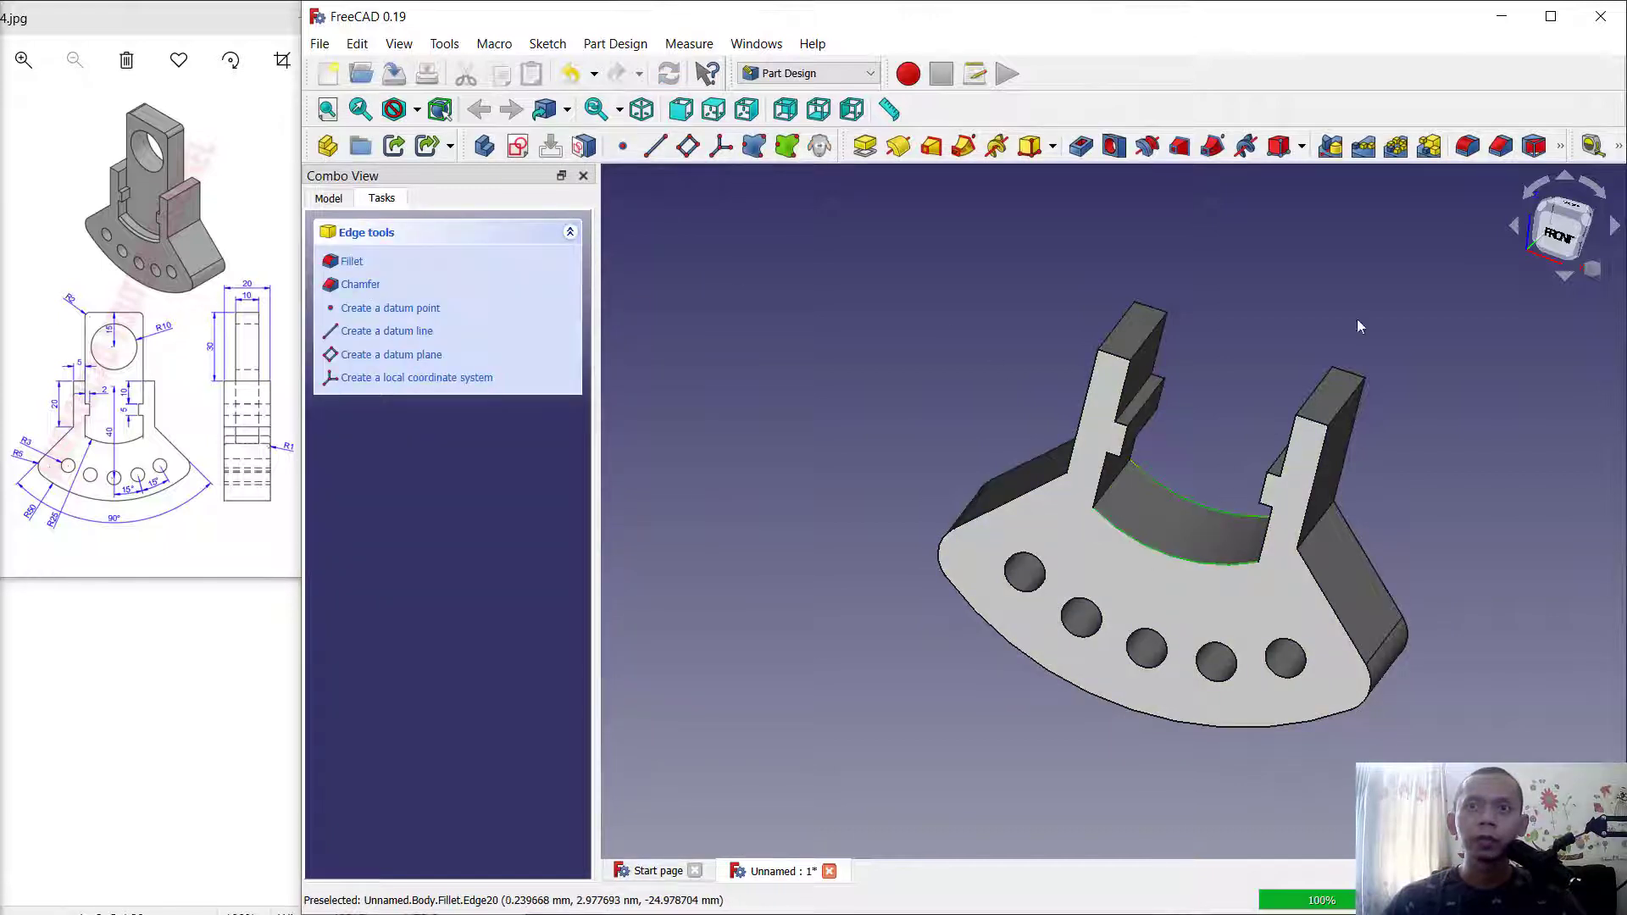
click(1471, 148)
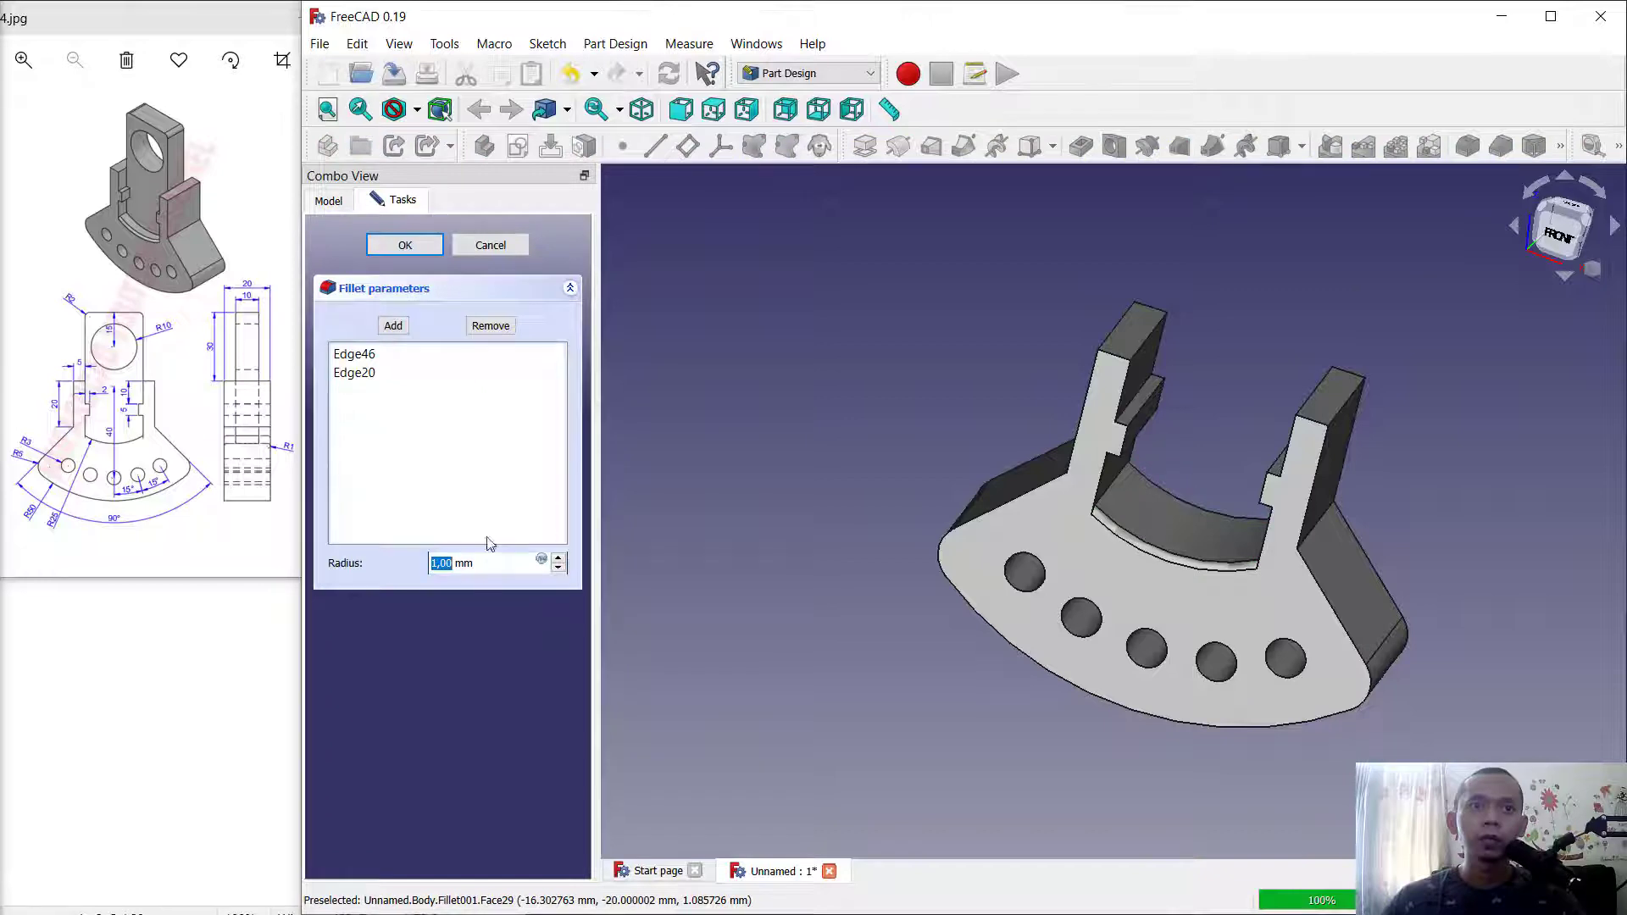
click(419, 249)
Create a datum plane attached to the bracket's front face with a -5 mm z-direction offset.
middle_drag(1093, 500, 1381, 389)
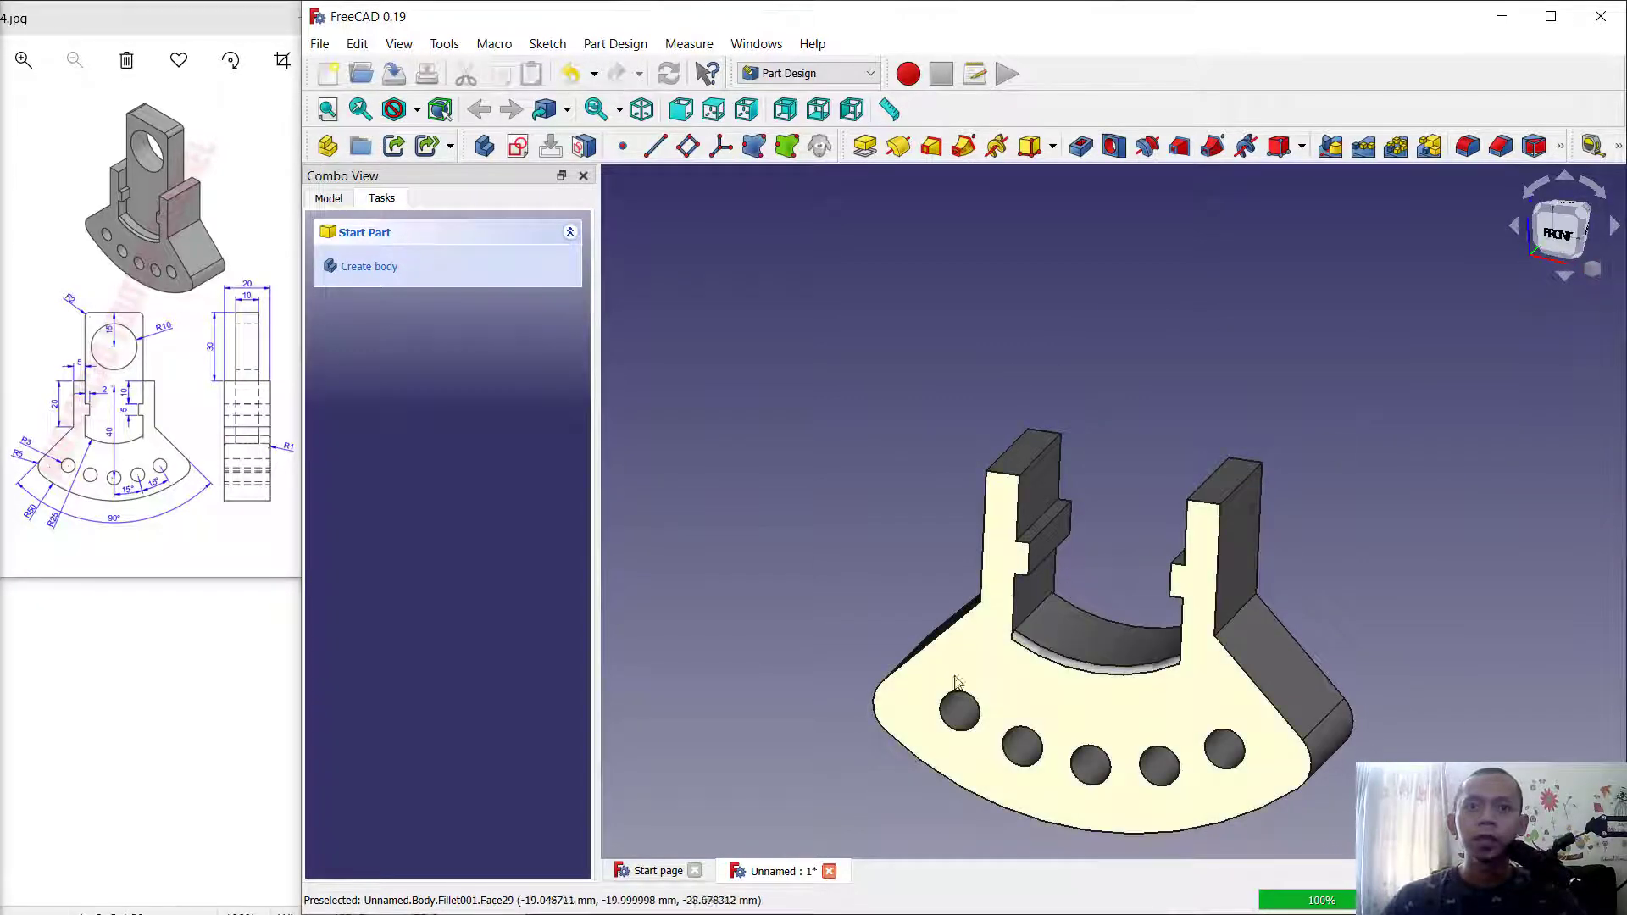
click(996, 674)
middle_drag(1162, 509, 1206, 378)
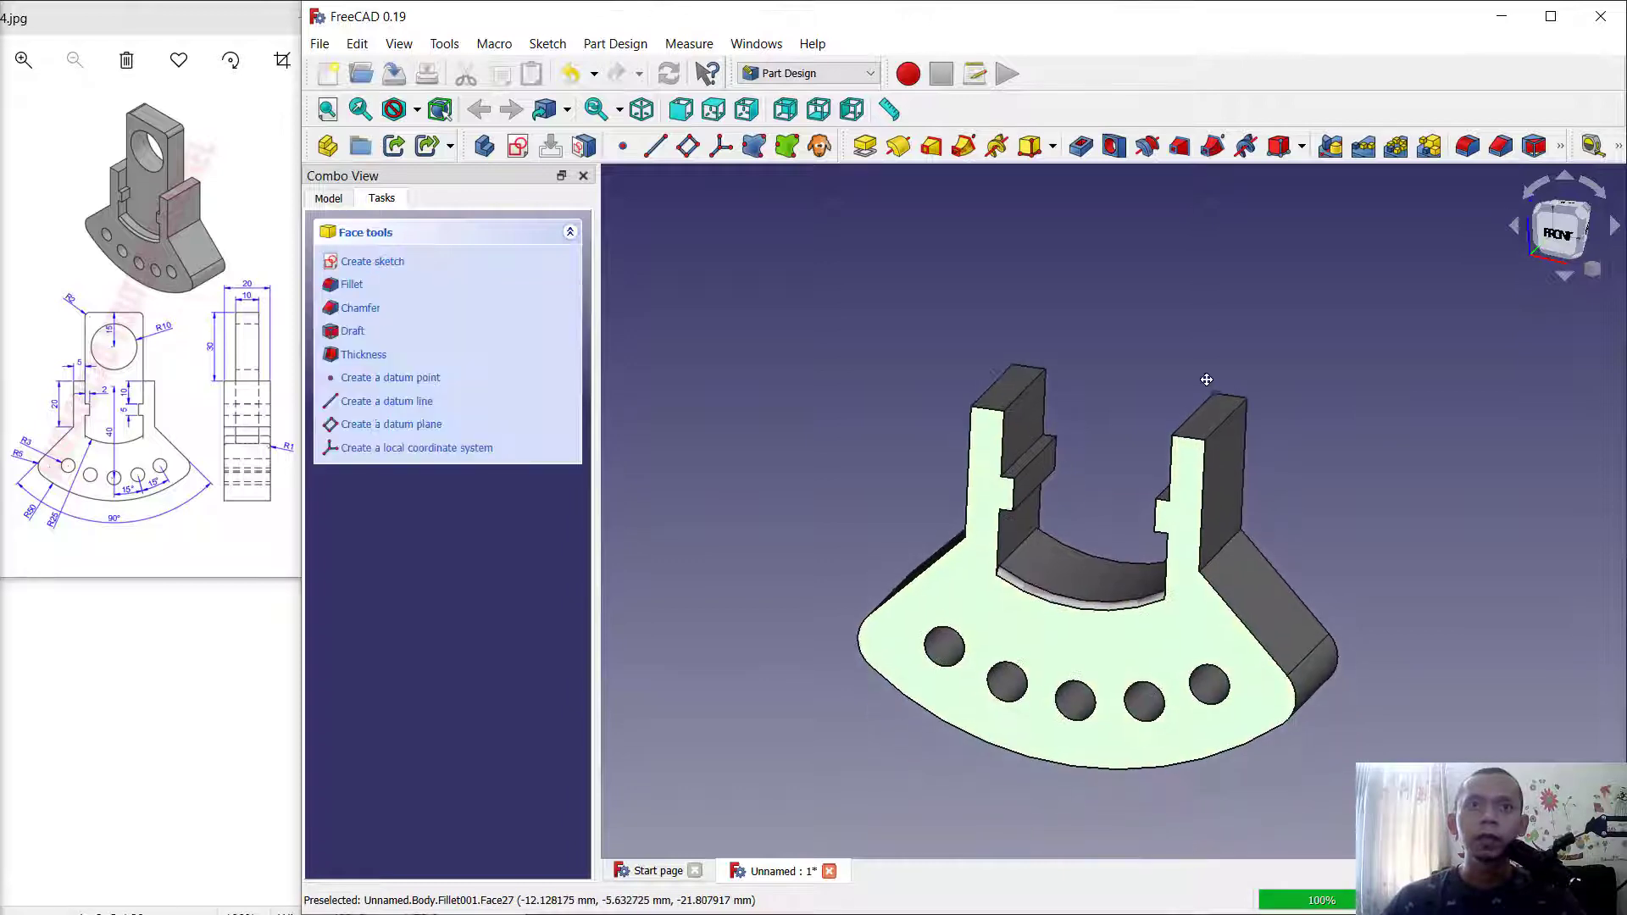
click(688, 145)
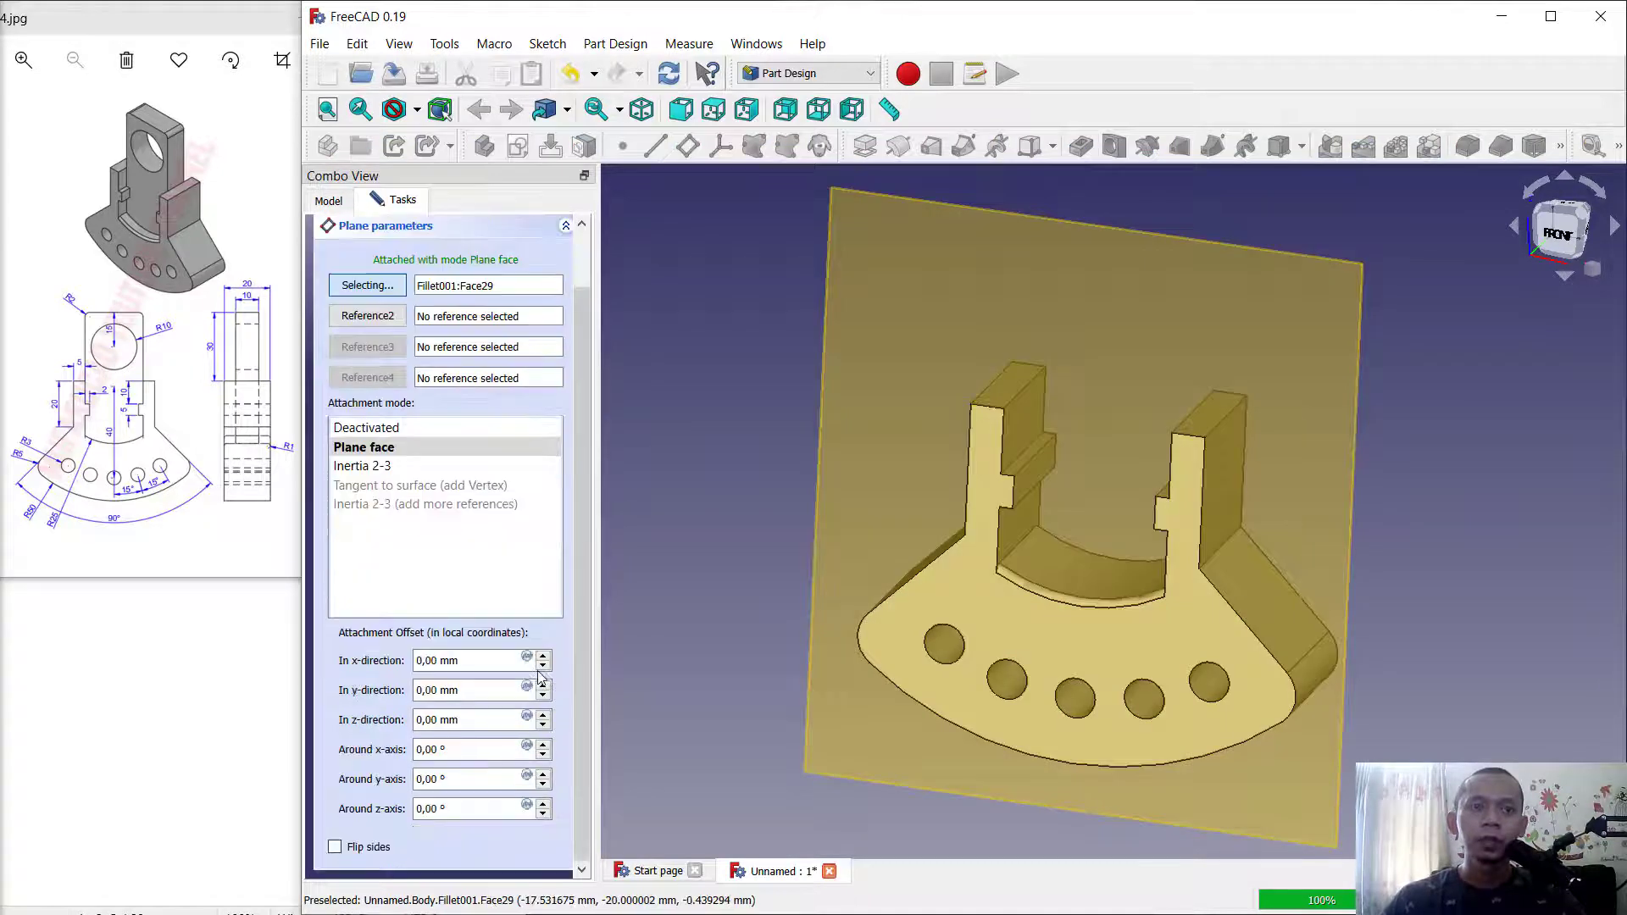
click(543, 726)
click(543, 726)
click(543, 727)
click(543, 726)
click(543, 726)
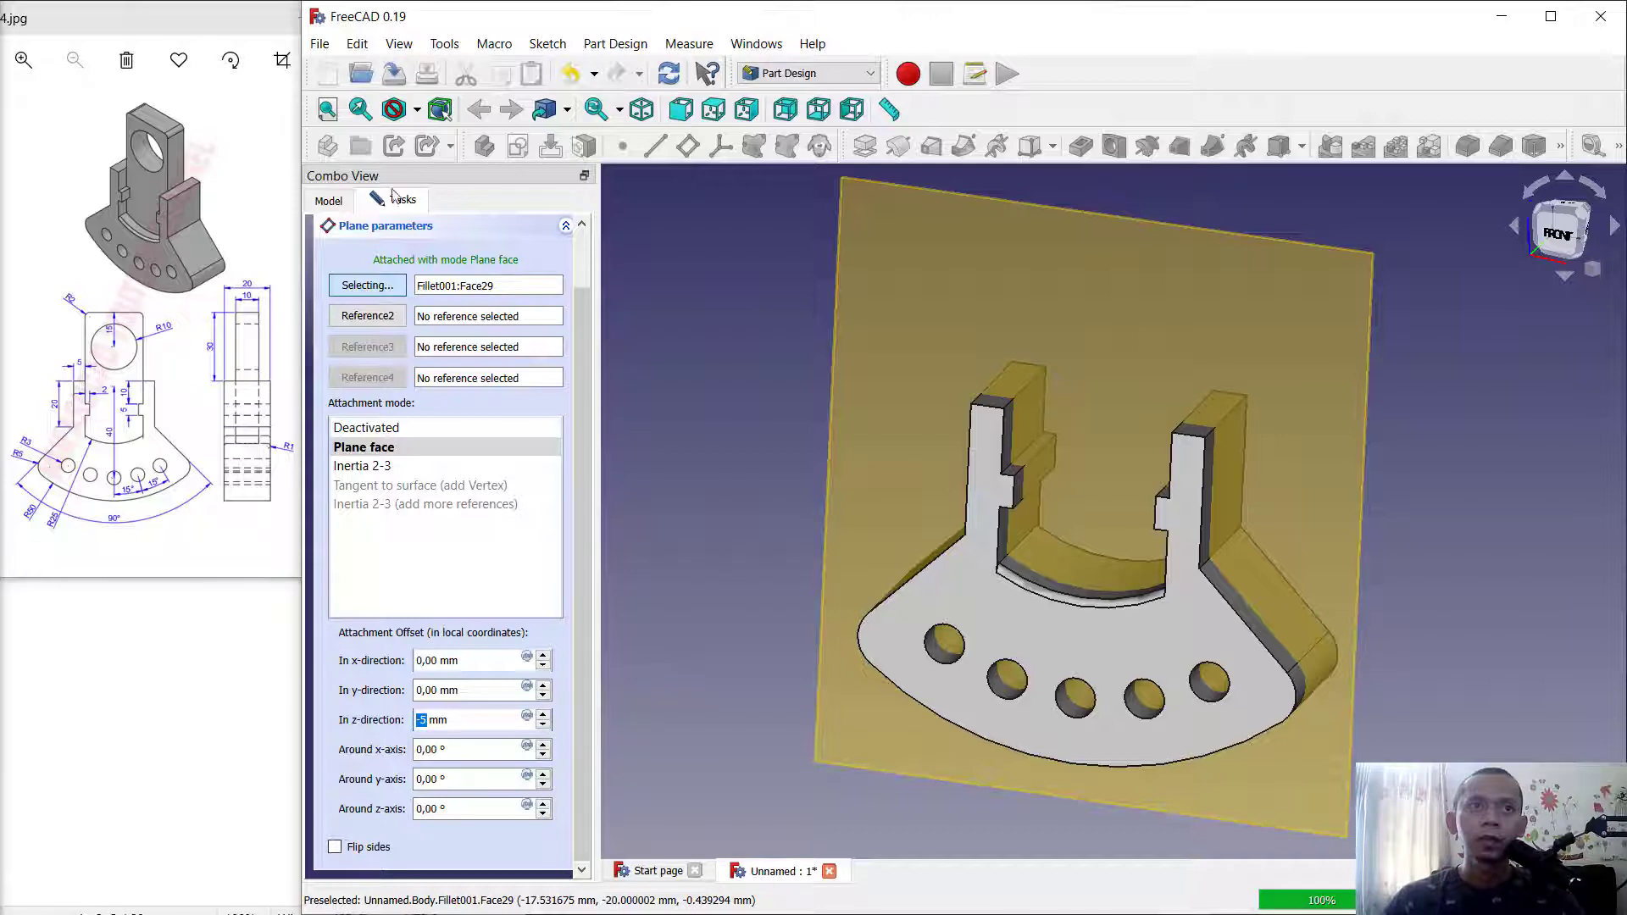
scroll(577, 293, up, 2)
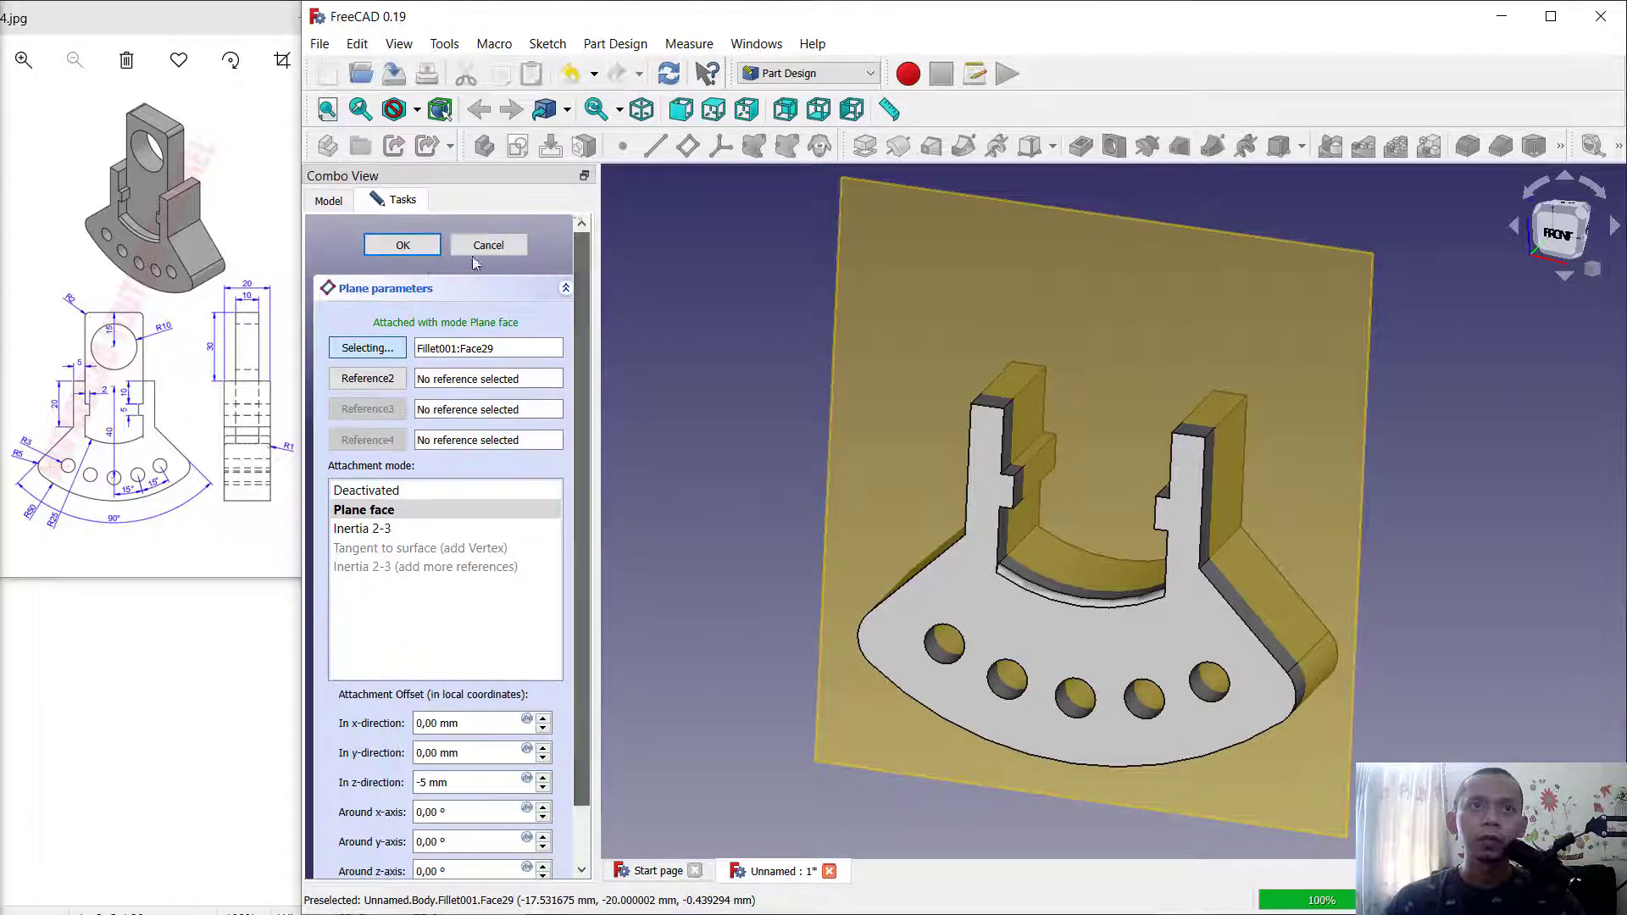
click(398, 246)
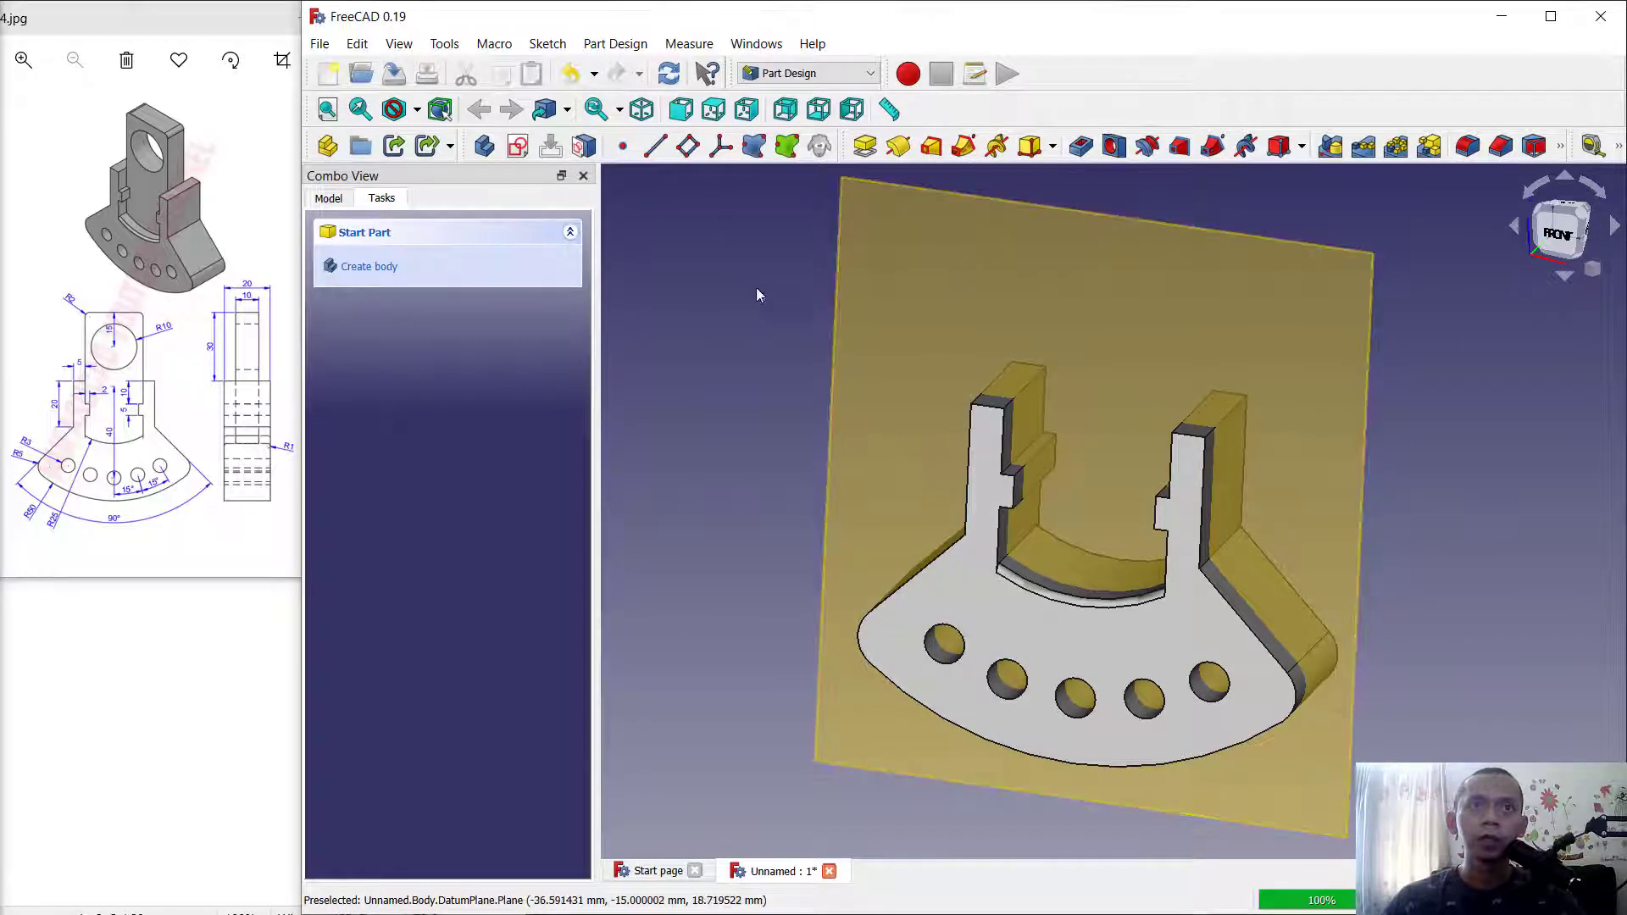
Start a sketch on the datum plane and link the slot's inner side edges, tab edges and inner arc as external geometry.
click(985, 247)
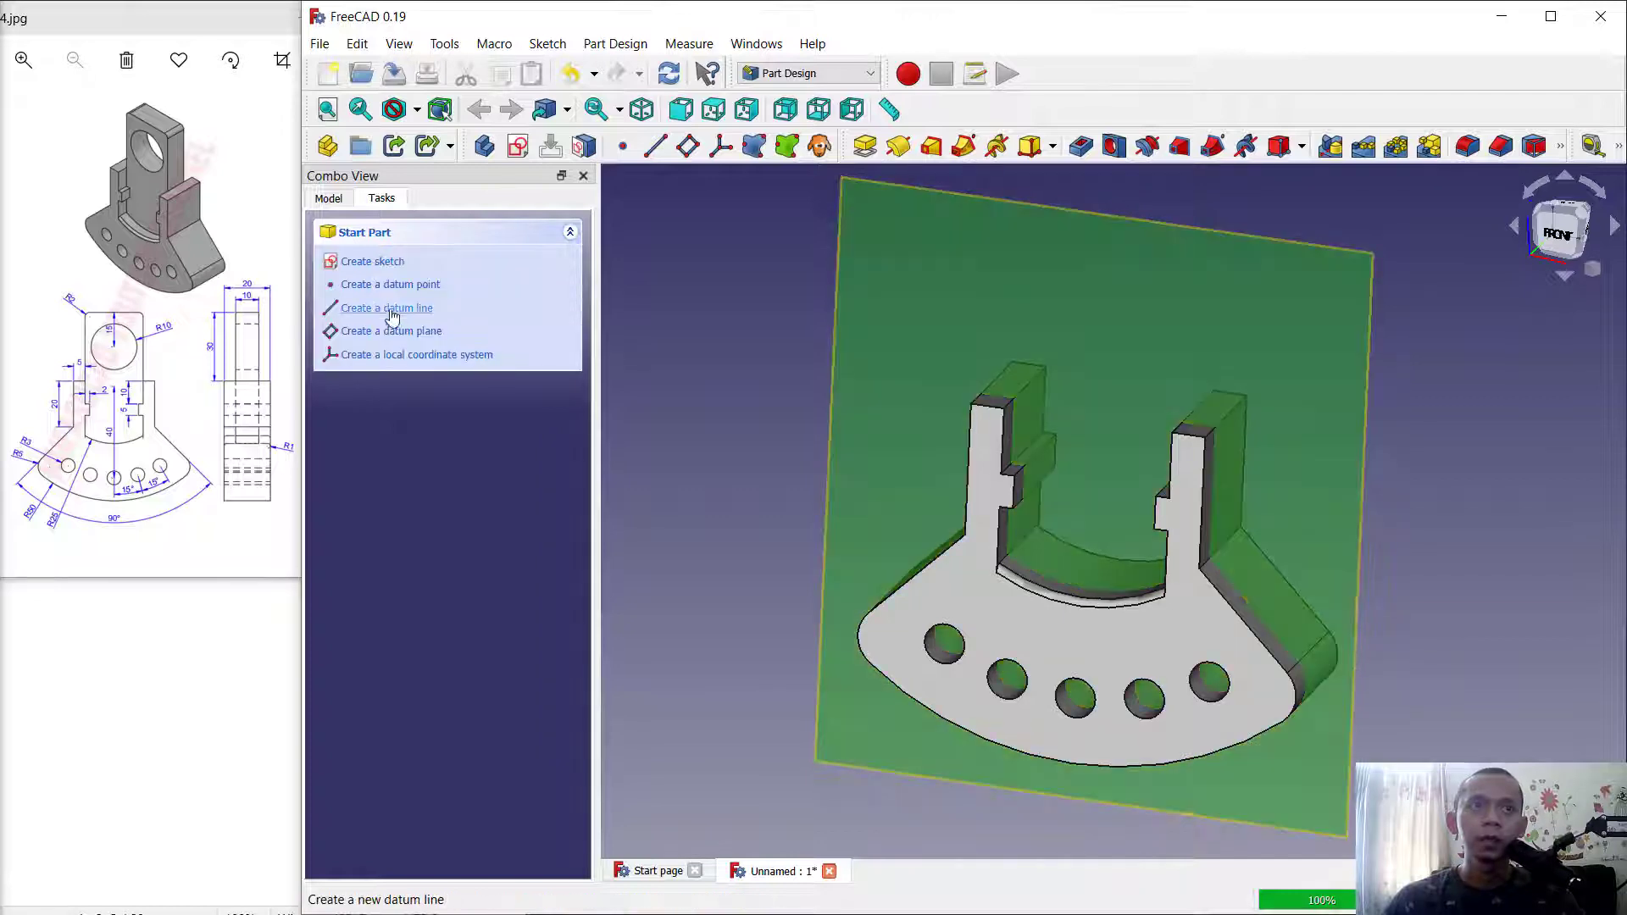
click(381, 262)
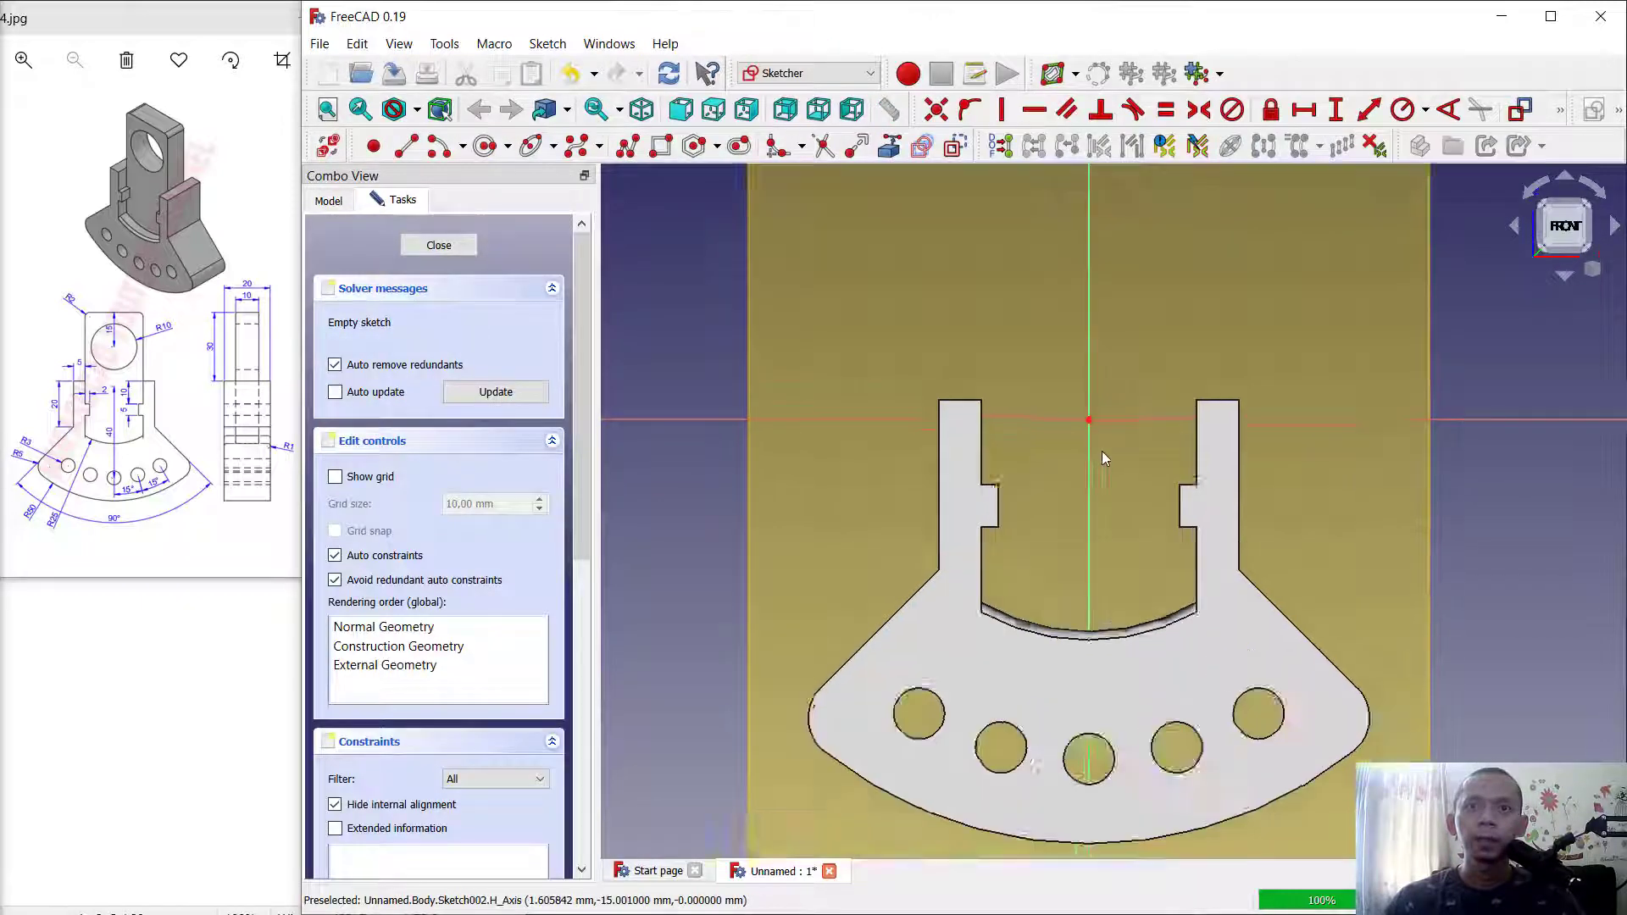
click(890, 151)
click(763, 419)
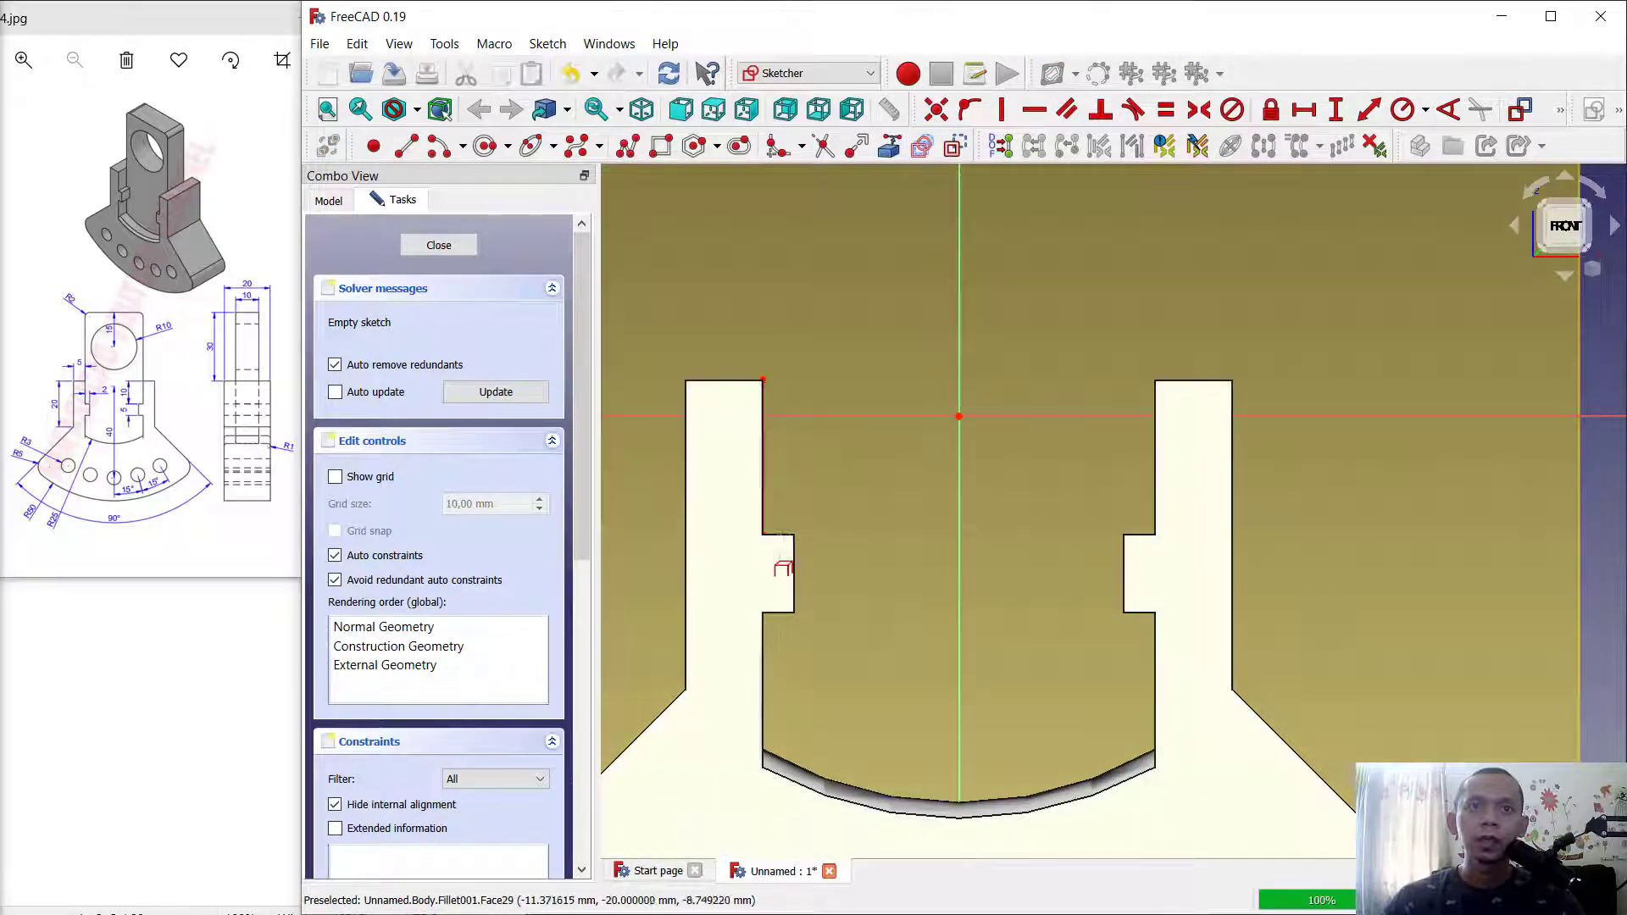
click(795, 551)
click(765, 659)
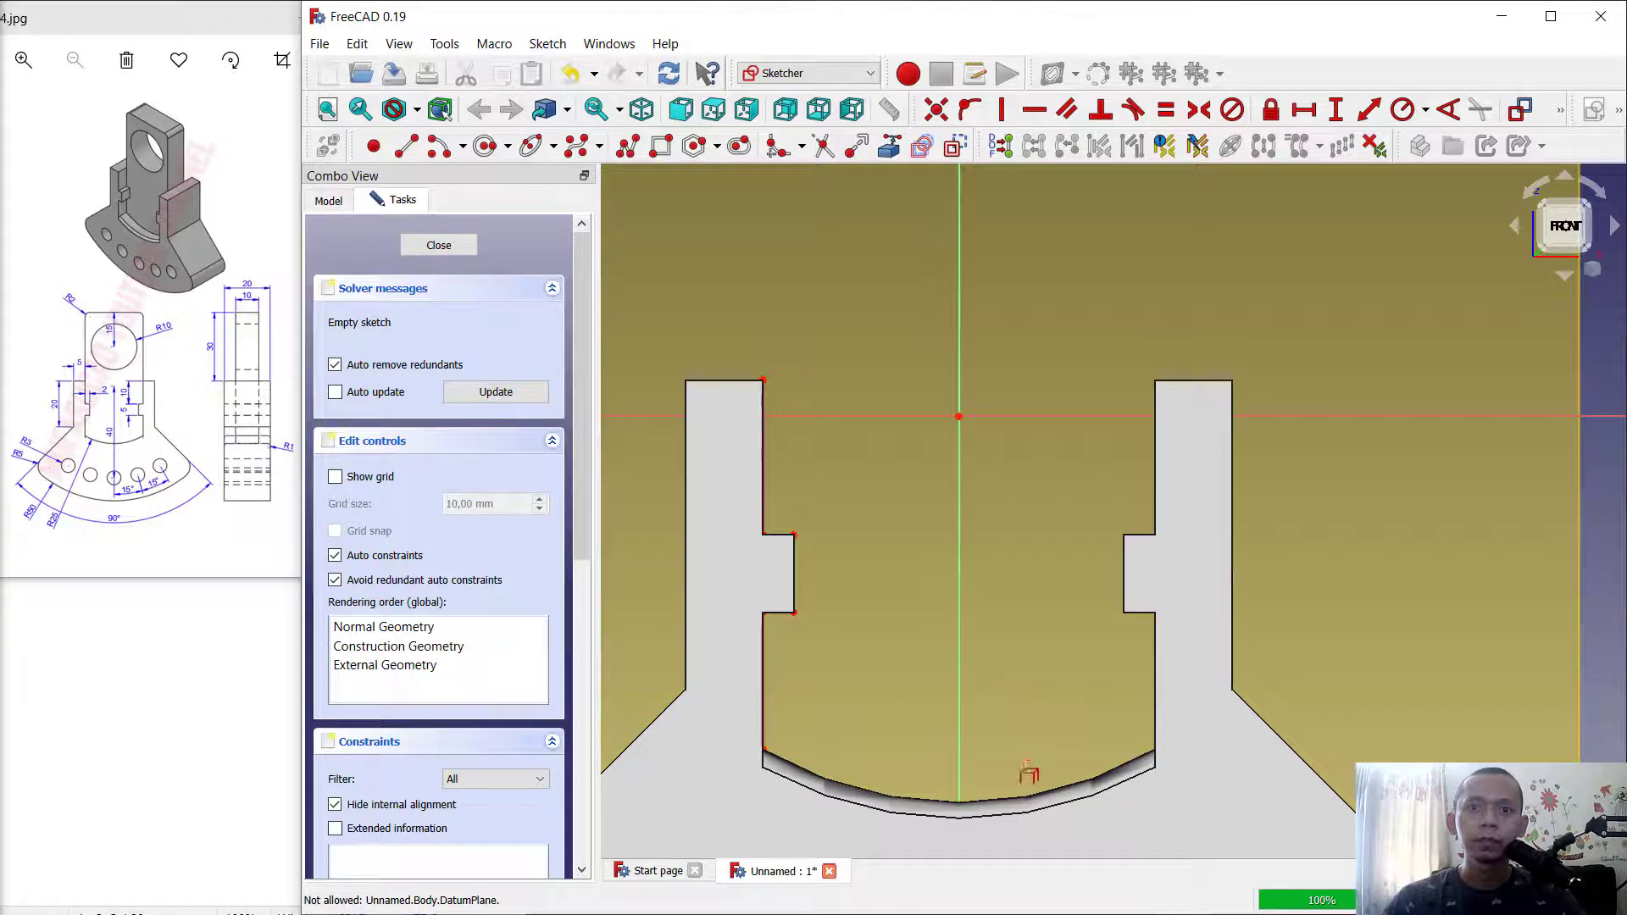
click(1015, 799)
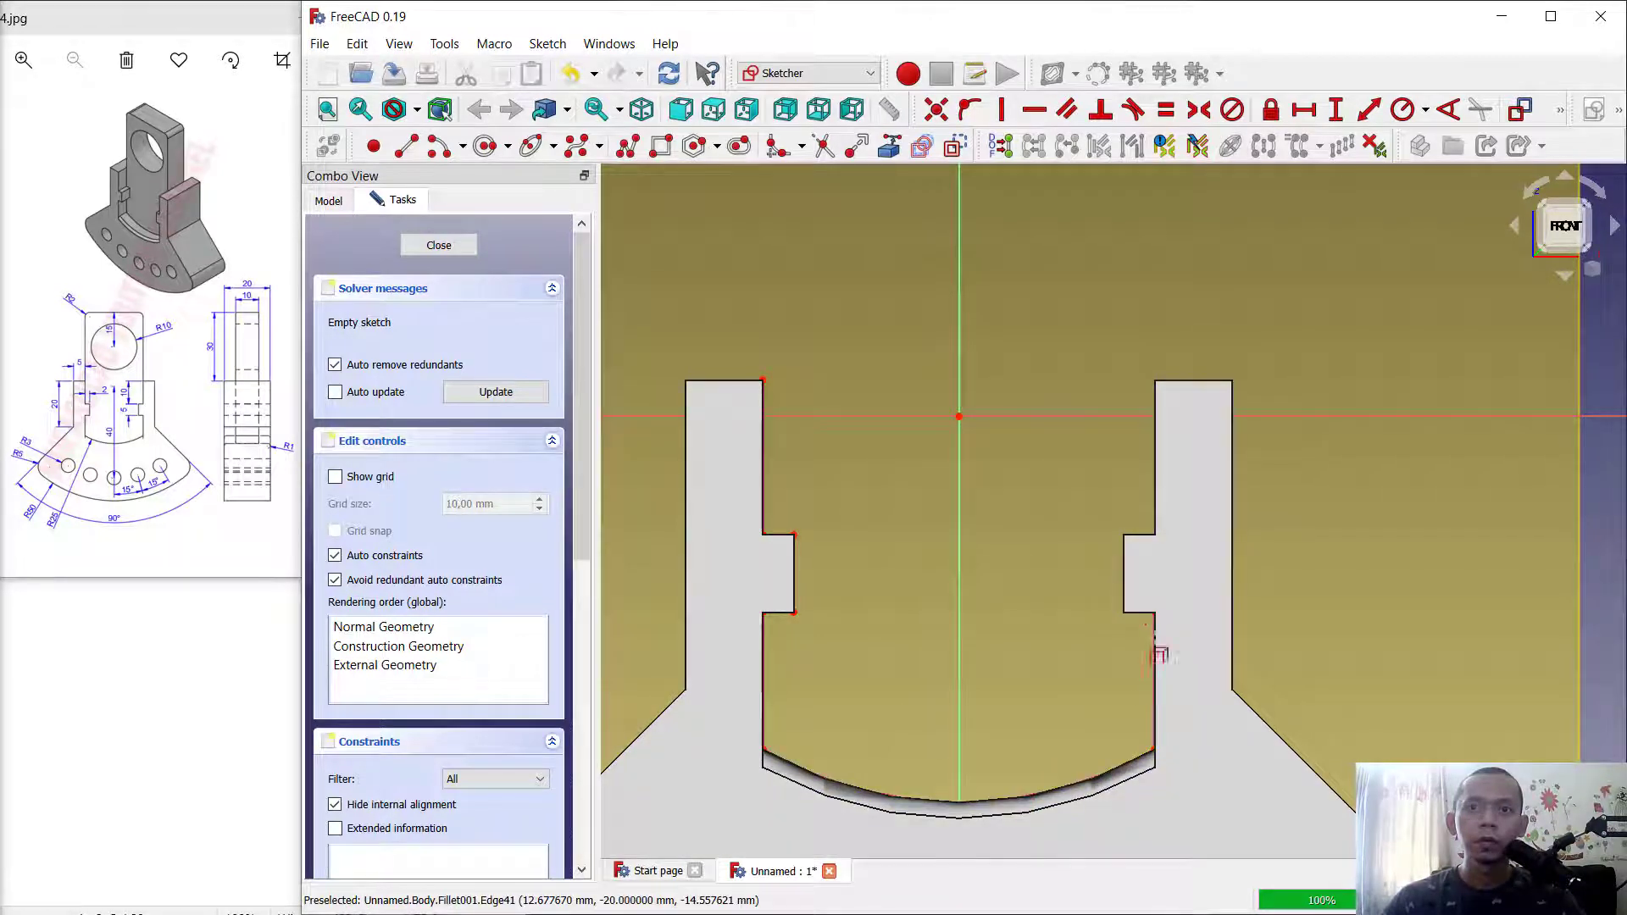
click(1138, 612)
click(1124, 593)
click(1155, 513)
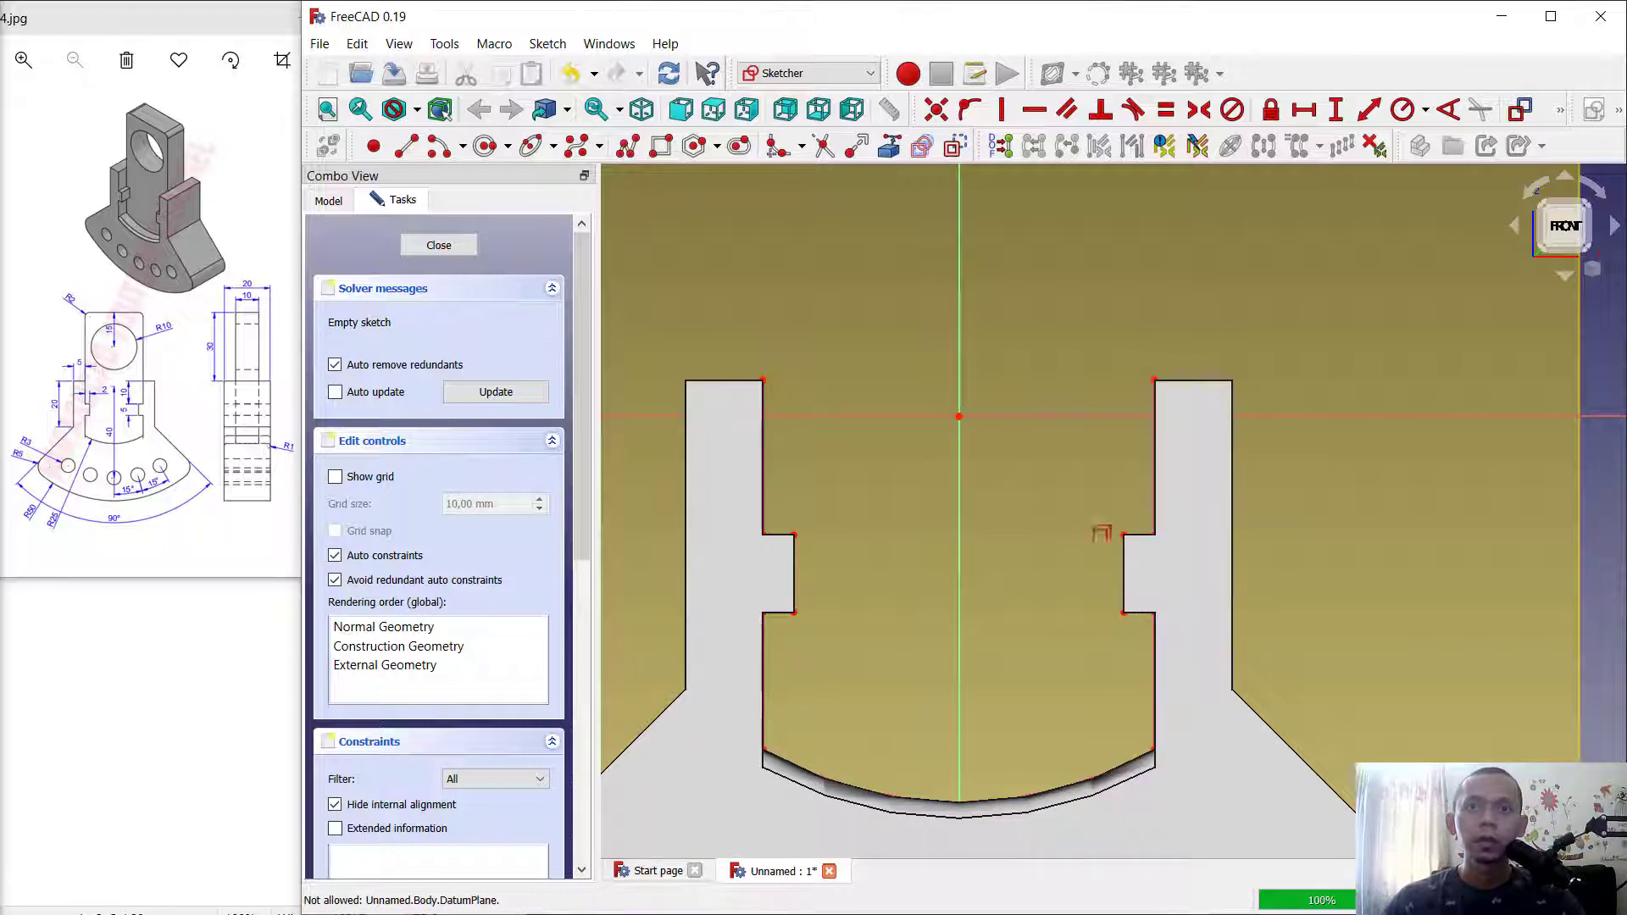
Draw the upright's outline from the tabs' upper corners, with two vertical sides about 28 mm high and a horizontal top about 25 mm wide.
scroll(908, 593, down, 2)
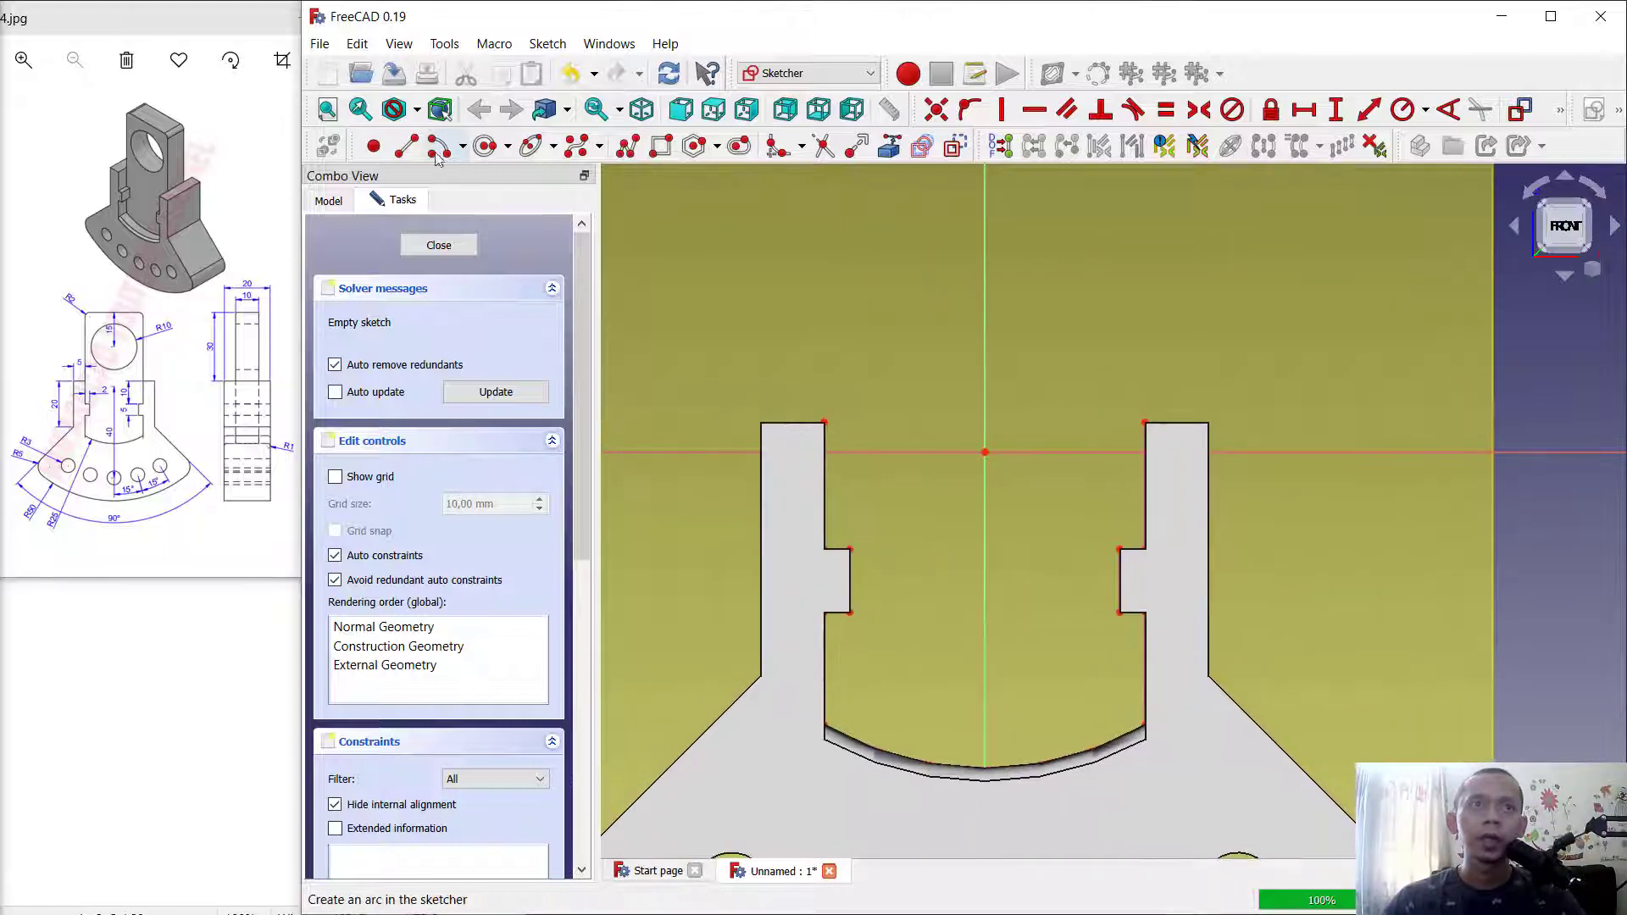
click(406, 145)
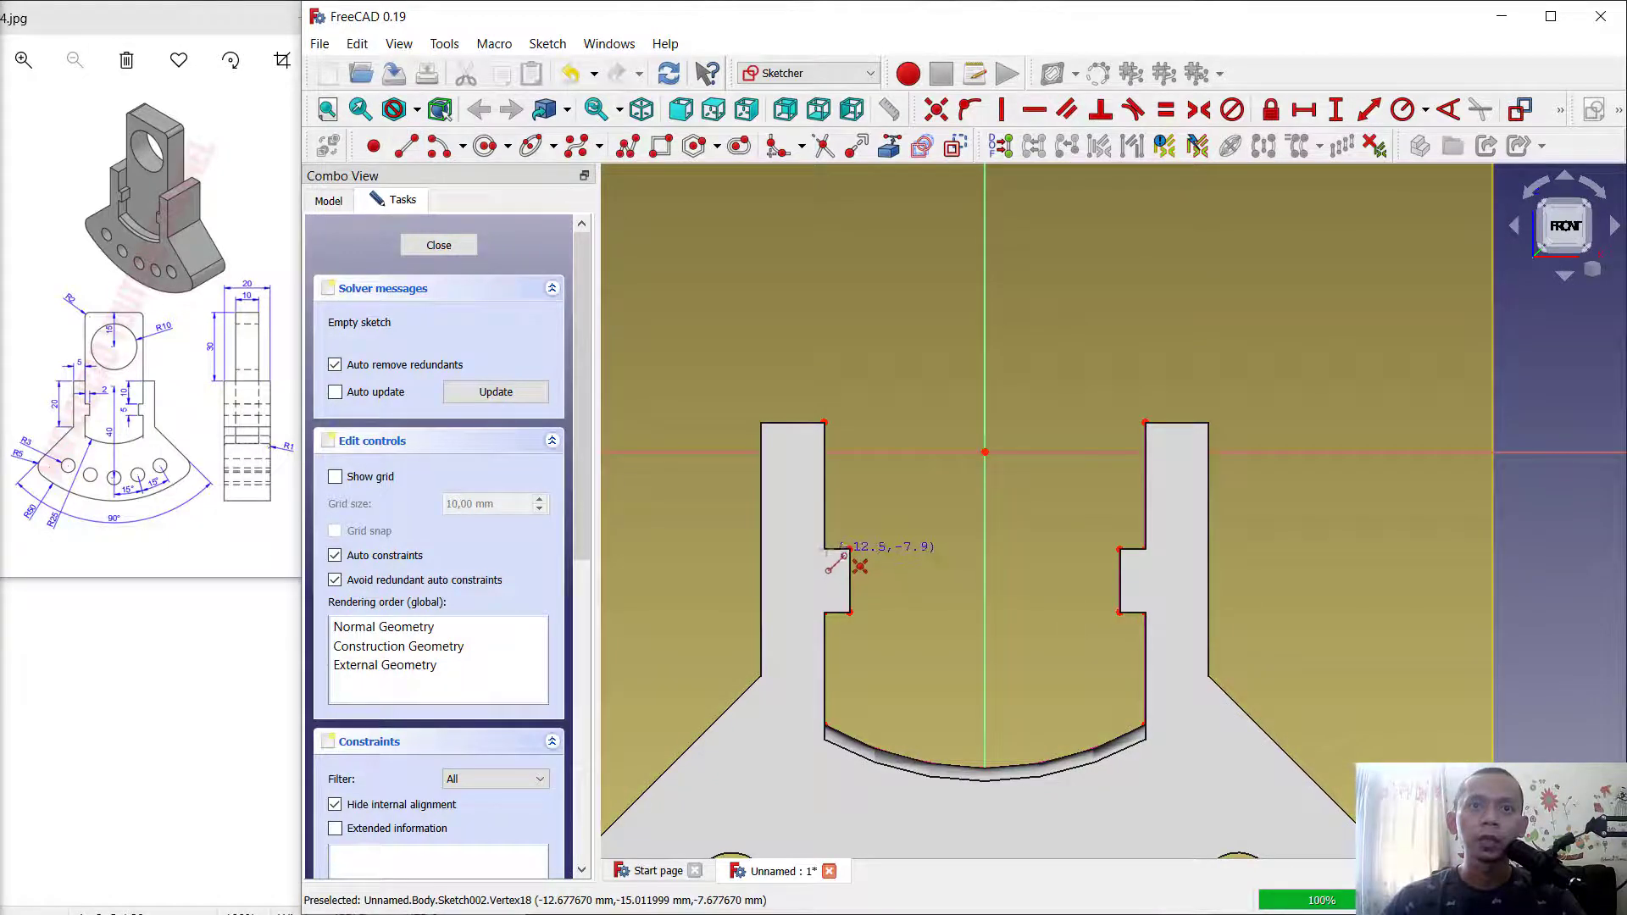
click(824, 421)
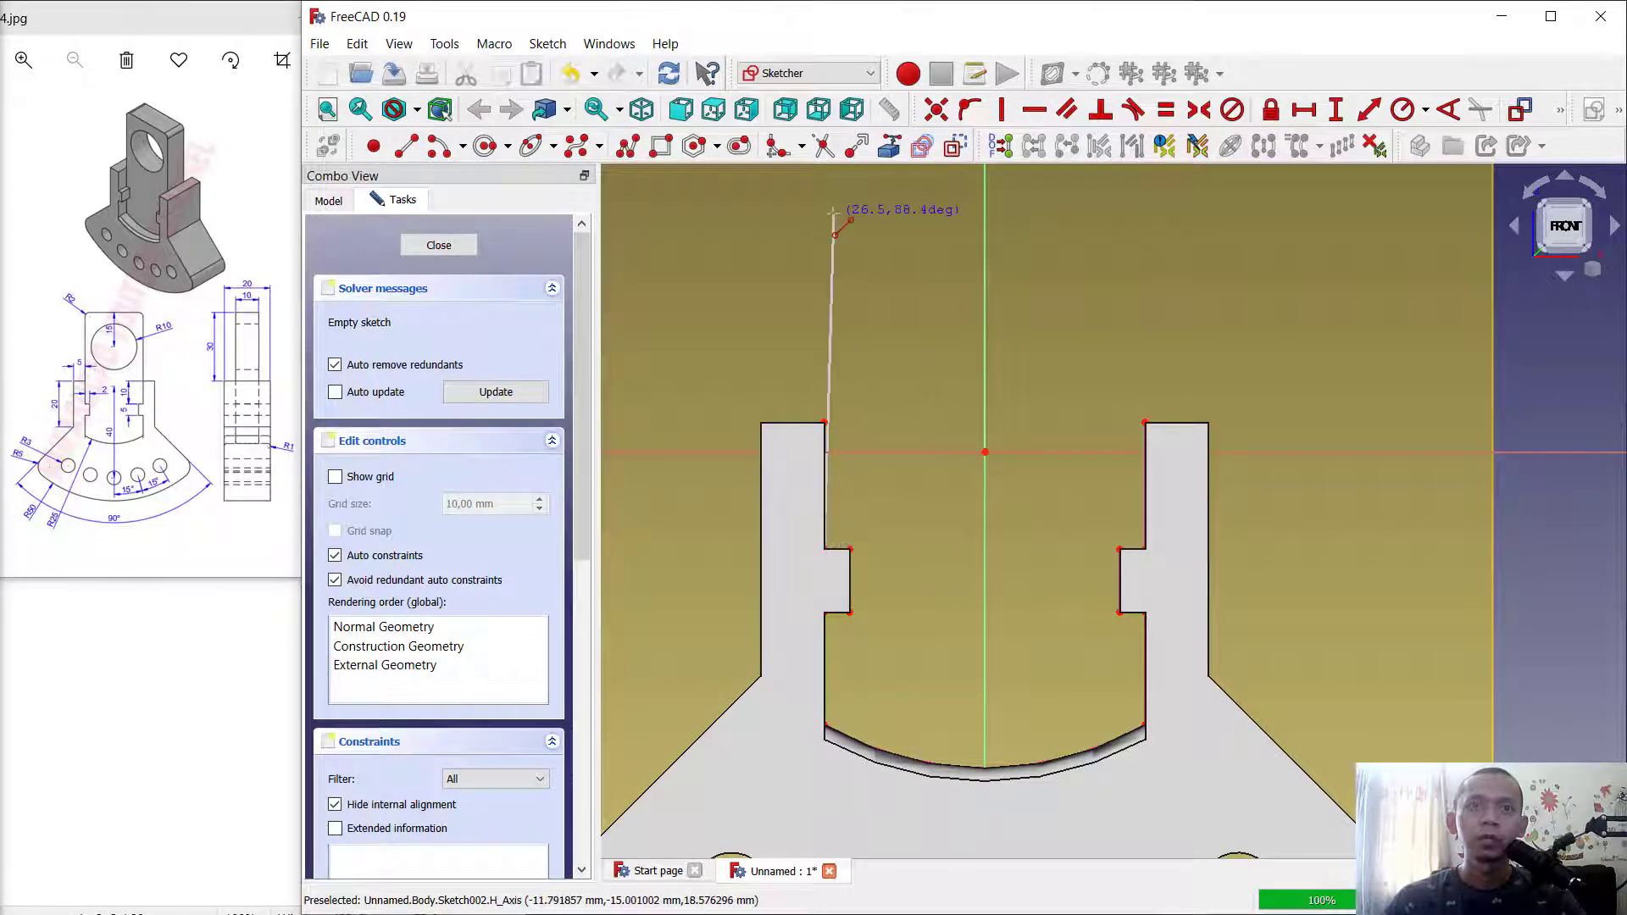
click(825, 191)
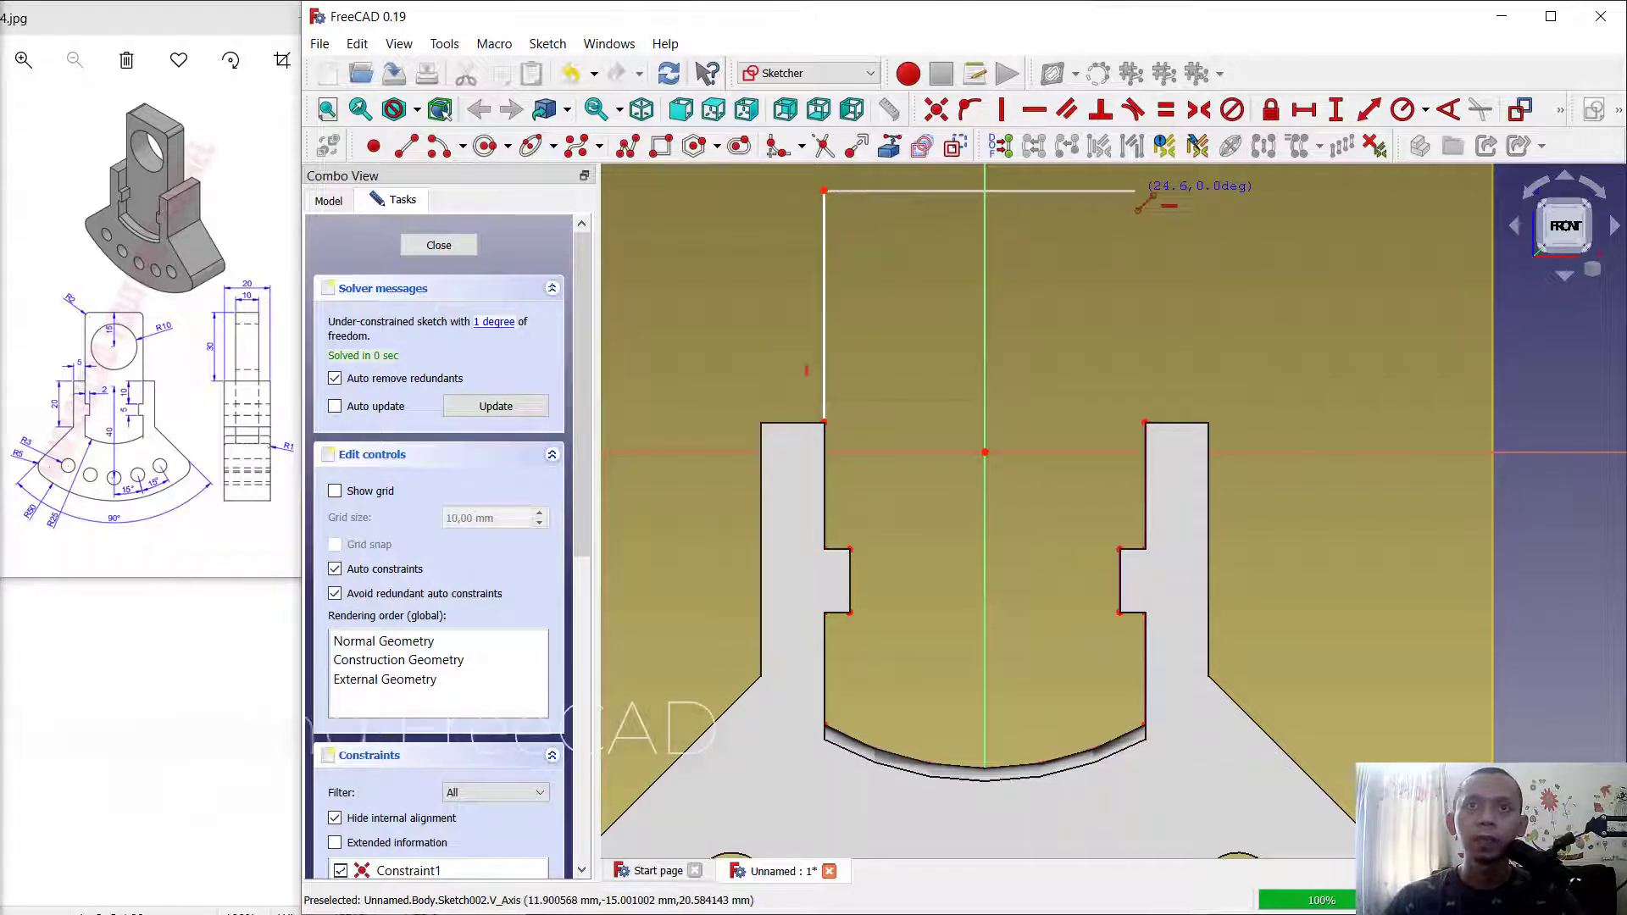
click(1136, 191)
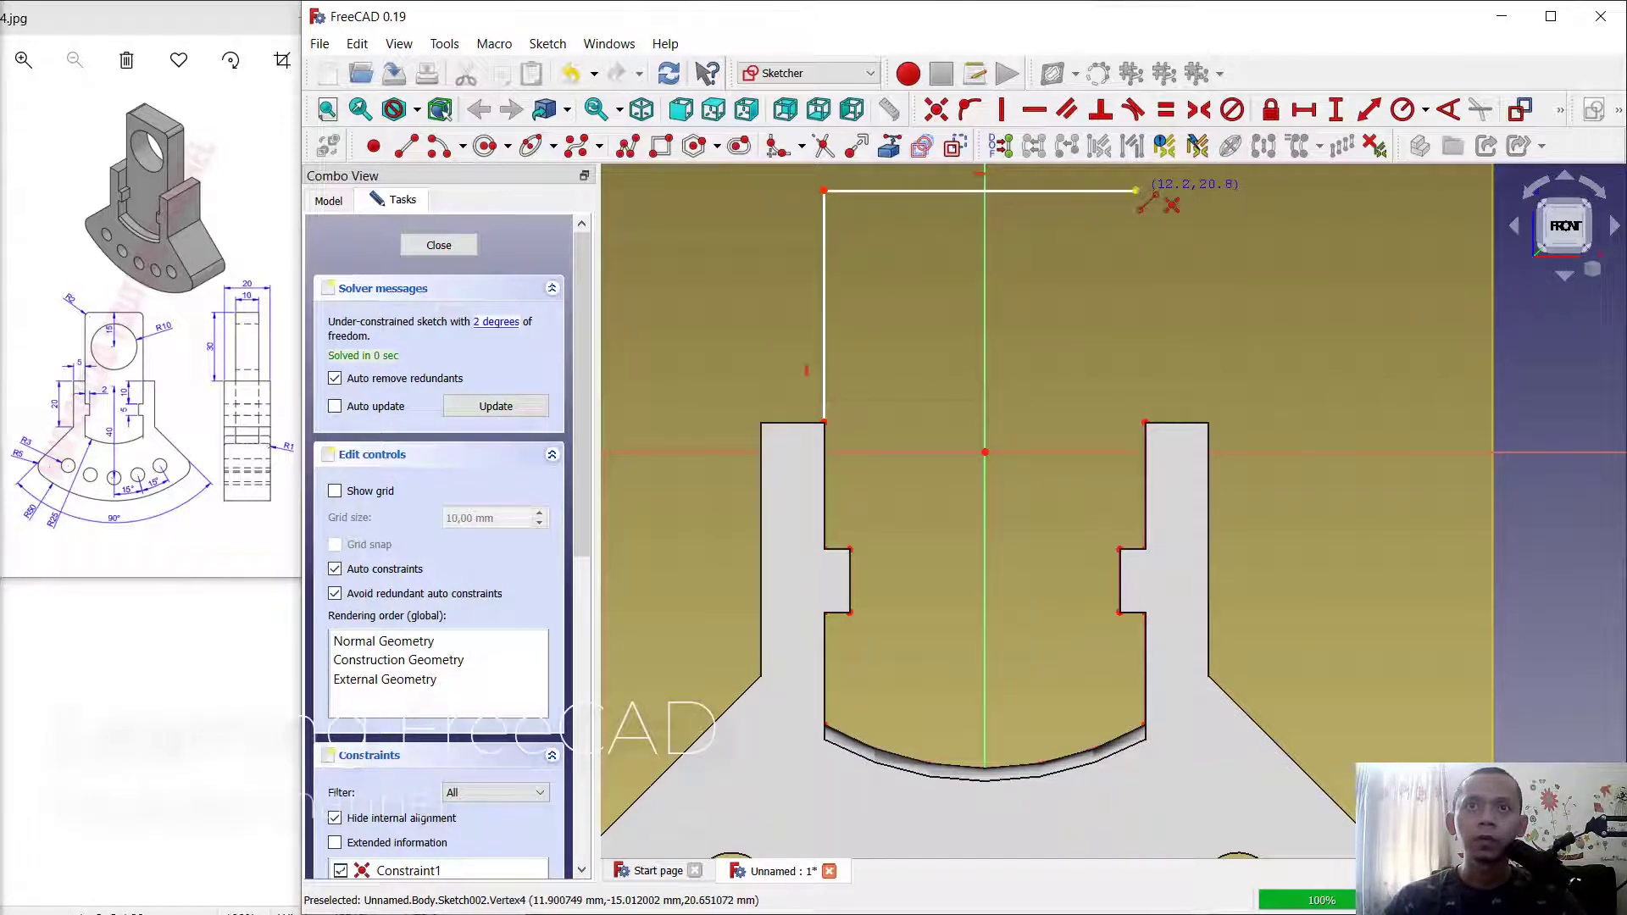
click(1143, 548)
Trace the profile with lines around the right-hand tab and down the slot's right side to the inner arc's end.
middle_drag(1067, 493, 1031, 384)
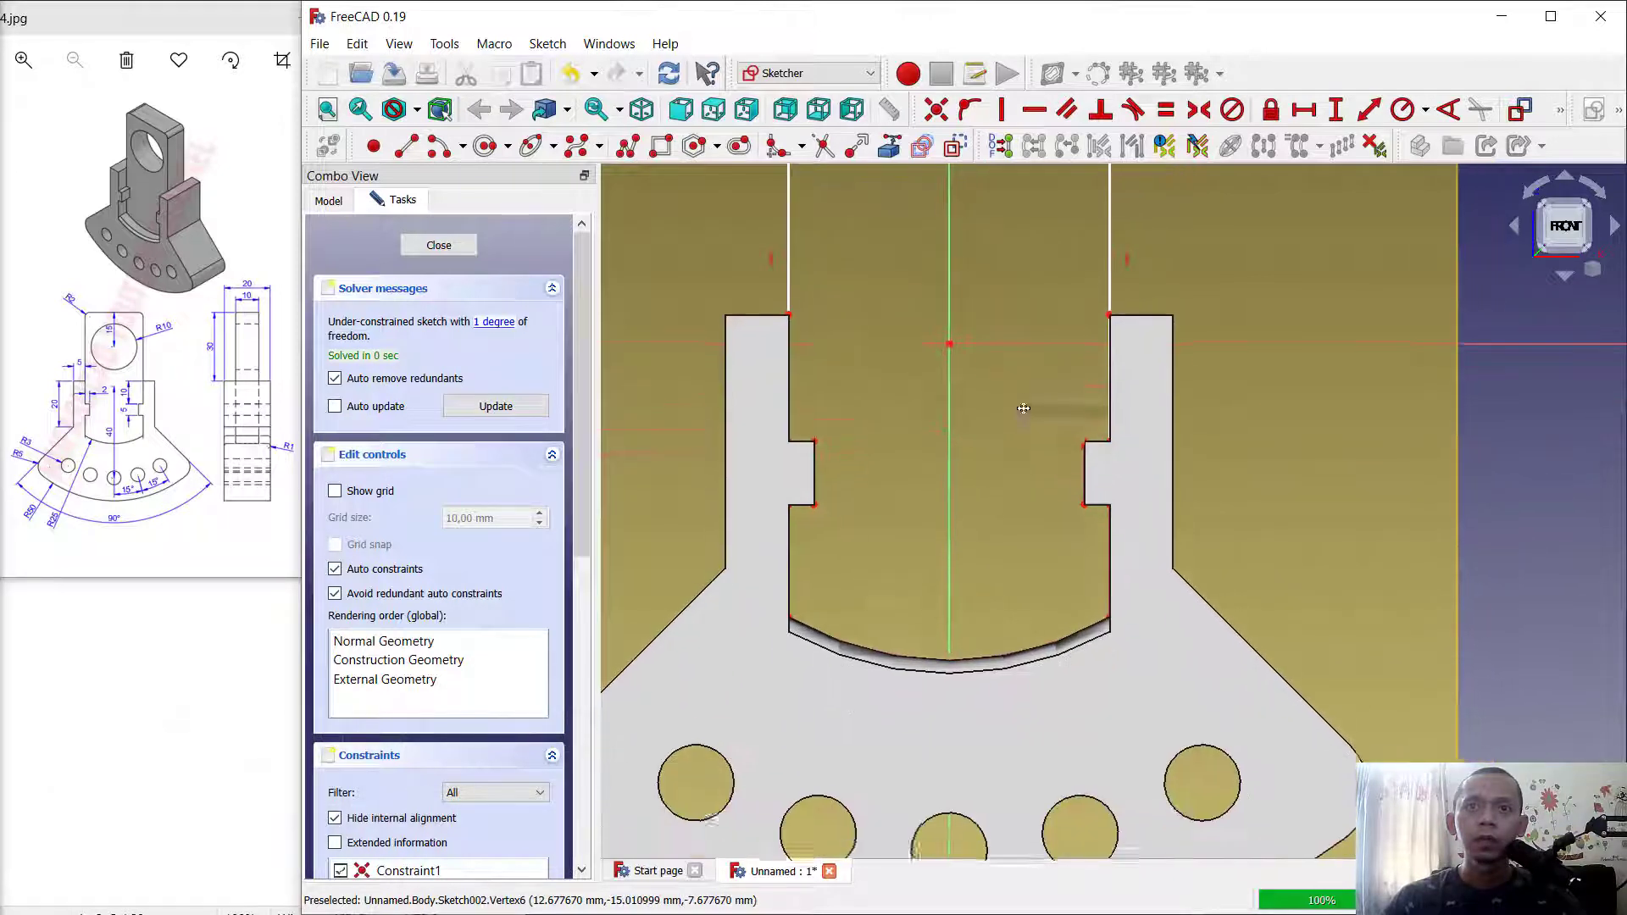
click(1111, 439)
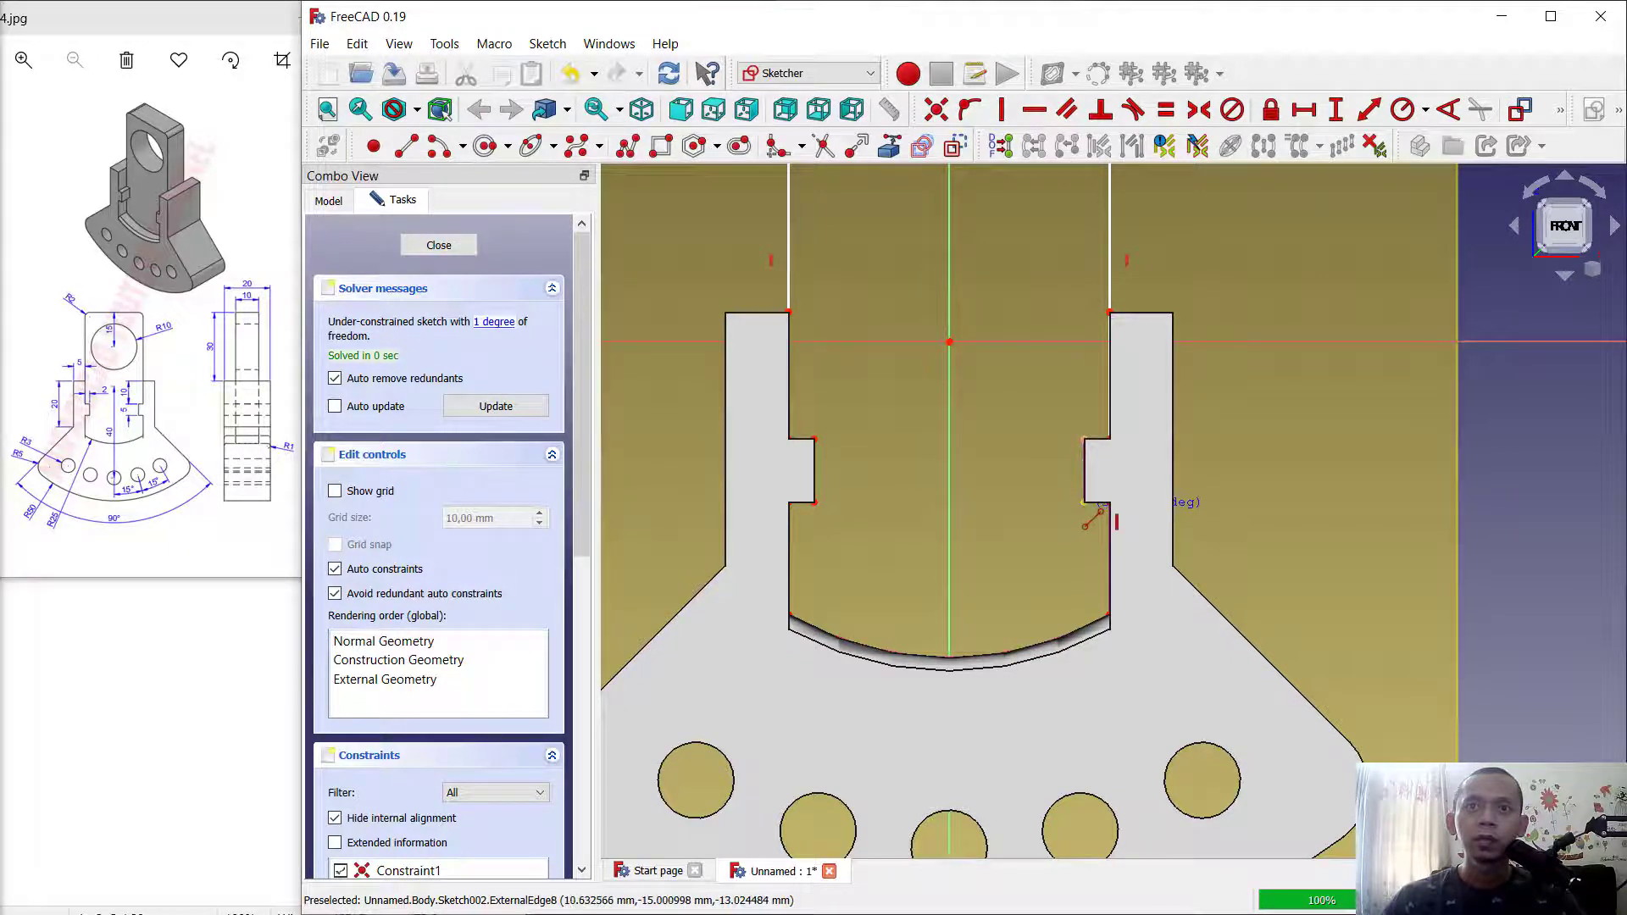
click(1084, 502)
click(1087, 508)
click(1140, 518)
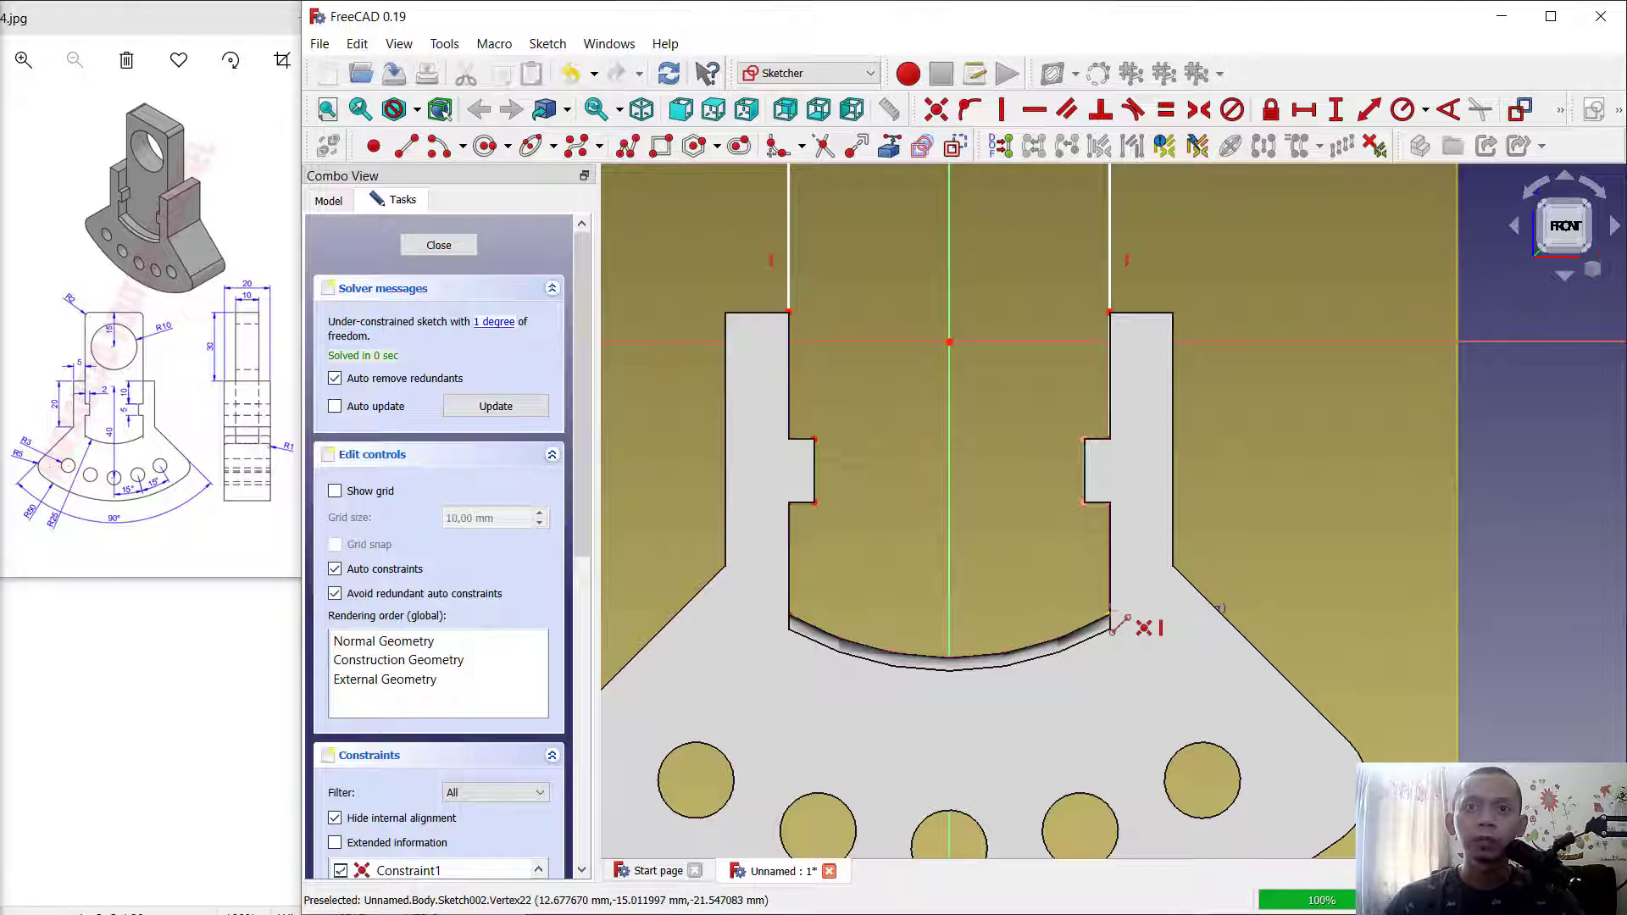
Trace the profile with lines around the left-hand tab and down the slot's left side to the inner arc's end.
click(789, 440)
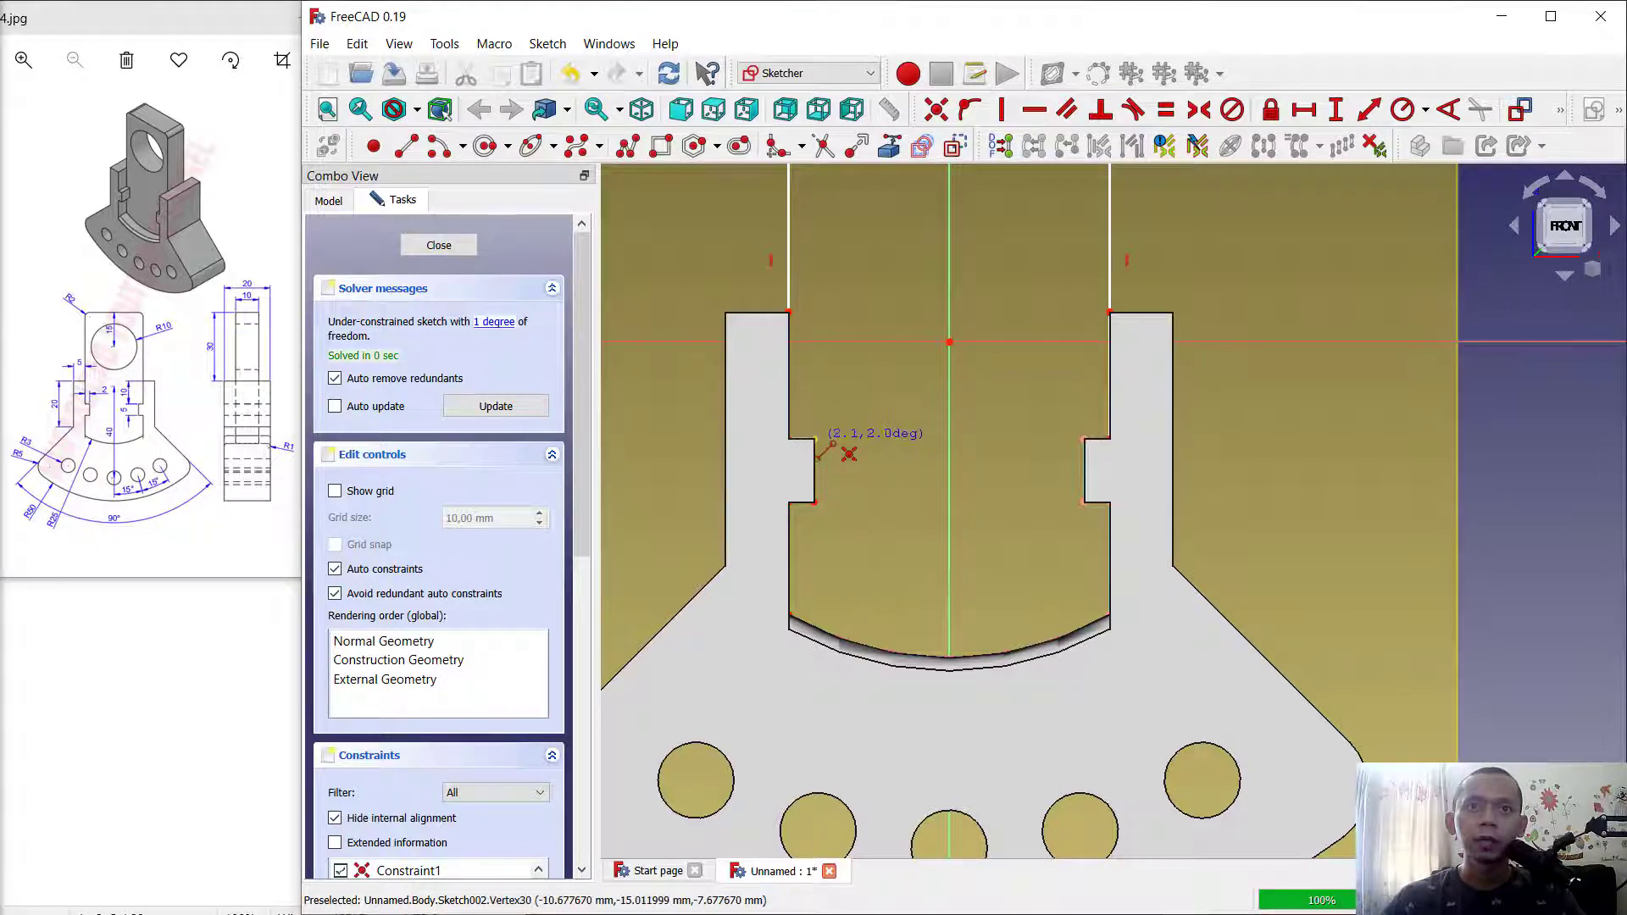
click(816, 440)
click(814, 506)
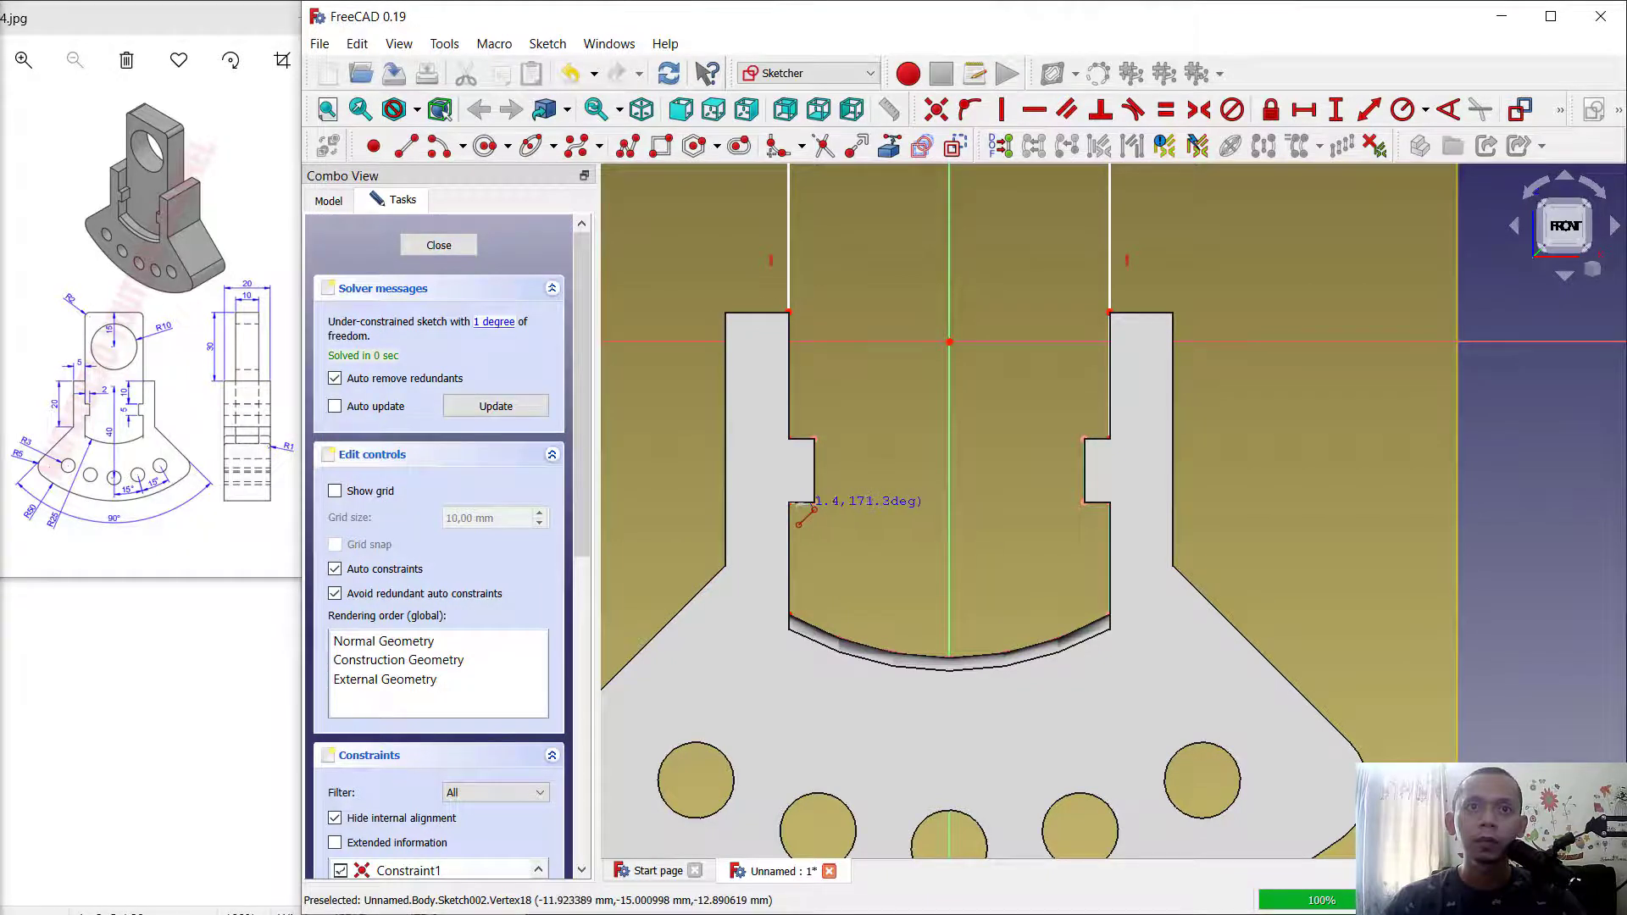
click(789, 506)
click(790, 506)
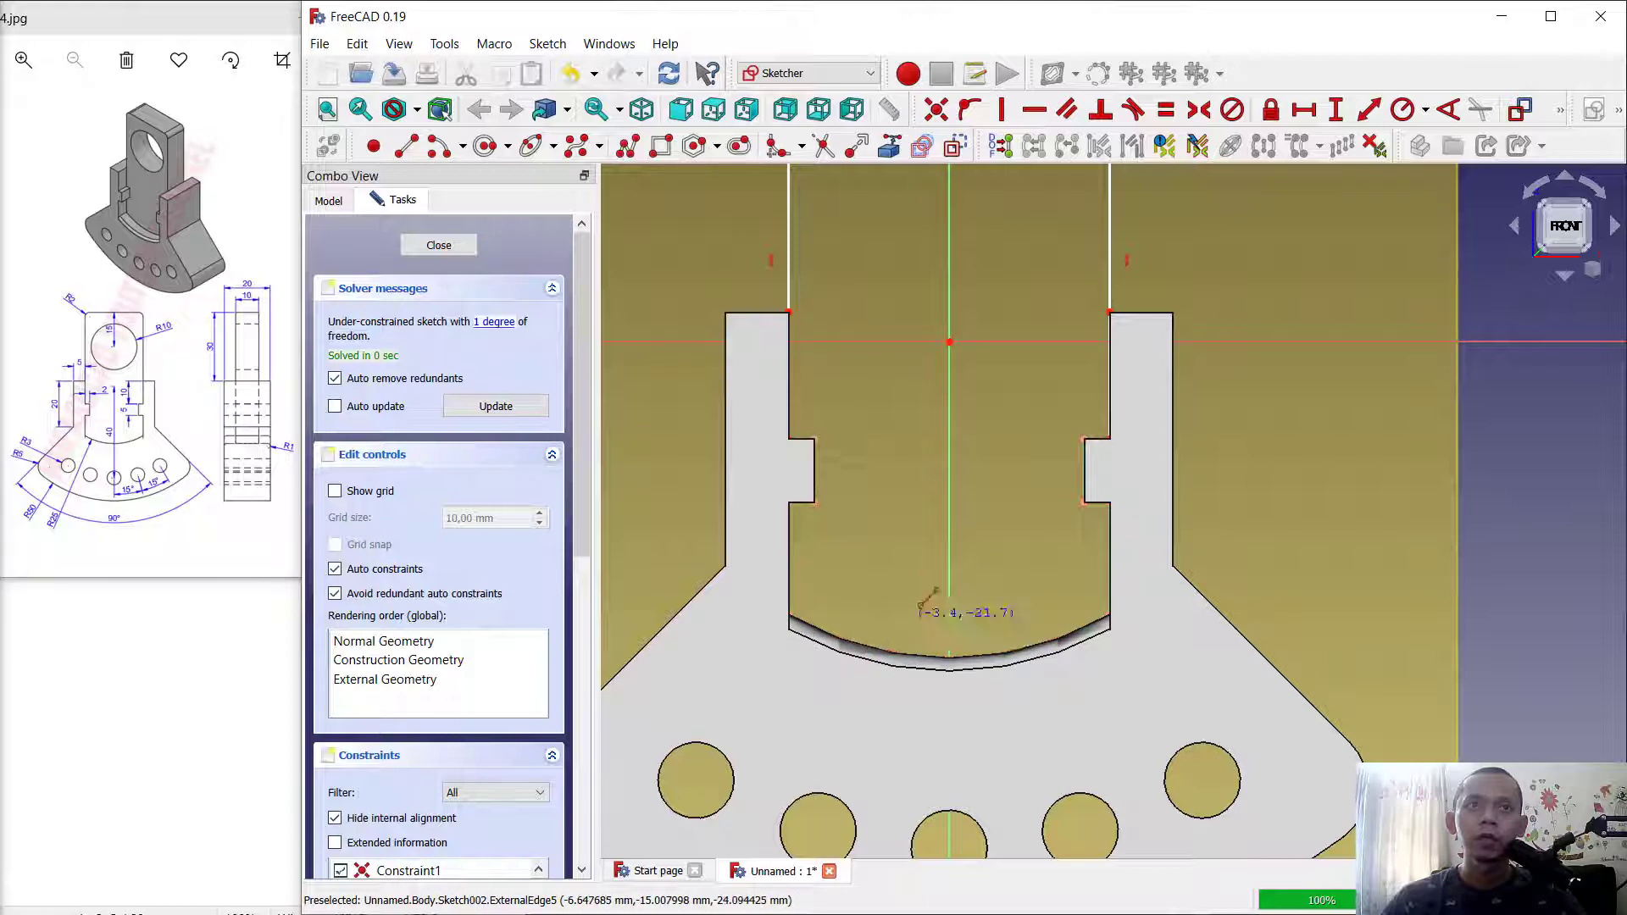
Close the profile with a 25 mm radius arc centred on the origin, joining the lower ends of the slot's sides.
click(438, 146)
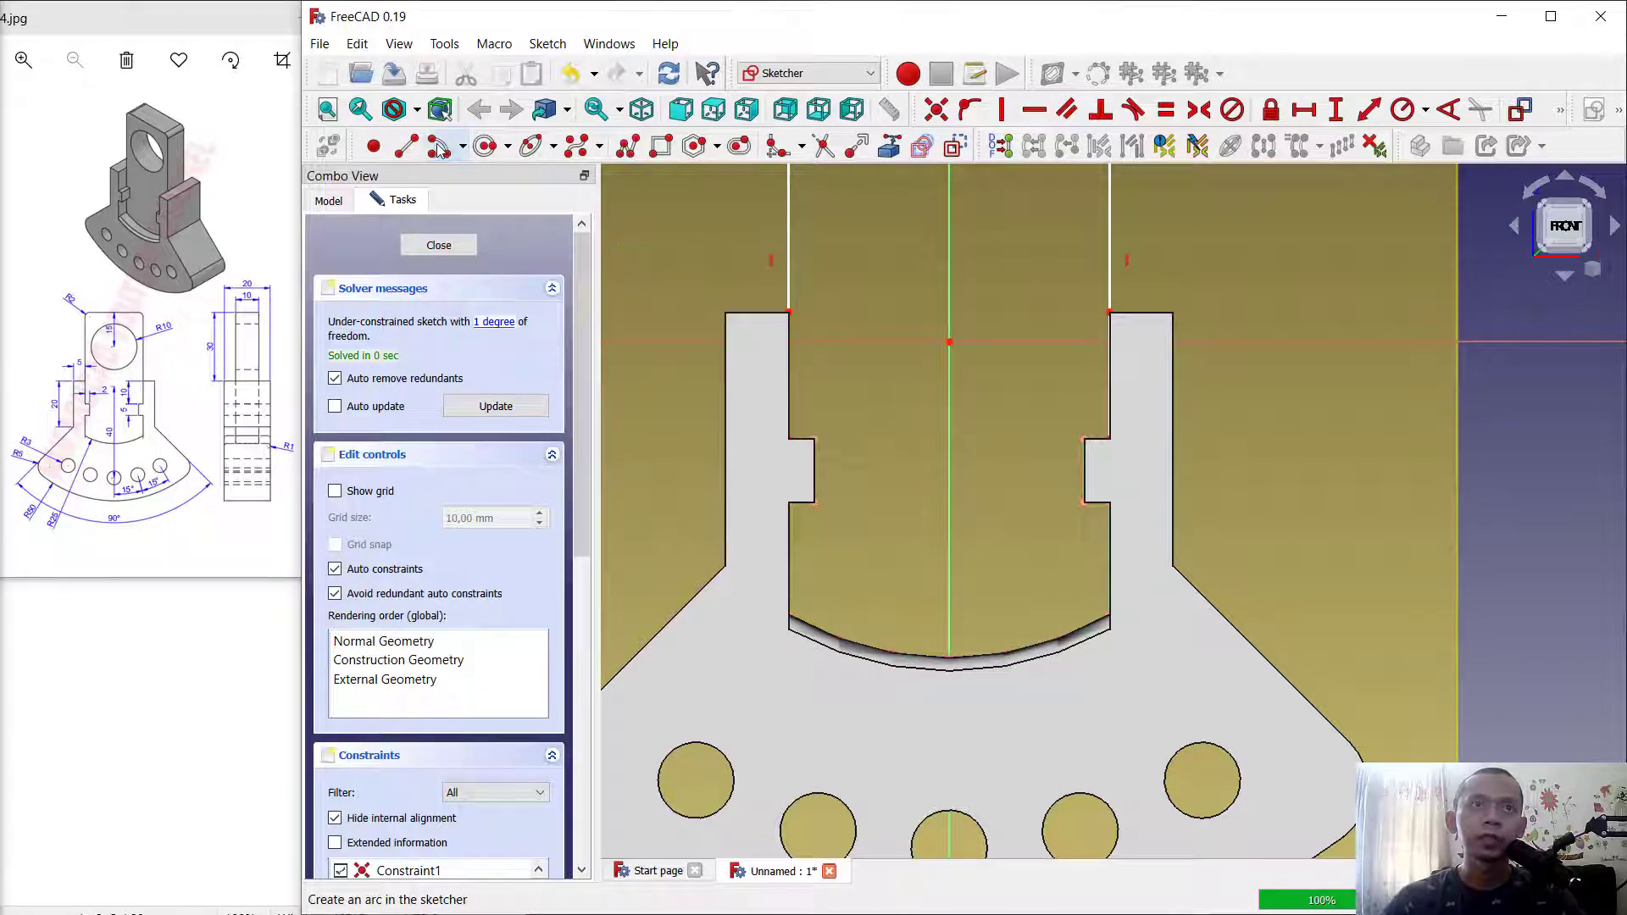
click(950, 344)
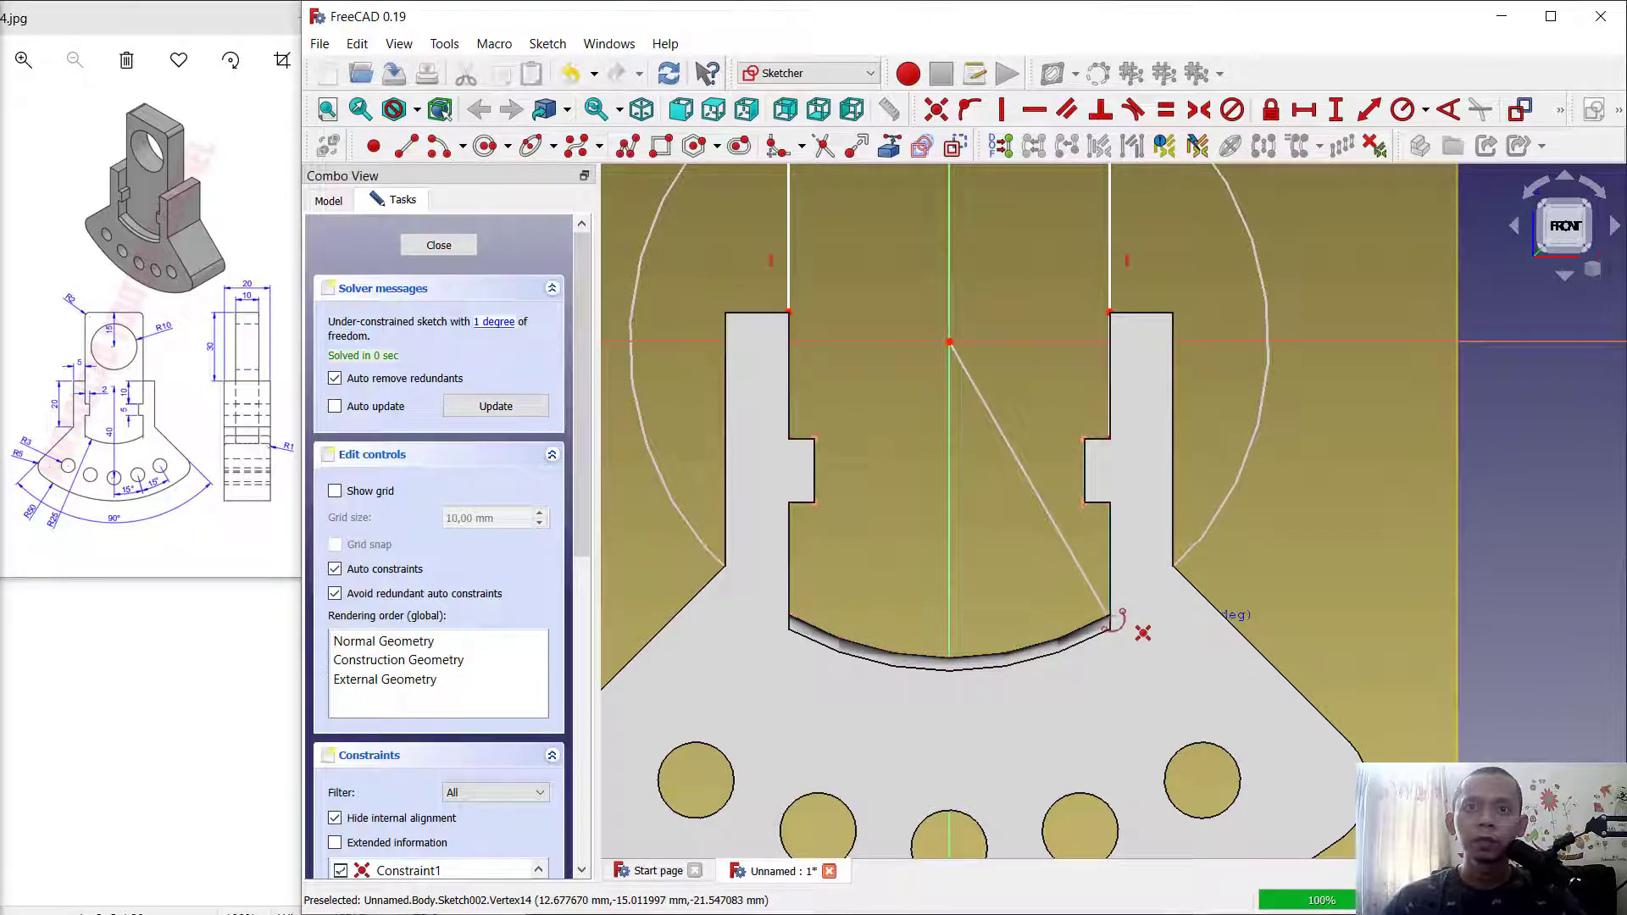
click(1111, 616)
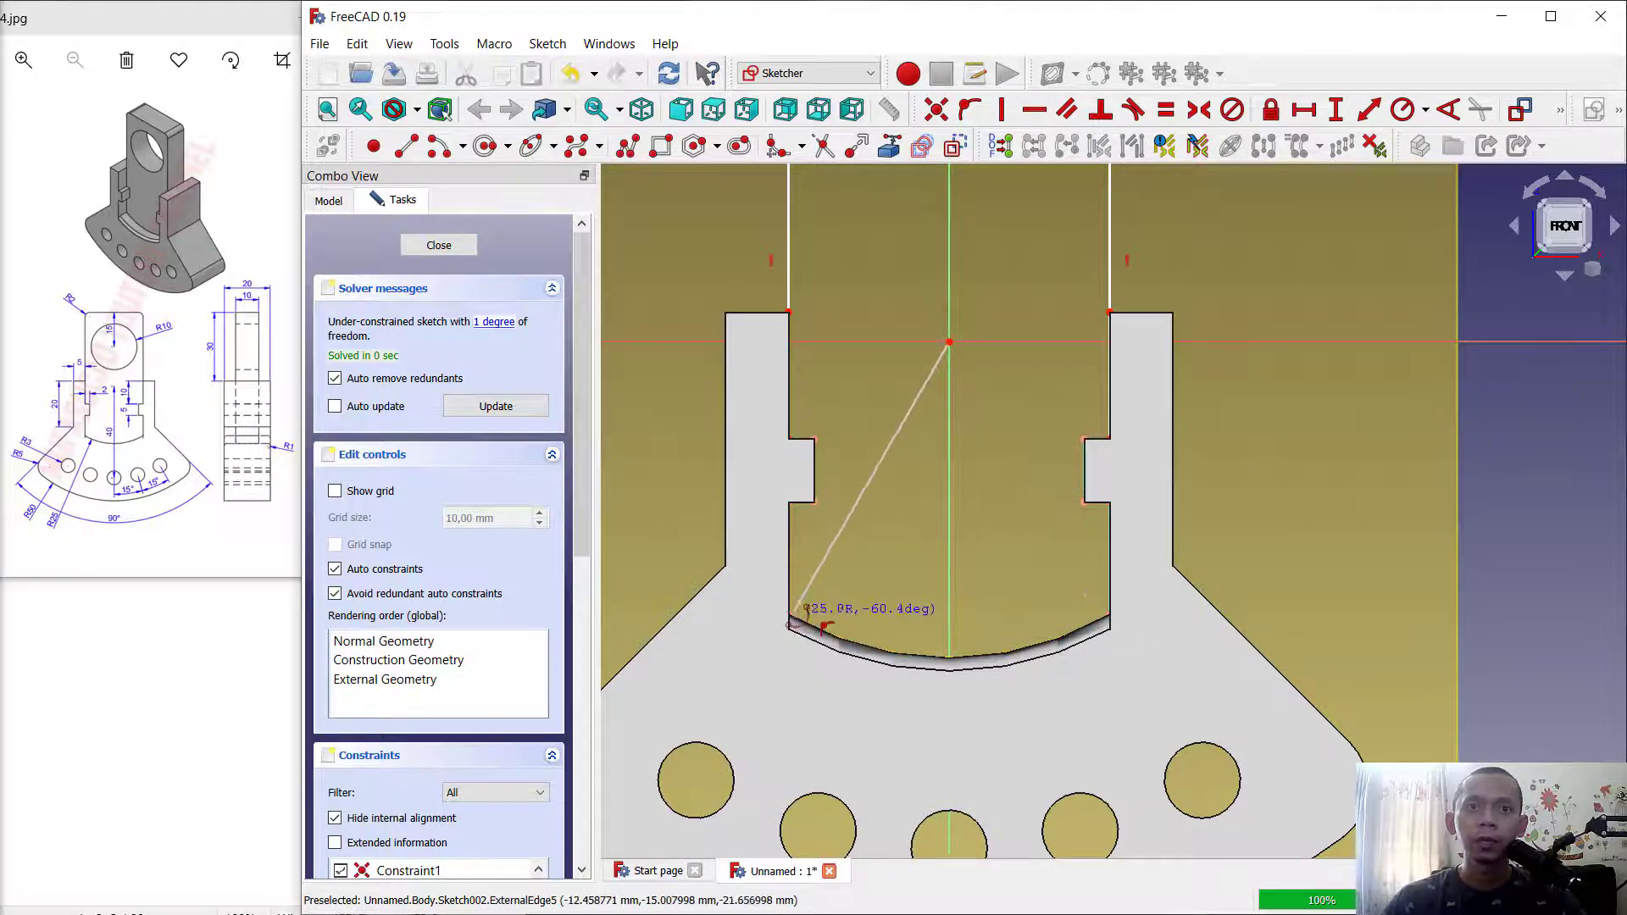
click(792, 620)
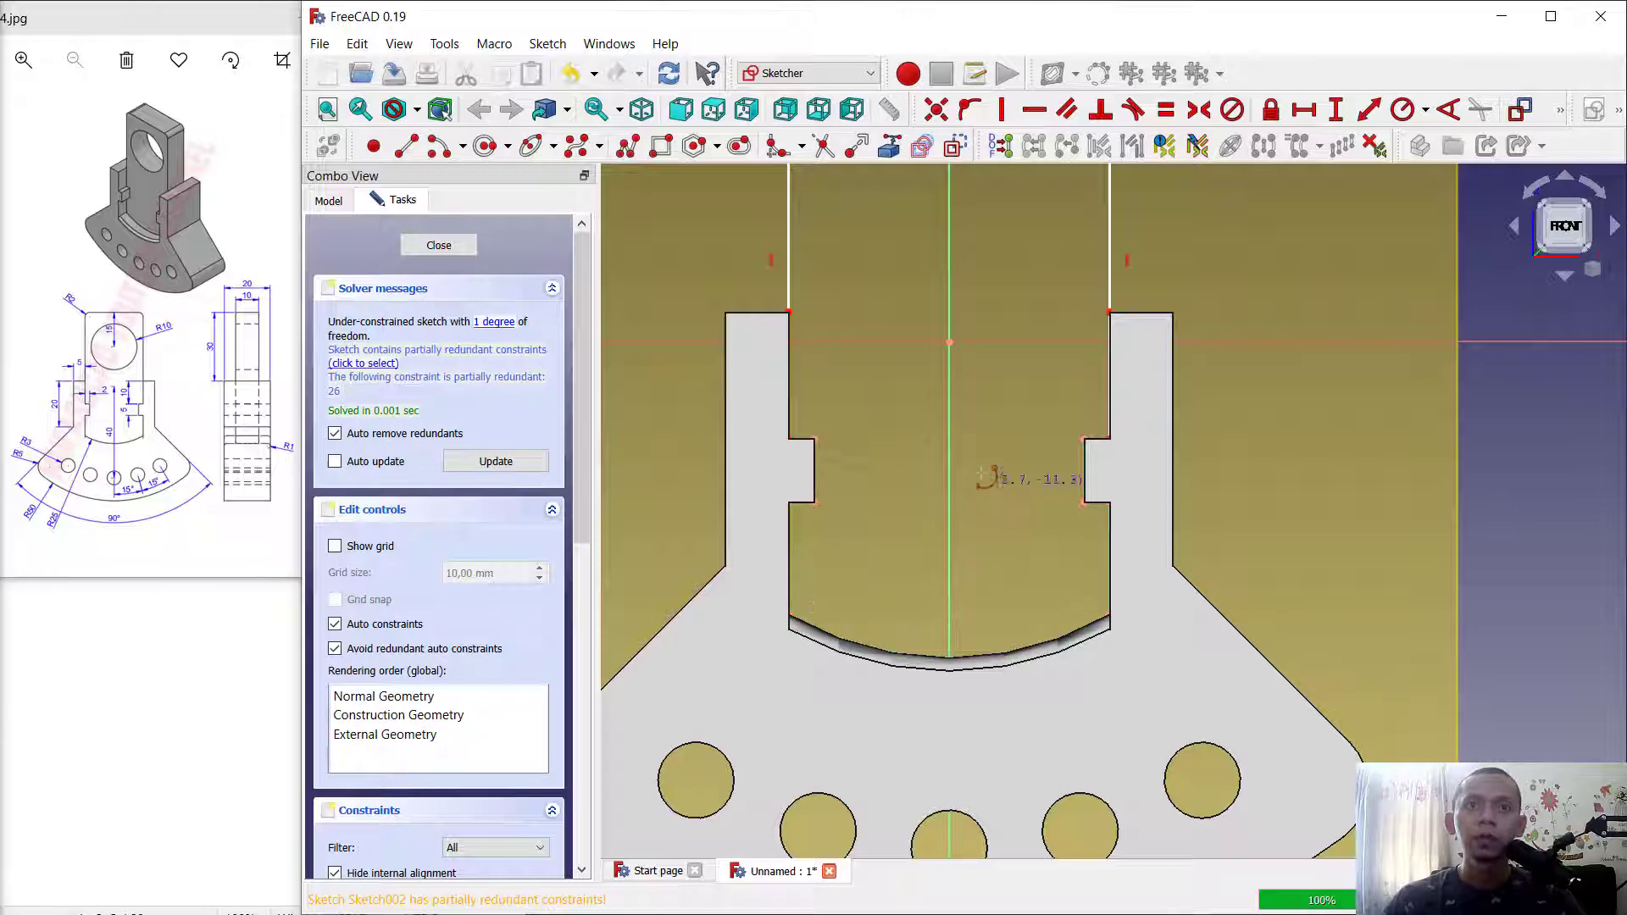
Constrain the upright's left vertical side to a length of 40 mm.
scroll(986, 486, down, 5)
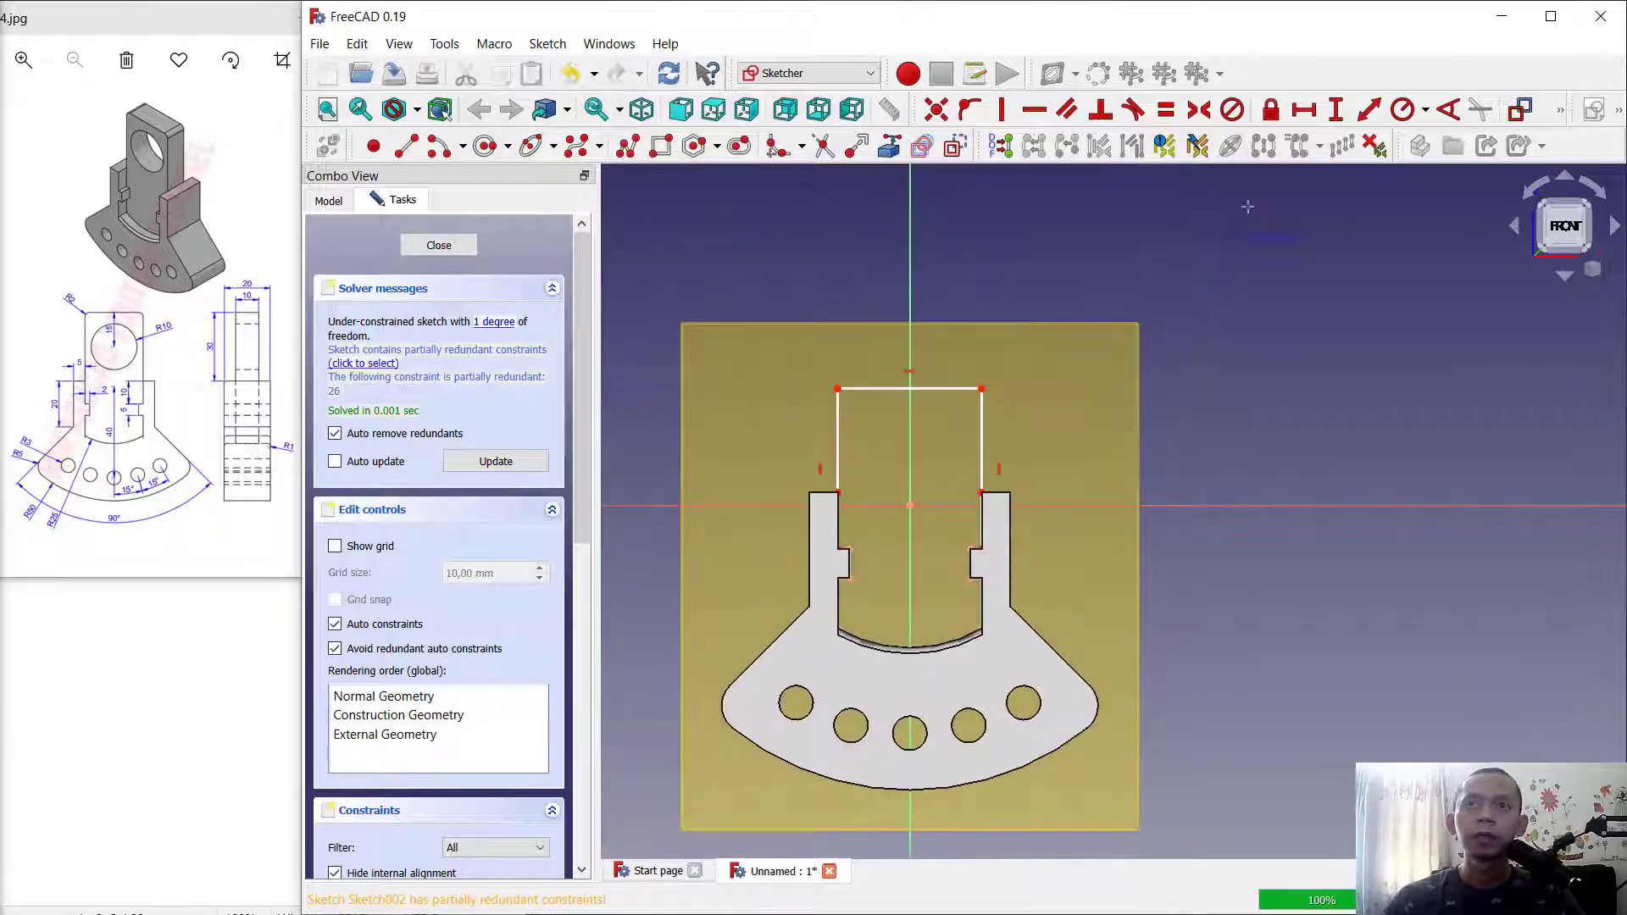
click(836, 423)
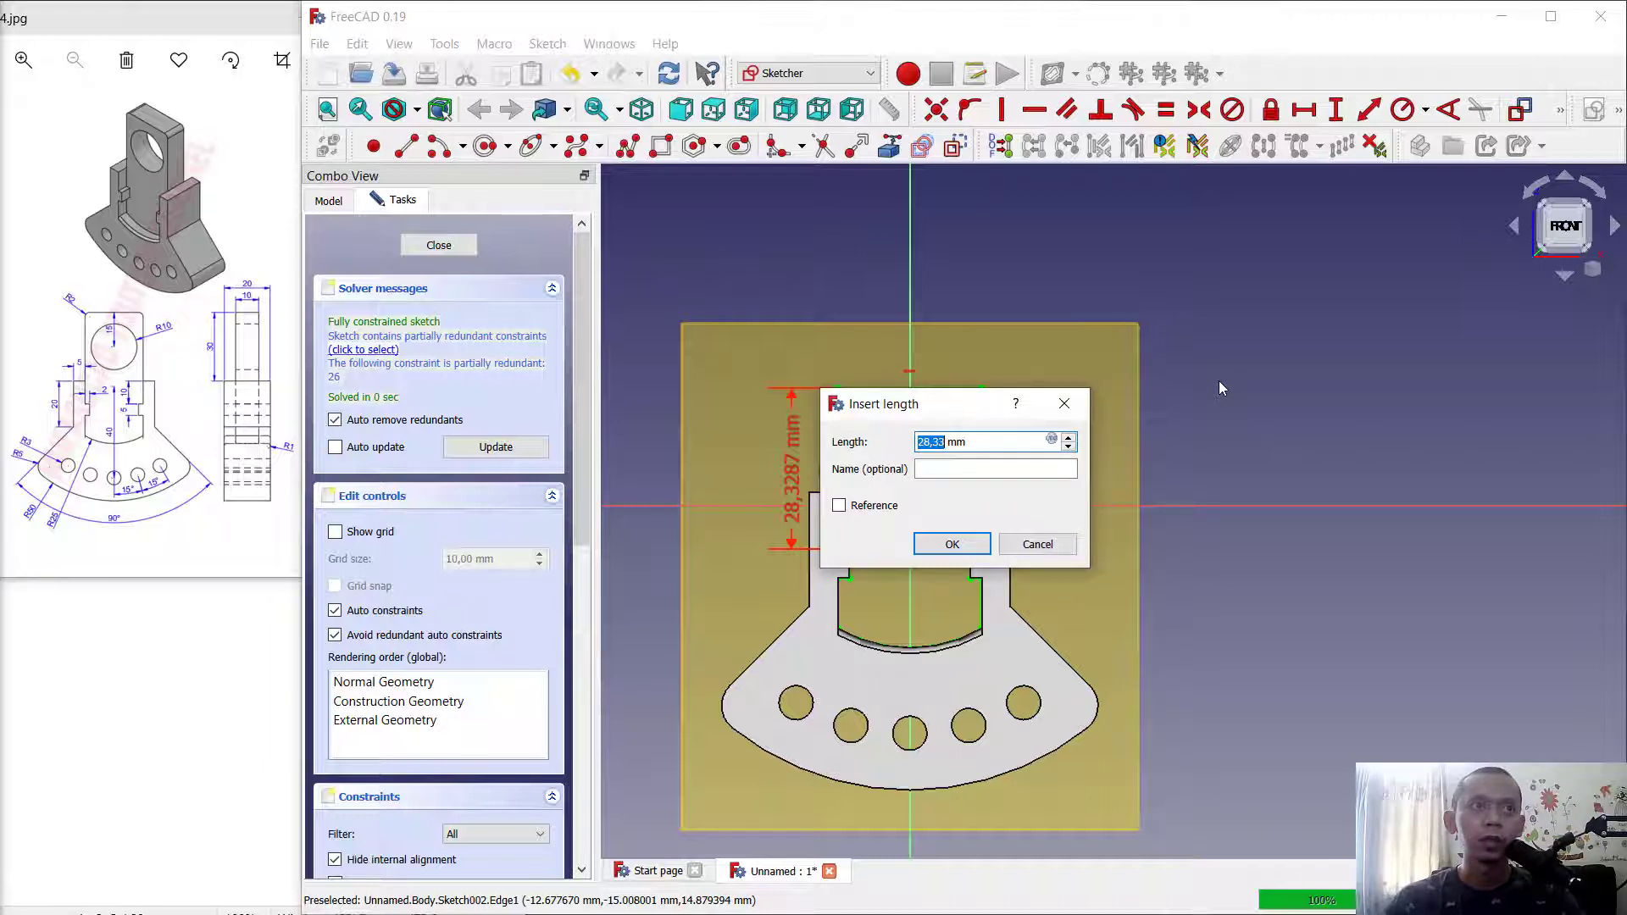
text(40)
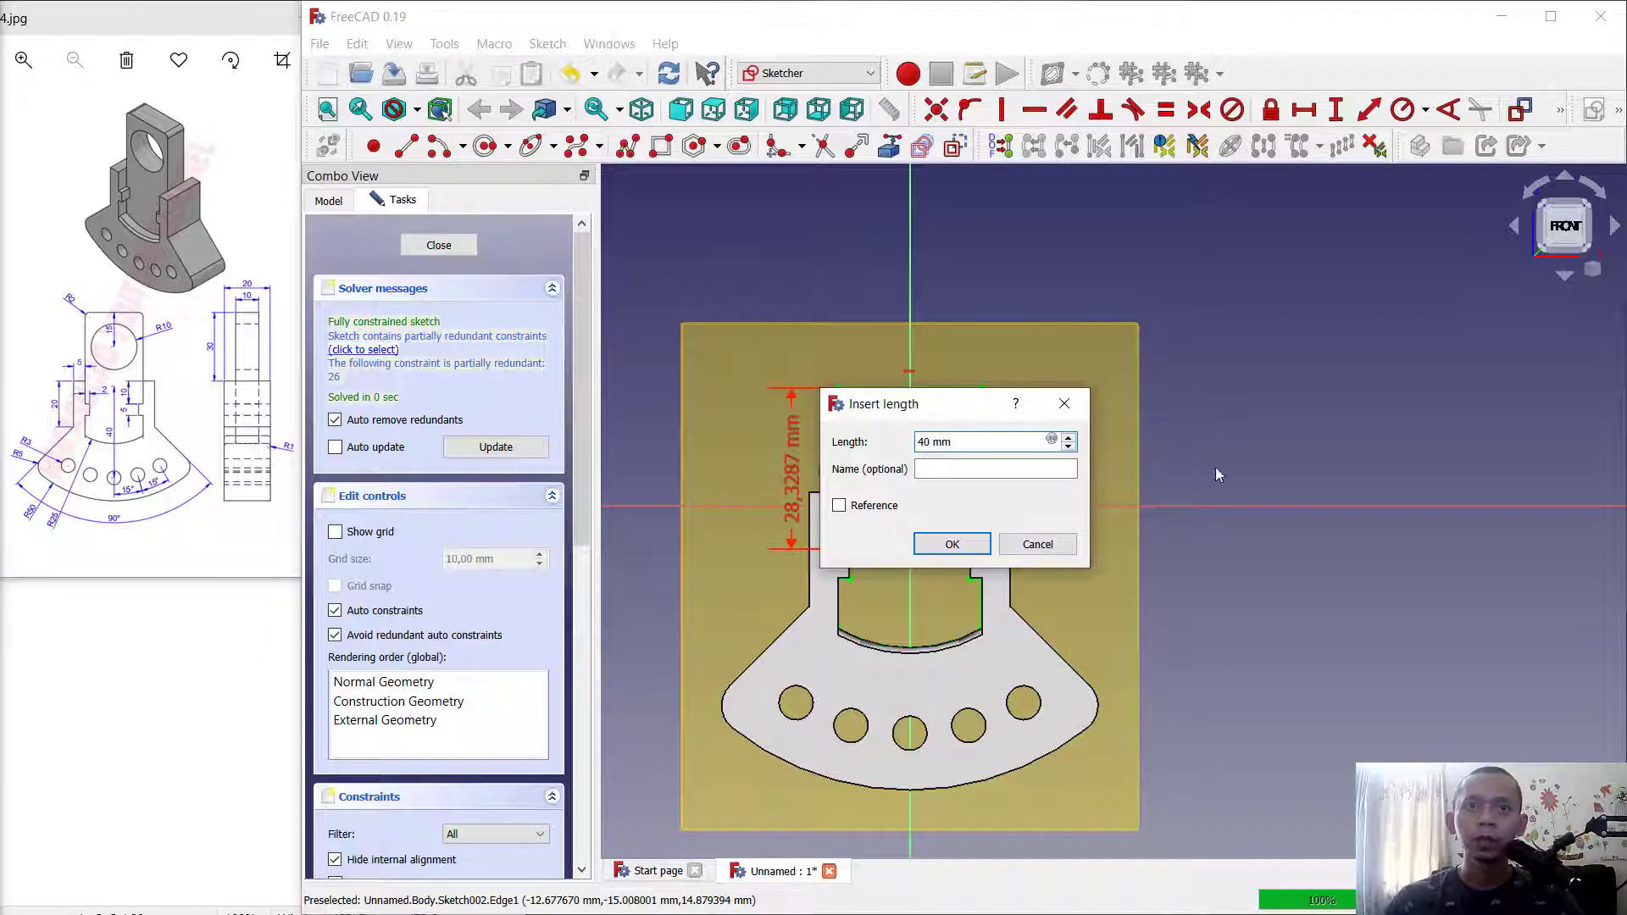
click(951, 544)
Draw a circle of about 7.7 mm radius centred on the vertical axis in the upper part of the upright.
scroll(919, 301, down, 2)
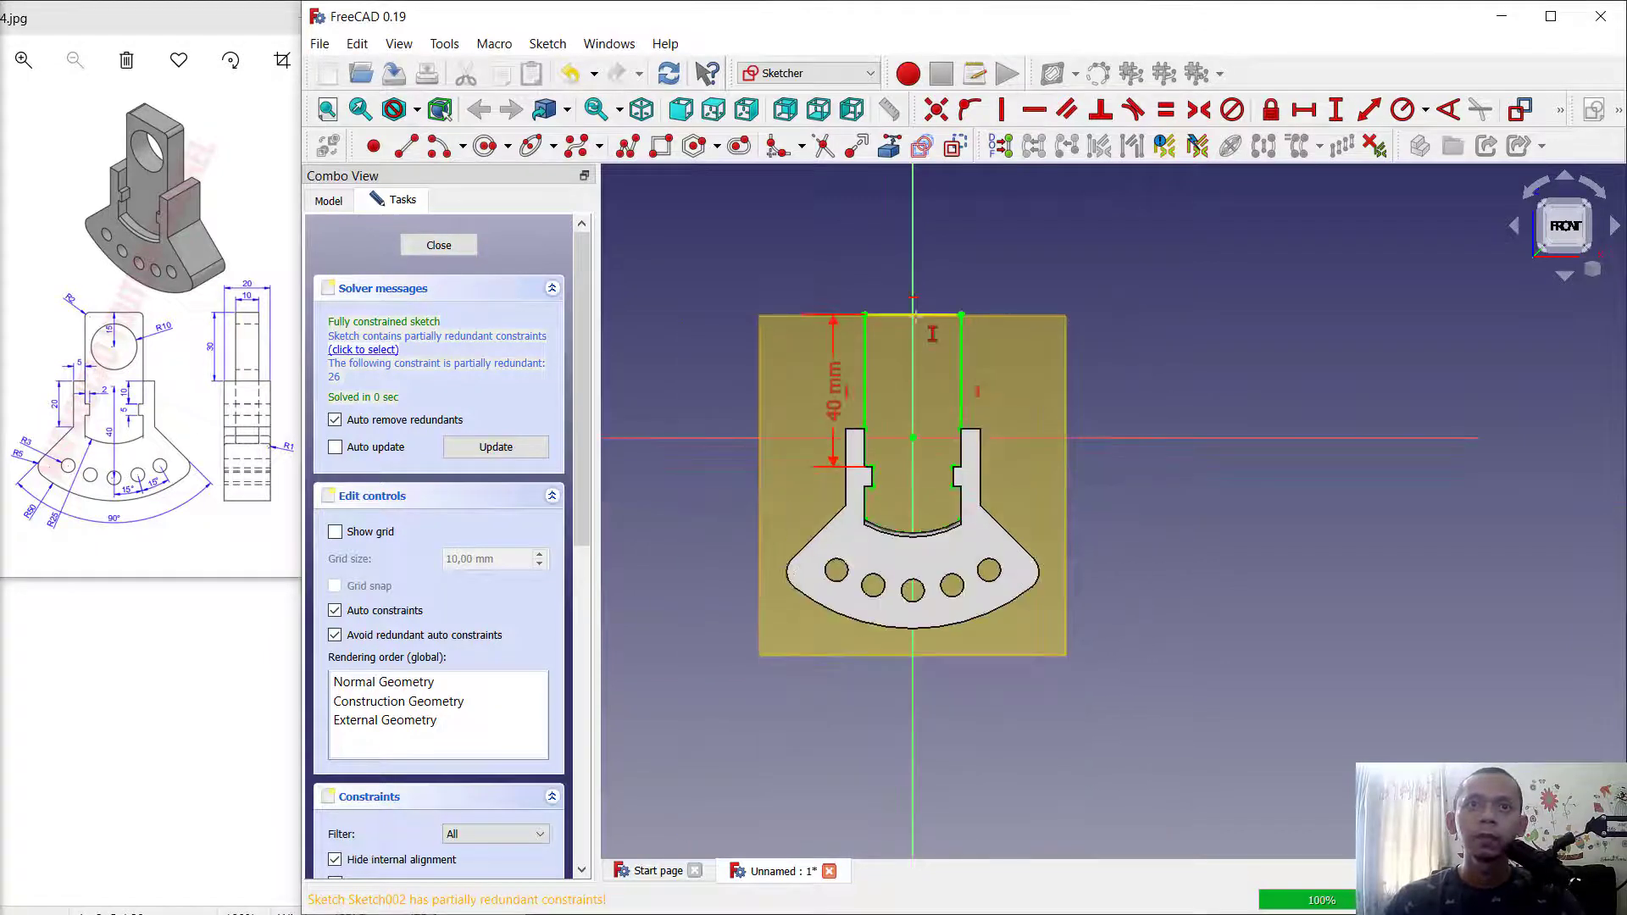
scroll(916, 316, up, 3)
click(479, 150)
click(910, 412)
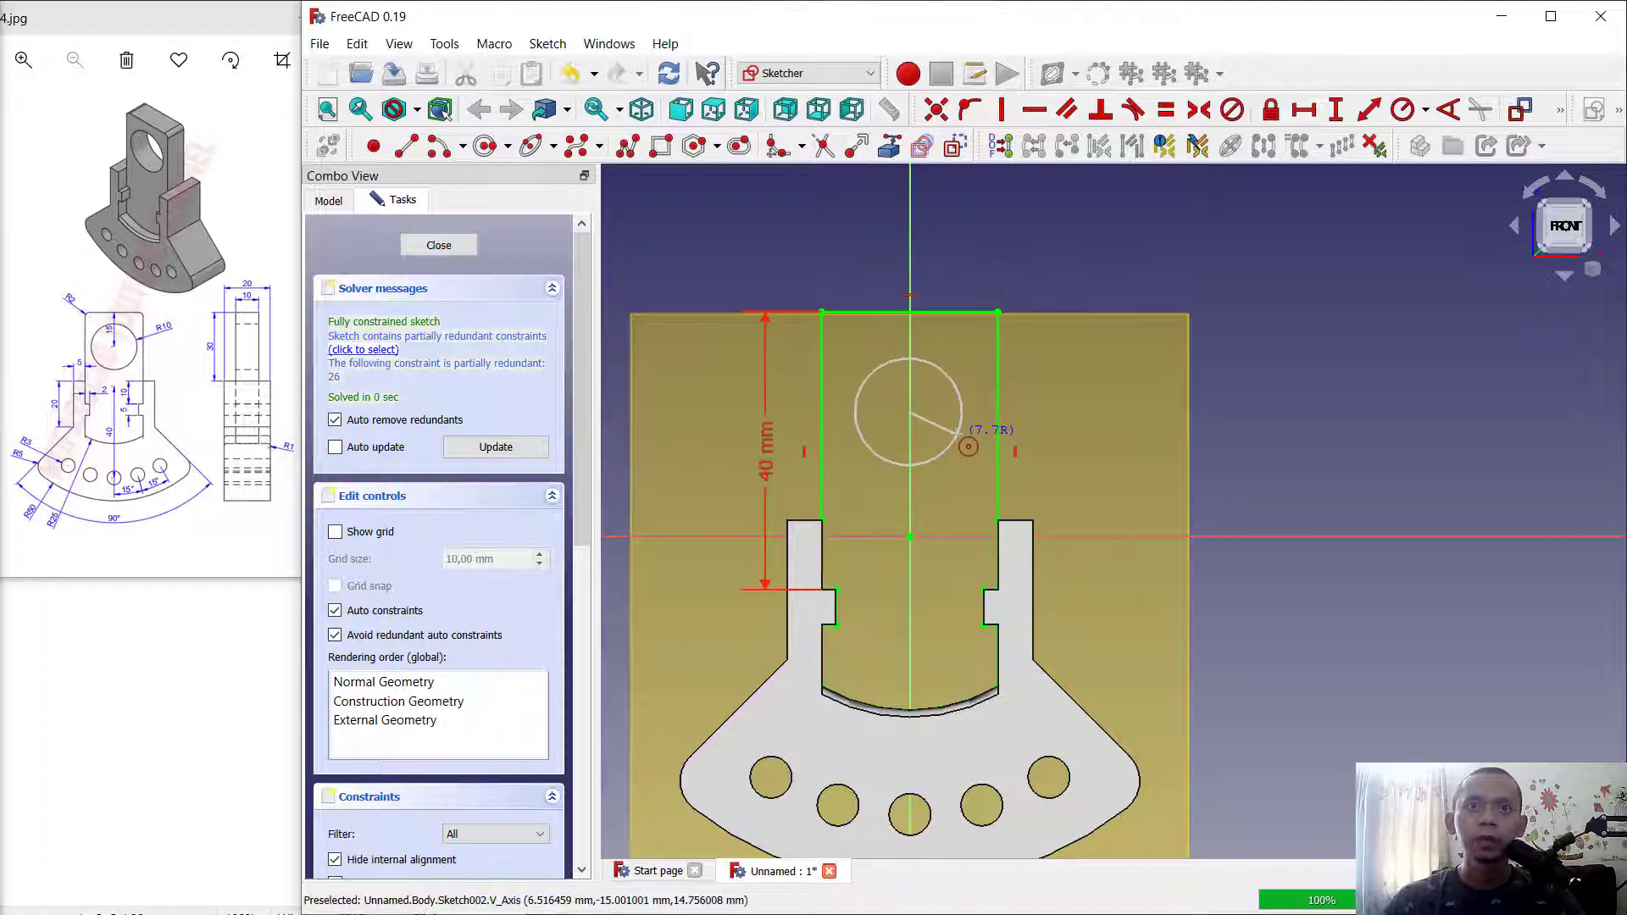
click(963, 412)
Constrain the circle to a 10 mm radius and place its centre 15 mm vertically below the upright's top edge.
click(1402, 109)
click(958, 387)
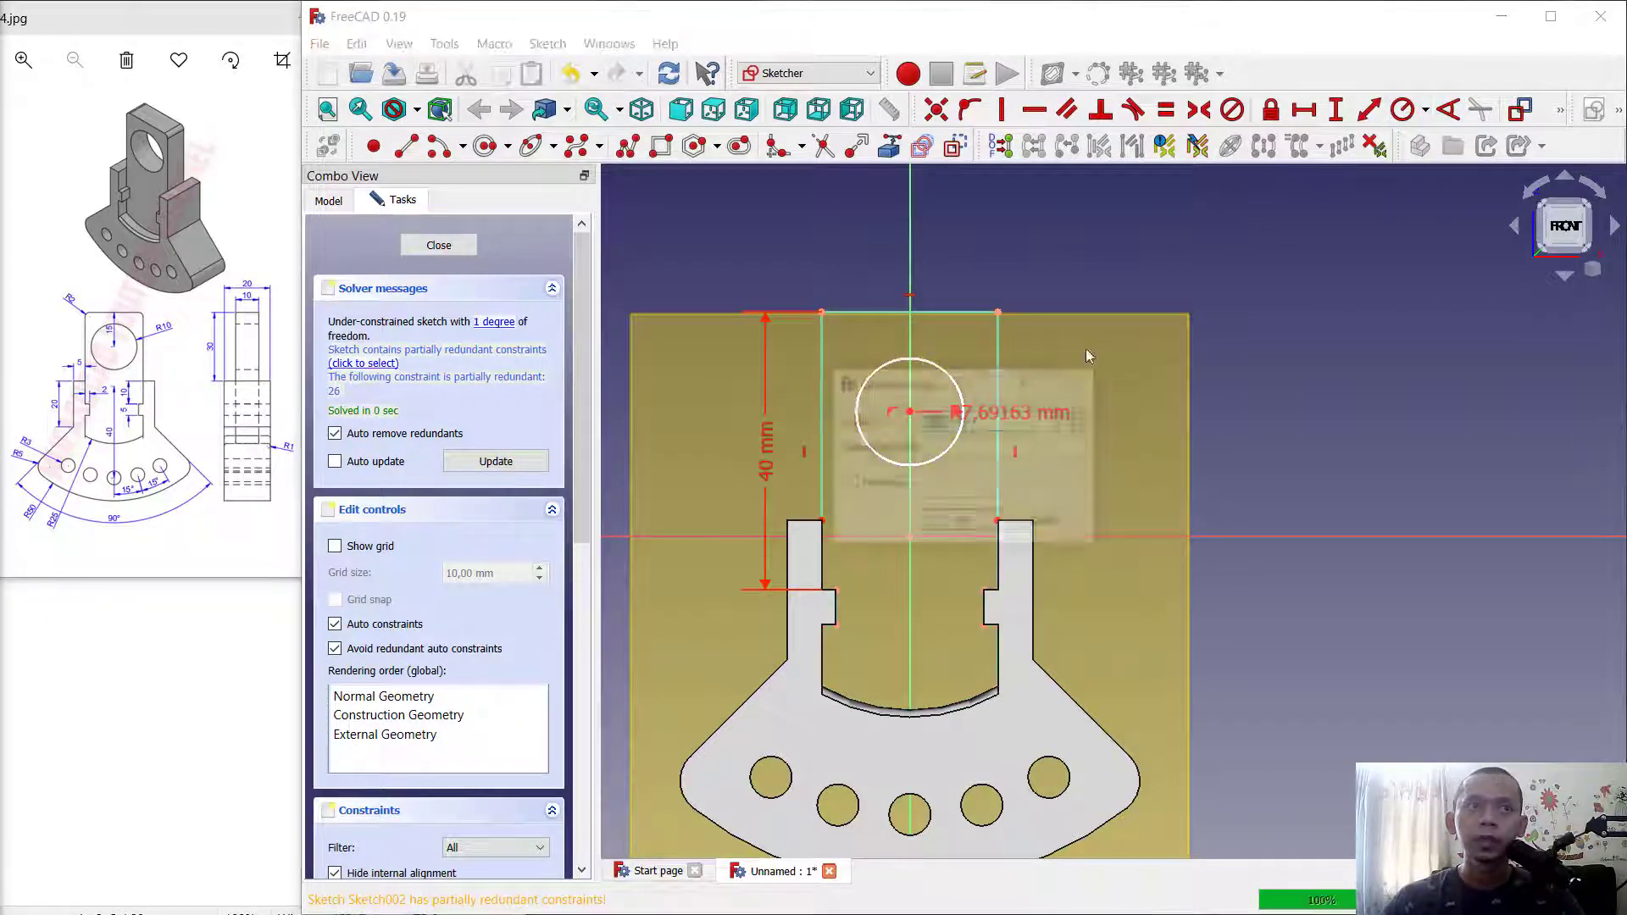
text(10)
key(Return)
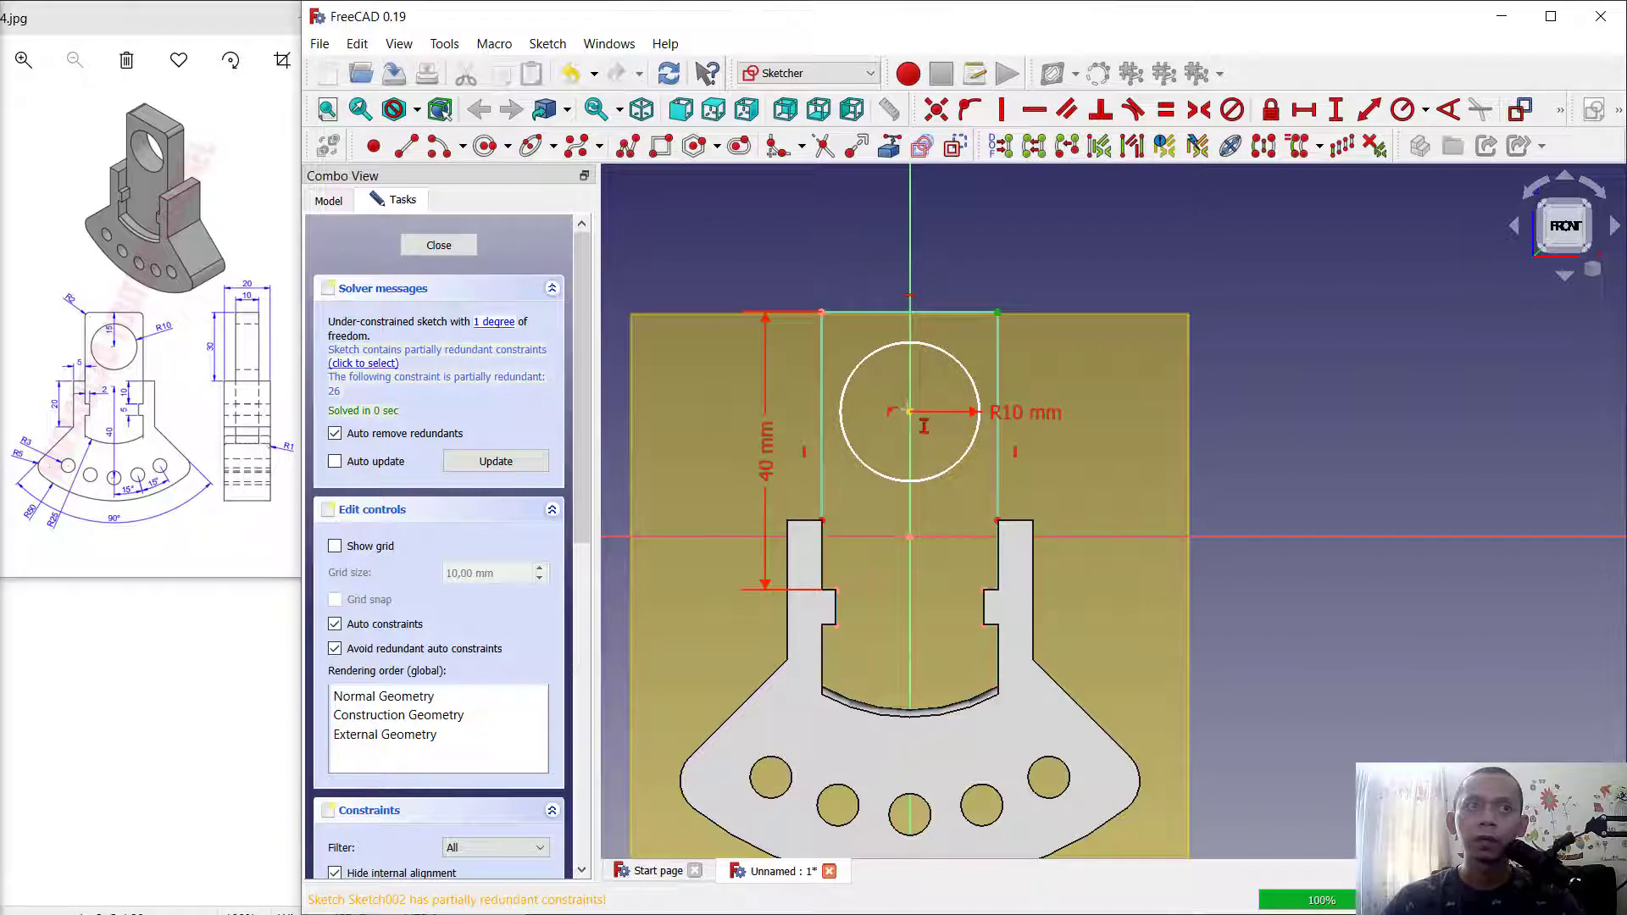
click(910, 413)
text(15)
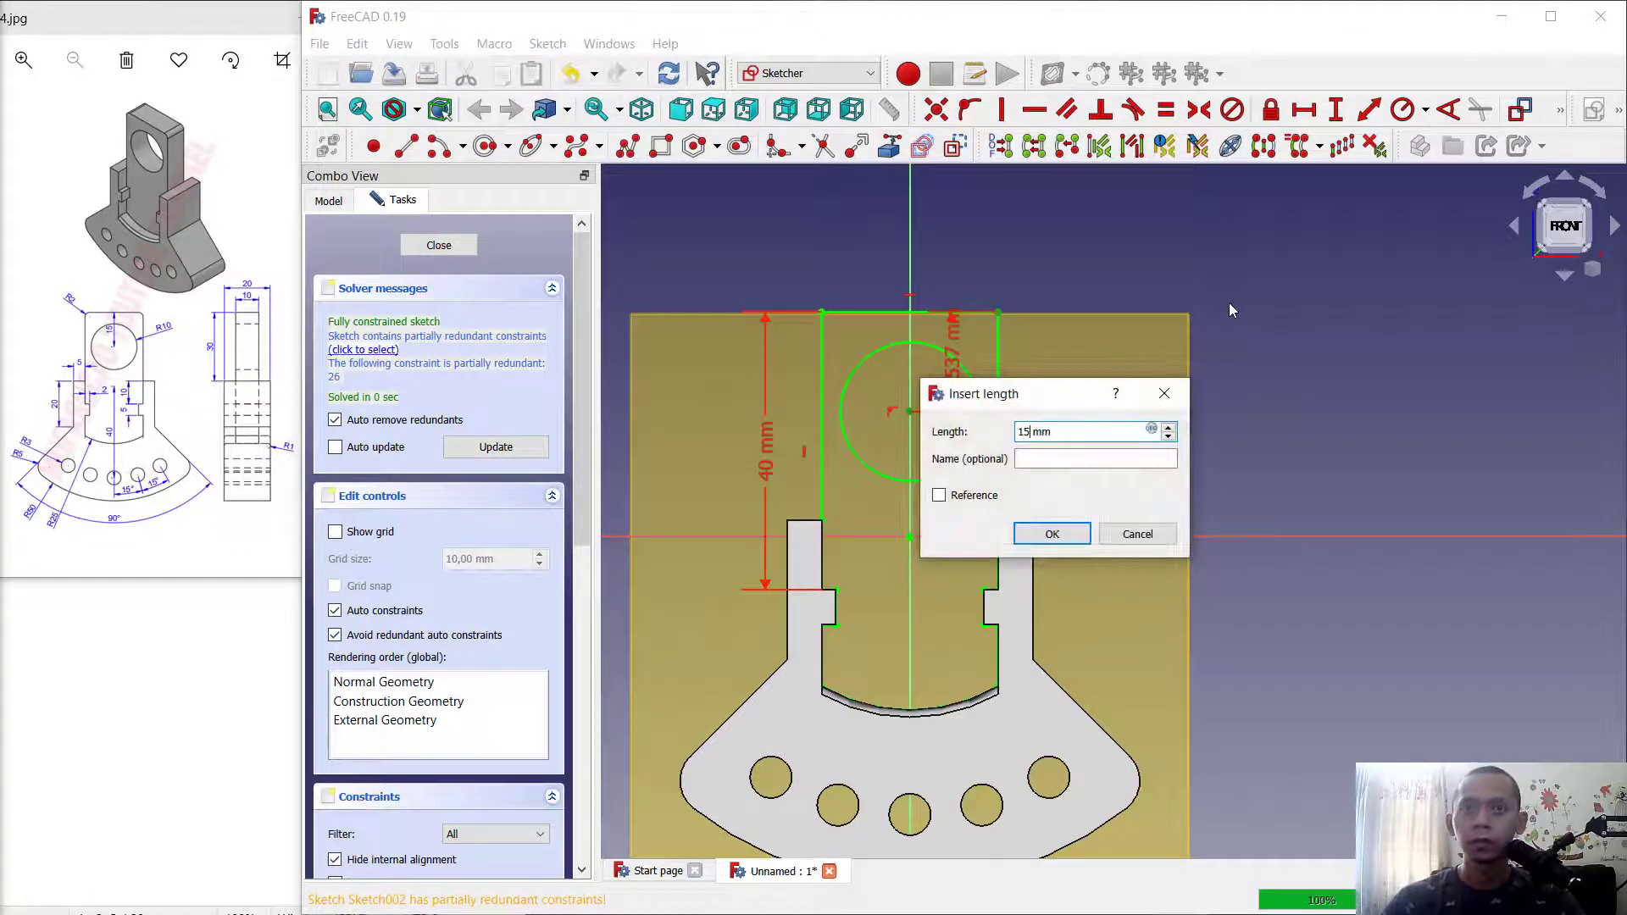
key(Return)
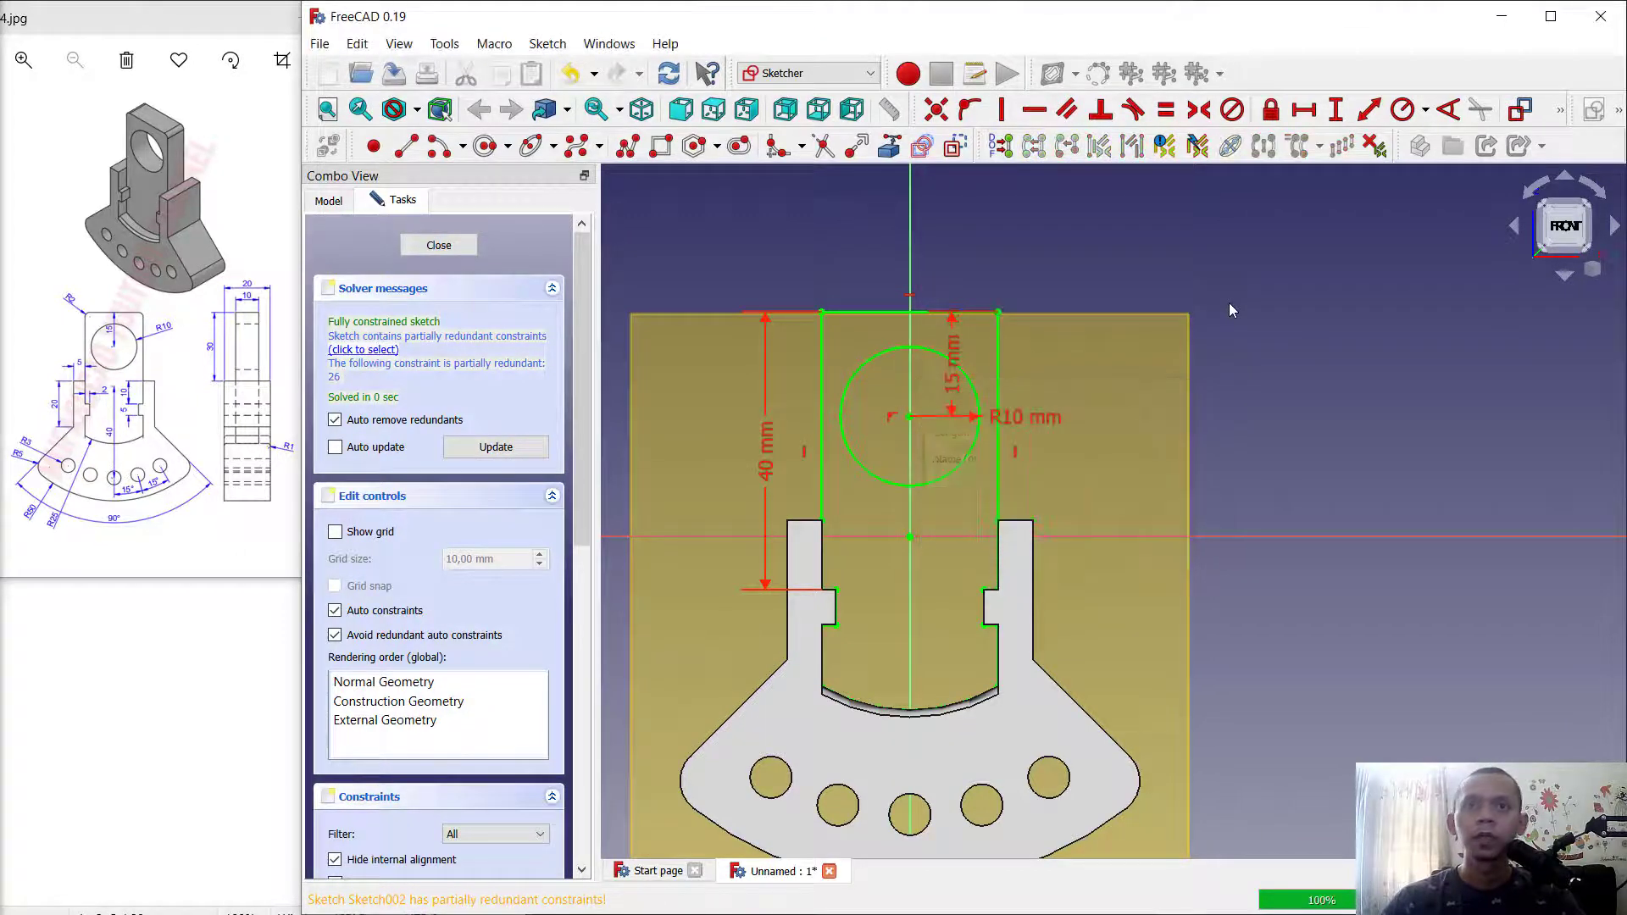
Finish the upright's sketch and pad it 10 mm in the reversed direction.
click(440, 244)
middle_drag(912, 352, 1017, 335)
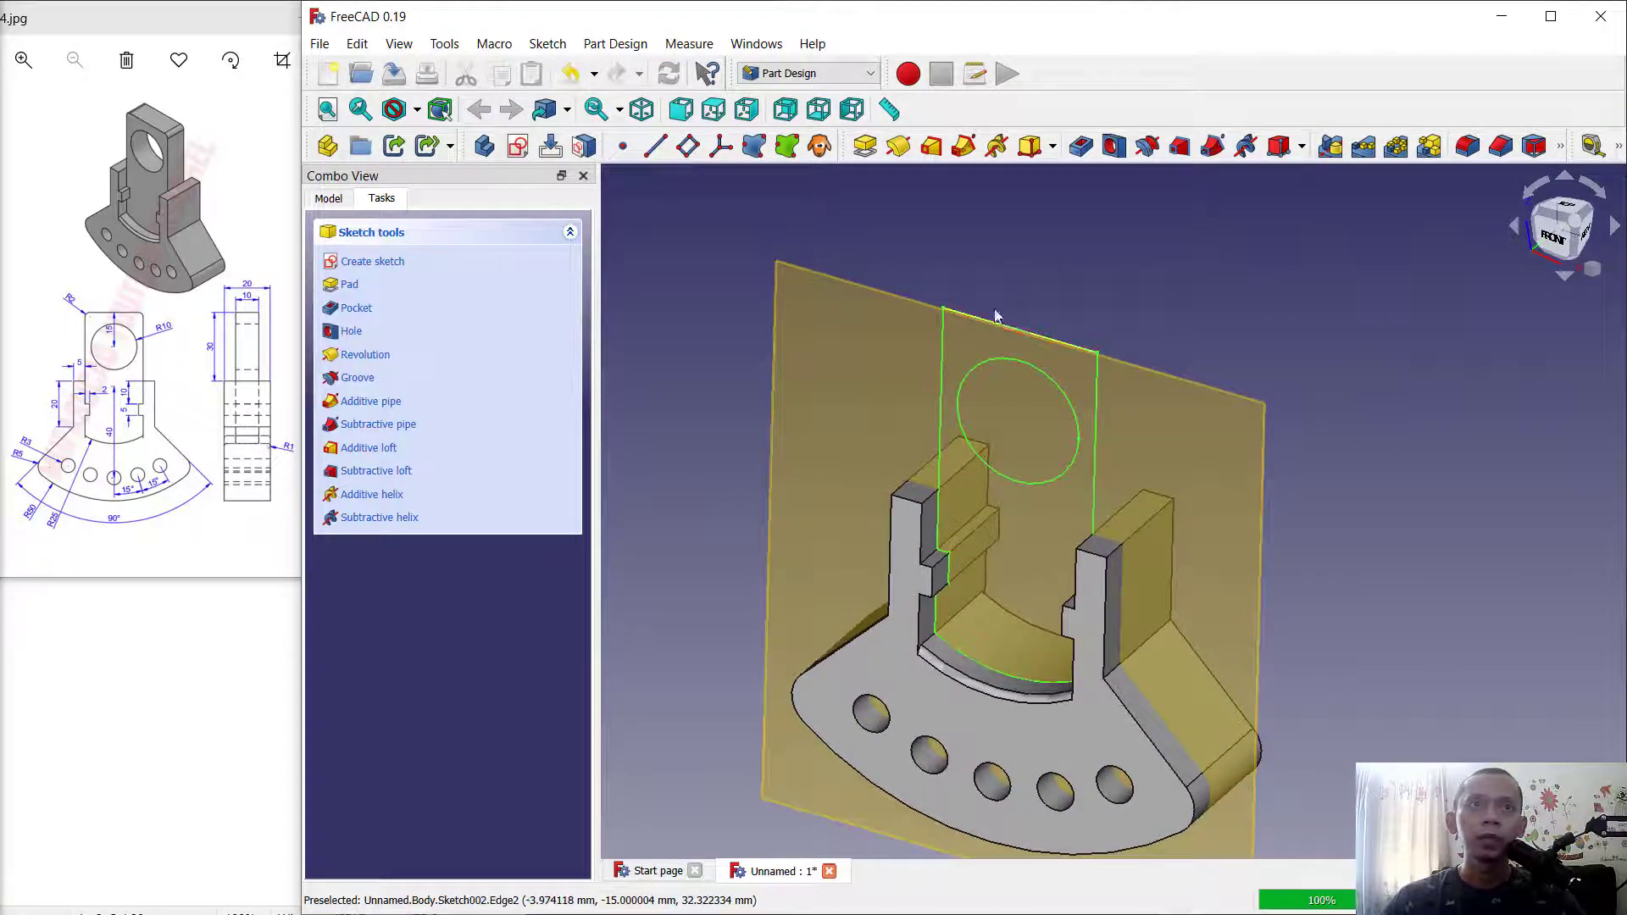
click(865, 146)
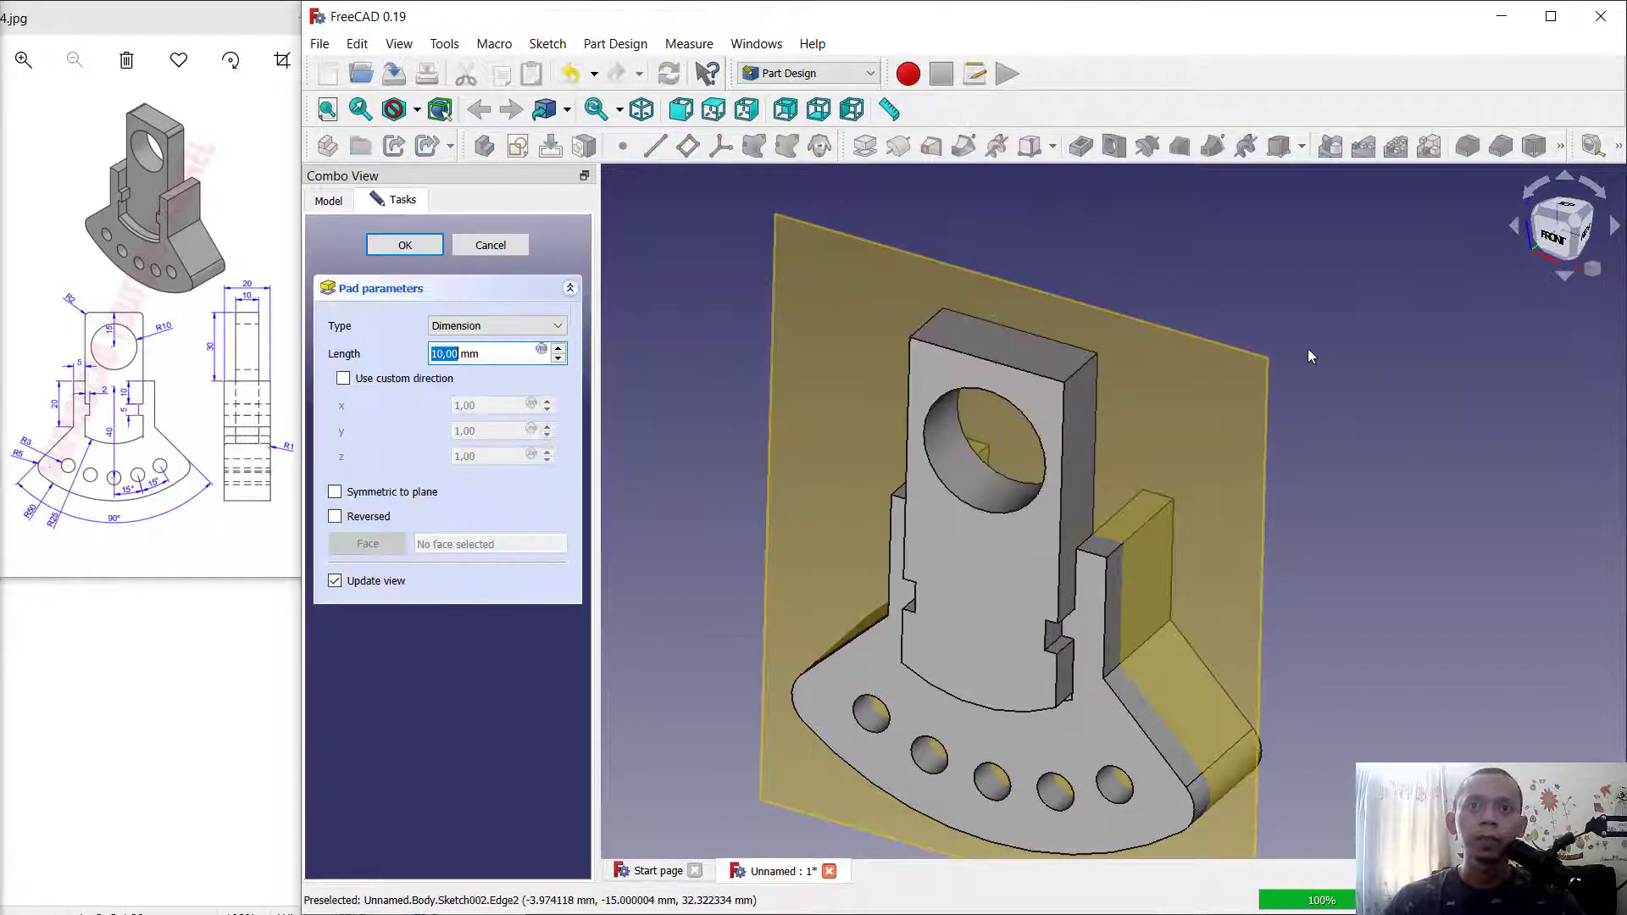
click(335, 517)
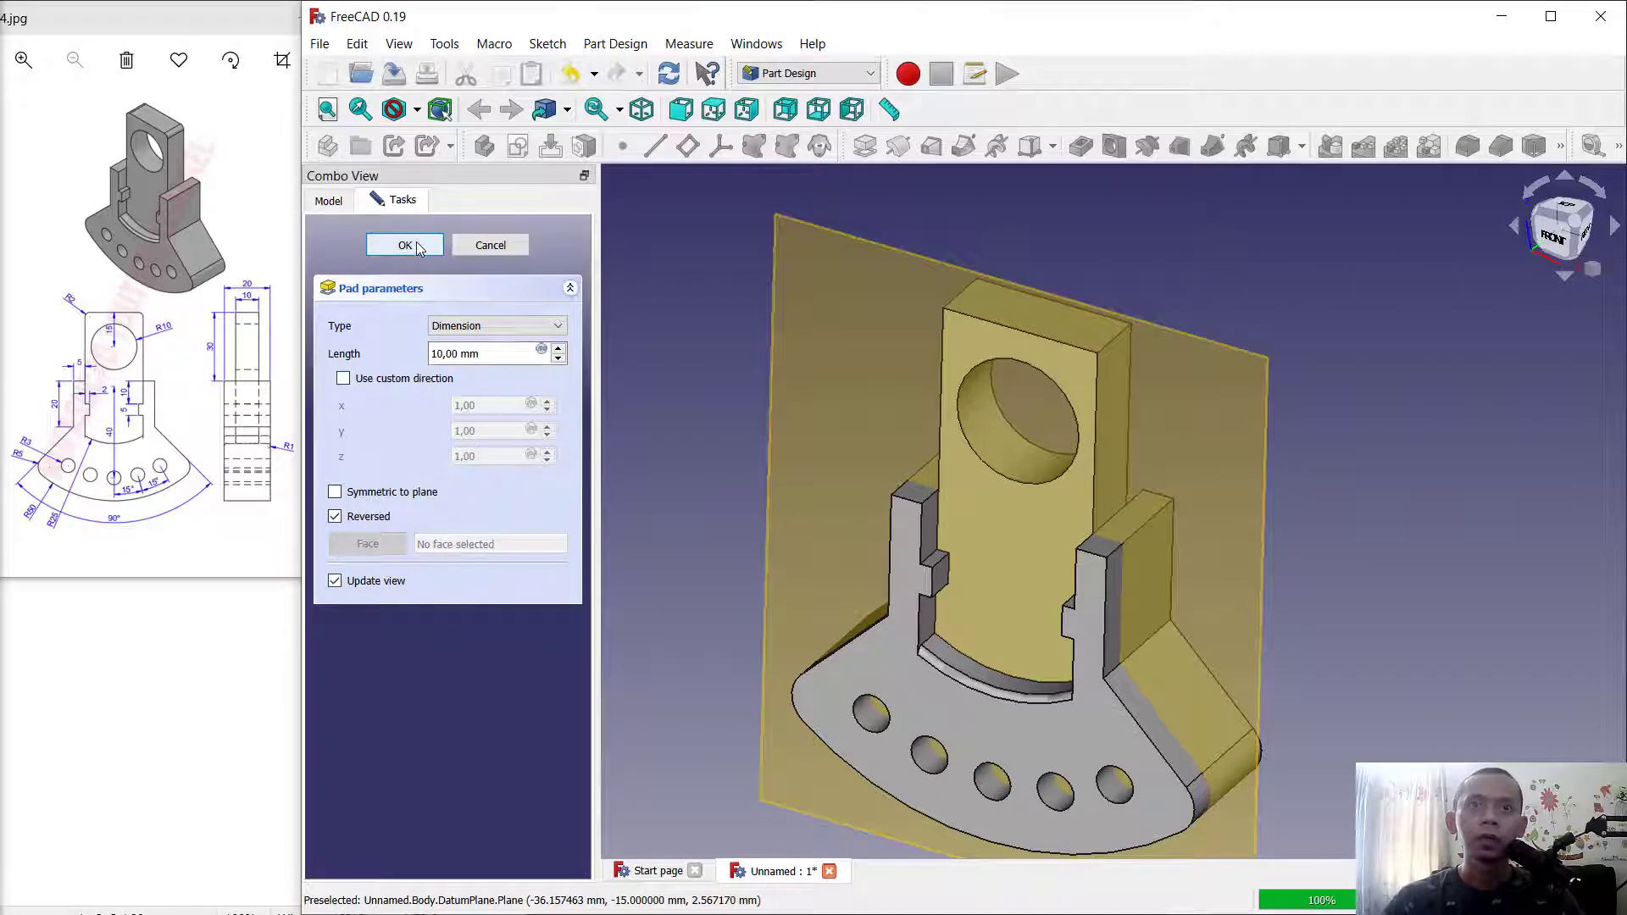
click(407, 246)
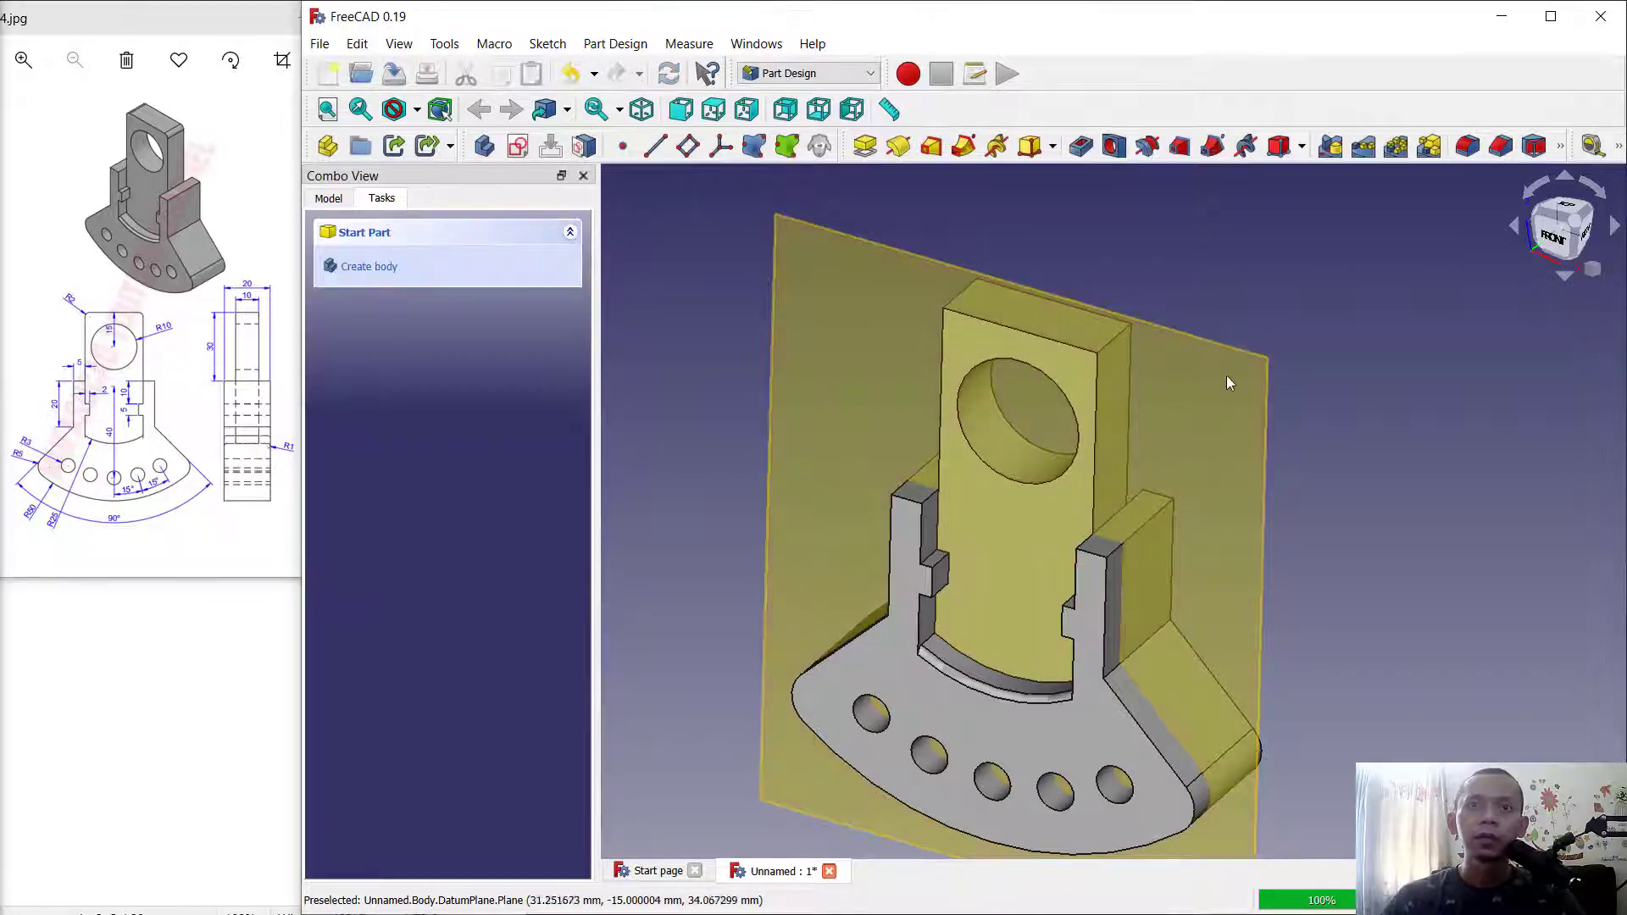
Hide the datum plane that carries the upright's sketch.
click(1229, 374)
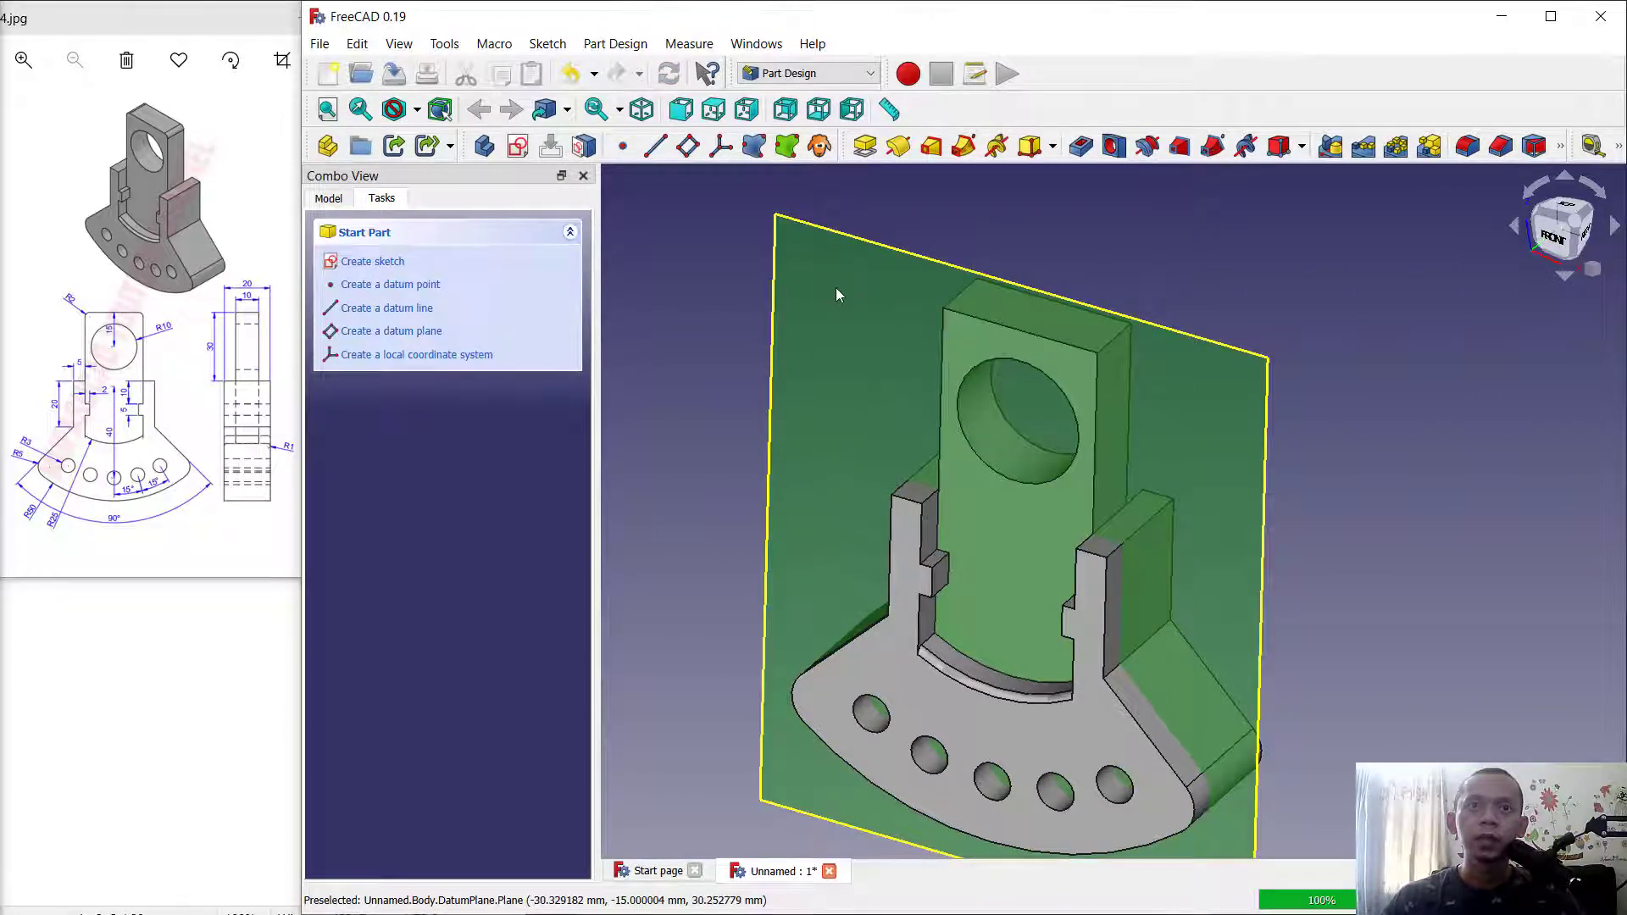
right_click(836, 293)
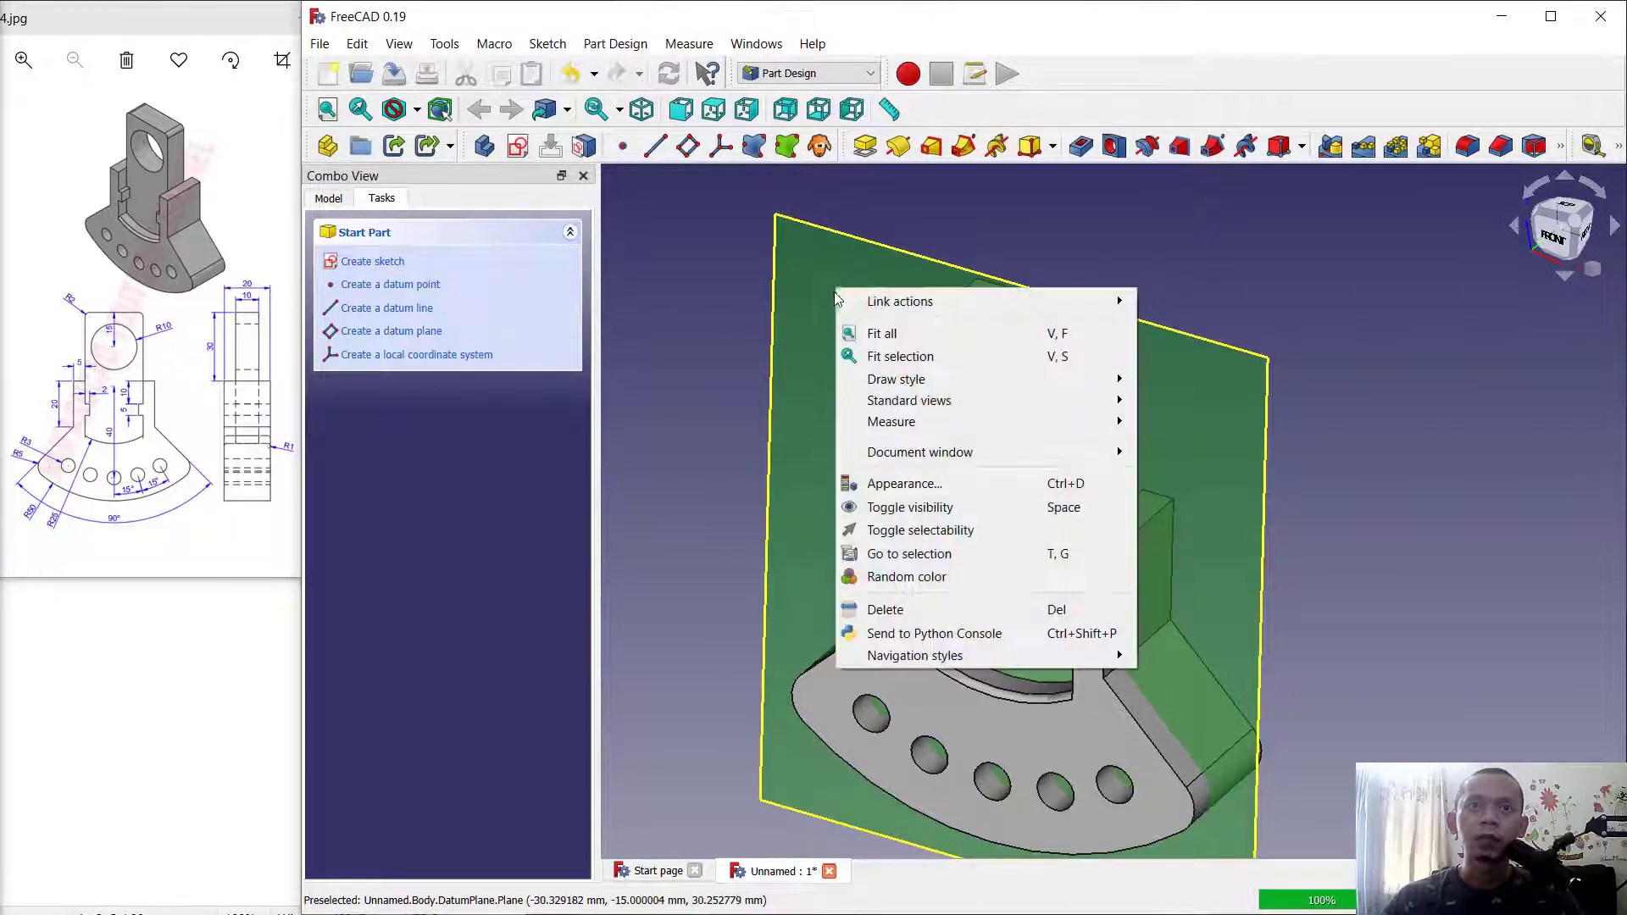
click(903, 509)
Fillet the two short top corner edges of the upright plate with a 2 mm radius.
click(1114, 340)
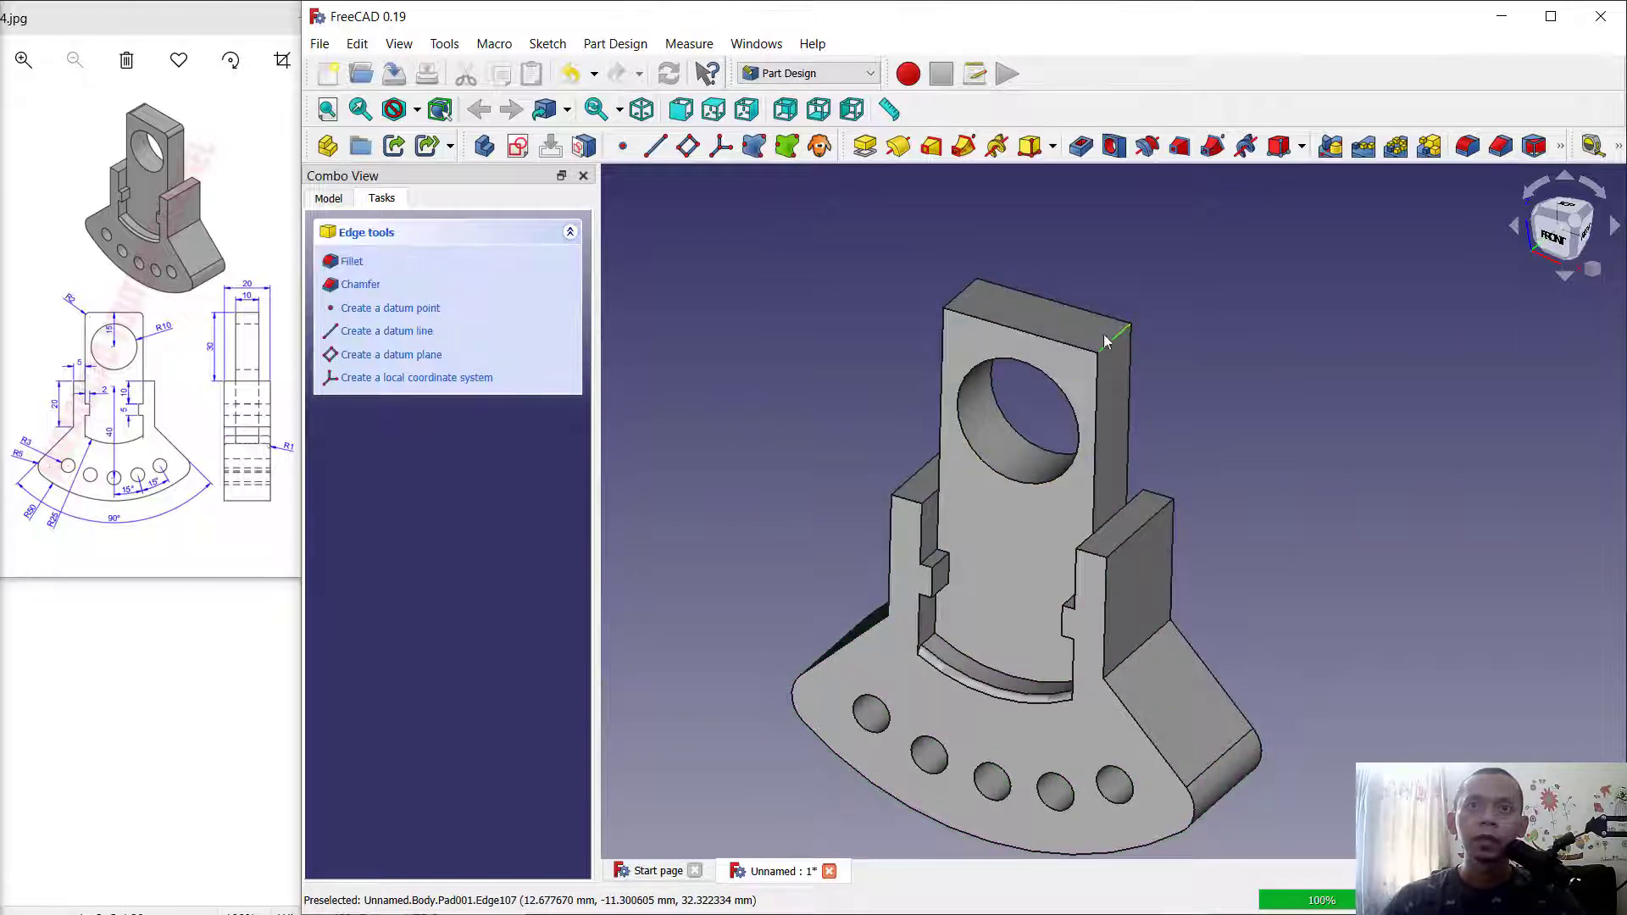
click(962, 293)
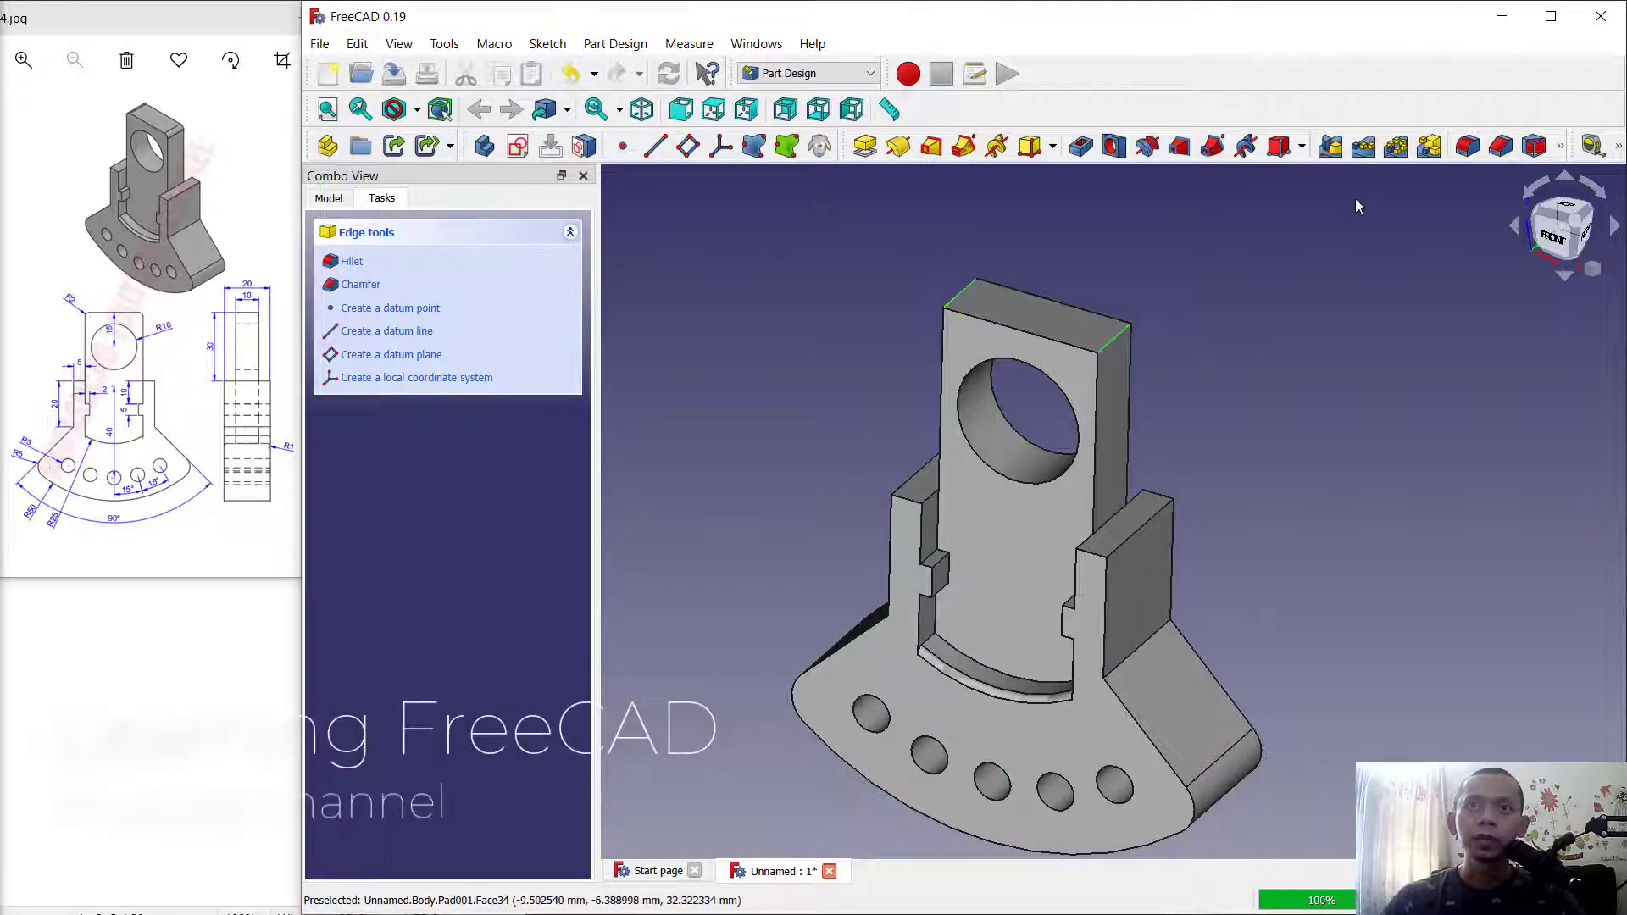
click(1467, 147)
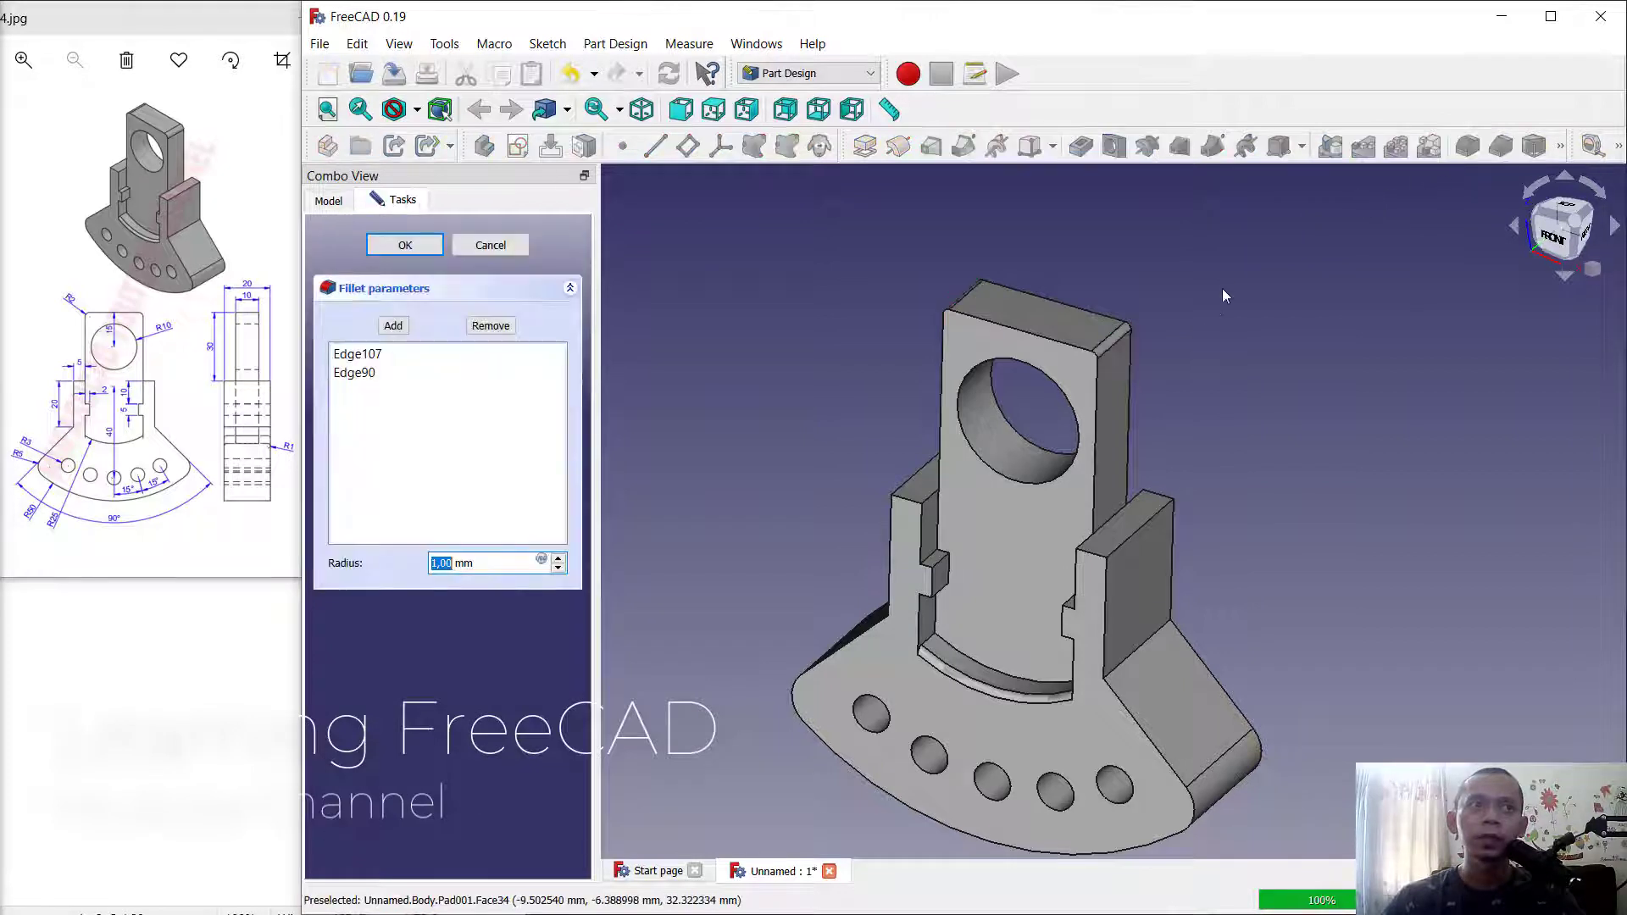
text(2)
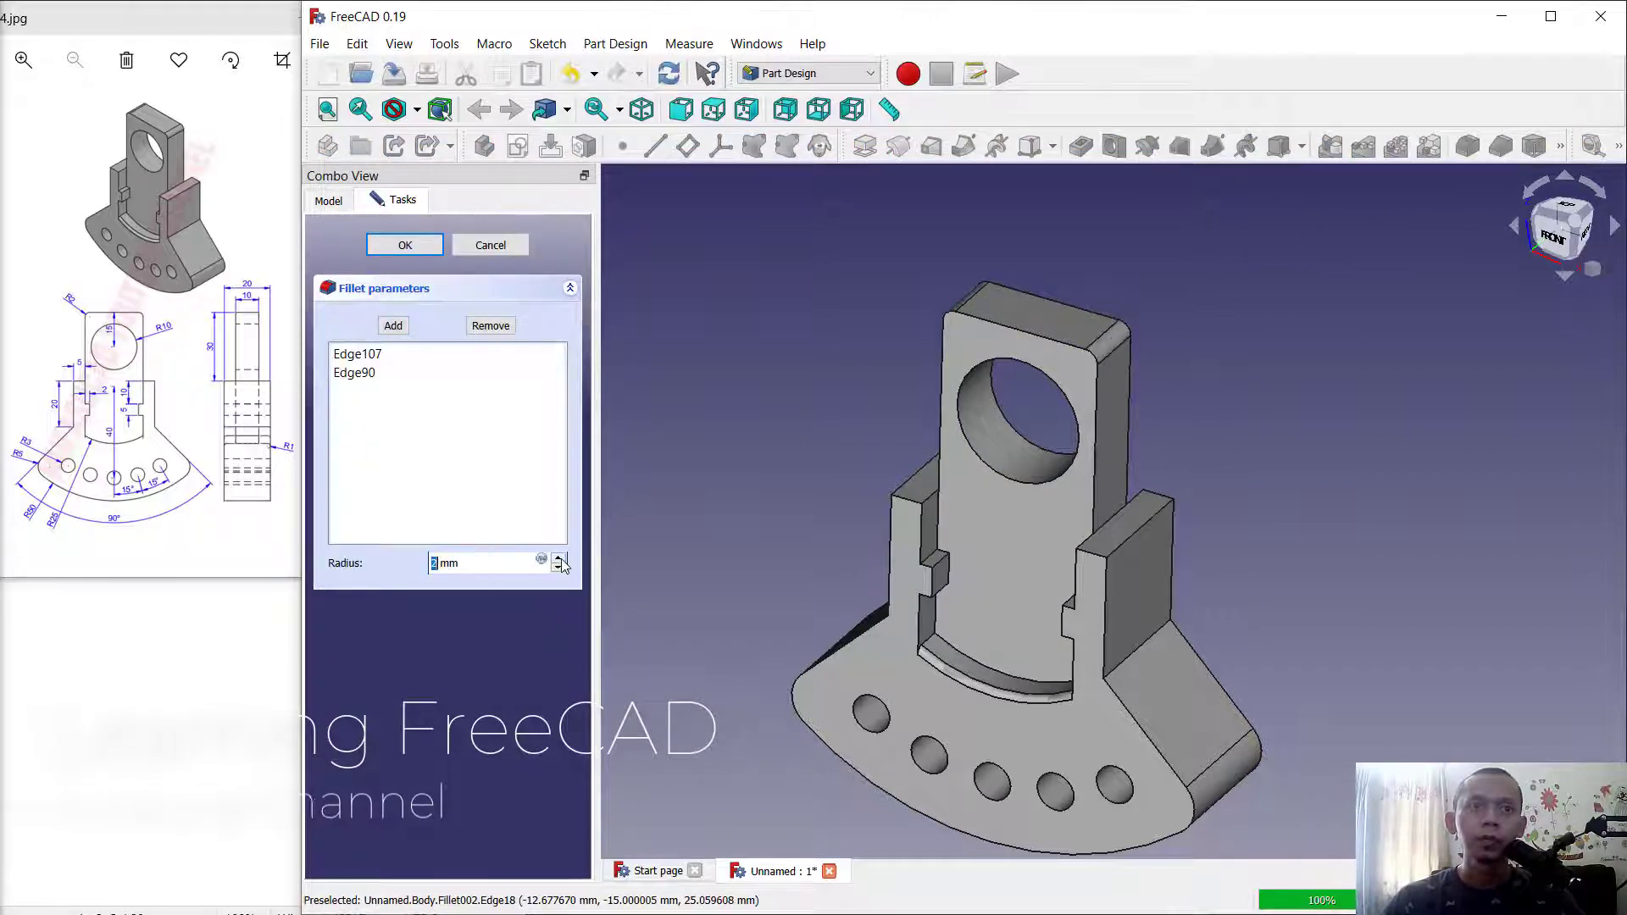
click(405, 245)
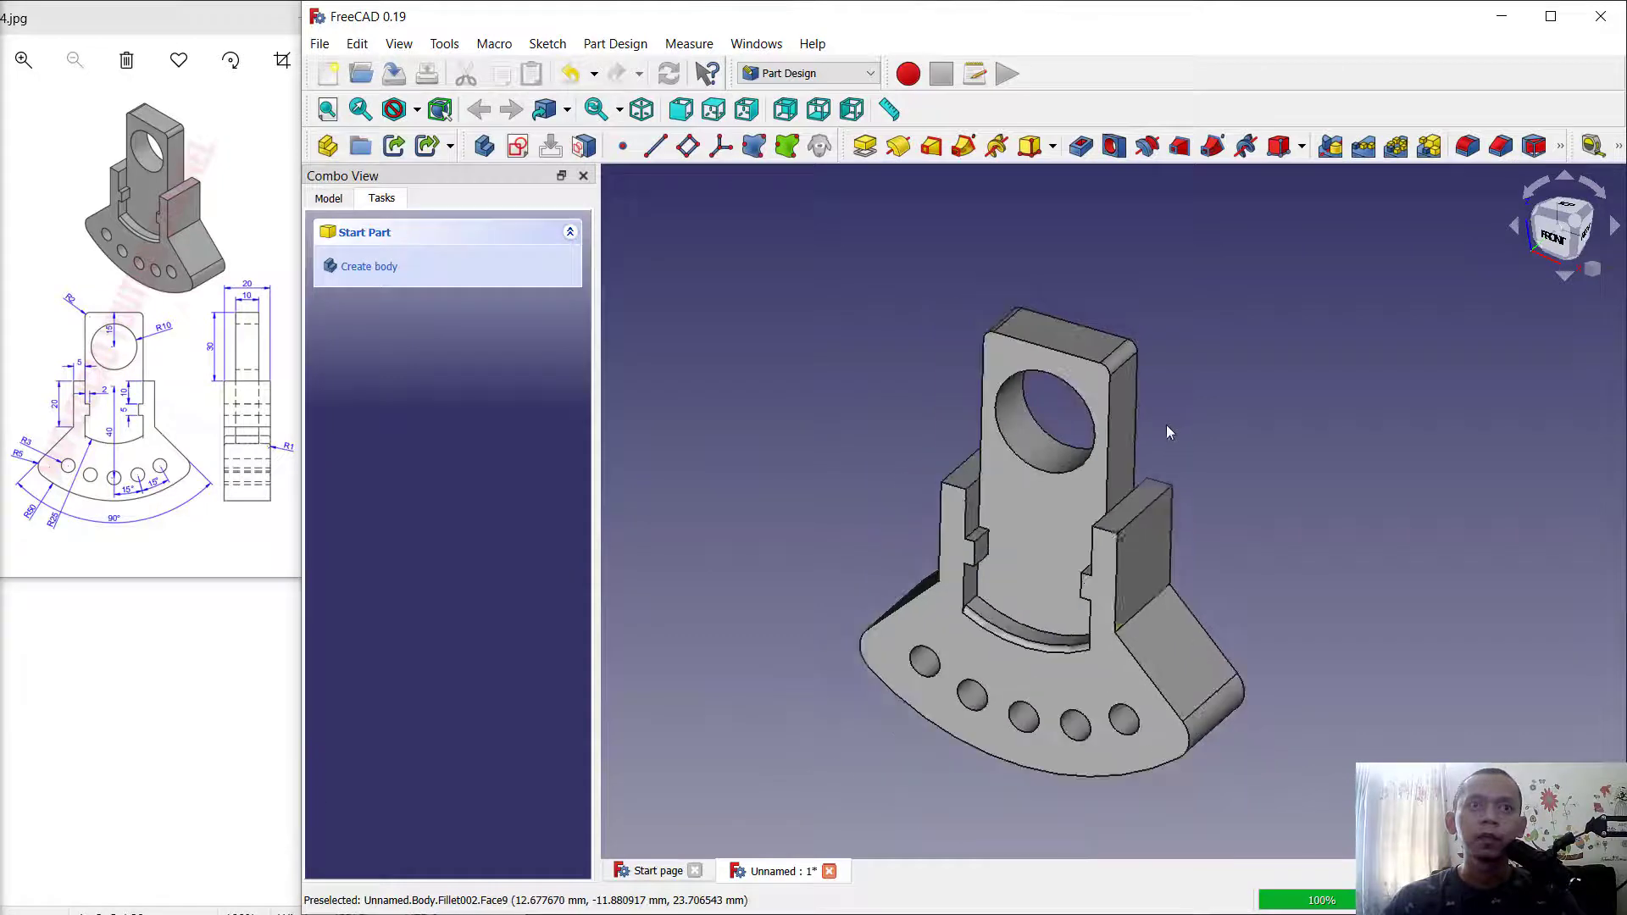
middle_drag(1166, 425, 1204, 451)
middle_drag(1284, 407, 1304, 442)
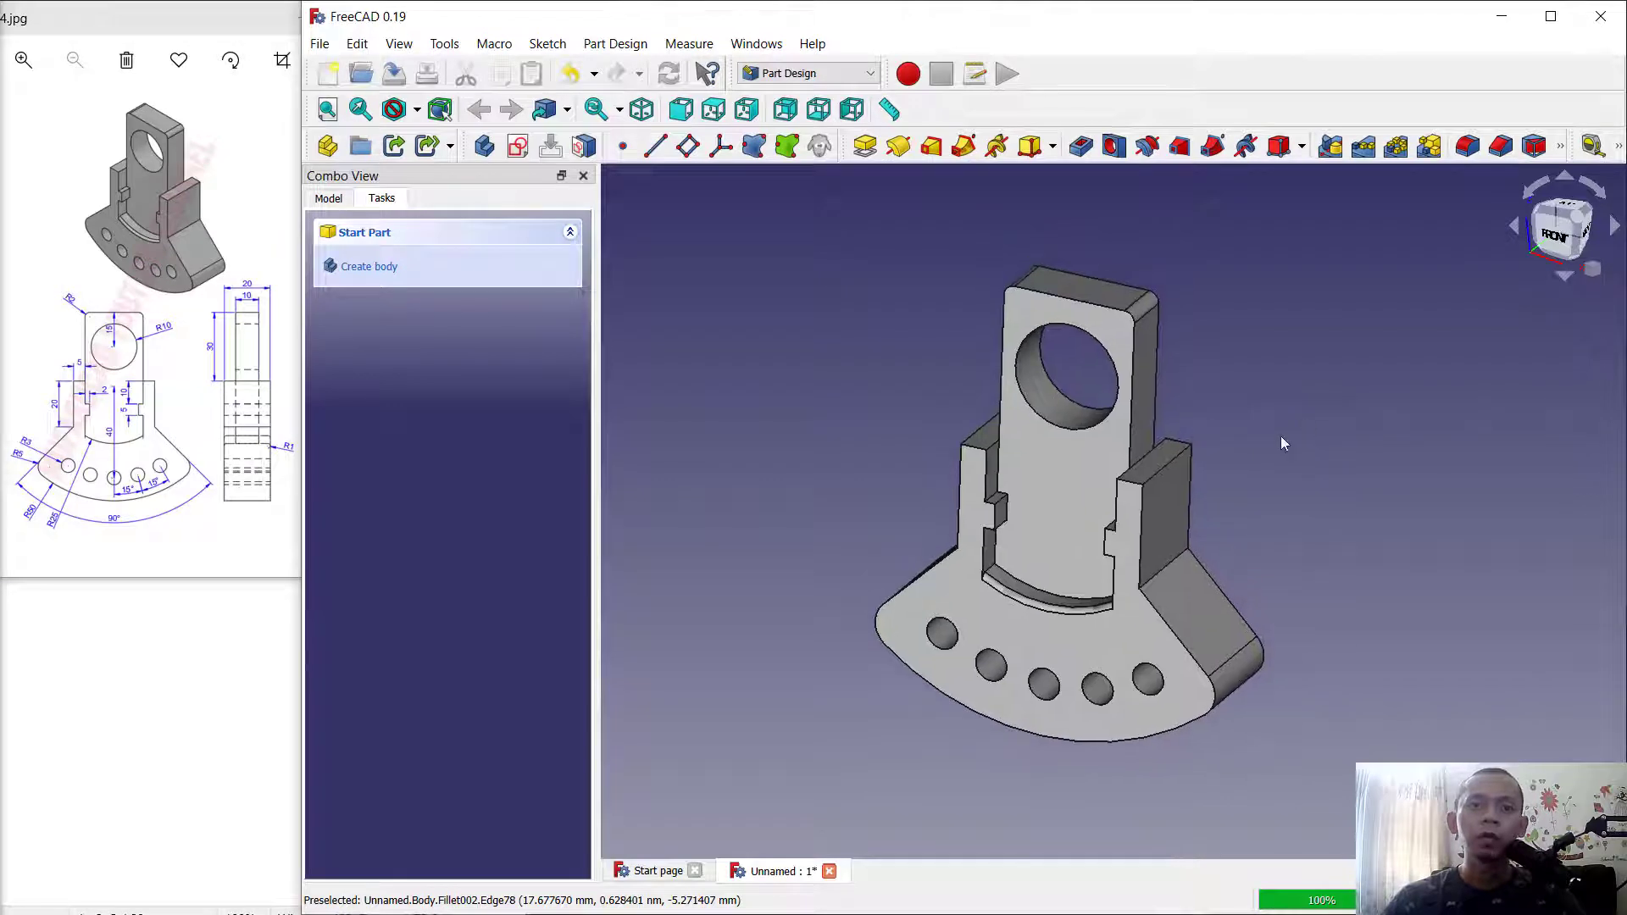